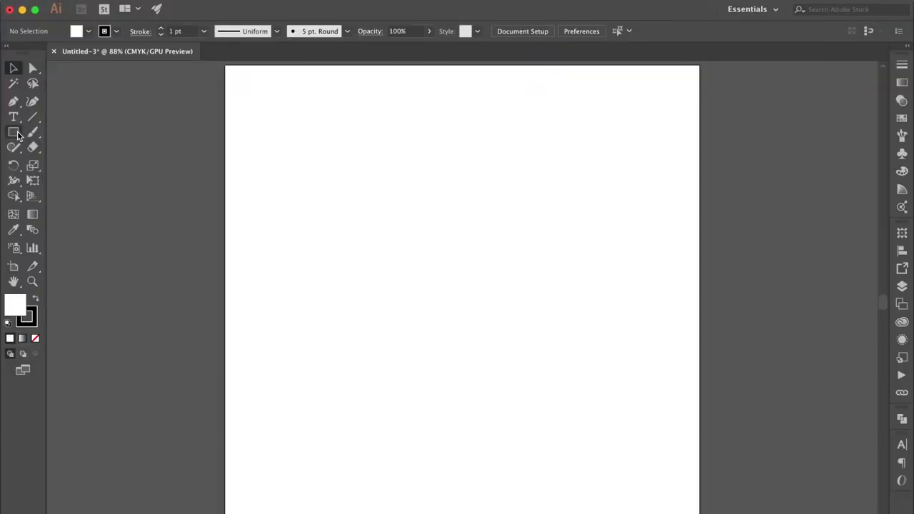
Open the shape-tool flyout under the Rectangle Tool on the blank Untitled-3 page.
{"action": "left_click", "coordinate": [17, 135]}
Draw a circle near the page centre and a rectangle covering its lower half.
{"action": "left_click", "coordinate": [74, 163]}
{"action": "left_click_drag", "start_coordinate": [387, 163], "coordinate": [527, 259]}
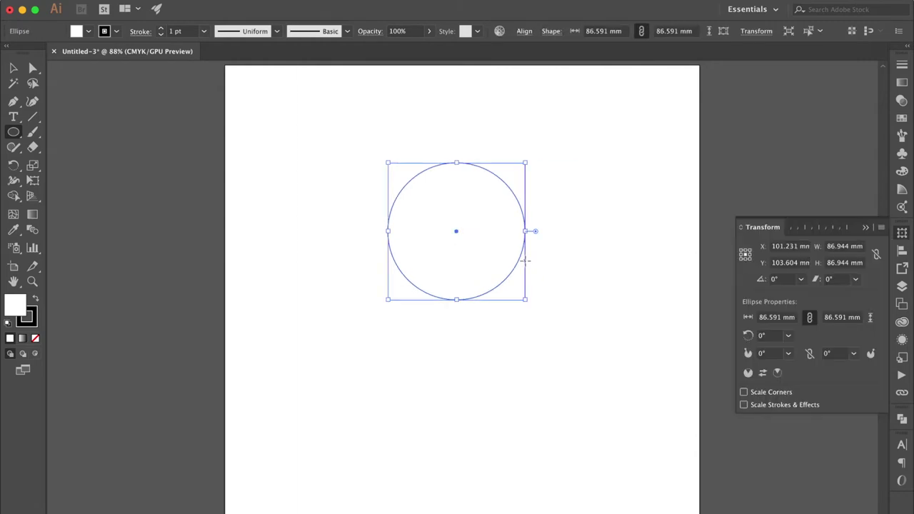
{"action": "left_click", "coordinate": [12, 132]}
{"action": "left_click", "coordinate": [62, 133]}
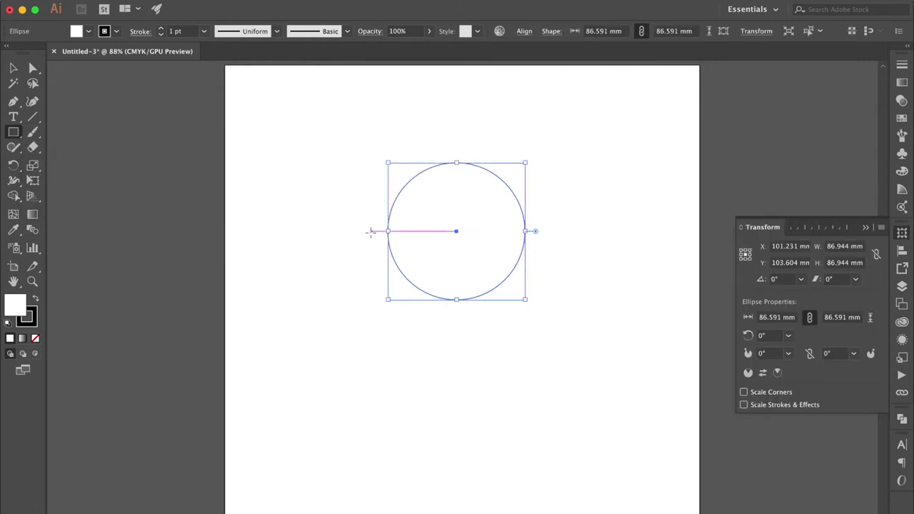
{"action": "left_click_drag", "start_coordinate": [368, 231], "coordinate": [545, 314]}
Delete the circle's lower half and the rectangle with the Shape Builder, leaving an 86.9 mm semicircle.
{"action": "key", "text": "super+a"}
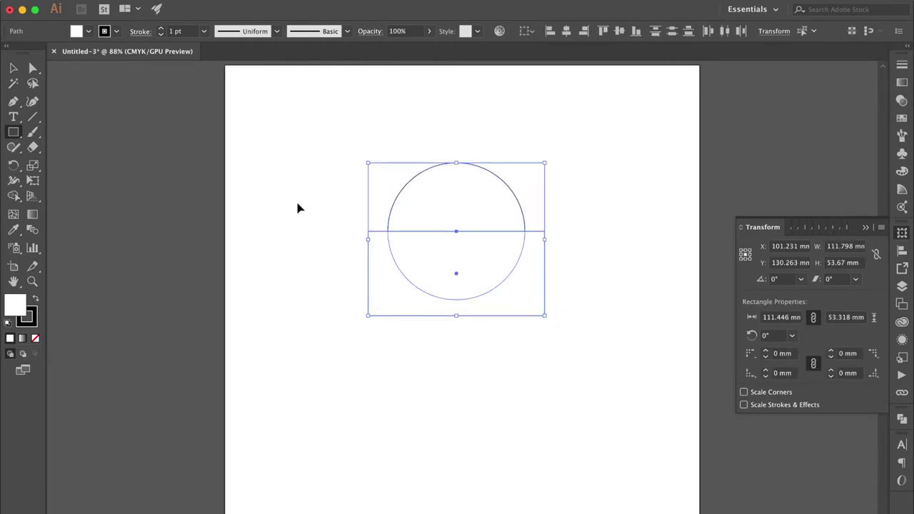
{"action": "left_click", "coordinate": [13, 196]}
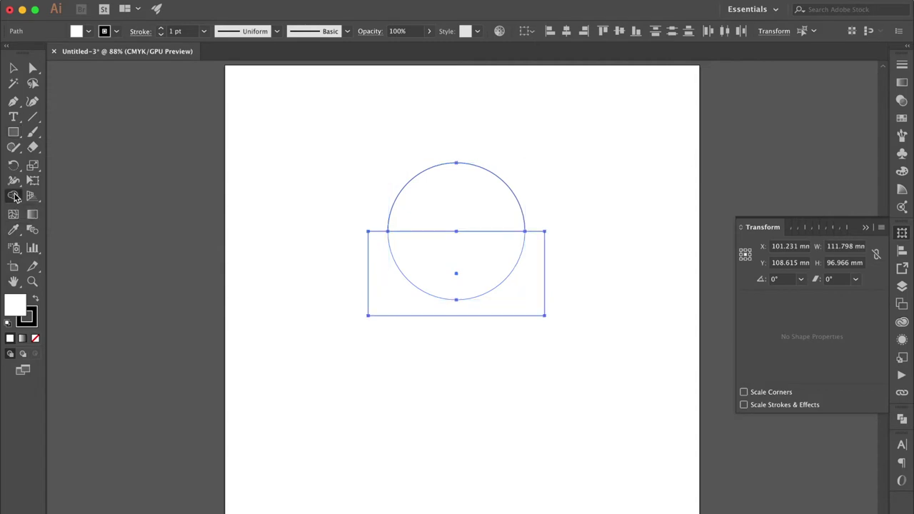
{"action": "left_click_drag", "start_coordinate": [439, 261], "coordinate": [381, 298]}
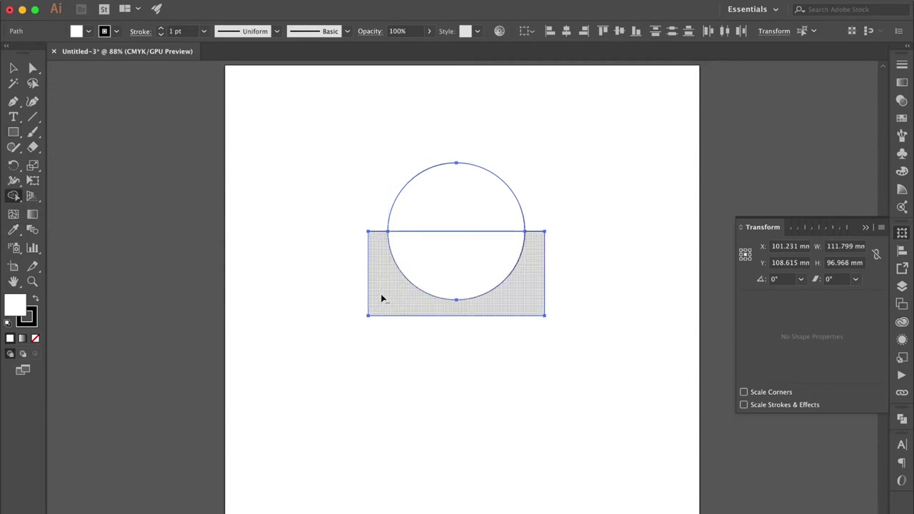
{"action": "left_click_drag", "start_coordinate": [12, 135], "coordinate": [62, 163]}
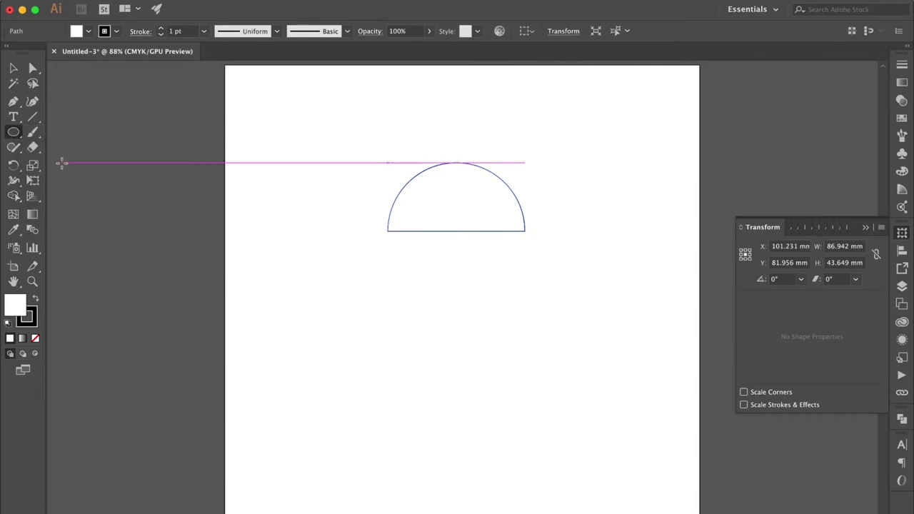
Place small circles at the semicircle's lower-left and lower-right corners.
{"action": "left_click_drag", "start_coordinate": [389, 225], "coordinate": [429, 258]}
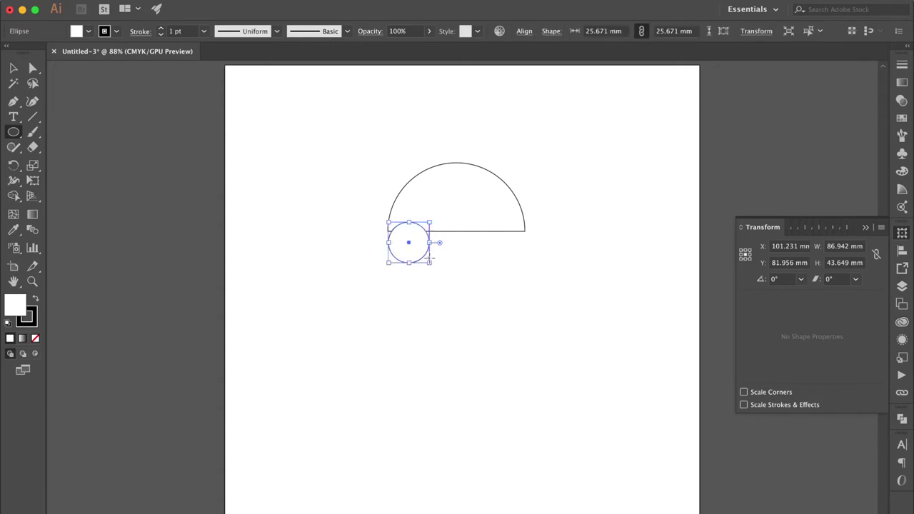
{"action": "left_click", "coordinate": [14, 82]}
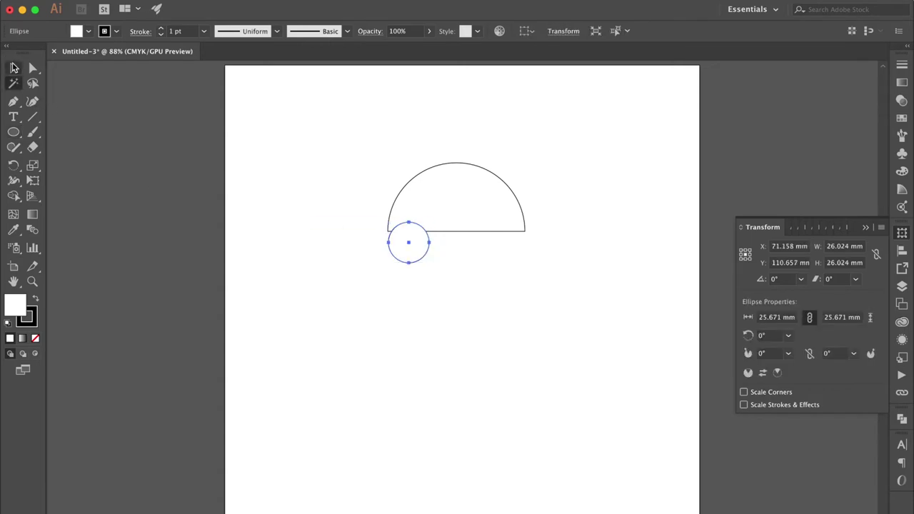
{"action": "left_click", "coordinate": [12, 68]}
{"action": "left_click", "coordinate": [357, 261]}
{"action": "left_click_drag", "start_coordinate": [391, 246], "coordinate": [527, 236]}
{"action": "left_click", "coordinate": [448, 255]}
Draw a rectangle bridging the two circles and Unite all shapes in Pathfinder.
{"action": "left_click_drag", "start_coordinate": [15, 136], "coordinate": [65, 132]}
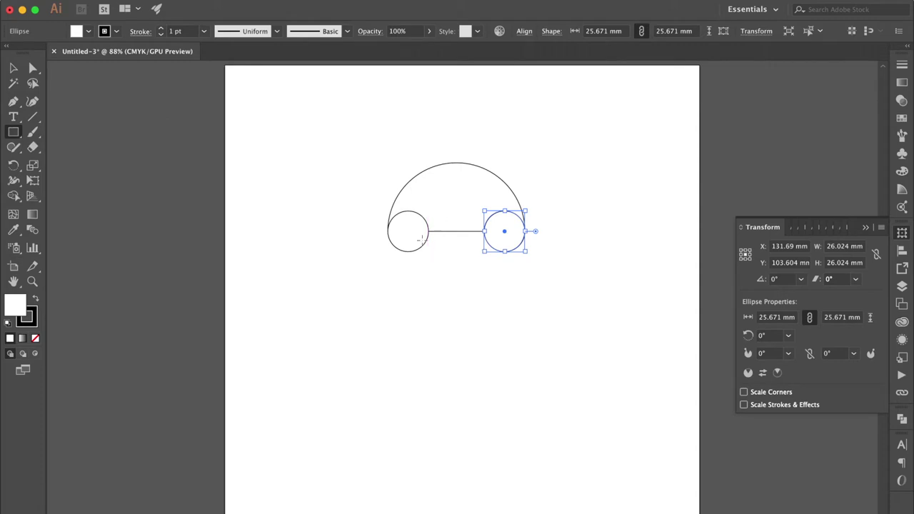
{"action": "left_click_drag", "start_coordinate": [408, 252], "coordinate": [505, 204]}
{"action": "left_click", "coordinate": [13, 67]}
{"action": "left_click", "coordinate": [282, 180]}
{"action": "key", "text": "super+a"}
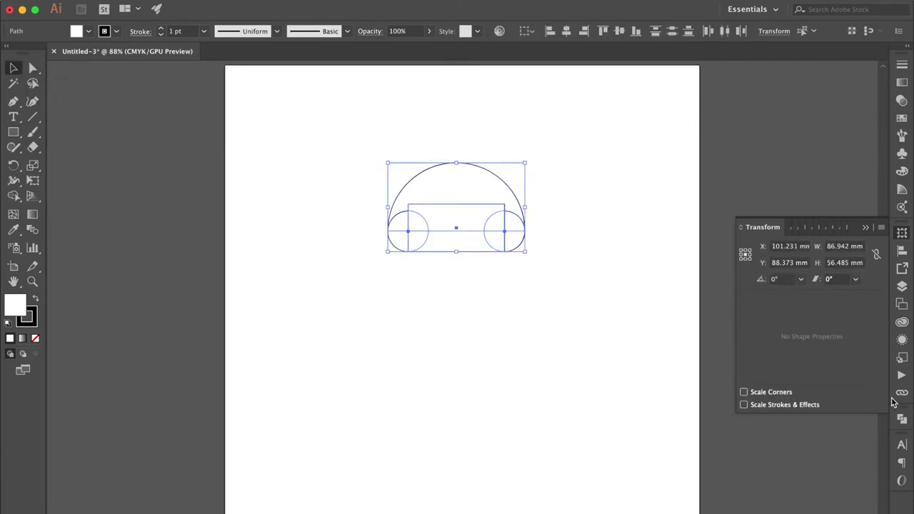
{"action": "left_click", "coordinate": [901, 420]}
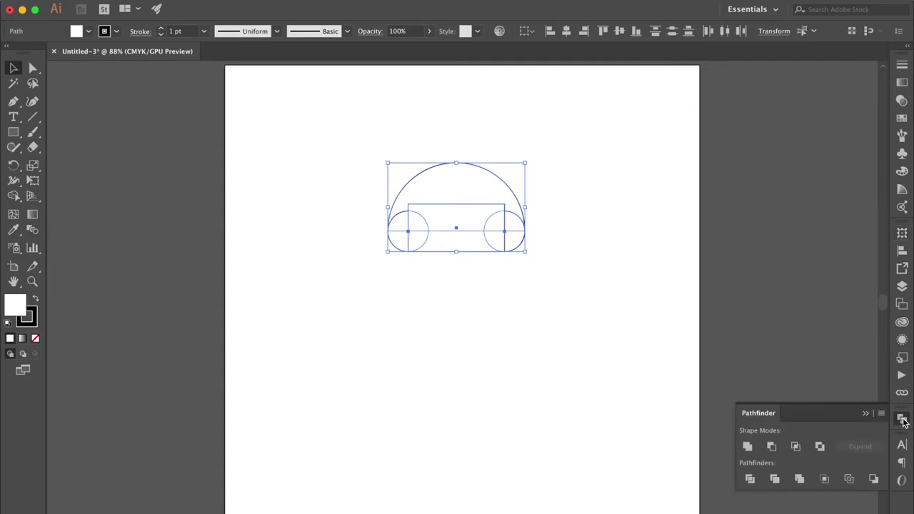
{"action": "left_click", "coordinate": [748, 446]}
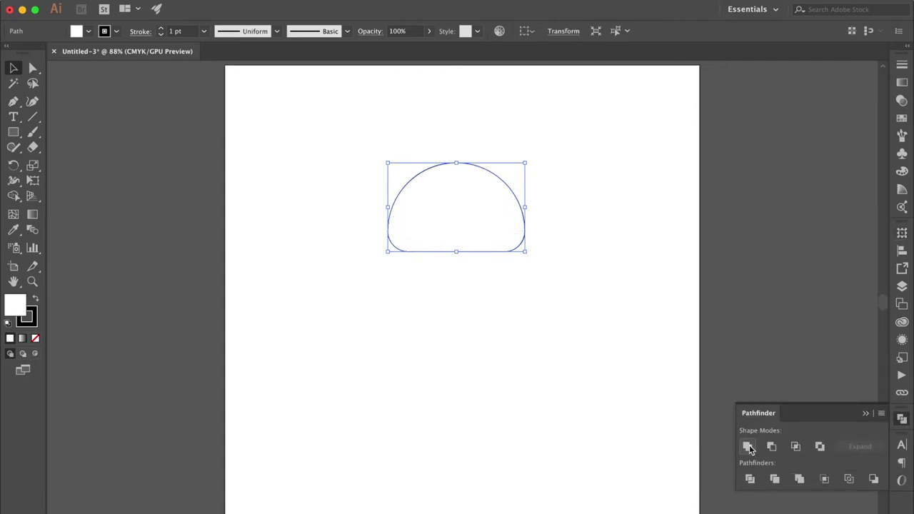
Place a spare copy of the dome beside the page.
{"action": "left_click", "coordinate": [866, 414]}
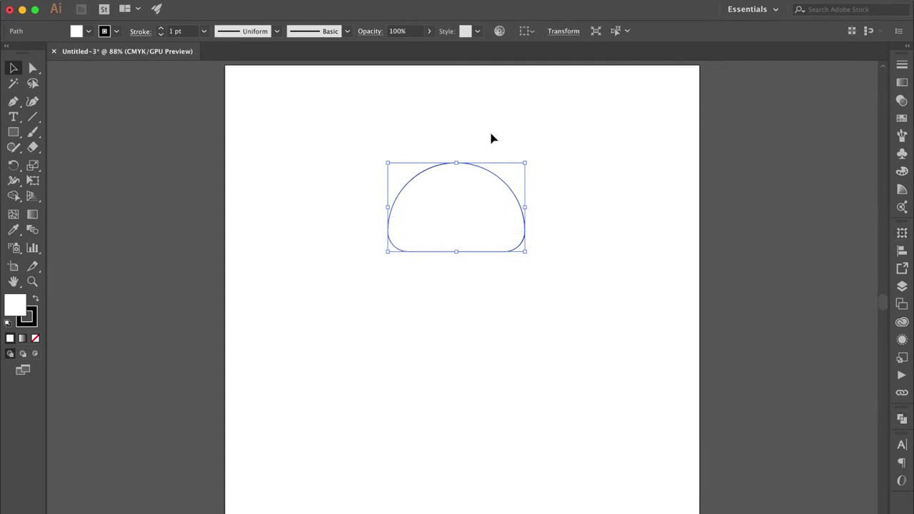
{"action": "left_click", "coordinate": [454, 148]}
{"action": "left_click_drag", "start_coordinate": [417, 250], "coordinate": [760, 255]}
Taper the original dome's top inward with Free Distort, then Expand Appearance.
{"action": "left_click", "coordinate": [457, 218]}
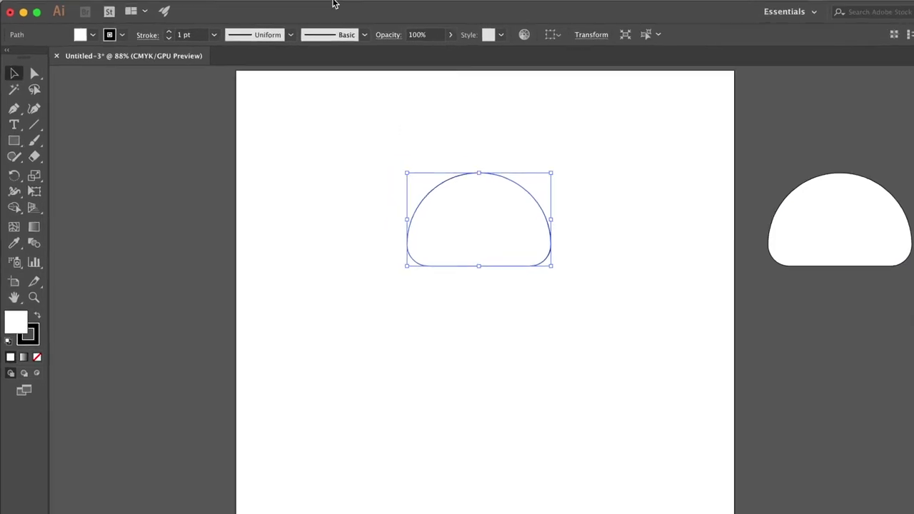
{"action": "left_click", "coordinate": [279, 2]}
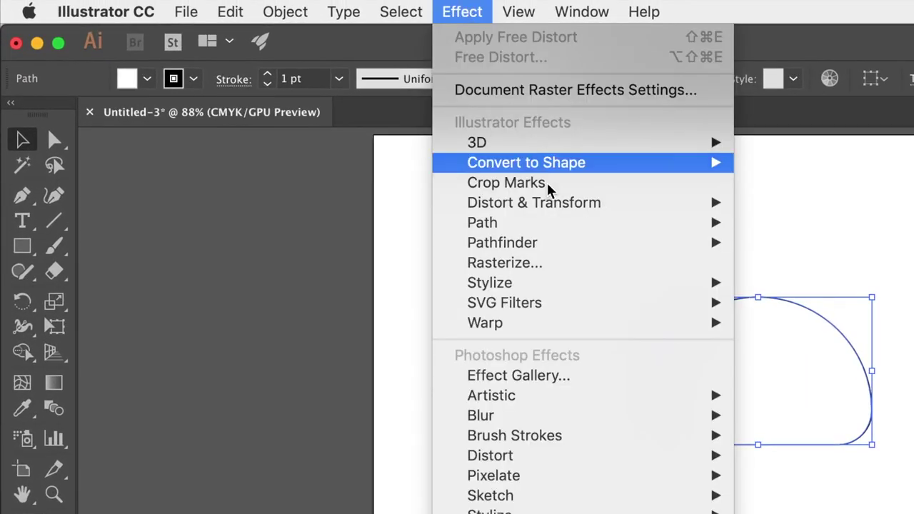
{"action": "mouse_move", "coordinate": [557, 214]}
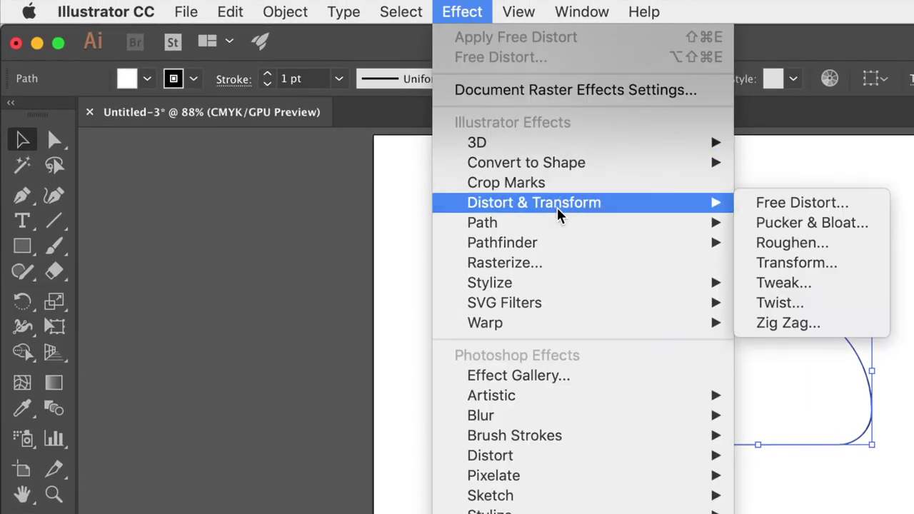
{"action": "left_click", "coordinate": [767, 205]}
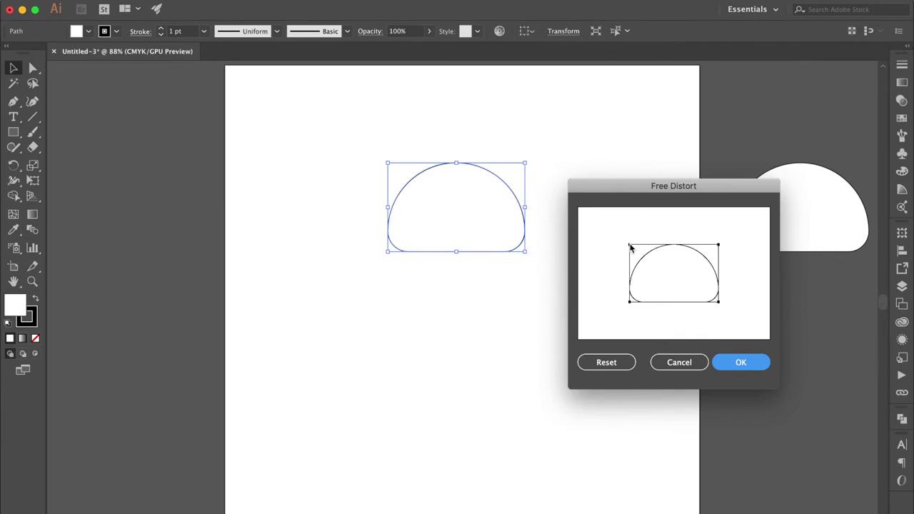
{"action": "left_click_drag", "start_coordinate": [632, 246], "coordinate": [637, 245]}
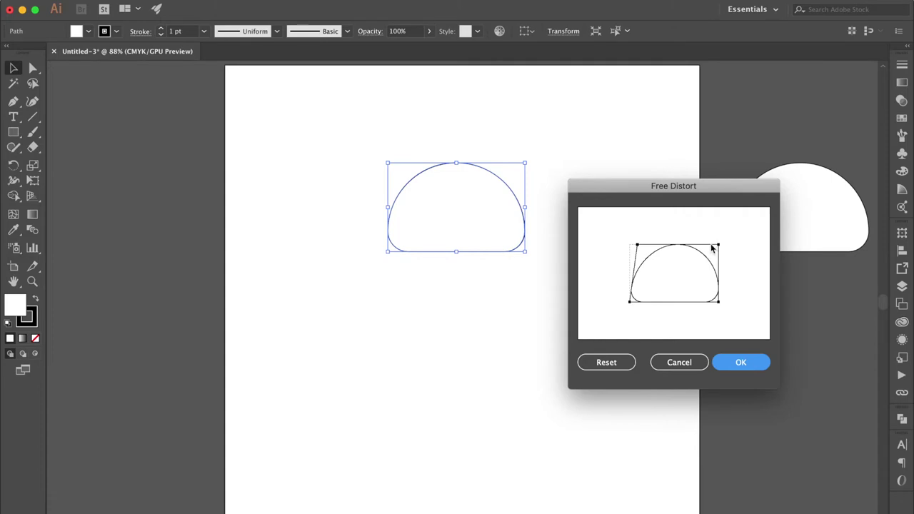
{"action": "left_click_drag", "start_coordinate": [719, 248], "coordinate": [711, 247]}
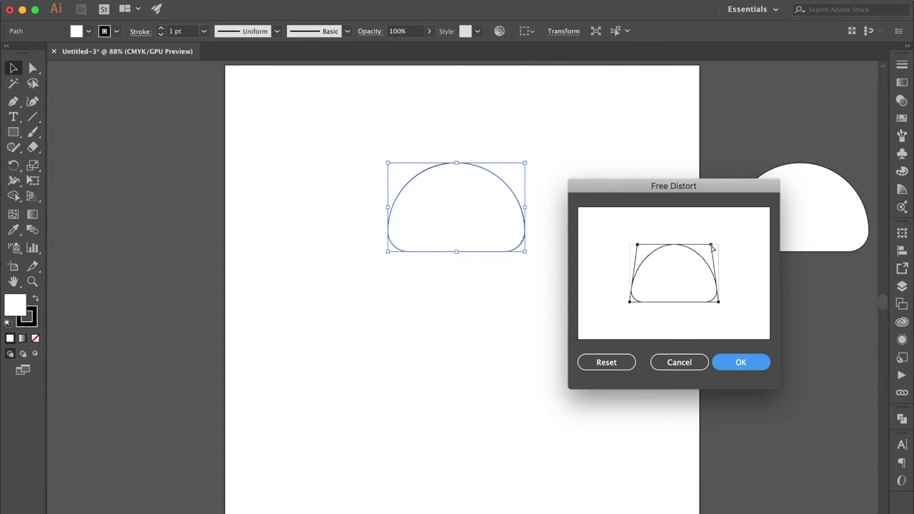
{"action": "left_click", "coordinate": [740, 362]}
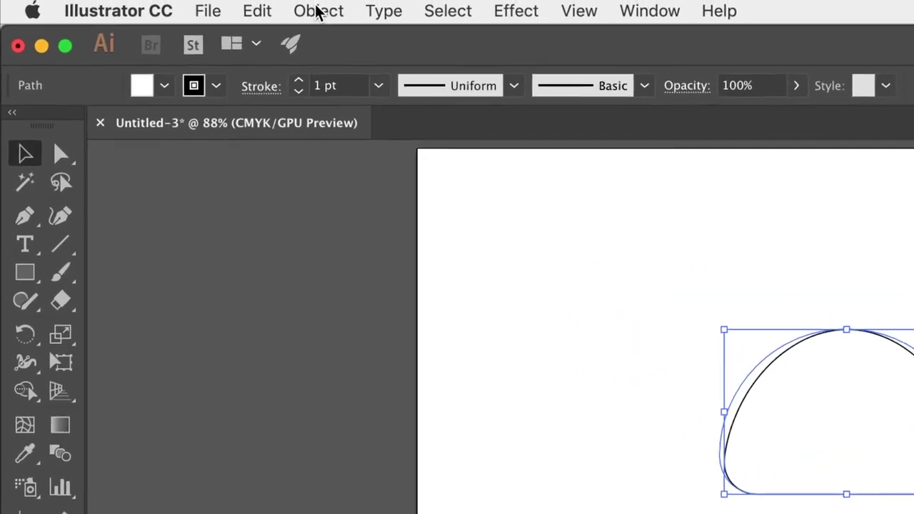
{"action": "left_click", "coordinate": [227, 2]}
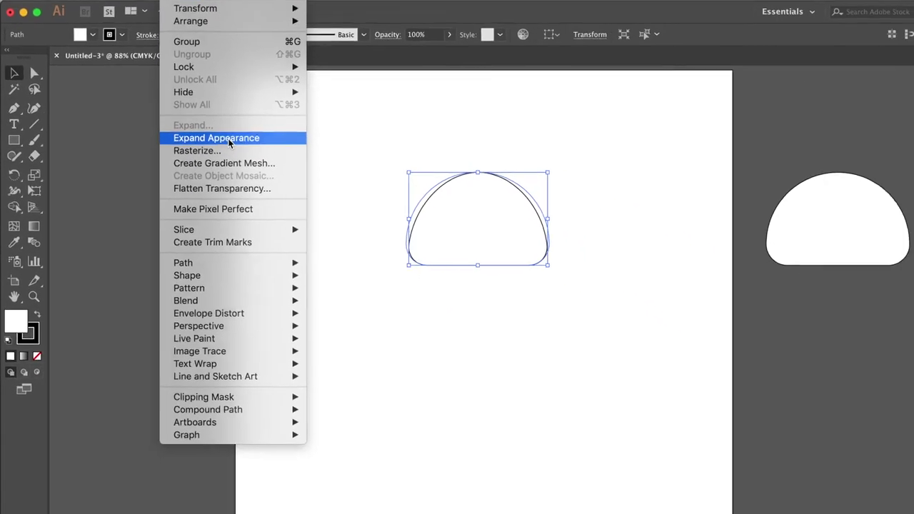
{"action": "left_click", "coordinate": [392, 261]}
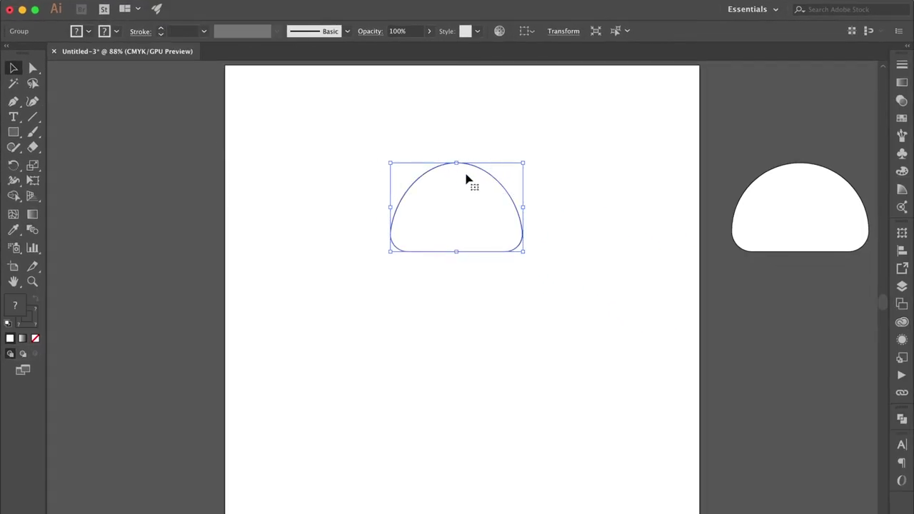
Enlarge the tapered cap, making it taller and wider.
{"action": "left_click_drag", "start_coordinate": [458, 162], "coordinate": [460, 147]}
{"action": "left_click_drag", "start_coordinate": [525, 147], "coordinate": [531, 141]}
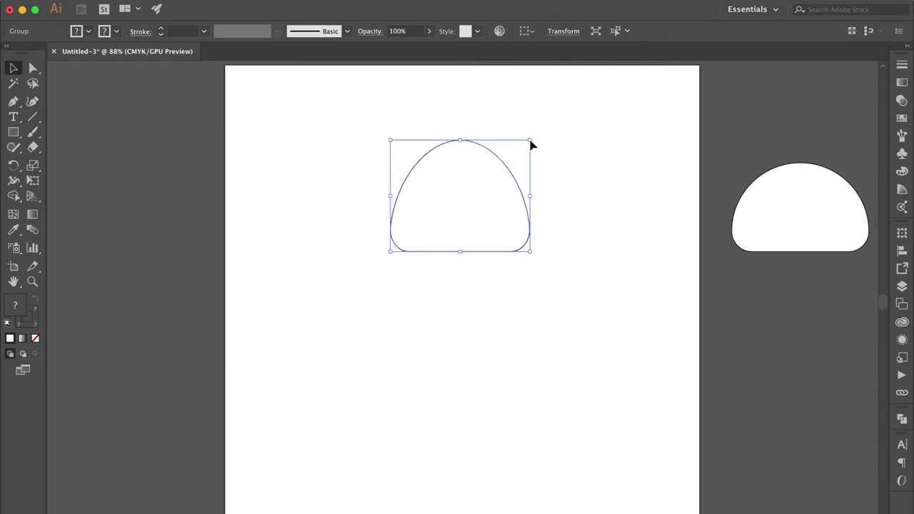
{"action": "left_click", "coordinate": [602, 200]}
{"action": "left_click", "coordinate": [478, 221]}
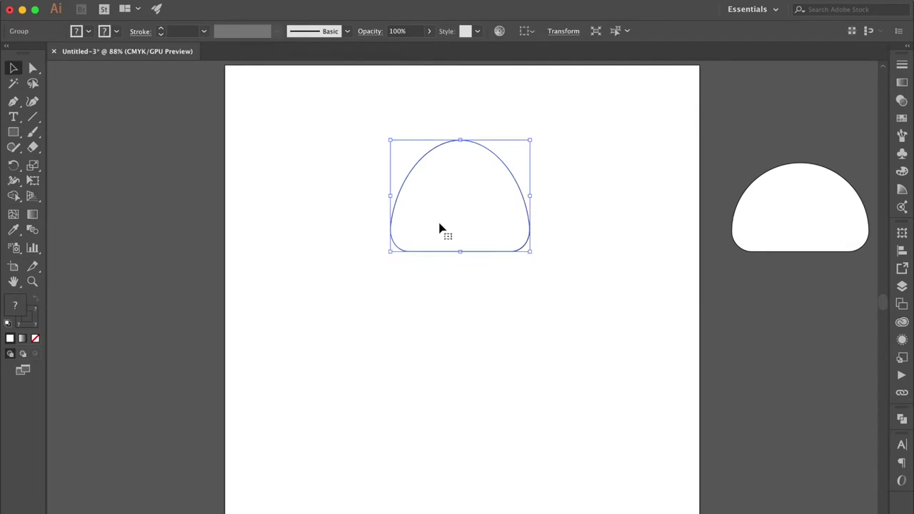
Remove the outline, fill it deep red C=15 M=100 Y=90 K=10, and move it left.
{"action": "left_click", "coordinate": [27, 323]}
{"action": "left_click", "coordinate": [35, 338]}
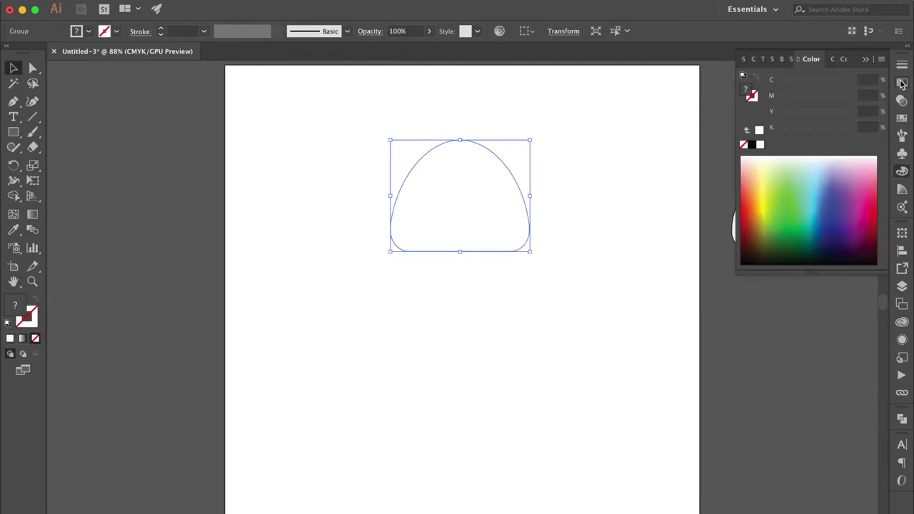
{"action": "left_click", "coordinate": [902, 121]}
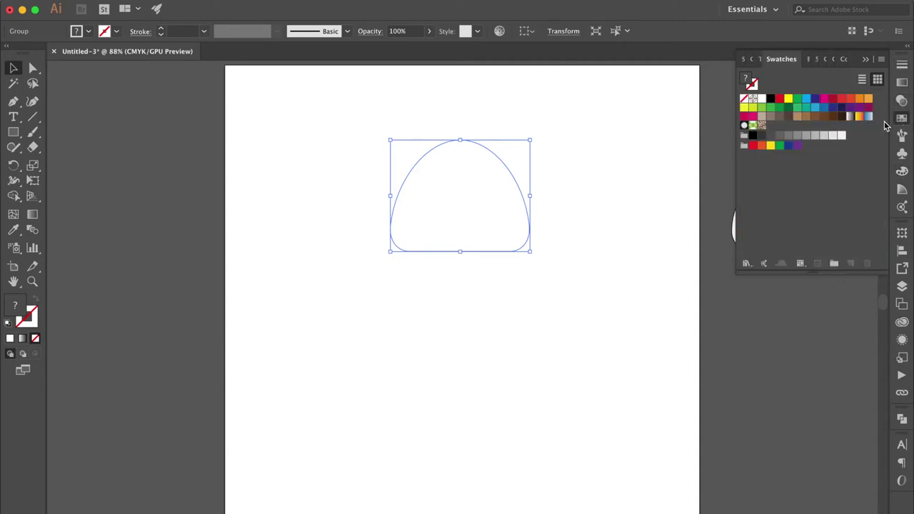
{"action": "left_click", "coordinate": [833, 100]}
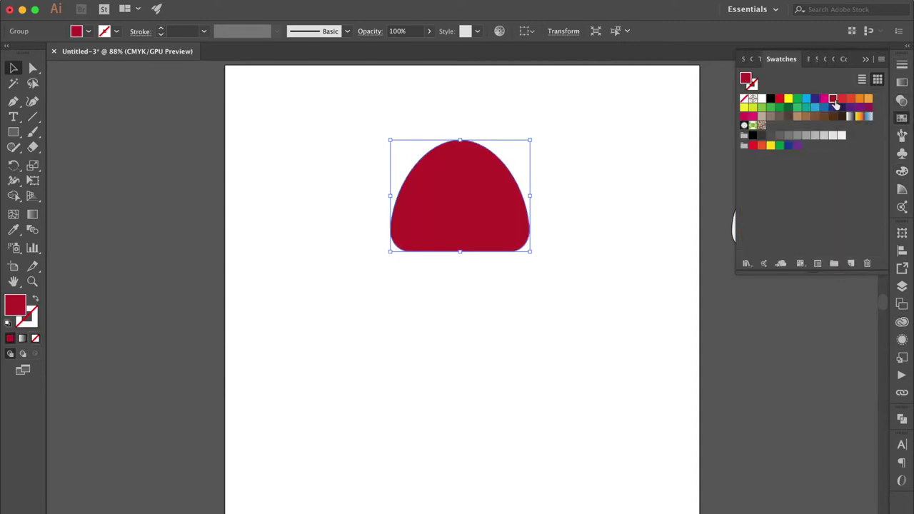
{"action": "left_click", "coordinate": [593, 216]}
{"action": "left_click_drag", "start_coordinate": [475, 230], "coordinate": [426, 250]}
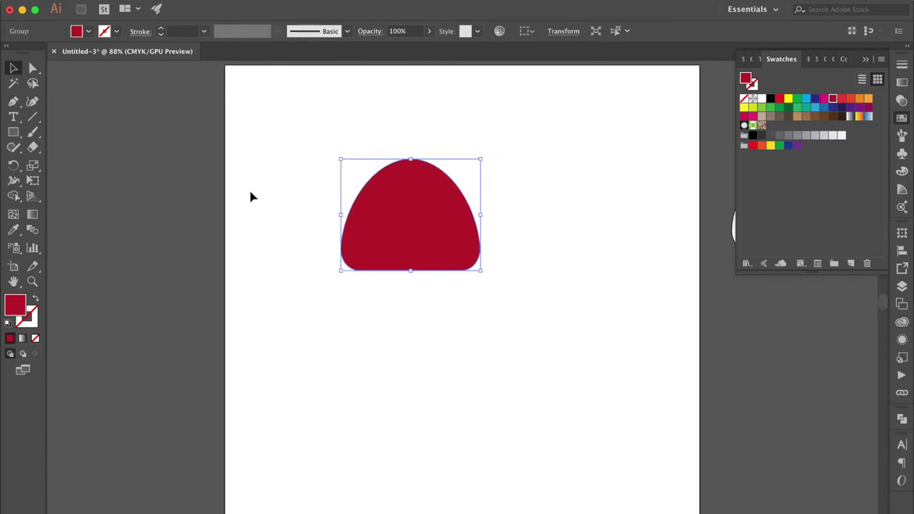
{"action": "left_click_drag", "start_coordinate": [14, 136], "coordinate": [69, 162]}
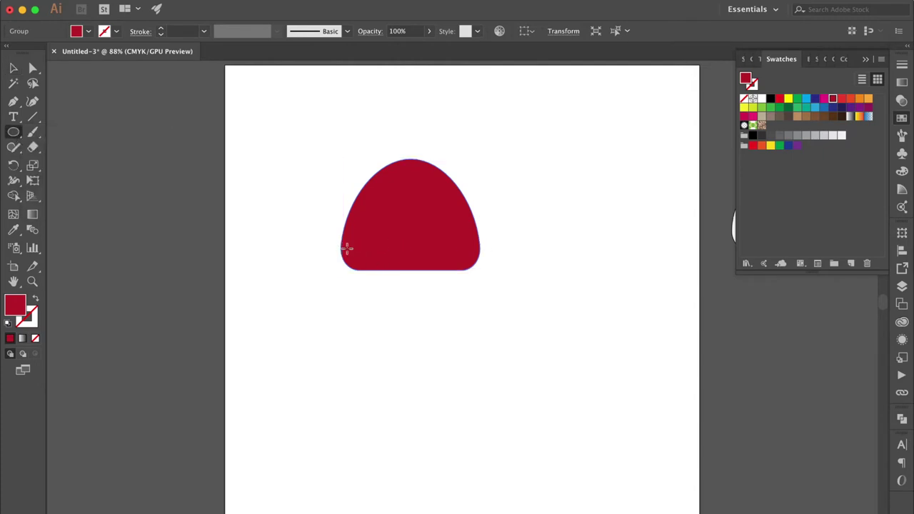
Draw a flat ellipse across the cap's bottom and fill it reddish brown C=23 M=67 Y=80 K=25.
{"action": "left_click_drag", "start_coordinate": [356, 247], "coordinate": [481, 299]}
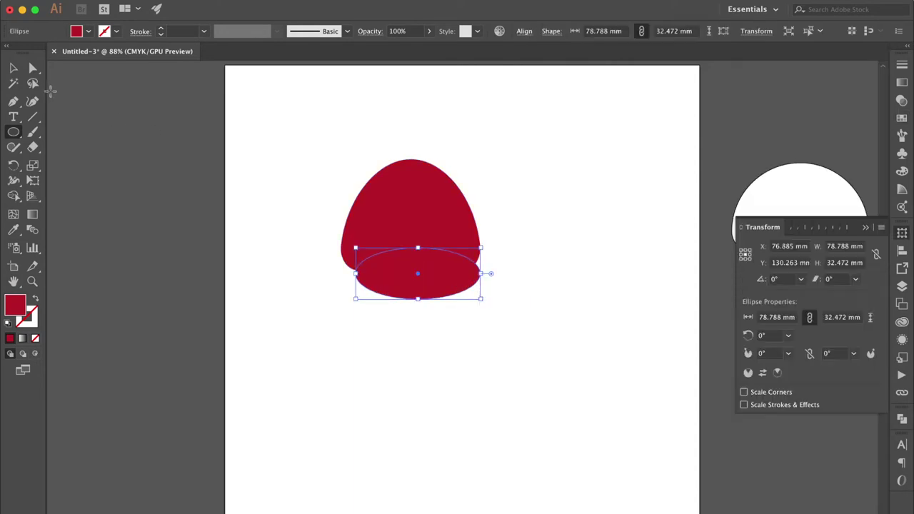
{"action": "left_click", "coordinate": [901, 120]}
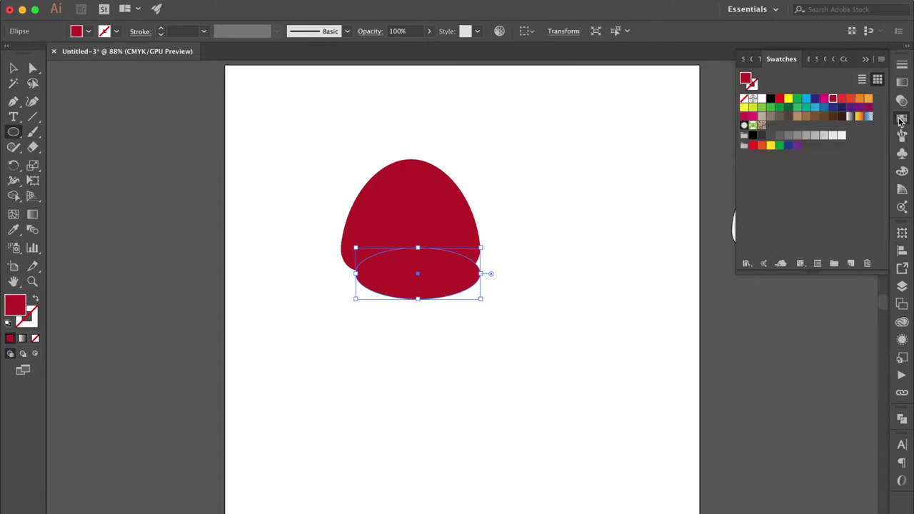
{"action": "left_click", "coordinate": [815, 118]}
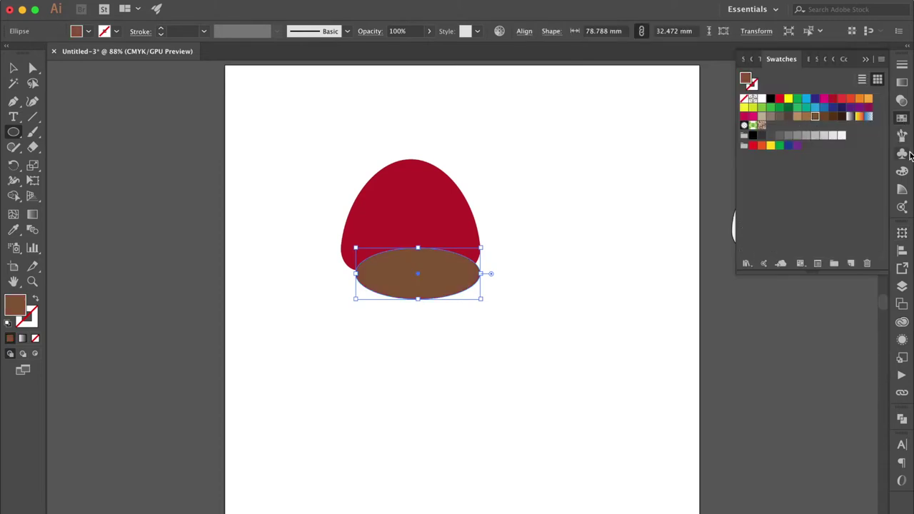
{"action": "left_click", "coordinate": [902, 172]}
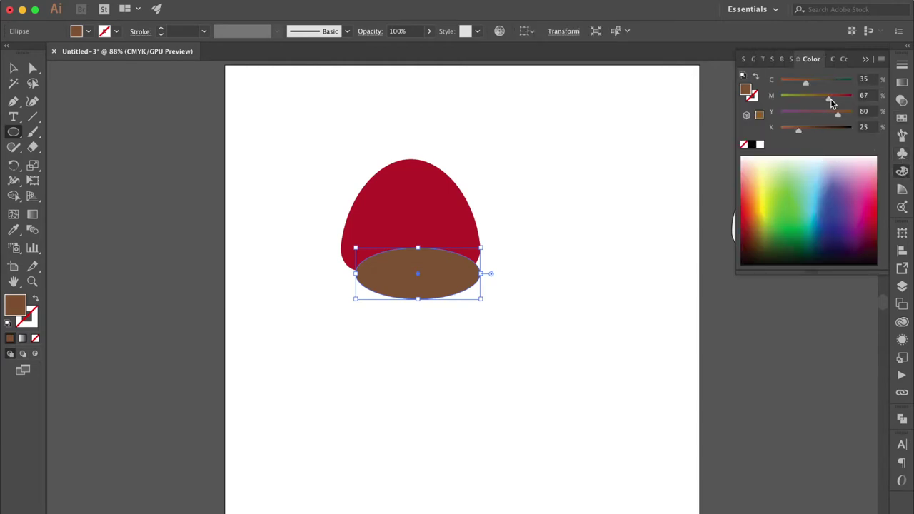
{"action": "left_click_drag", "start_coordinate": [808, 86], "coordinate": [799, 85]}
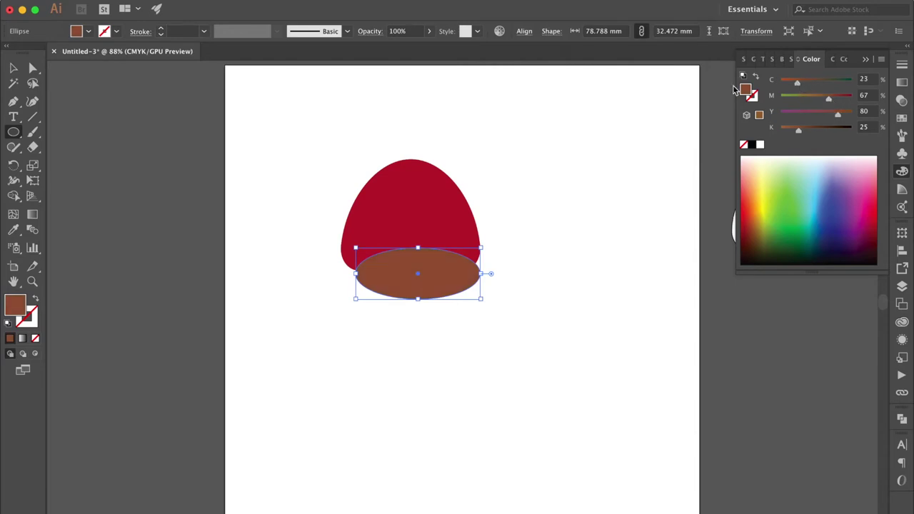
Enlarge the red cap, then move and widen the brown ellipse to match it.
{"action": "left_click", "coordinate": [14, 69]}
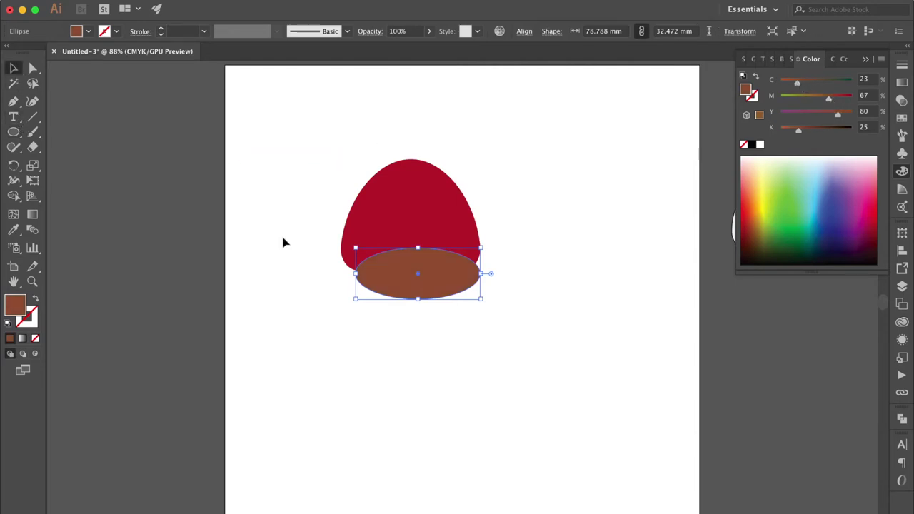
{"action": "left_click", "coordinate": [438, 228]}
{"action": "left_click_drag", "start_coordinate": [483, 160], "coordinate": [492, 151]}
{"action": "left_click_drag", "start_coordinate": [435, 288], "coordinate": [424, 269]}
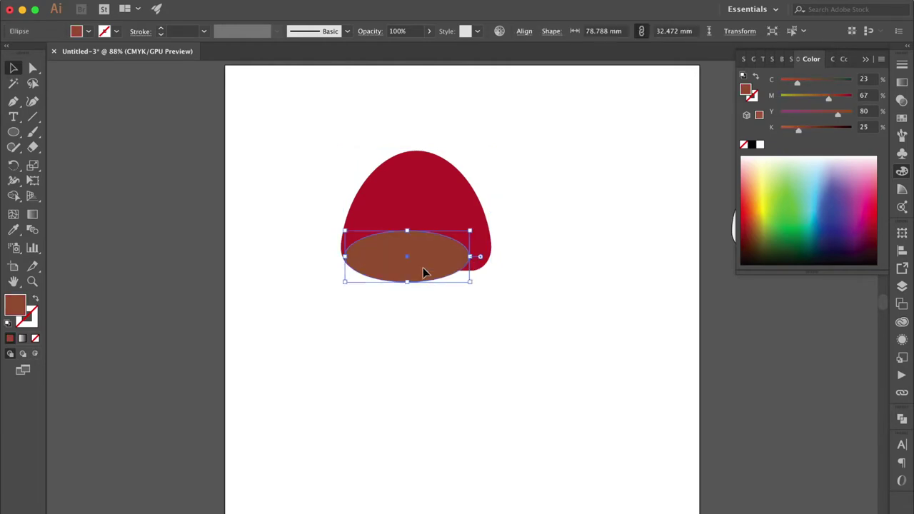
{"action": "left_click_drag", "start_coordinate": [485, 257], "coordinate": [491, 259]}
{"action": "left_click", "coordinate": [559, 234]}
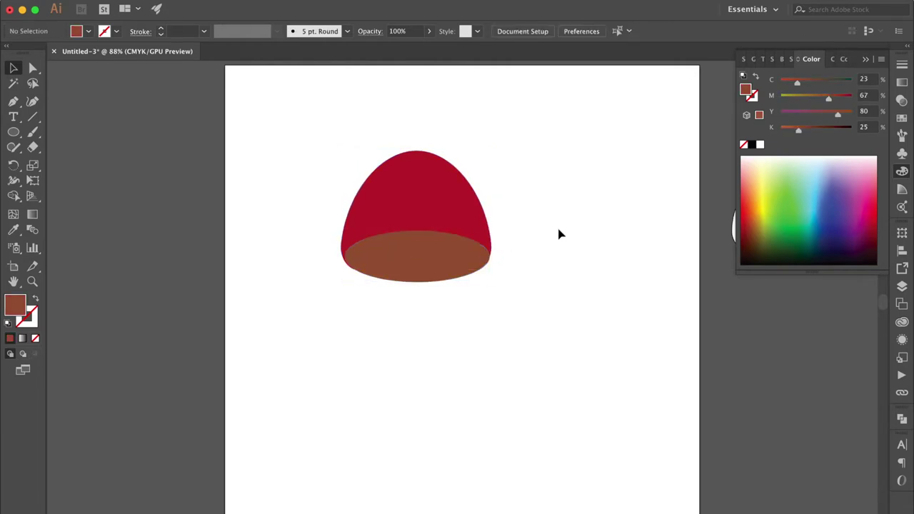
Zoom in and reposition the brown ellipse just under the cap's base.
{"action": "key", "text": "super+equal"}
{"action": "key", "text": "super+equal"}
{"action": "key", "text": "super+equal"}
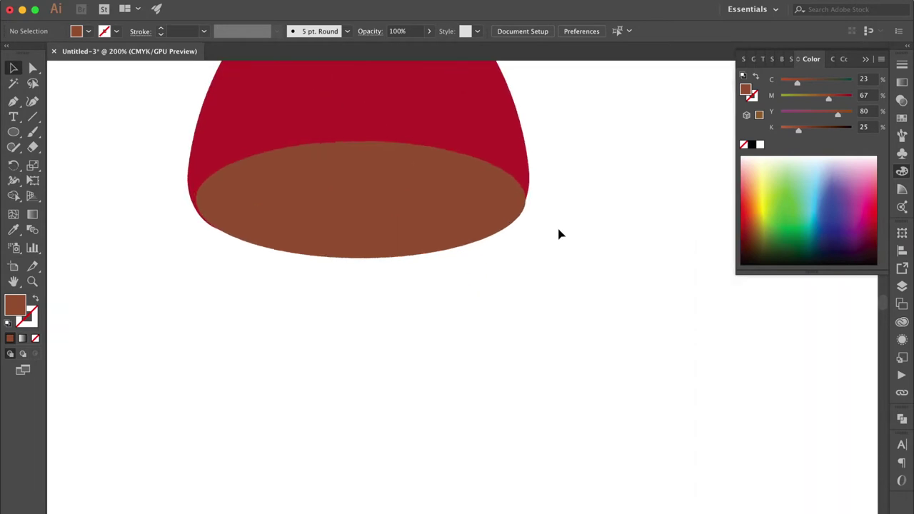
{"action": "scroll", "coordinate": [556, 235], "scroll_direction": "up", "scroll_amount": 3}
{"action": "left_click_drag", "start_coordinate": [596, 241], "coordinate": [469, 347]}
{"action": "key", "text": "shift+F7"}
{"action": "left_click_drag", "start_coordinate": [252, 289], "coordinate": [244, 273]}
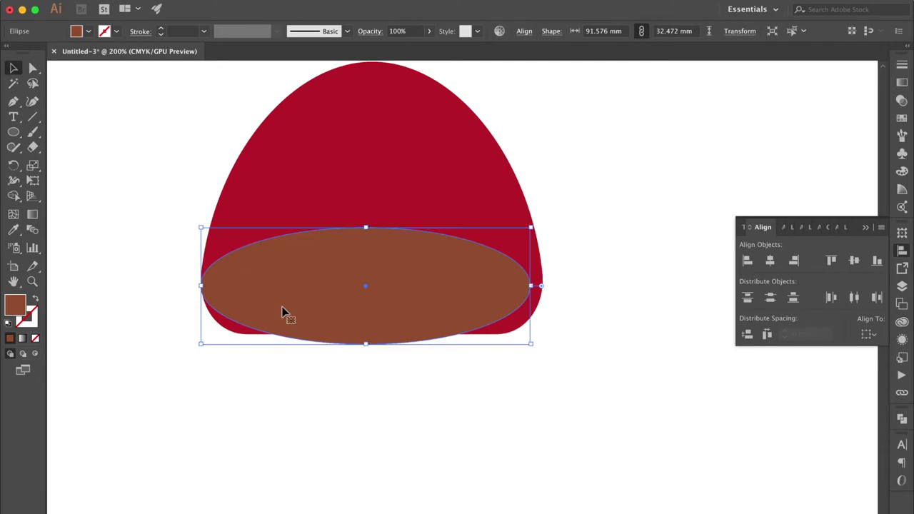
{"action": "mouse_move", "coordinate": [250, 304]}
{"action": "left_mouse_down"}
{"action": "mouse_move", "coordinate": [261, 323]}
{"action": "mouse_move", "coordinate": [257, 314]}
{"action": "left_mouse_up"}
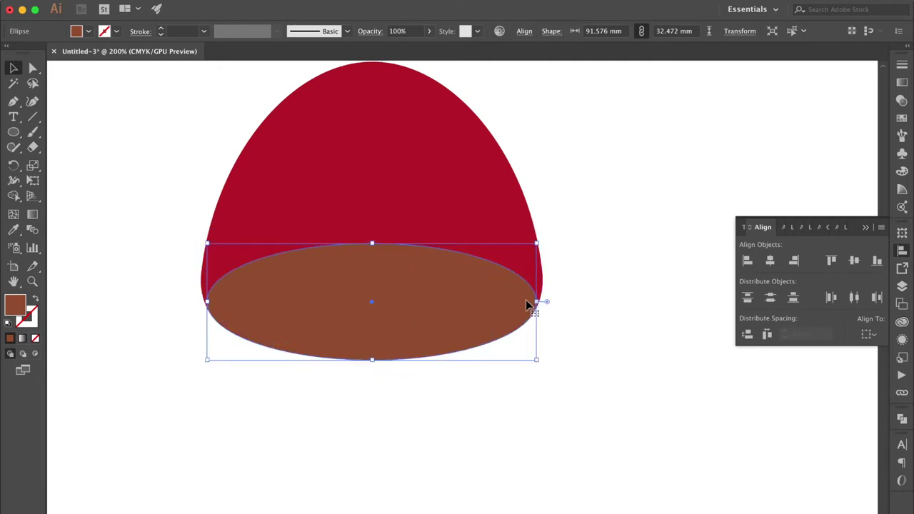
{"action": "left_click", "coordinate": [579, 297]}
{"action": "scroll", "coordinate": [243, 265], "scroll_direction": "down", "scroll_amount": 1}
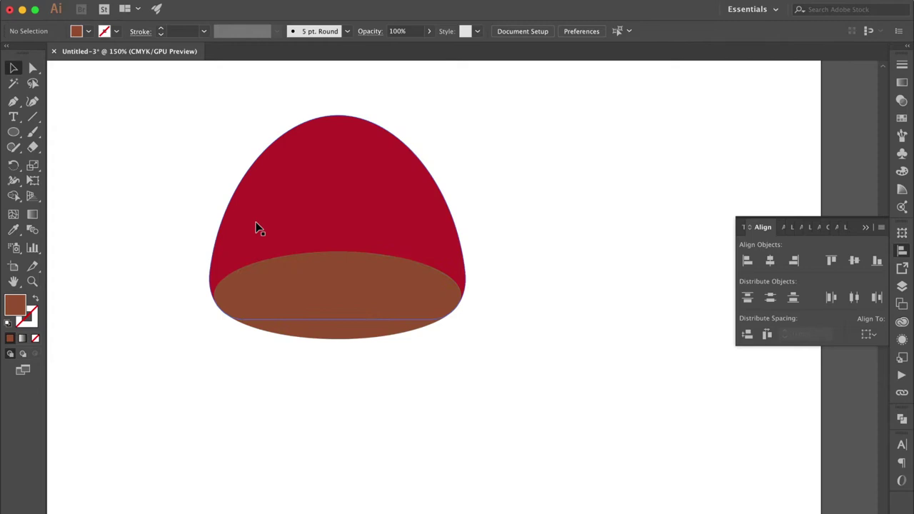
Draw a white round spot on the cap's upper left edge.
{"action": "left_click", "coordinate": [14, 136]}
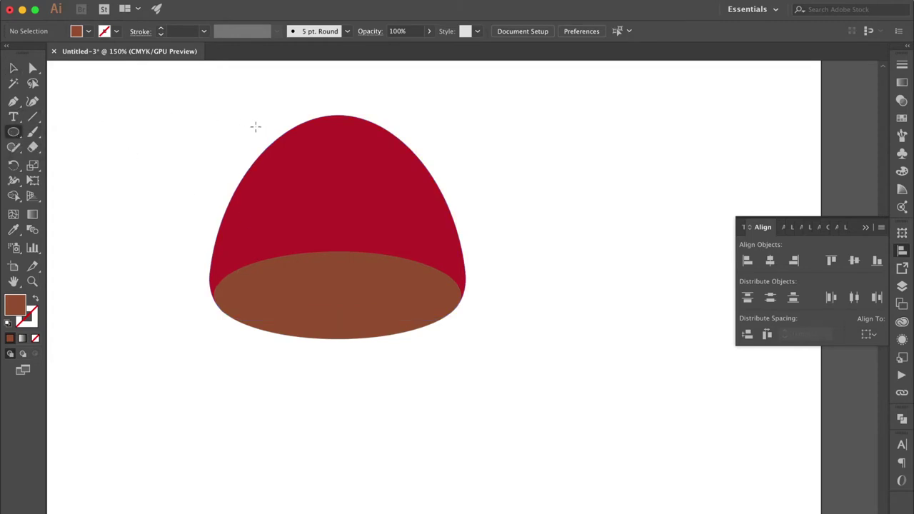
{"action": "left_click_drag", "start_coordinate": [255, 126], "coordinate": [323, 181]}
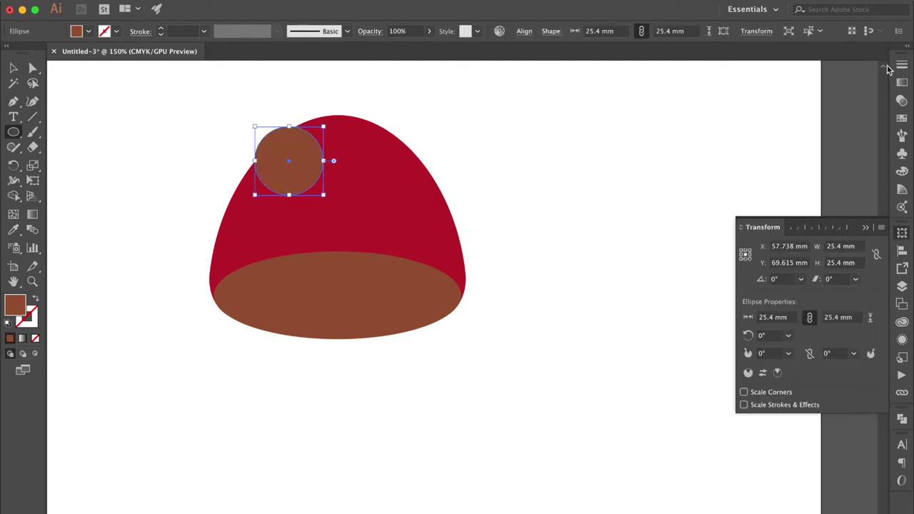
{"action": "left_click", "coordinate": [901, 118]}
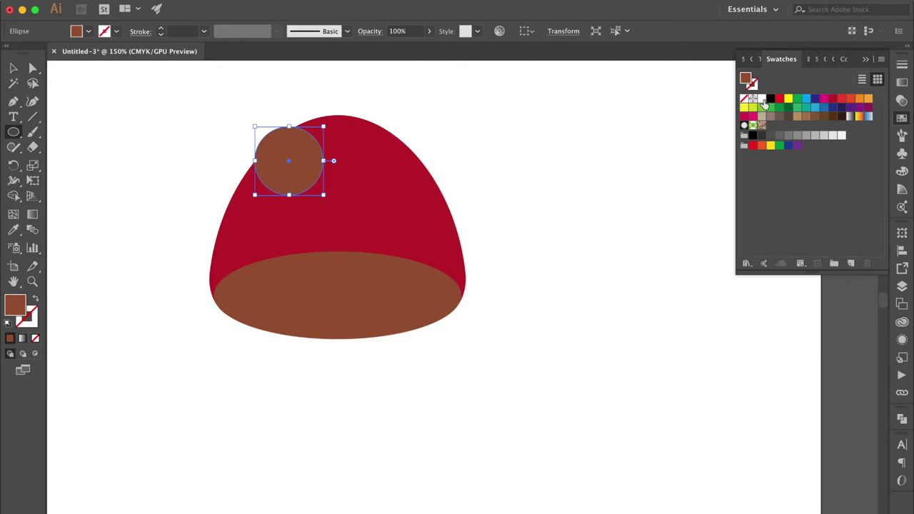
{"action": "left_click", "coordinate": [761, 100]}
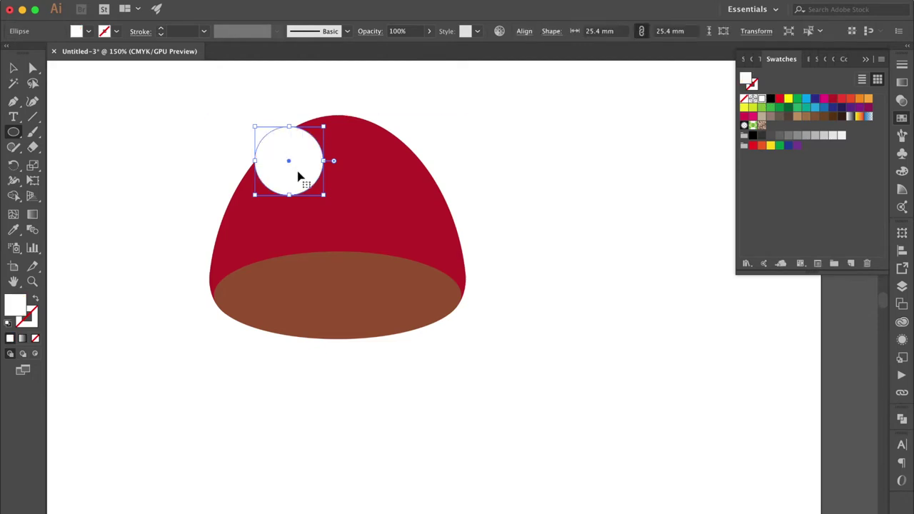
{"action": "left_click_drag", "start_coordinate": [299, 175], "coordinate": [309, 150]}
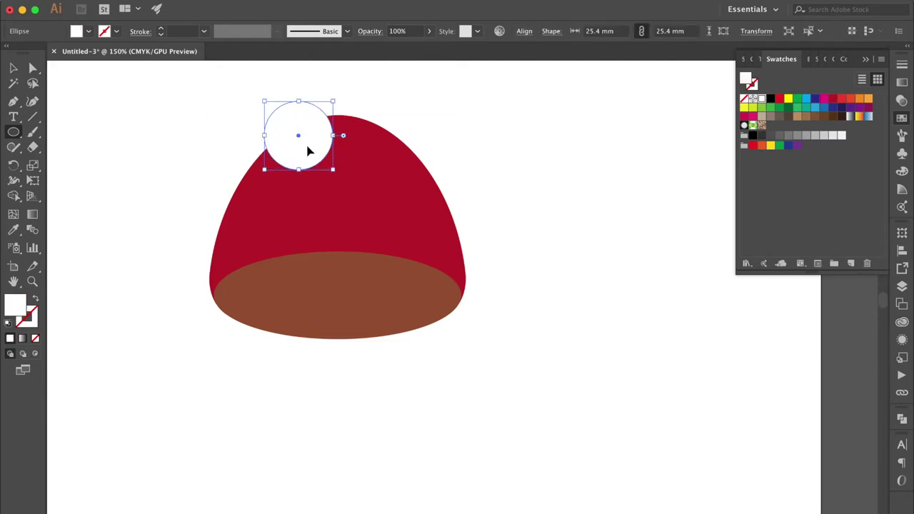
Add more white round and oval spots across the cap, then place a red cap copy to the right.
{"action": "left_click_drag", "start_coordinate": [368, 147], "coordinate": [432, 218]}
{"action": "left_click_drag", "start_coordinate": [318, 236], "coordinate": [417, 280]}
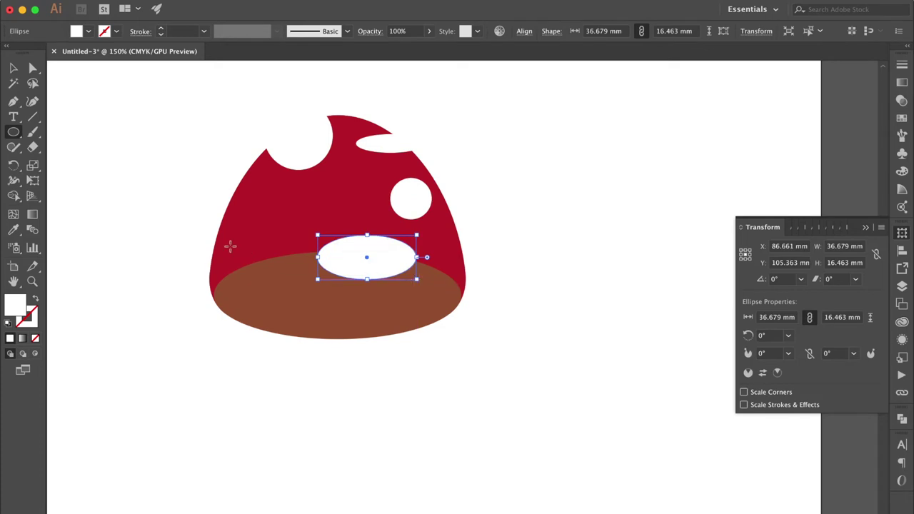
{"action": "left_click_drag", "start_coordinate": [185, 252], "coordinate": [257, 323]}
{"action": "left_click_drag", "start_coordinate": [264, 187], "coordinate": [299, 218]}
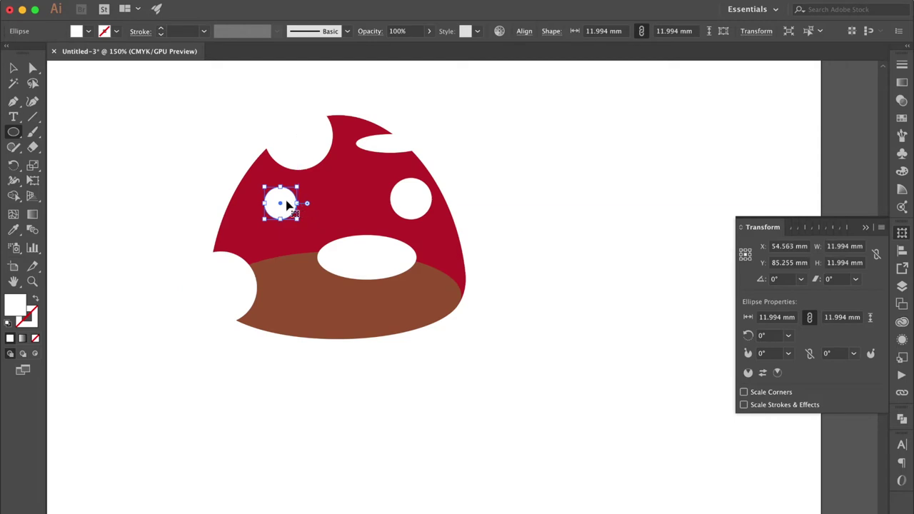
{"action": "mouse_move", "coordinate": [298, 218]}
{"action": "left_mouse_down"}
{"action": "mouse_move", "coordinate": [307, 211]}
{"action": "mouse_move", "coordinate": [280, 194]}
{"action": "mouse_move", "coordinate": [306, 211]}
{"action": "left_mouse_up"}
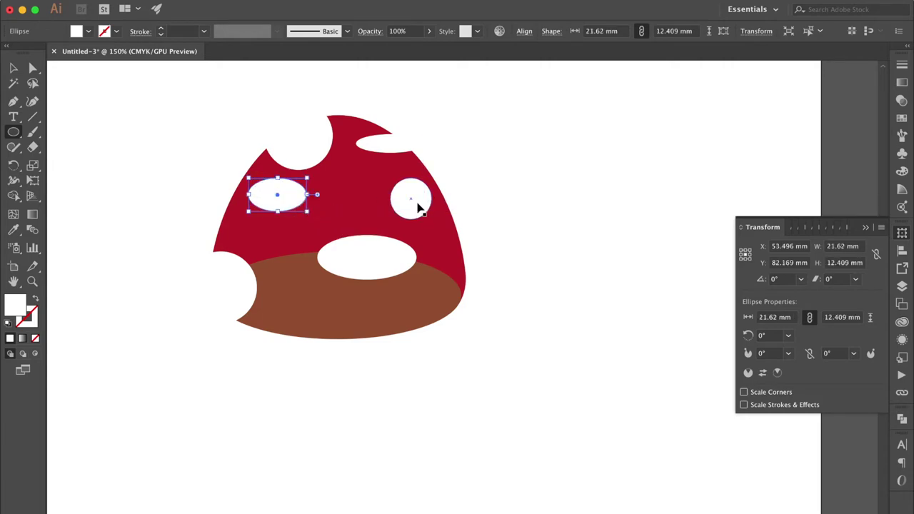
{"action": "left_click_drag", "start_coordinate": [418, 209], "coordinate": [405, 190]}
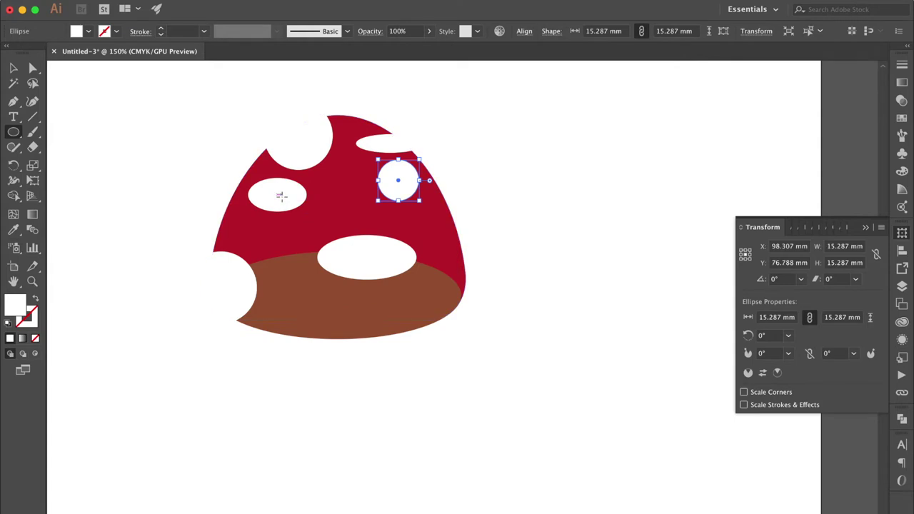
{"action": "left_click_drag", "start_coordinate": [292, 206], "coordinate": [303, 221]}
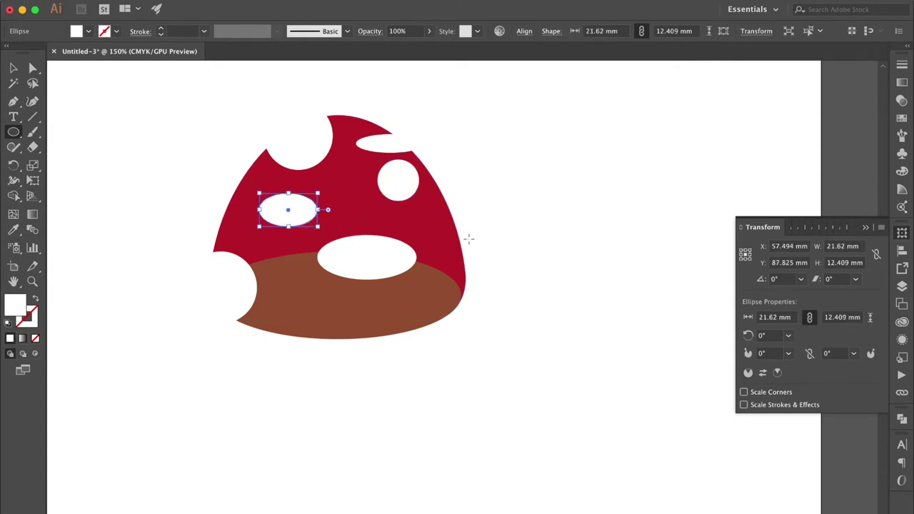
{"action": "left_click_drag", "start_coordinate": [447, 237], "coordinate": [486, 263]}
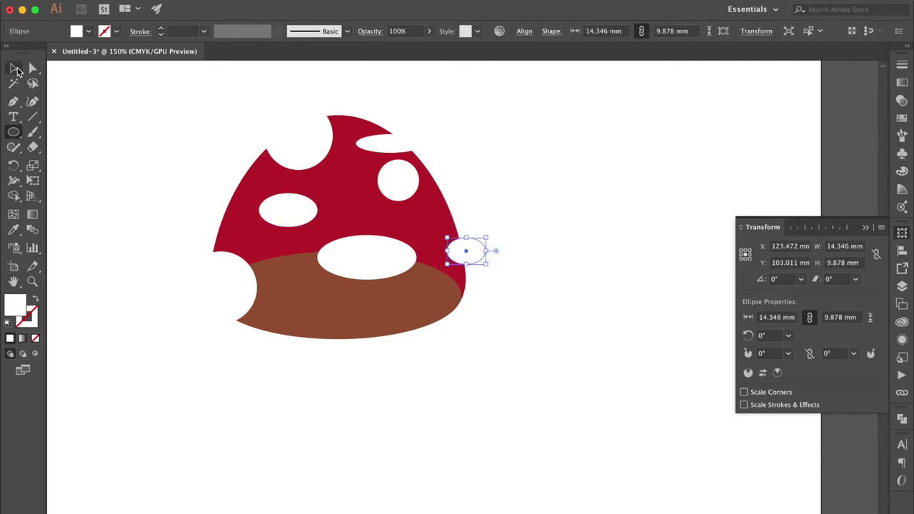
{"action": "left_click", "coordinate": [16, 68]}
{"action": "left_click_drag", "start_coordinate": [240, 228], "coordinate": [575, 229]}
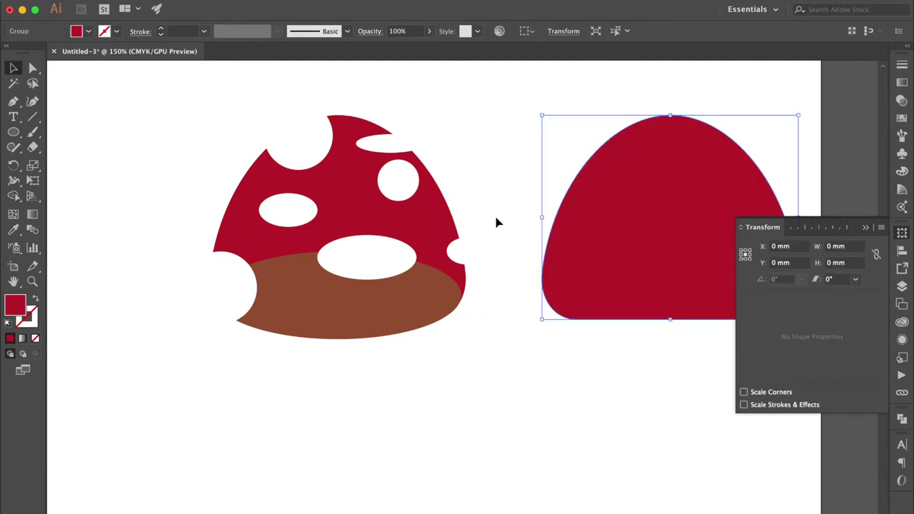
Paste a red cap in front and clip the spots to it, then release the mask.
{"action": "left_click", "coordinate": [341, 202]}
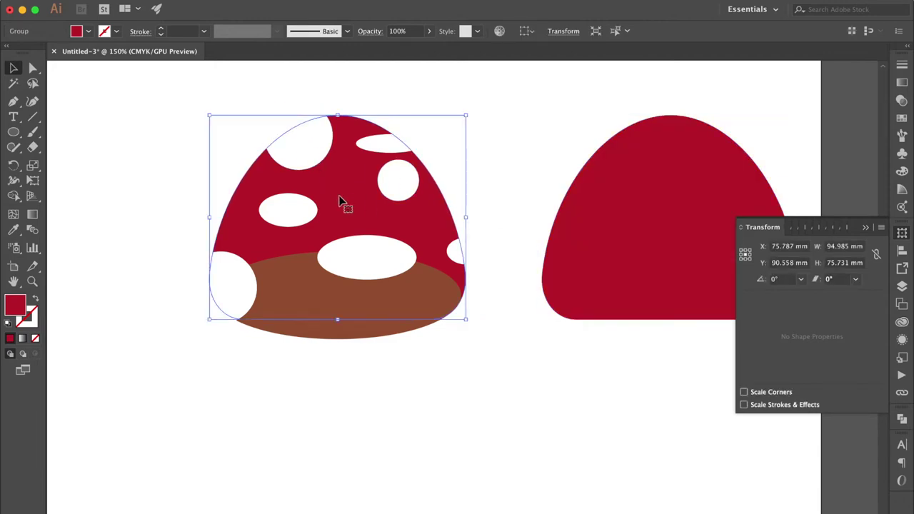
{"action": "key", "text": "super+f"}
{"action": "left_click_drag", "start_coordinate": [172, 112], "coordinate": [495, 373]}
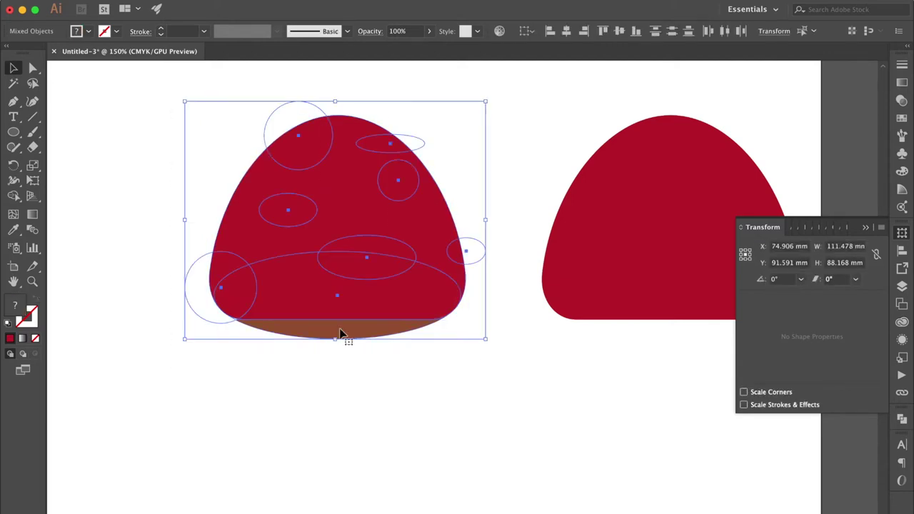
{"action": "left_click_drag", "start_coordinate": [352, 331], "coordinate": [352, 334]}
{"action": "left_click", "coordinate": [352, 334], "text": "shift"}
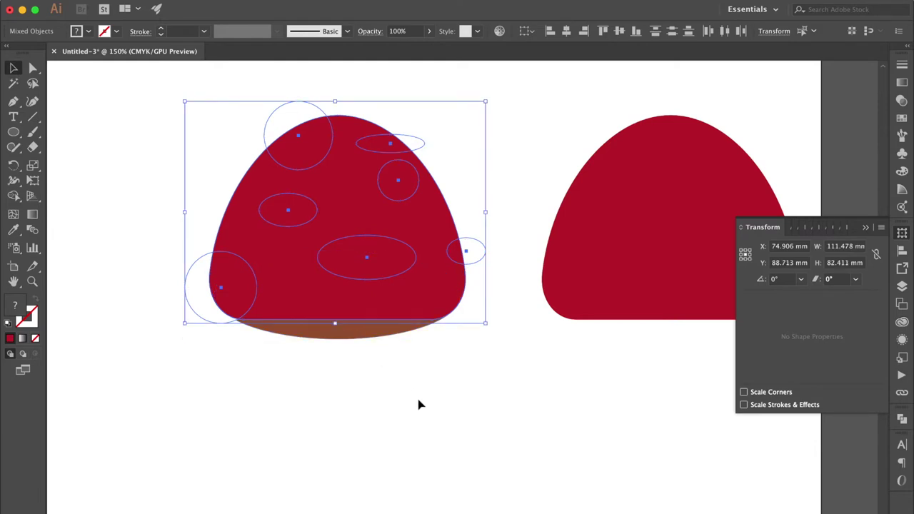
{"action": "key", "text": "super+7"}
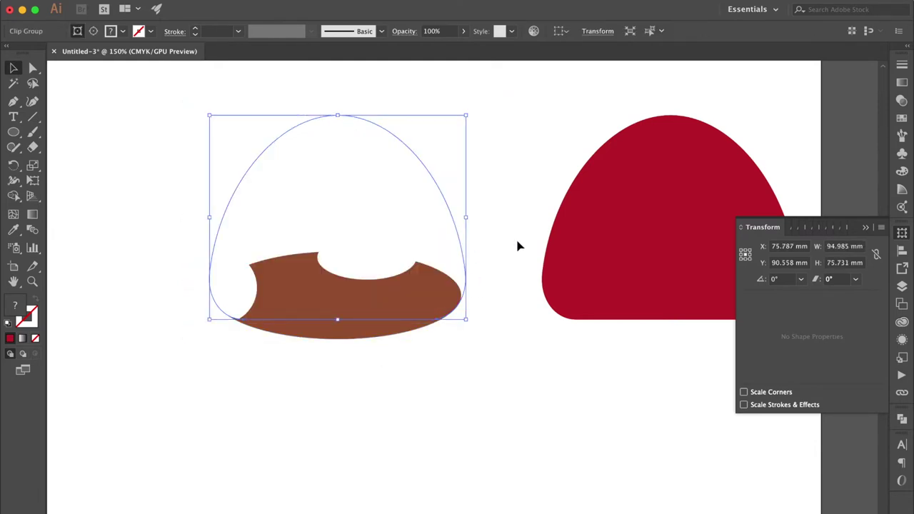
{"action": "key", "text": "alt+super+7"}
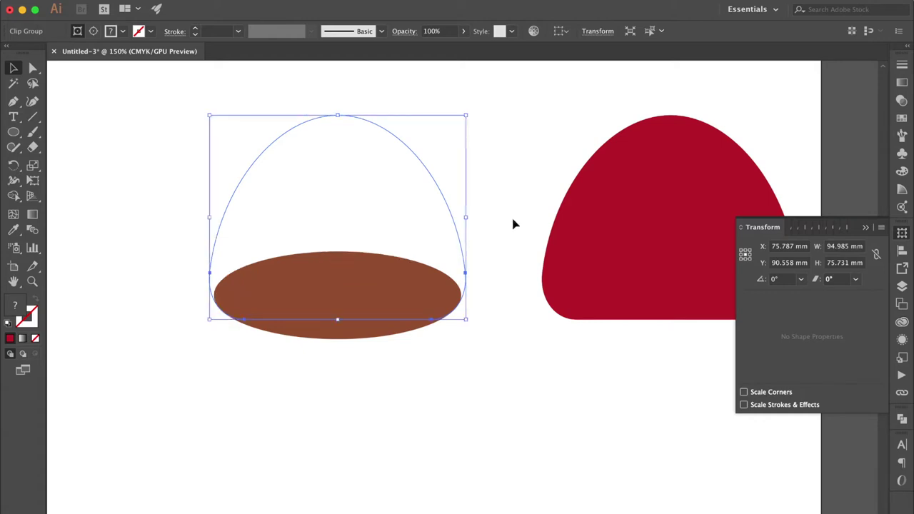
Move the red dome copy left over the spotted cap and paste it in front.
{"action": "left_click", "coordinate": [700, 95]}
{"action": "left_click_drag", "start_coordinate": [683, 119], "coordinate": [346, 133]}
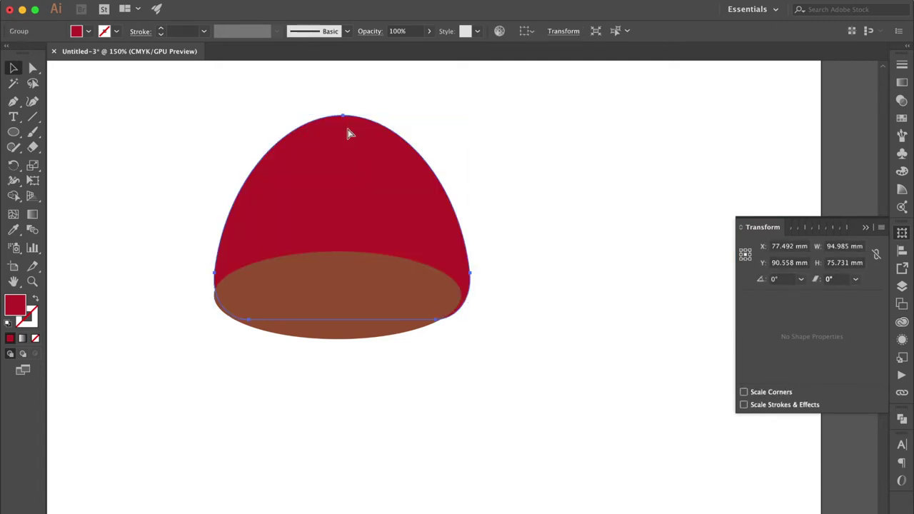
{"action": "key", "text": "ctrl+f"}
{"action": "left_click", "coordinate": [498, 144]}
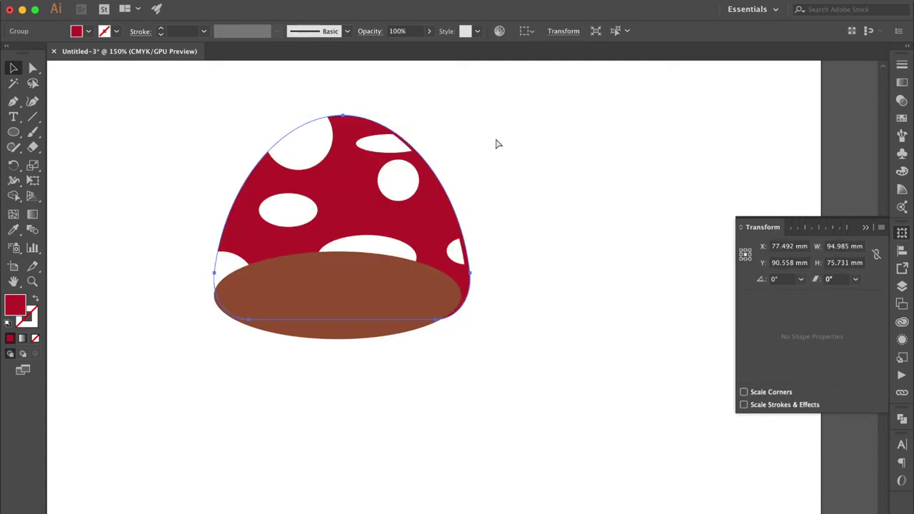
In Outline view, push the cap's left anchor about 1.7 mm left, then return to Preview.
{"action": "key", "text": "ctrl+y"}
{"action": "key", "text": "ctrl+equal"}
{"action": "key", "text": "ctrl+equal"}
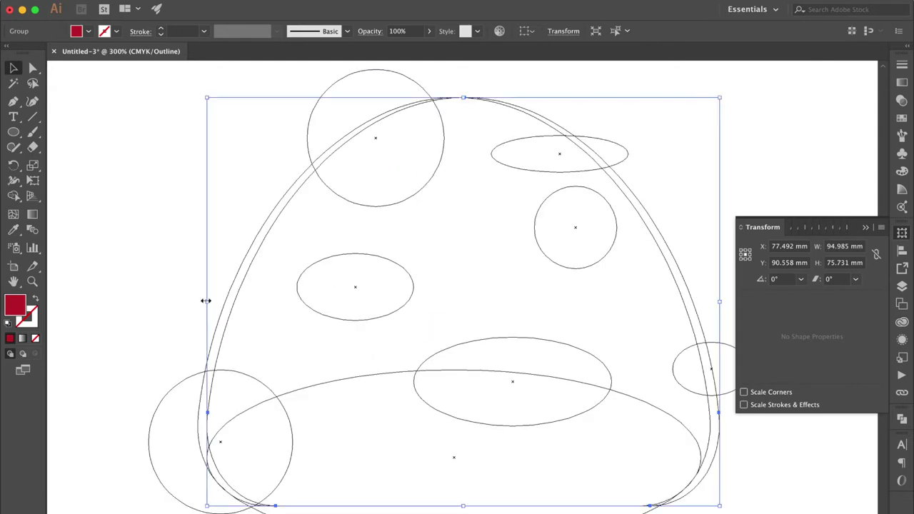
{"action": "left_click_drag", "start_coordinate": [212, 418], "coordinate": [200, 419]}
{"action": "key", "text": "ctrl+y"}
{"action": "key", "text": "ctrl+minus"}
{"action": "key", "text": "ctrl+minus"}
{"action": "left_click", "coordinate": [378, 368]}
{"action": "left_click", "coordinate": [627, 233]}
{"action": "scroll", "coordinate": [627, 233], "scroll_direction": "right", "scroll_amount": 5}
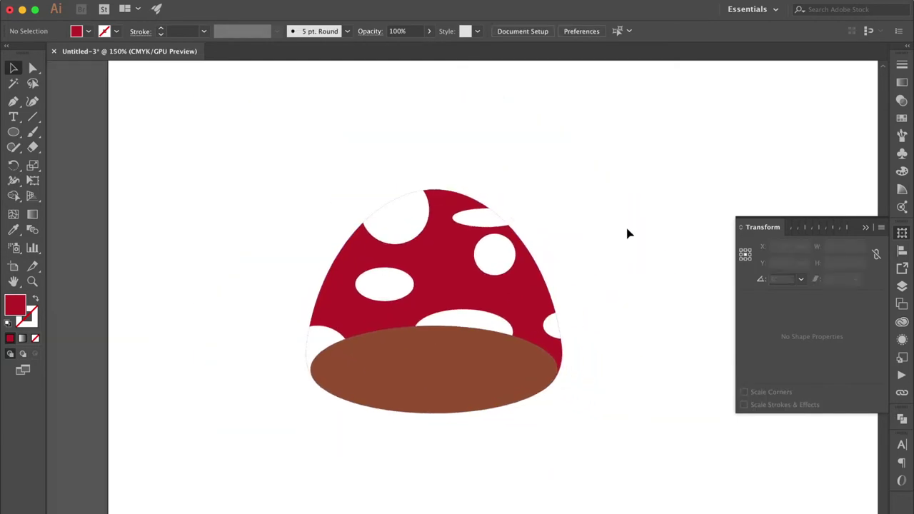
Make a smaller, shorter copy of the brown ellipse slightly lower inside the original.
{"action": "scroll", "coordinate": [626, 231], "scroll_direction": "down", "scroll_amount": 2}
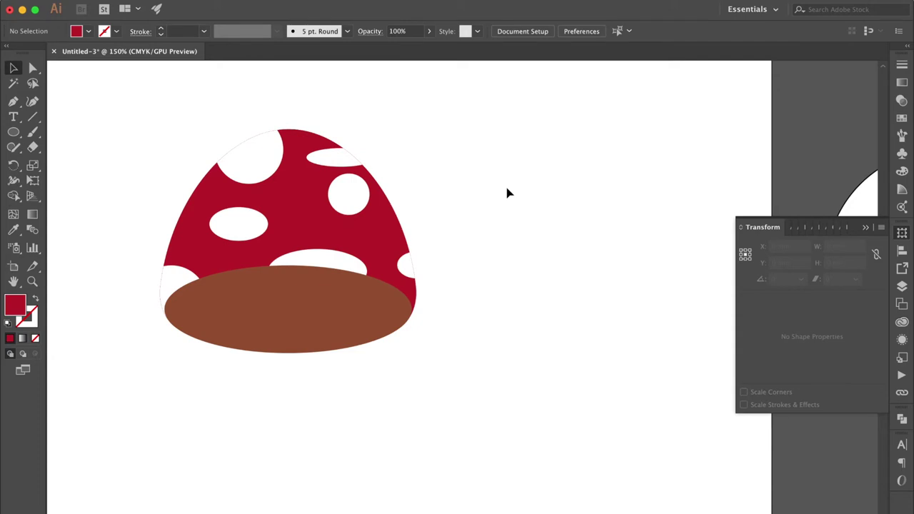
{"action": "left_click", "coordinate": [303, 303]}
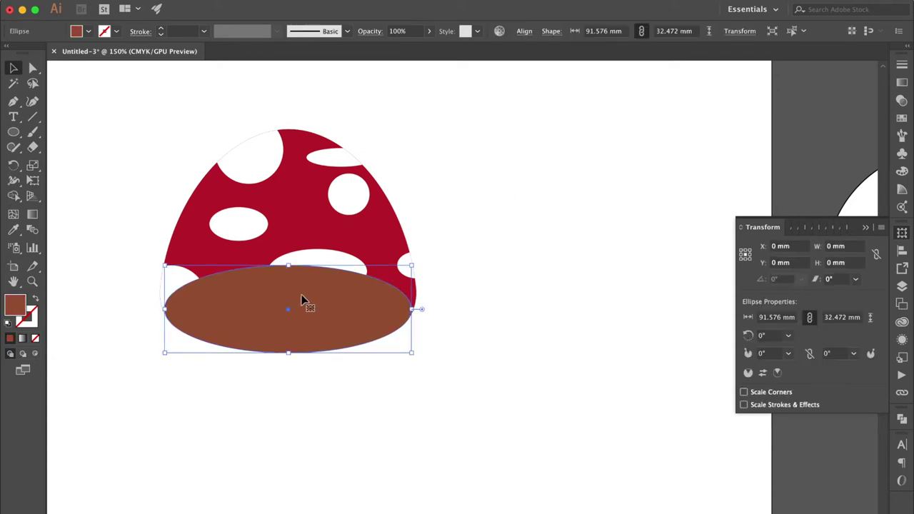
{"action": "left_click_drag", "start_coordinate": [296, 298], "coordinate": [298, 319]}
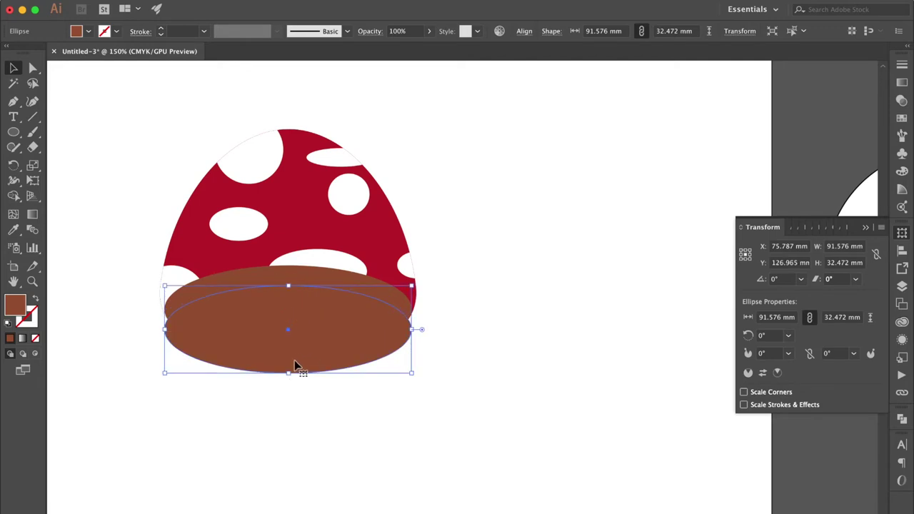
{"action": "left_click_drag", "start_coordinate": [288, 373], "coordinate": [288, 352]}
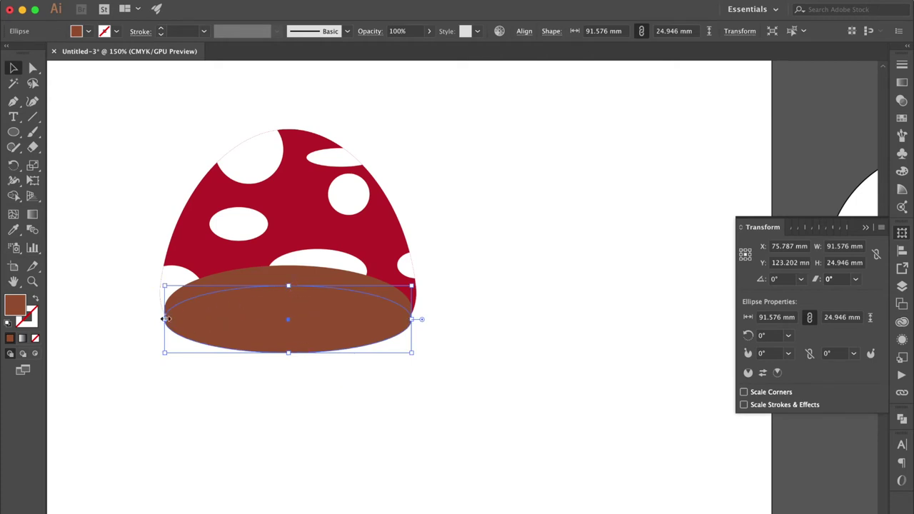
{"action": "left_click_drag", "start_coordinate": [165, 319], "coordinate": [180, 319]}
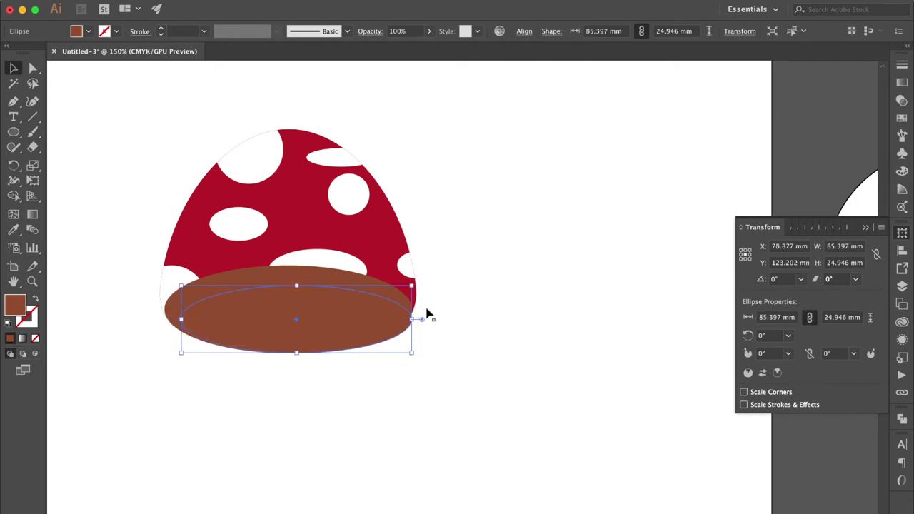
{"action": "left_click_drag", "start_coordinate": [412, 319], "coordinate": [394, 319]}
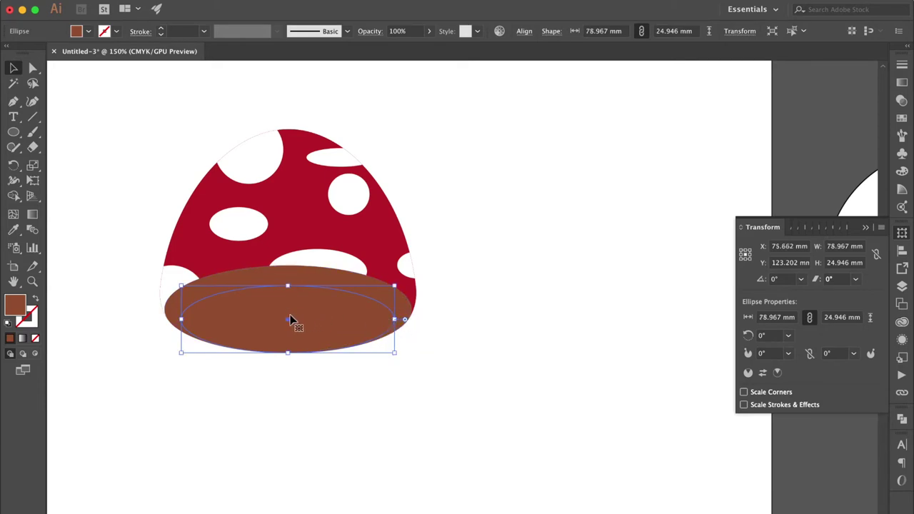
Lighten the back ellipse to tan C=10 M=49 Y=80 K=16 in the Color panel.
{"action": "left_click", "coordinate": [319, 269]}
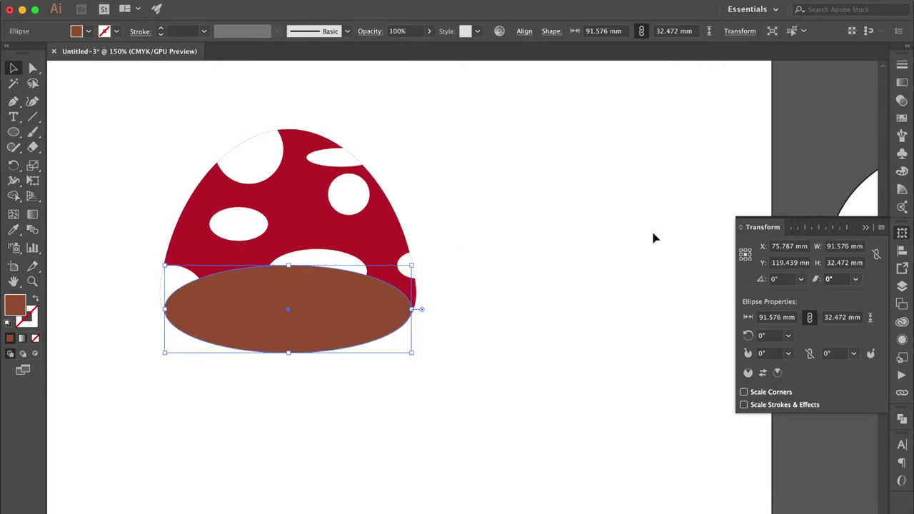
{"action": "left_click", "coordinate": [901, 172]}
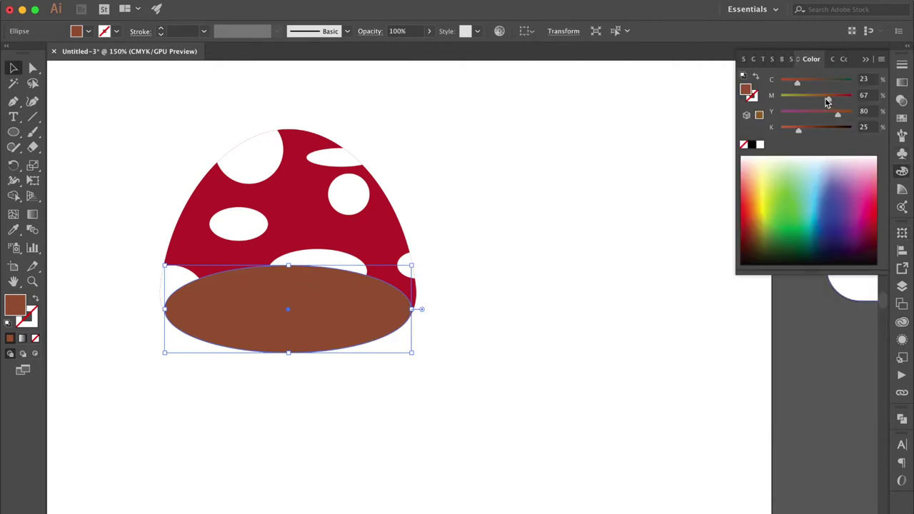
{"action": "left_click_drag", "start_coordinate": [817, 102], "coordinate": [815, 103]}
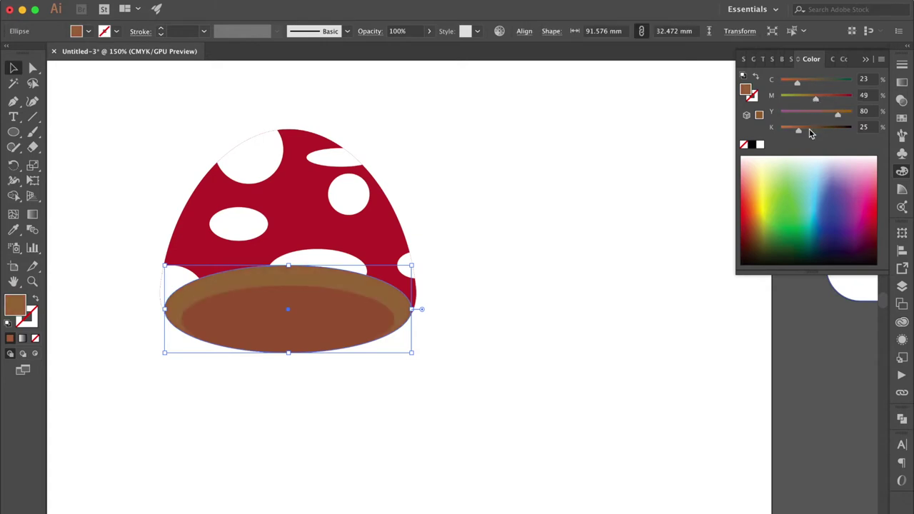
{"action": "left_click_drag", "start_coordinate": [800, 130], "coordinate": [793, 131]}
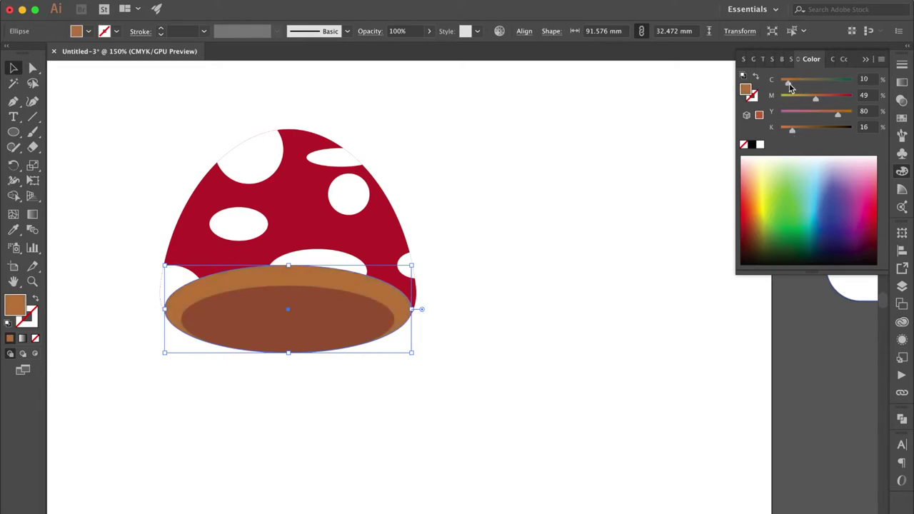
{"action": "left_click", "coordinate": [521, 305]}
Make the inner dark brown ellipse slightly taller.
{"action": "scroll", "coordinate": [341, 308], "scroll_direction": "right", "scroll_amount": 1}
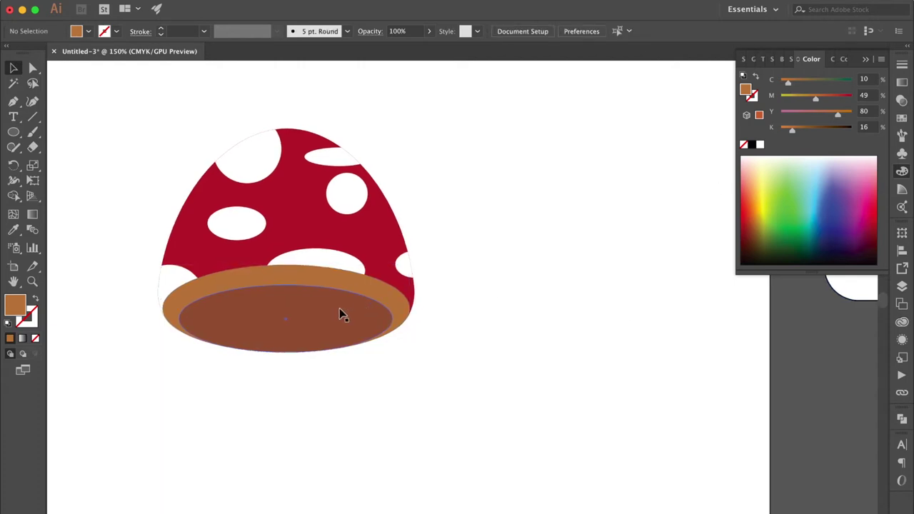
{"action": "left_click", "coordinate": [339, 309]}
{"action": "left_click_drag", "start_coordinate": [286, 284], "coordinate": [286, 279]}
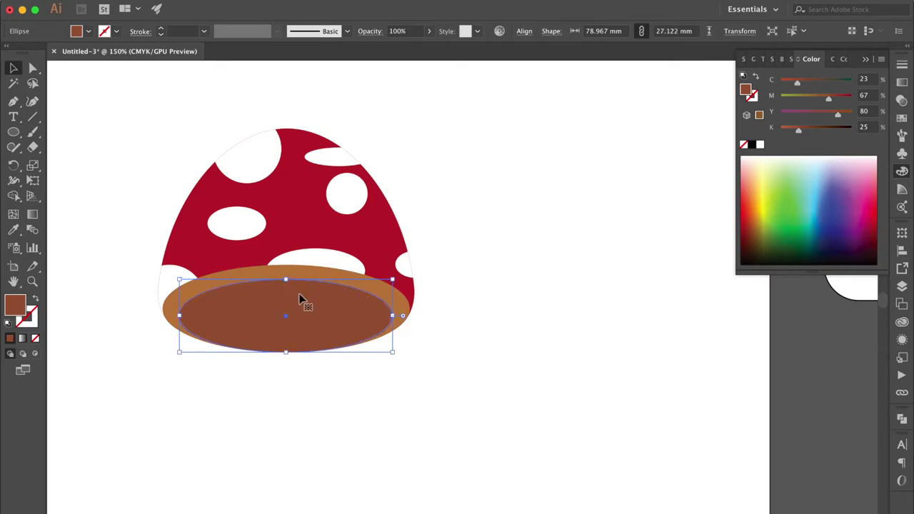
{"action": "left_click", "coordinate": [429, 407]}
{"action": "scroll", "coordinate": [430, 409], "scroll_direction": "down", "scroll_amount": 4}
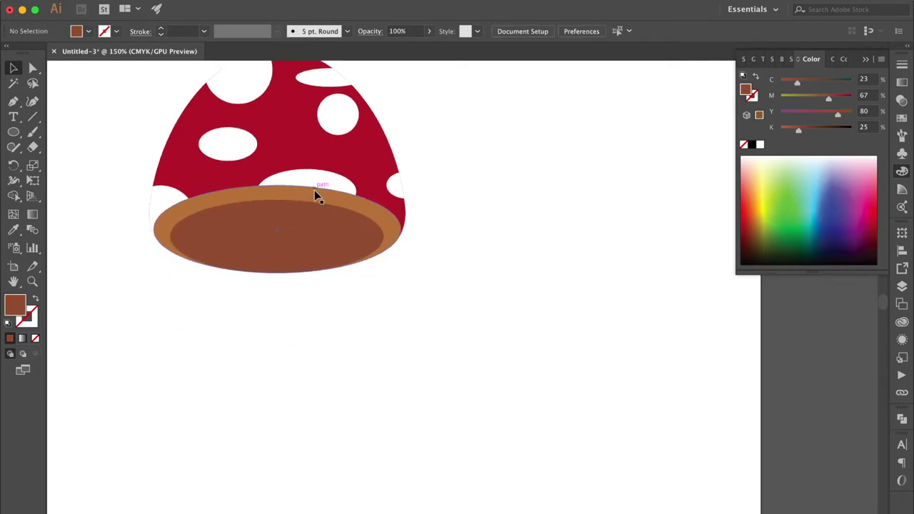
{"action": "left_click", "coordinate": [13, 102]}
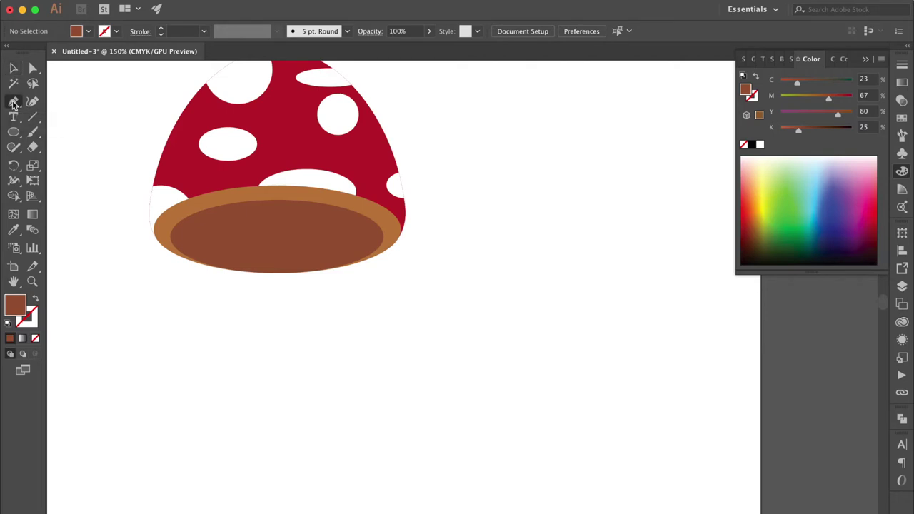
Draw a closed, unfilled brown-outlined wavy stem path with the Pen tool below the cap.
{"action": "left_click", "coordinate": [37, 302]}
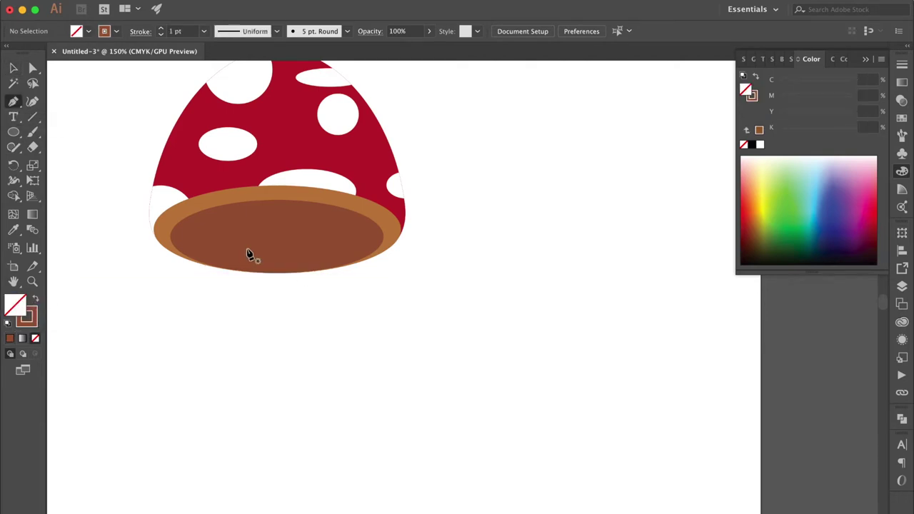
{"action": "scroll", "coordinate": [255, 301], "scroll_direction": "down", "scroll_amount": 3}
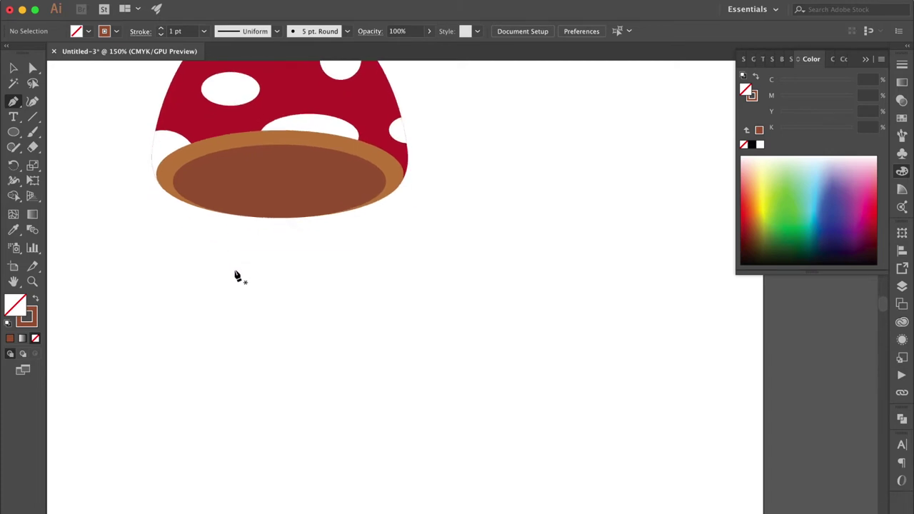
{"action": "left_click", "coordinate": [240, 262]}
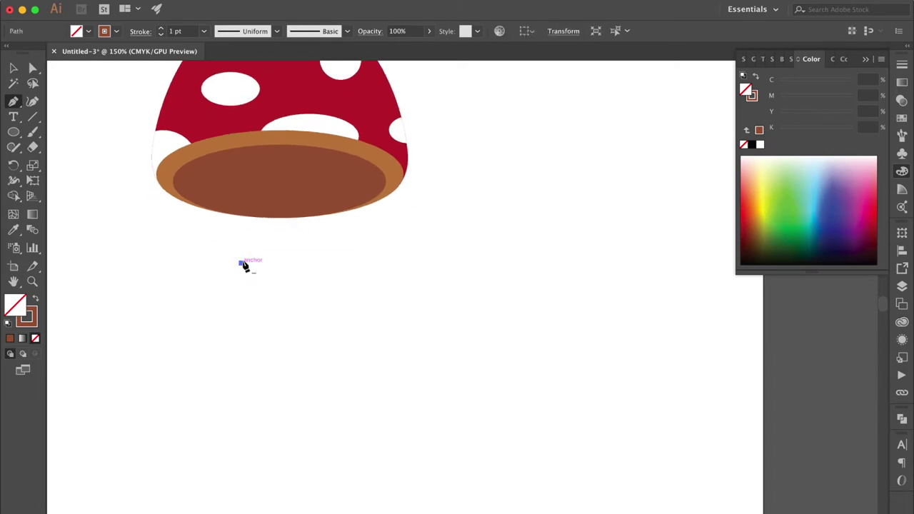
{"action": "left_click_drag", "start_coordinate": [248, 209], "coordinate": [241, 174]}
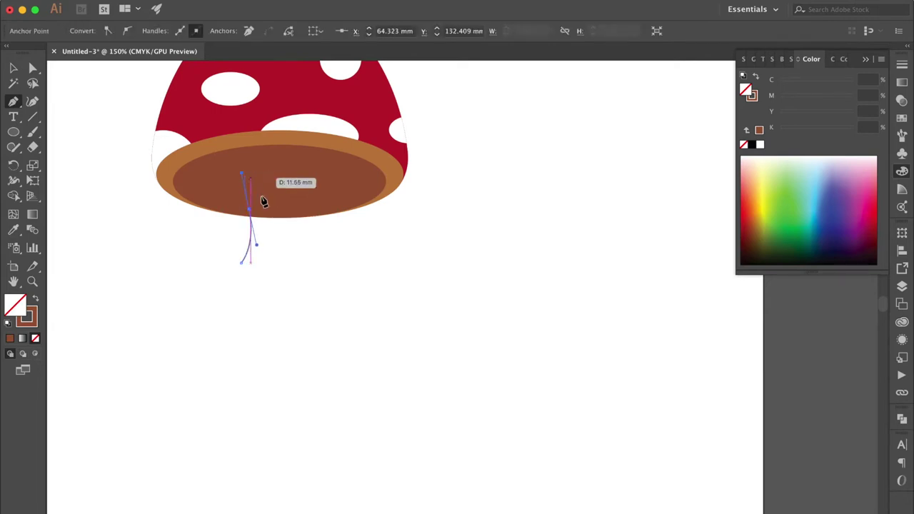
{"action": "left_click", "coordinate": [302, 166]}
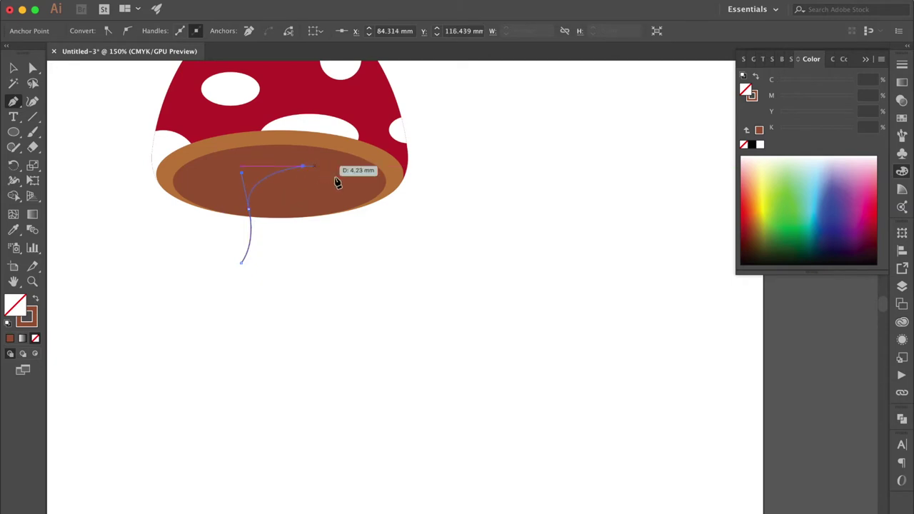
{"action": "left_click_drag", "start_coordinate": [331, 210], "coordinate": [309, 276]}
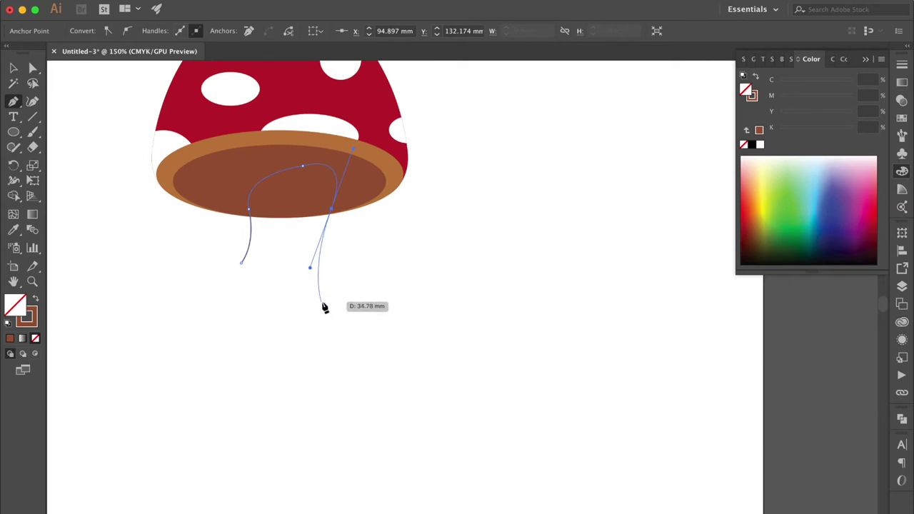
{"action": "left_click", "coordinate": [324, 301]}
{"action": "left_click_drag", "start_coordinate": [289, 339], "coordinate": [231, 345]}
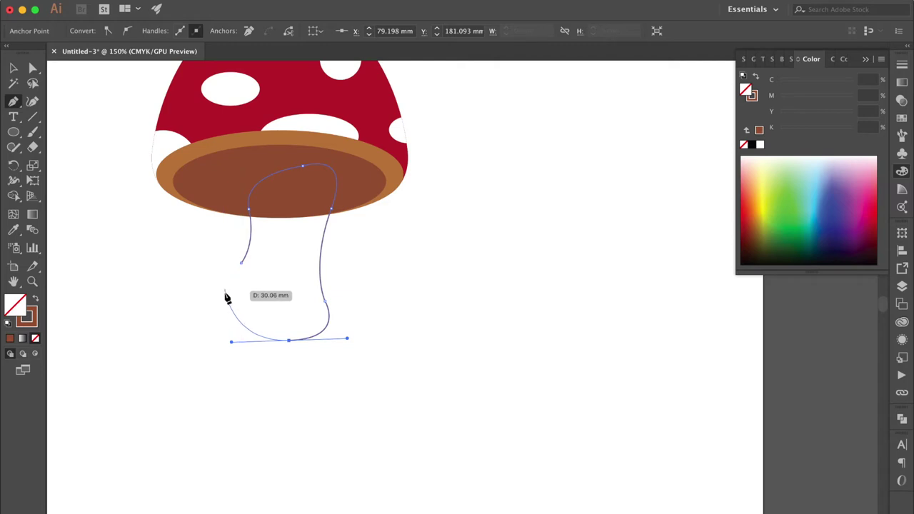
{"action": "left_click", "coordinate": [232, 300]}
{"action": "left_click_drag", "start_coordinate": [241, 263], "coordinate": [257, 245]}
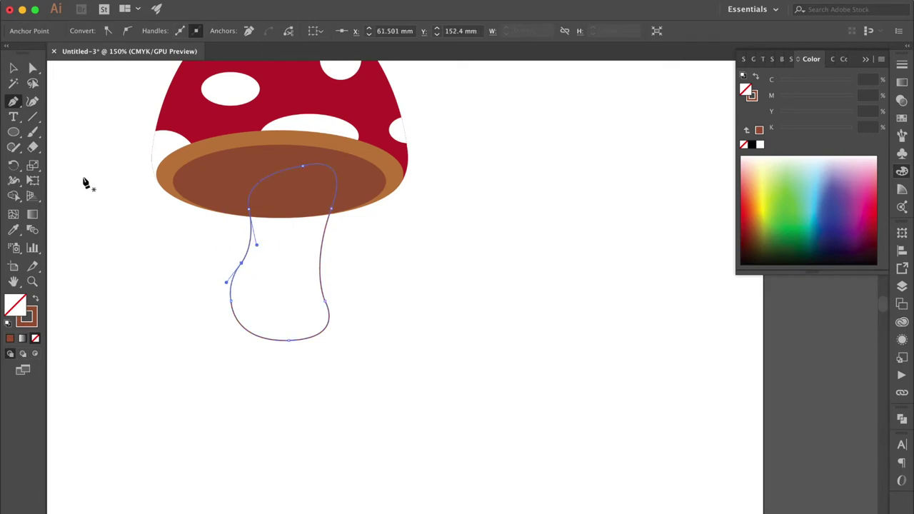
{"action": "left_click", "coordinate": [13, 68]}
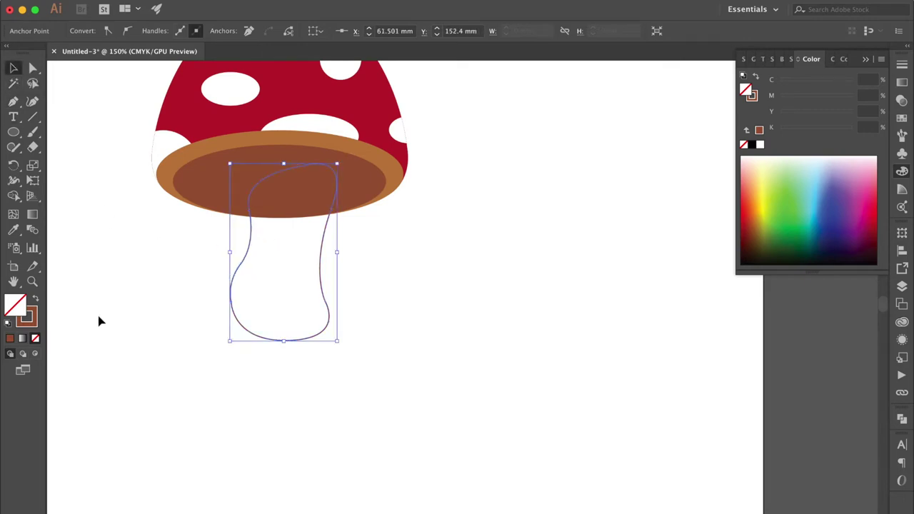
Fill the stem light tan with no outline and move it down under the cap.
{"action": "left_click", "coordinate": [35, 299]}
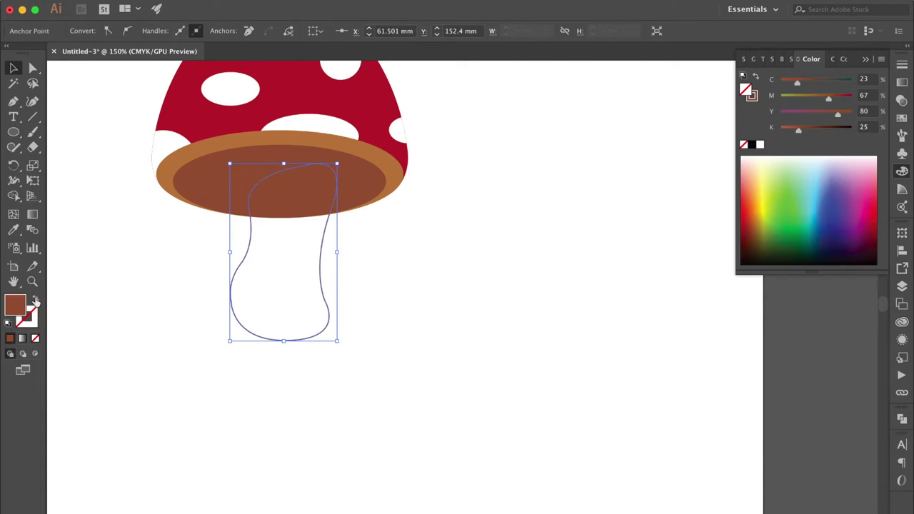
{"action": "left_click", "coordinate": [903, 120]}
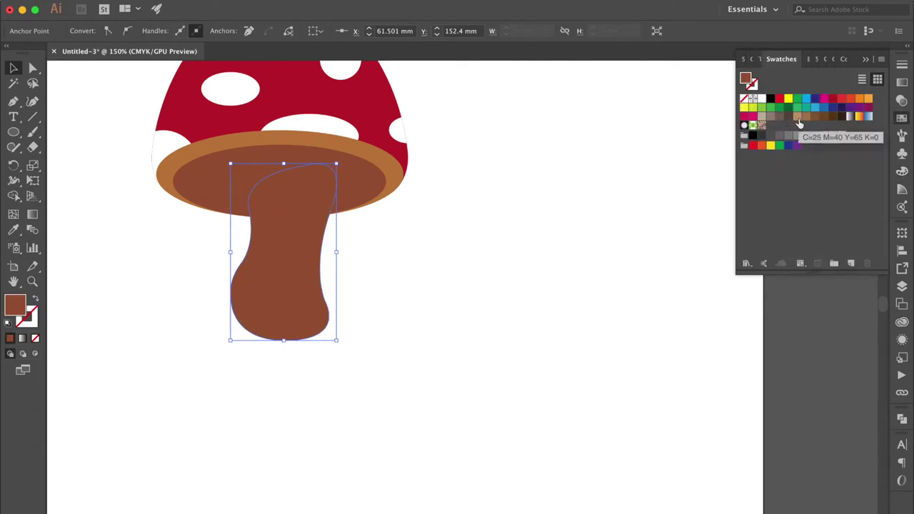
{"action": "left_click", "coordinate": [797, 118]}
{"action": "left_click_drag", "start_coordinate": [286, 279], "coordinate": [253, 301]}
{"action": "left_click", "coordinate": [380, 327]}
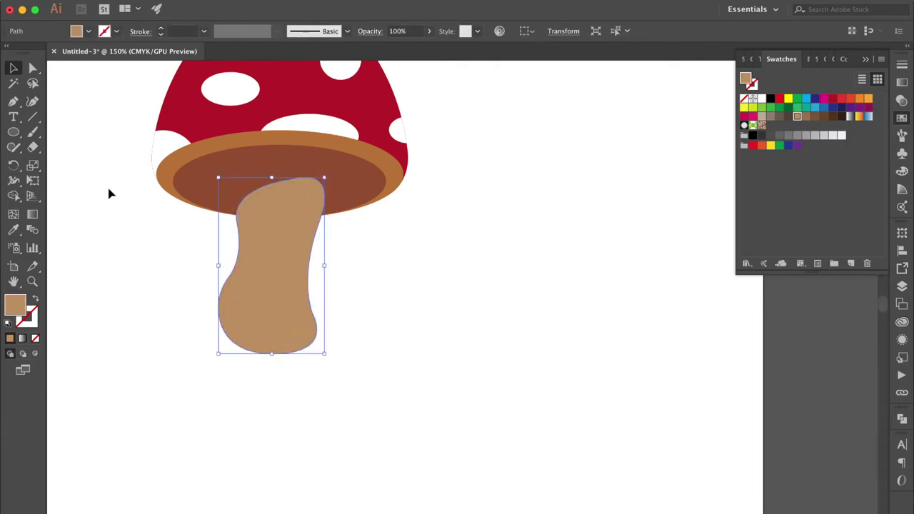
Draw a flat tan ellipse and place it on the empty canvas right of the mushroom.
{"action": "left_click", "coordinate": [16, 134]}
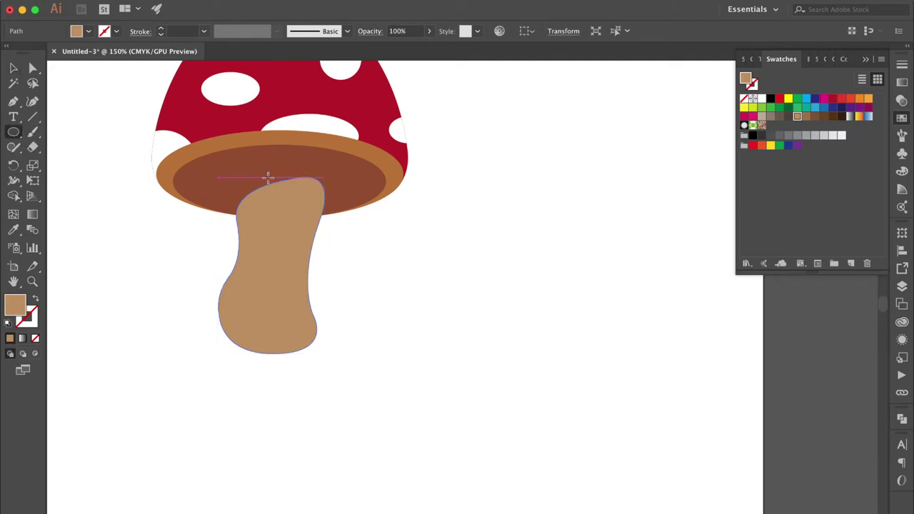
{"action": "left_click_drag", "start_coordinate": [239, 189], "coordinate": [324, 212]}
{"action": "left_click", "coordinate": [13, 68]}
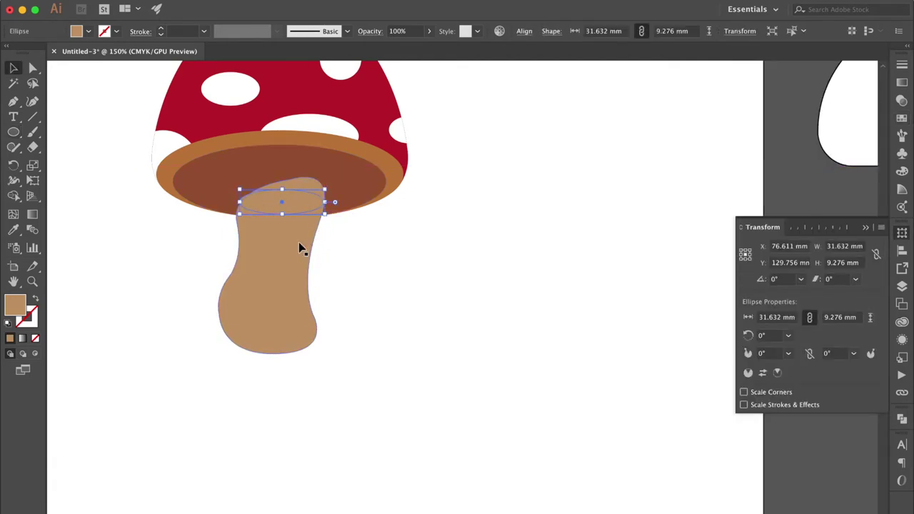
{"action": "scroll", "coordinate": [300, 248], "scroll_direction": "right", "scroll_amount": 5}
{"action": "scroll", "coordinate": [300, 247], "scroll_direction": "up", "scroll_amount": 3}
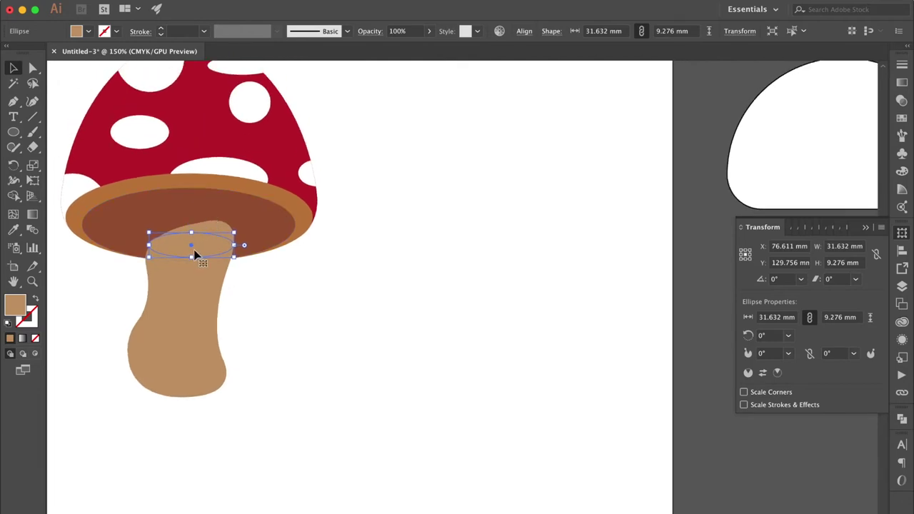
{"action": "left_click_drag", "start_coordinate": [191, 249], "coordinate": [483, 365]}
{"action": "left_click", "coordinate": [454, 297]}
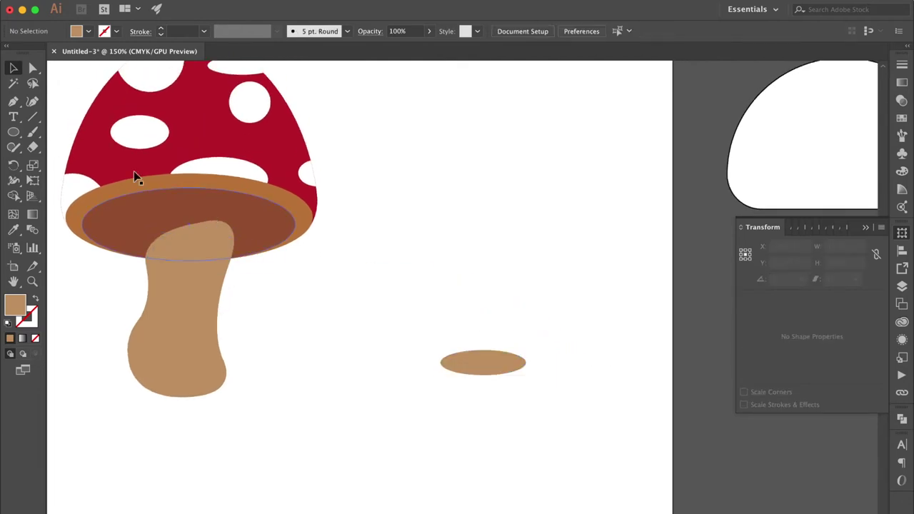
Draw a straight vertical line with the Pen Tool just above the small ellipse.
{"action": "left_click", "coordinate": [14, 102]}
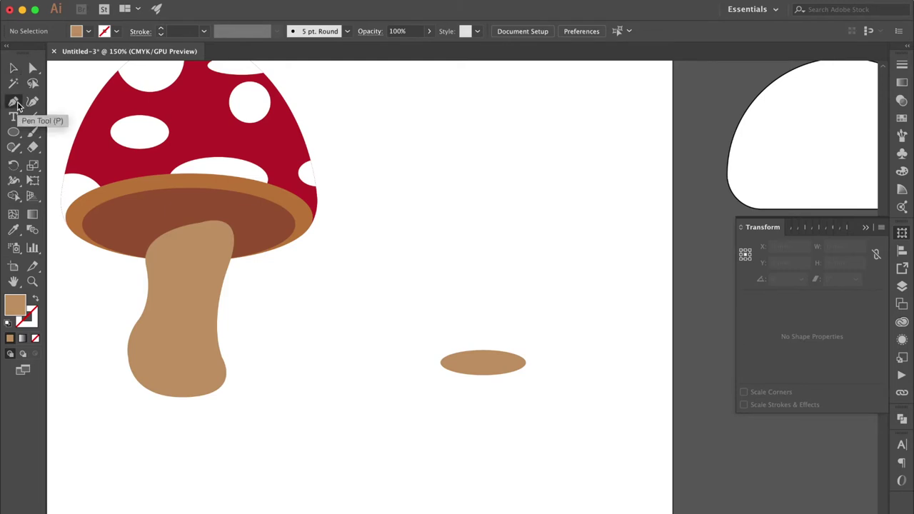
{"action": "left_click", "coordinate": [483, 272]}
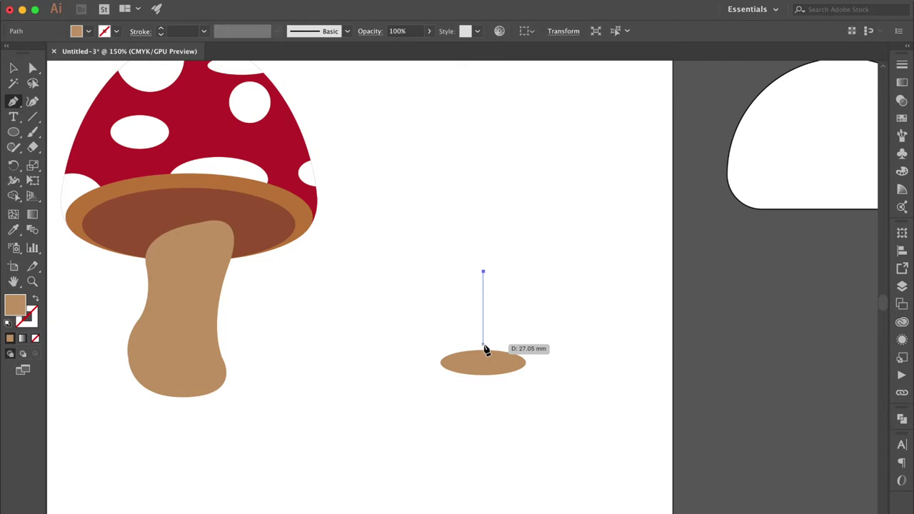
{"action": "left_click", "coordinate": [484, 345]}
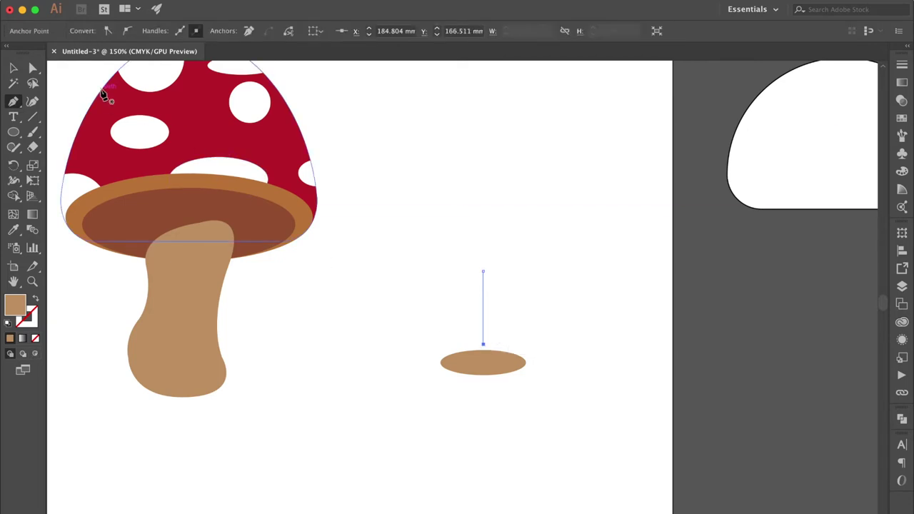
{"action": "left_click", "coordinate": [14, 68]}
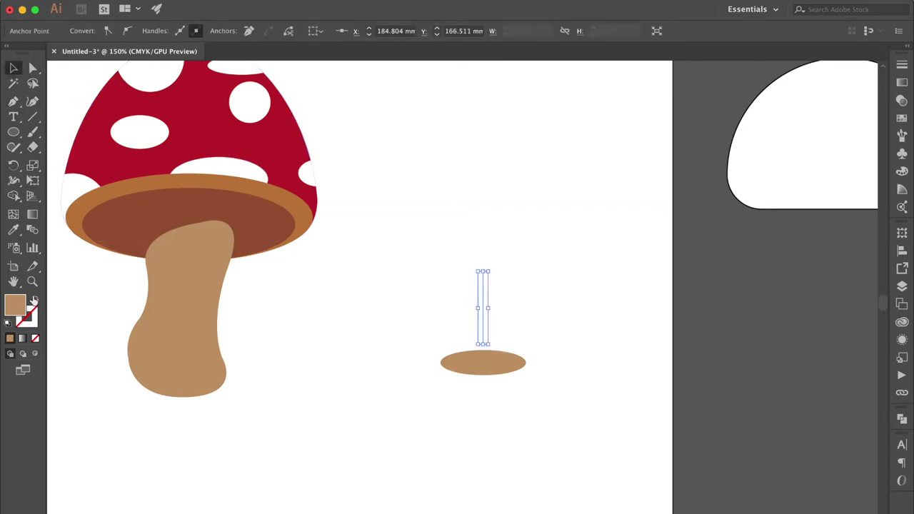
Give the line a tan 3 pt stroke with no fill, lengthen it upward, and reselect it.
{"action": "left_click", "coordinate": [33, 300]}
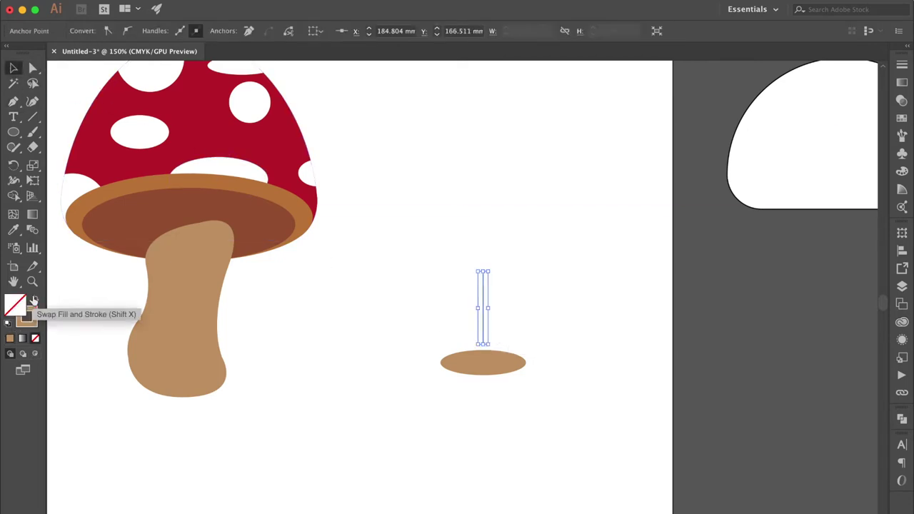
{"action": "left_click", "coordinate": [902, 64]}
{"action": "left_click", "coordinate": [836, 79]}
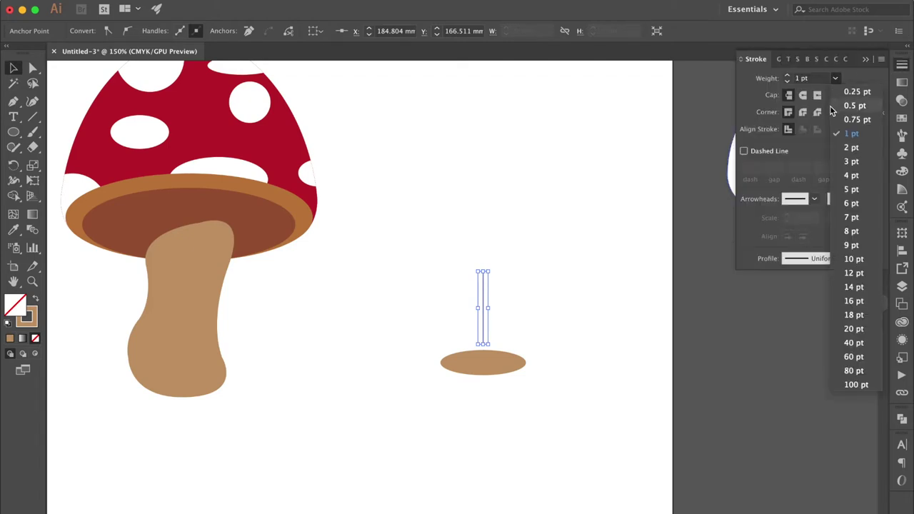
{"action": "left_click", "coordinate": [851, 147]}
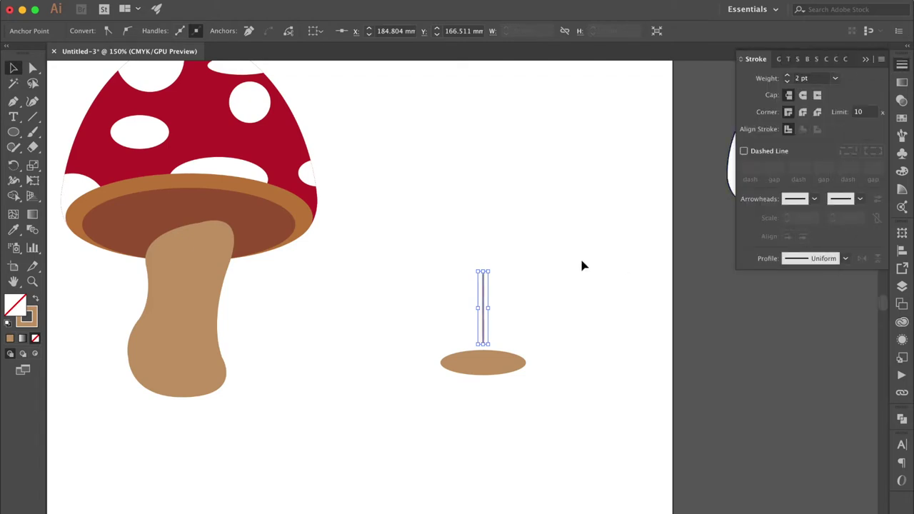
{"action": "left_click", "coordinate": [835, 79]}
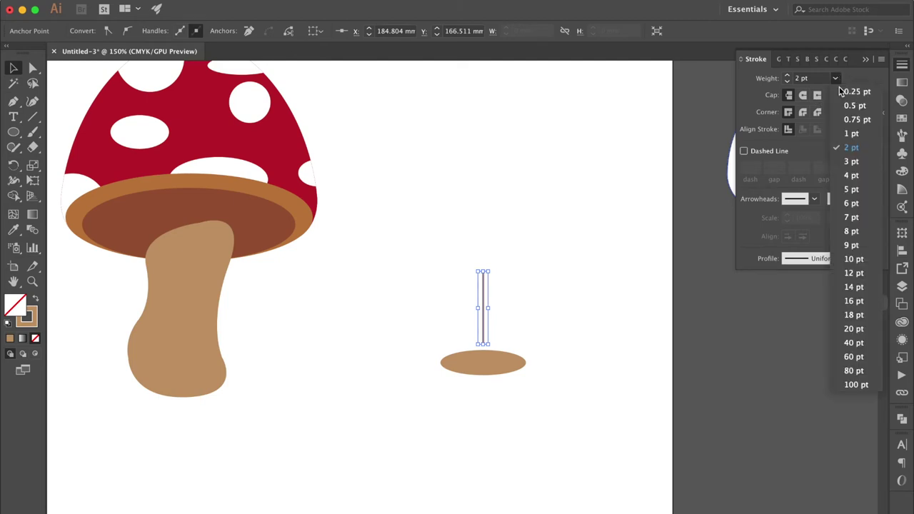
{"action": "left_click", "coordinate": [851, 163]}
{"action": "left_click_drag", "start_coordinate": [483, 271], "coordinate": [484, 255]}
{"action": "left_click", "coordinate": [520, 290]}
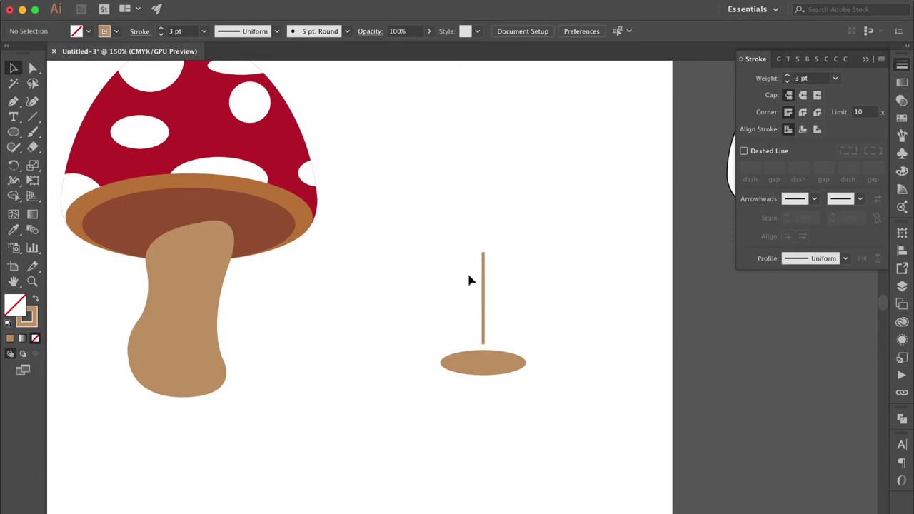
{"action": "left_click_drag", "start_coordinate": [504, 284], "coordinate": [450, 295]}
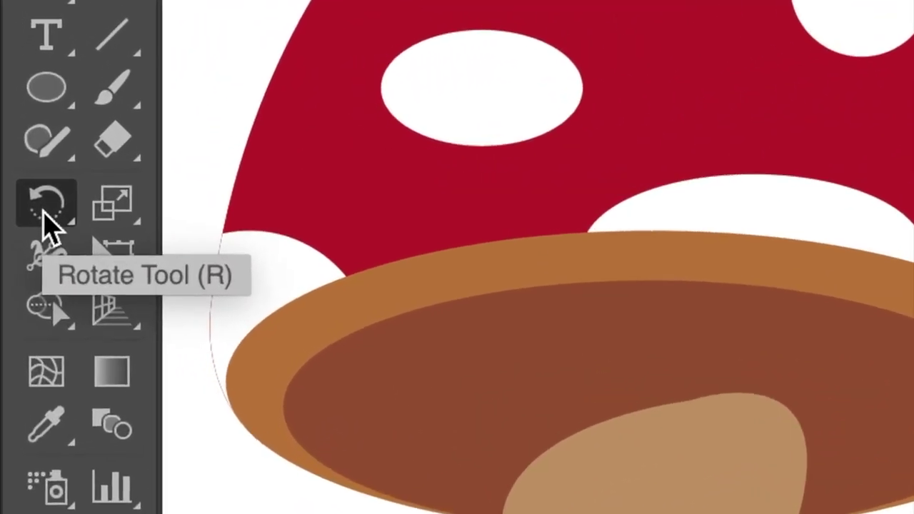
Set the Rotate pivot at the ellipse centre and enter a 15° angle.
{"action": "left_click", "coordinate": [44, 213]}
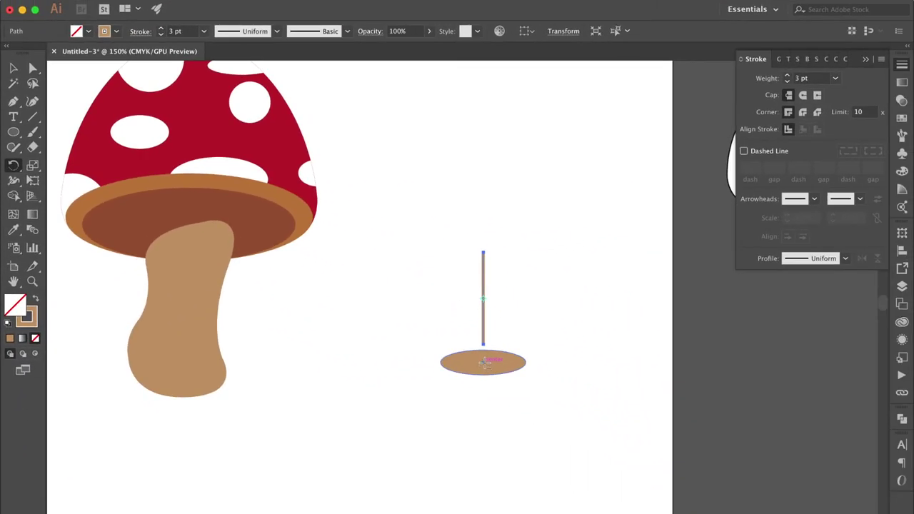
{"action": "left_click", "coordinate": [485, 363], "text": "alt"}
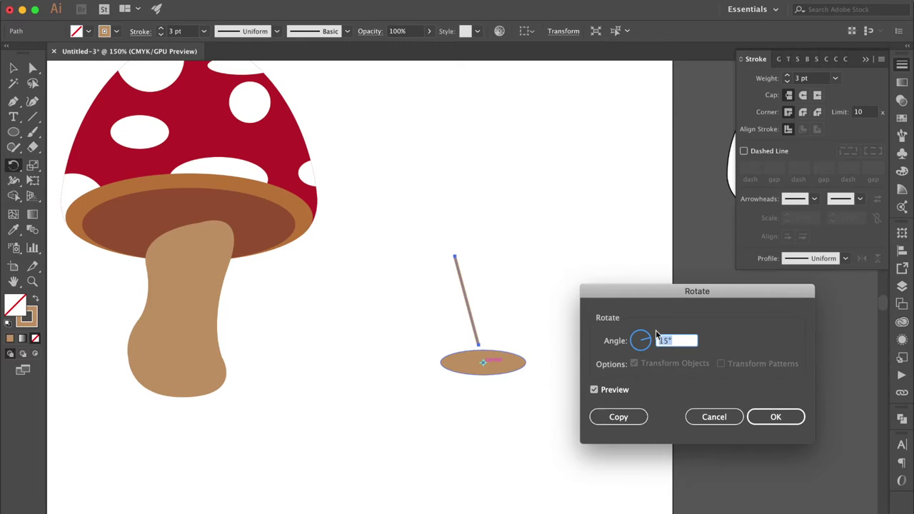
{"action": "type", "text": "10"}
{"action": "left_click", "coordinate": [594, 390]}
{"action": "left_click", "coordinate": [594, 390]}
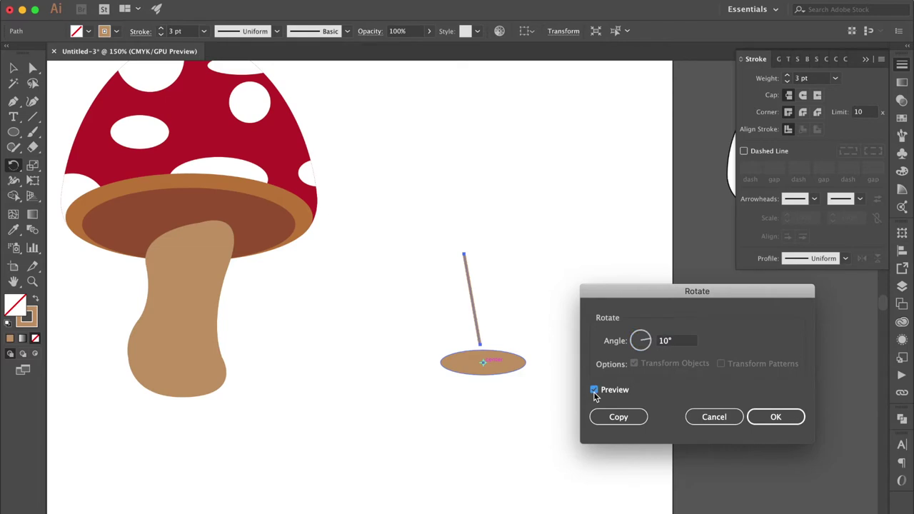
{"action": "left_click", "coordinate": [690, 342]}
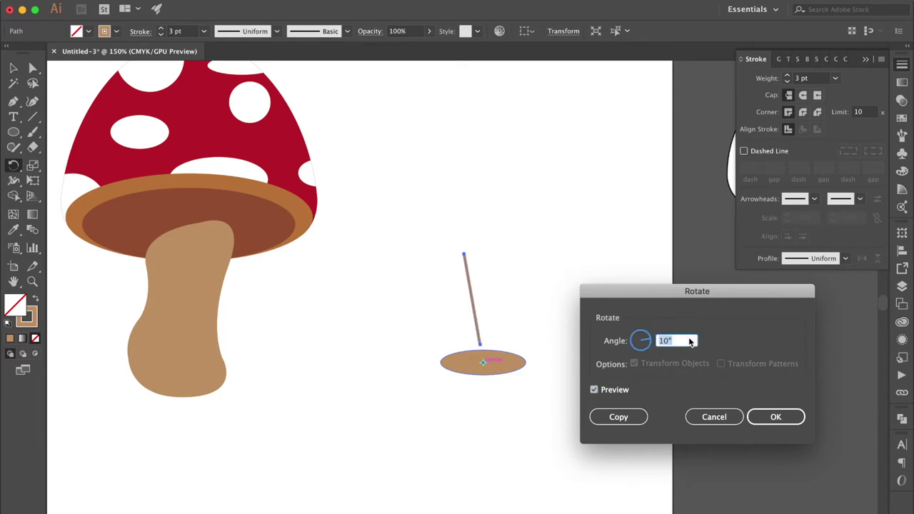
{"action": "type", "text": "15"}
{"action": "left_click", "coordinate": [594, 390]}
{"action": "left_click", "coordinate": [594, 390]}
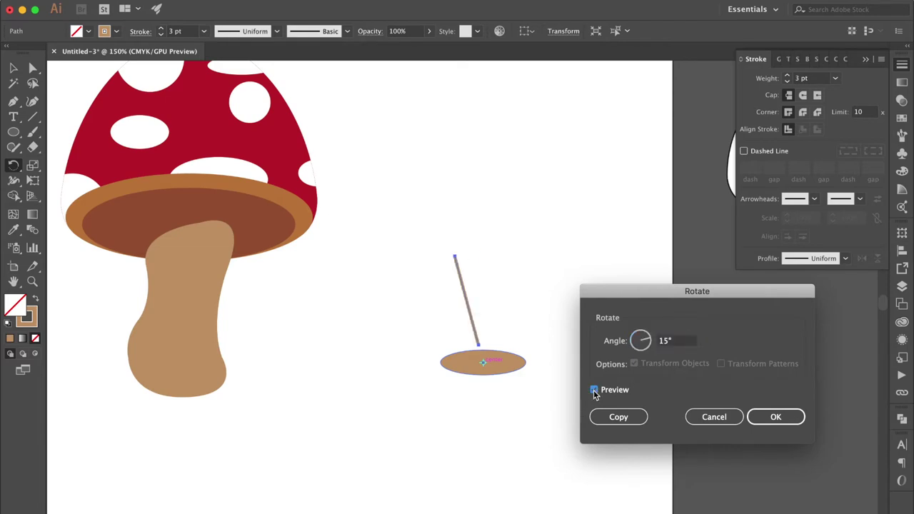
Copy the line at 15° and repeat with Cmd+D until the copies form a full circle.
{"action": "left_click", "coordinate": [620, 417]}
{"action": "key", "text": "super+d"}
{"action": "key", "text": "super+d"}
{"action": "key", "text": "super+d"}
{"action": "key", "text": "super+d"}
{"action": "key", "text": "super+d"}
{"action": "key", "text": "super+d"}
{"action": "key", "text": "super+d"}
{"action": "key", "text": "super+d"}
{"action": "key", "text": "super+d"}
{"action": "key", "text": "super+d"}
{"action": "key", "text": "super+d"}
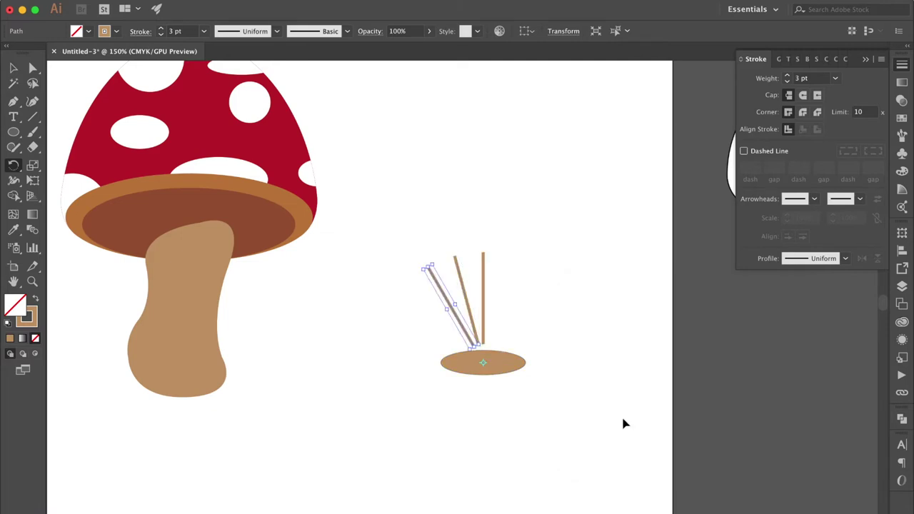
{"action": "key", "text": "super+d"}
{"action": "key", "text": "super+d"}
{"action": "key", "text": "super+d"}
{"action": "key", "text": "super+d"}
{"action": "key", "text": "super+d"}
{"action": "key", "text": "super+d"}
{"action": "key", "text": "super+d"}
{"action": "key", "text": "super+d"}
{"action": "key", "text": "super+d"}
{"action": "key", "text": "super+d"}
{"action": "key", "text": "super+d"}
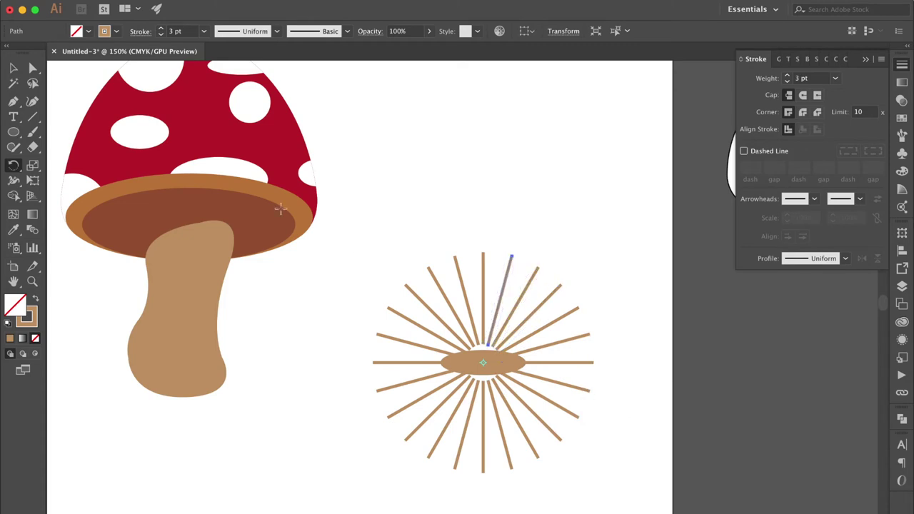
{"action": "left_click", "coordinate": [13, 67]}
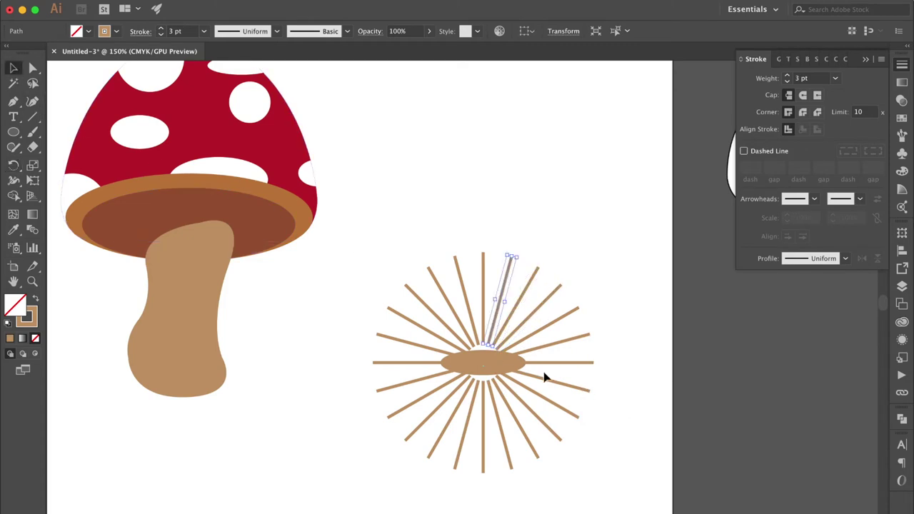
Delete the centre ellipse and group all the starburst lines.
{"action": "left_click", "coordinate": [484, 370]}
{"action": "key", "text": "Delete"}
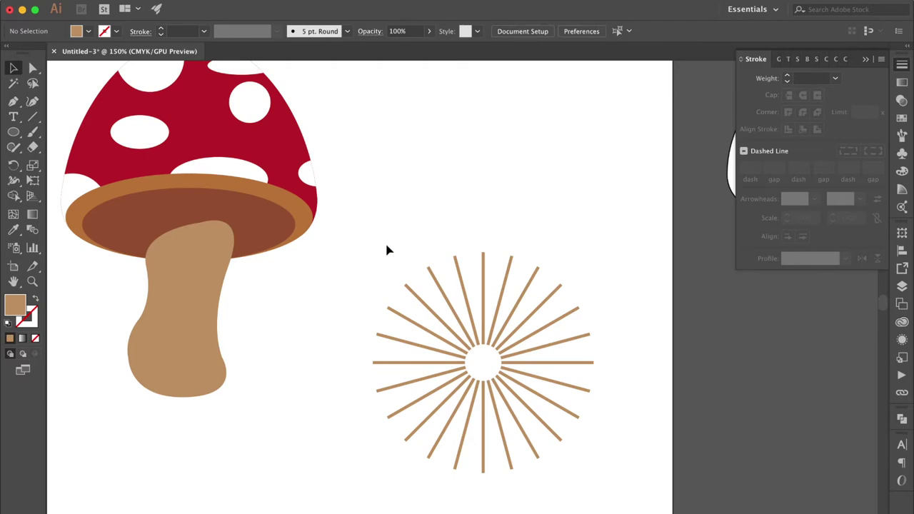
{"action": "left_click_drag", "start_coordinate": [353, 238], "coordinate": [612, 508]}
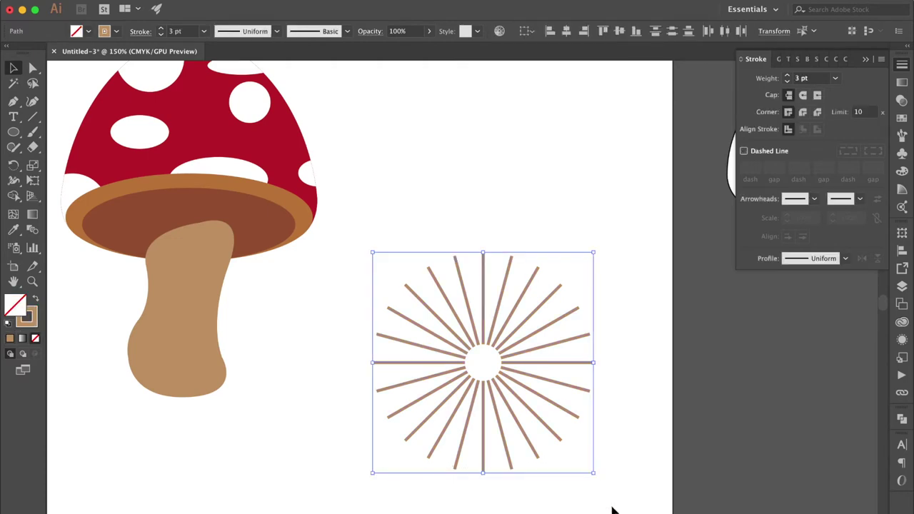
{"action": "key", "text": "ctrl+g"}
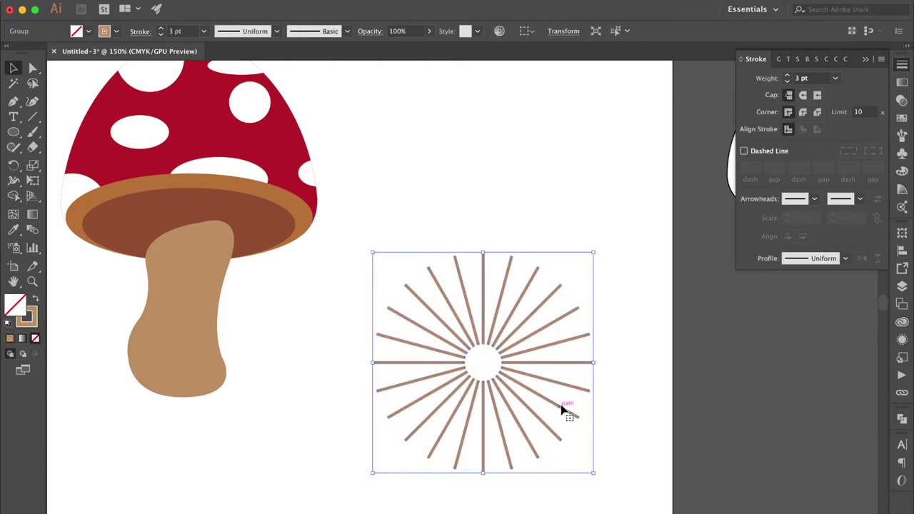
Squash the starburst group vertically and place it over the mushroom's gills.
{"action": "left_click_drag", "start_coordinate": [483, 472], "coordinate": [483, 420]}
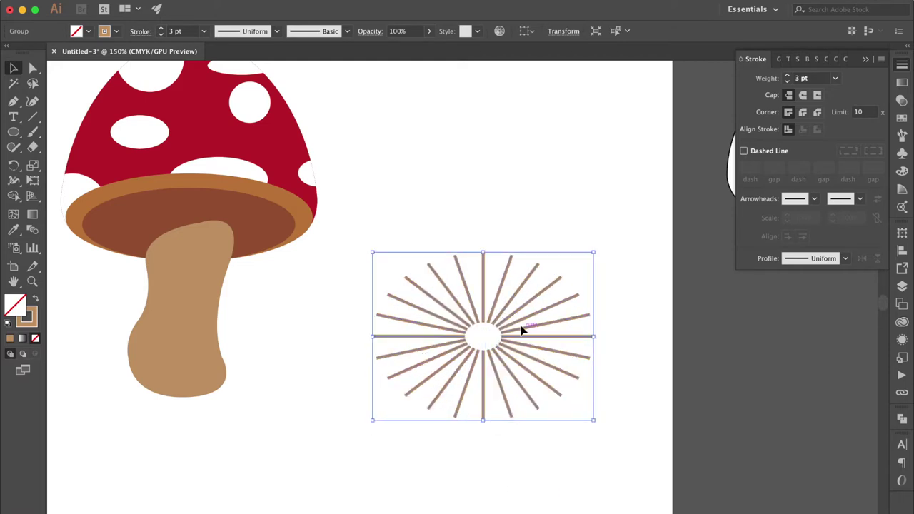
{"action": "left_click_drag", "start_coordinate": [497, 327], "coordinate": [227, 239]}
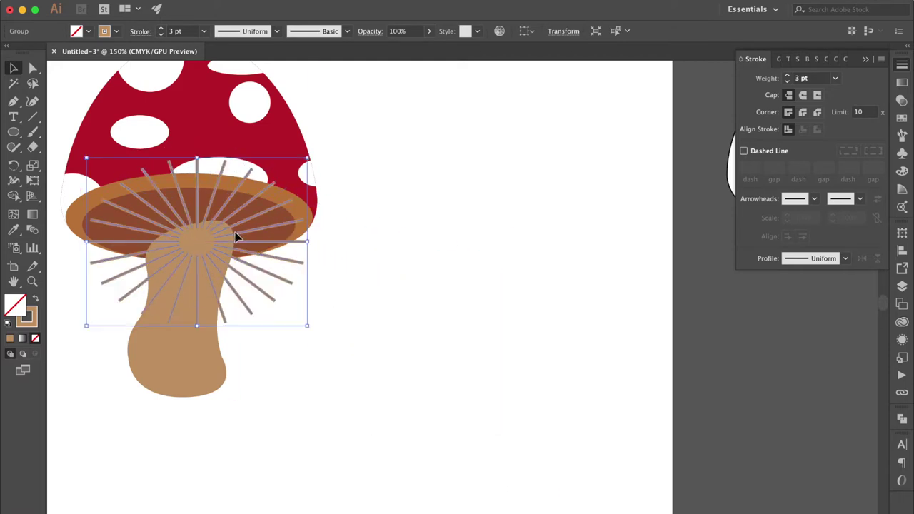
{"action": "scroll", "coordinate": [235, 238], "scroll_direction": "up", "scroll_amount": 3}
{"action": "scroll", "coordinate": [236, 238], "scroll_direction": "left", "scroll_amount": 4}
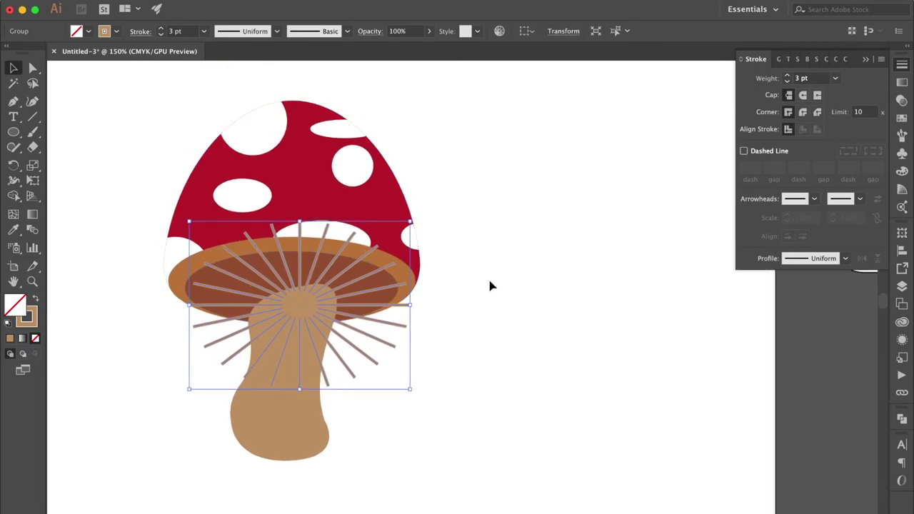
{"action": "left_click", "coordinate": [490, 285]}
{"action": "left_click", "coordinate": [400, 277]}
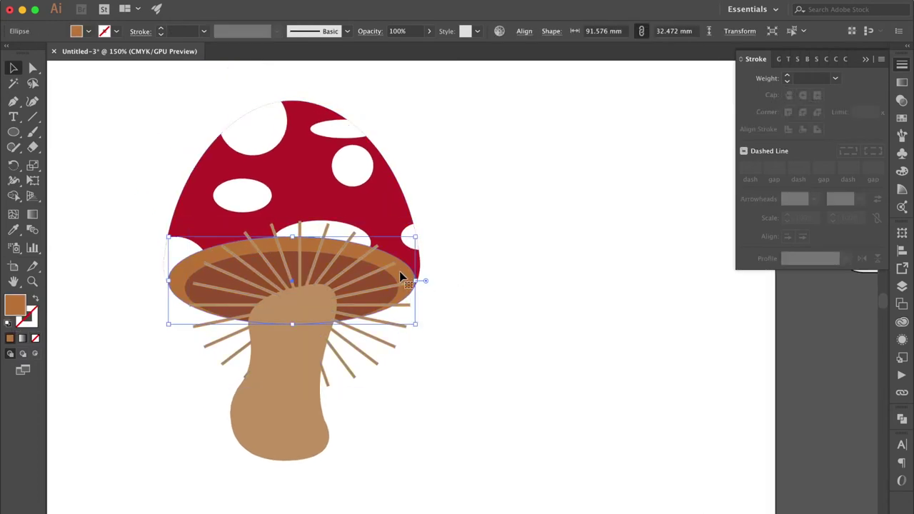
Save the rim colour C=10 M=49 Y=80 K=16 as a new swatch.
{"action": "left_click", "coordinate": [901, 119]}
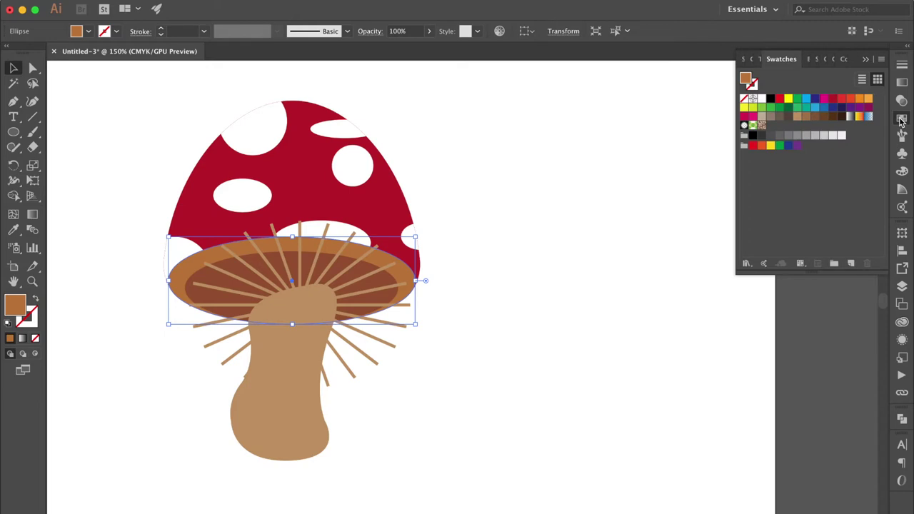
{"action": "left_click", "coordinate": [881, 59]}
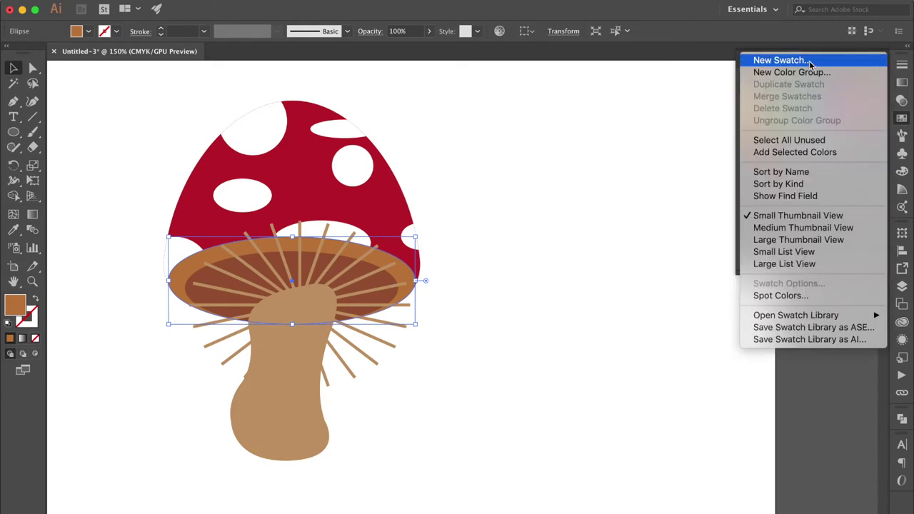
{"action": "left_click", "coordinate": [778, 60]}
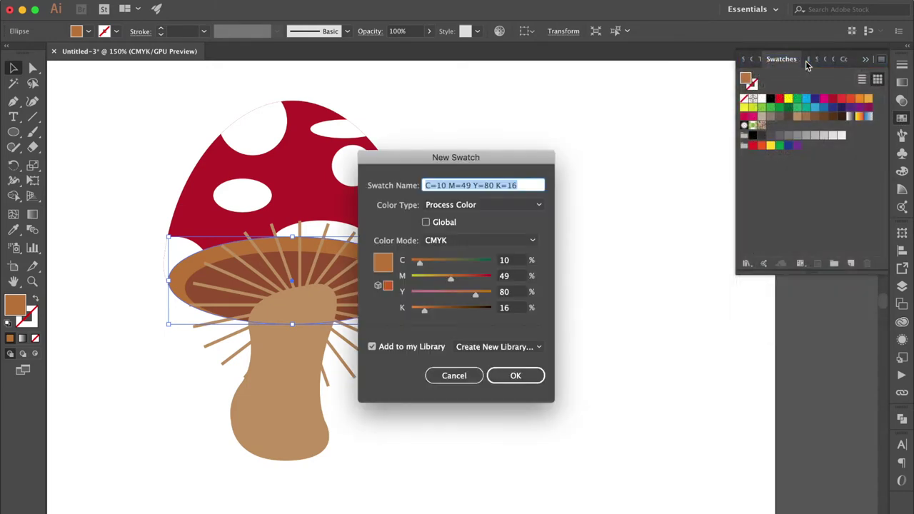
{"action": "key", "text": "Return"}
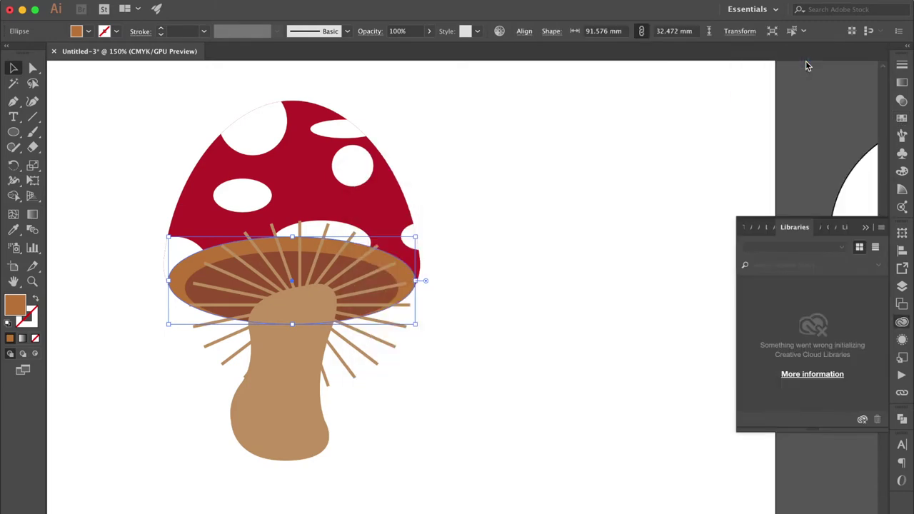
Give the radiating gill lines a darker brown stroke from the swatches.
{"action": "left_click", "coordinate": [901, 120]}
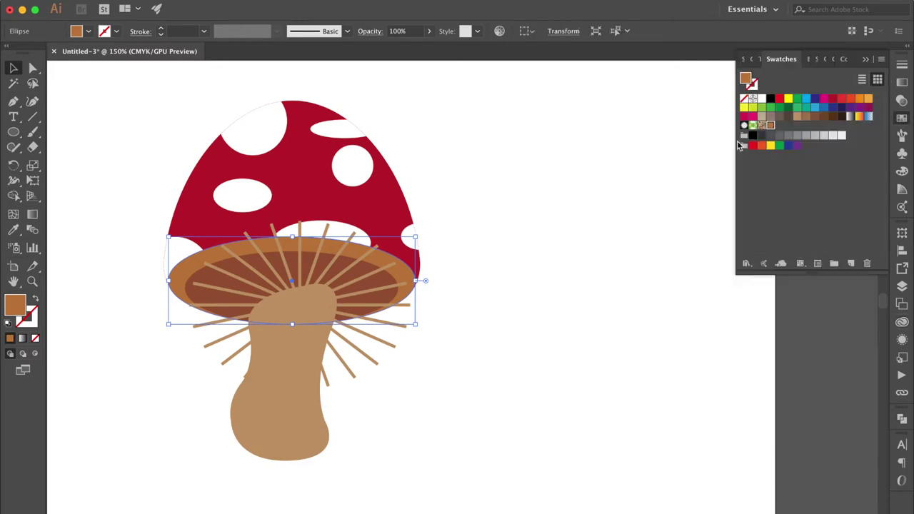
{"action": "left_click", "coordinate": [342, 273]}
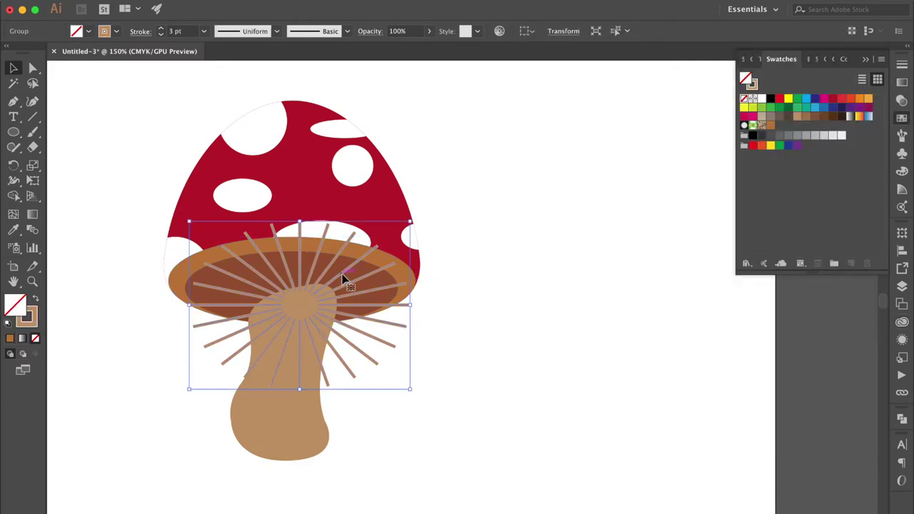
{"action": "left_click", "coordinate": [31, 325]}
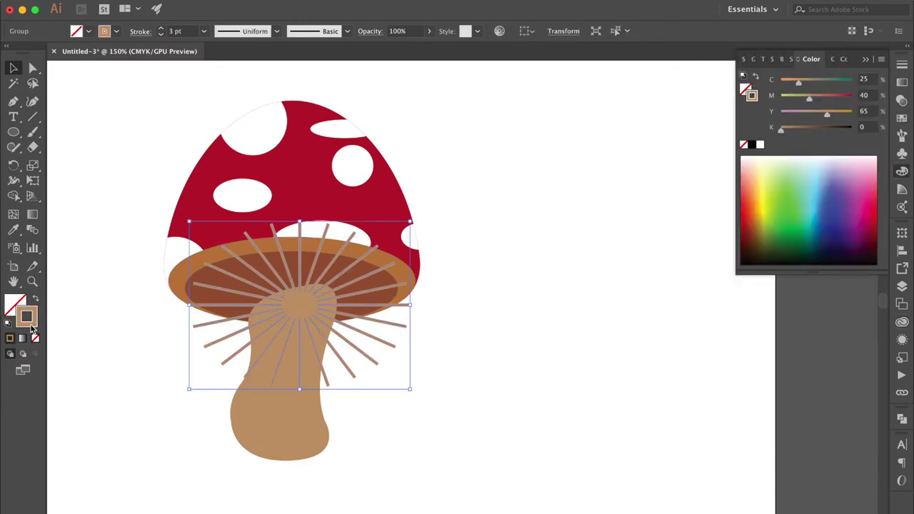
{"action": "left_click", "coordinate": [902, 118]}
{"action": "left_click", "coordinate": [771, 127]}
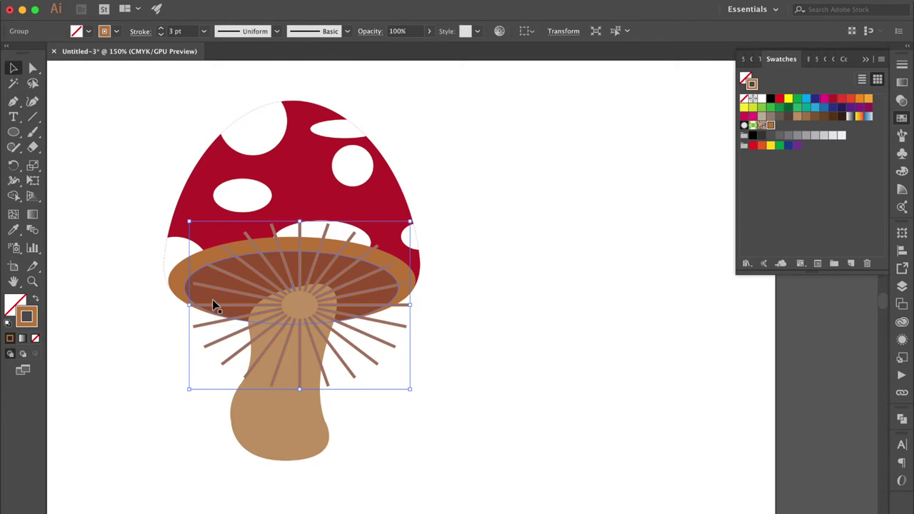
Stretch the gill line group wider on both sides and nudge it slightly left.
{"action": "left_click_drag", "start_coordinate": [188, 307], "coordinate": [141, 309]}
{"action": "left_click_drag", "start_coordinate": [410, 305], "coordinate": [478, 306]}
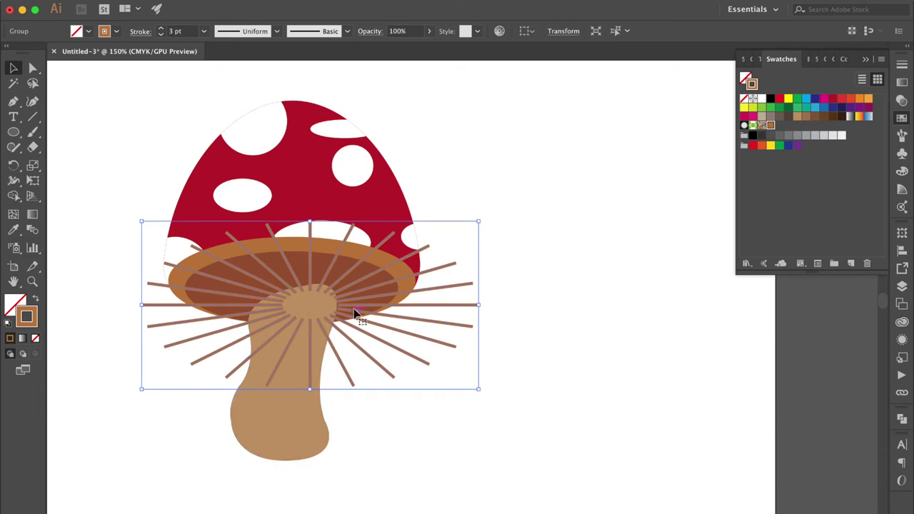
{"action": "left_click_drag", "start_coordinate": [357, 306], "coordinate": [338, 310]}
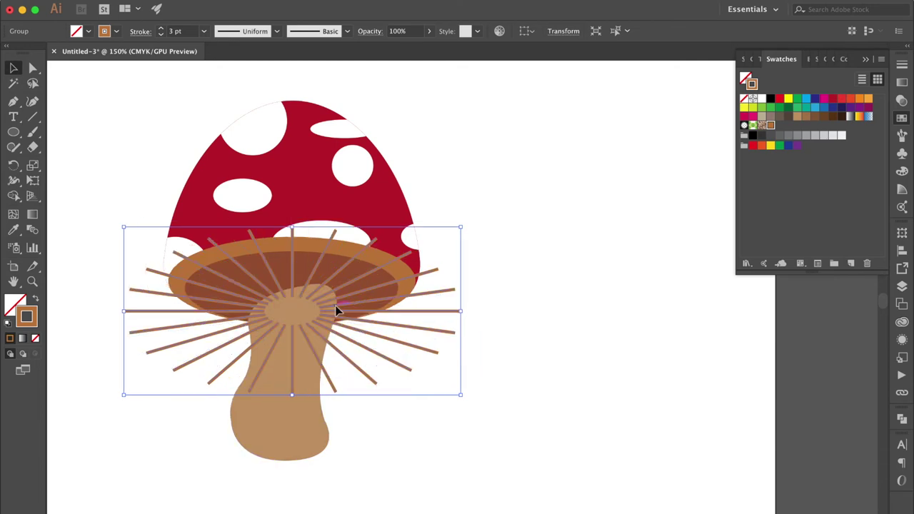
Clip the gill lines inside a front copy of the dark brown inner ellipse.
{"action": "left_click", "coordinate": [331, 261]}
{"action": "left_click_drag", "start_coordinate": [331, 261], "coordinate": [343, 210]}
{"action": "key", "text": "super+shift+bracketright"}
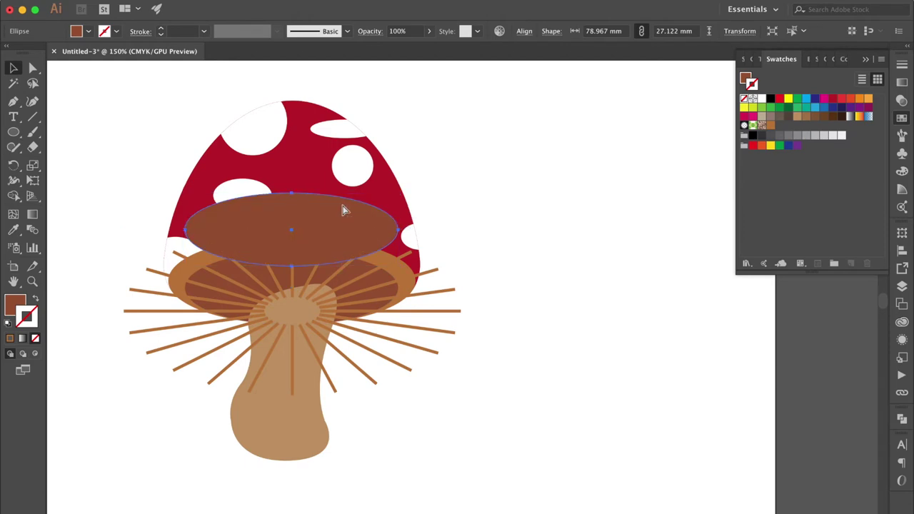
{"action": "left_click_drag", "start_coordinate": [340, 200], "coordinate": [336, 259]}
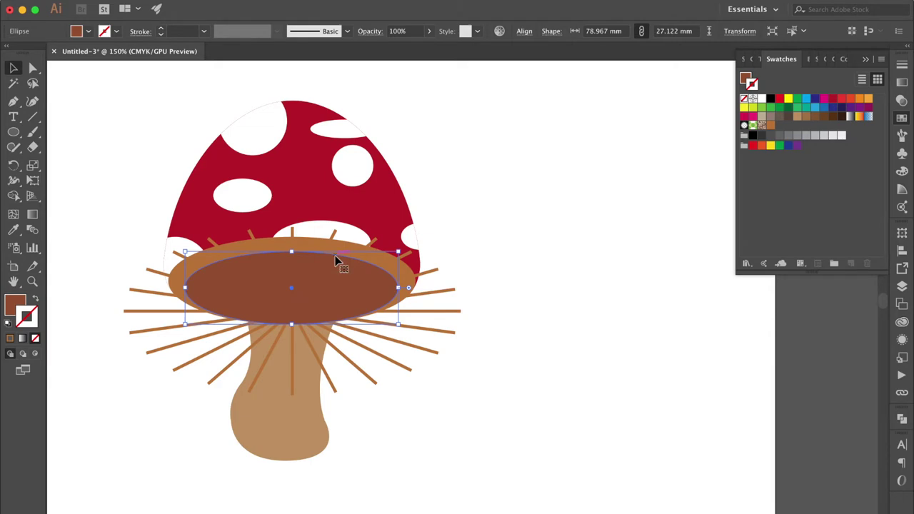
{"action": "left_click", "coordinate": [437, 276], "text": "shift"}
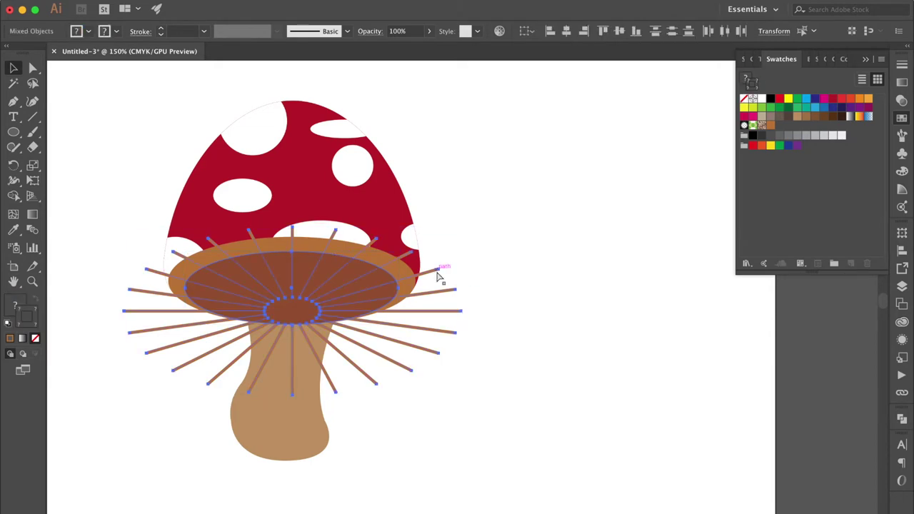
{"action": "key", "text": "super+7"}
Bring the tan stem in front of the gills.
{"action": "left_click", "coordinate": [302, 393]}
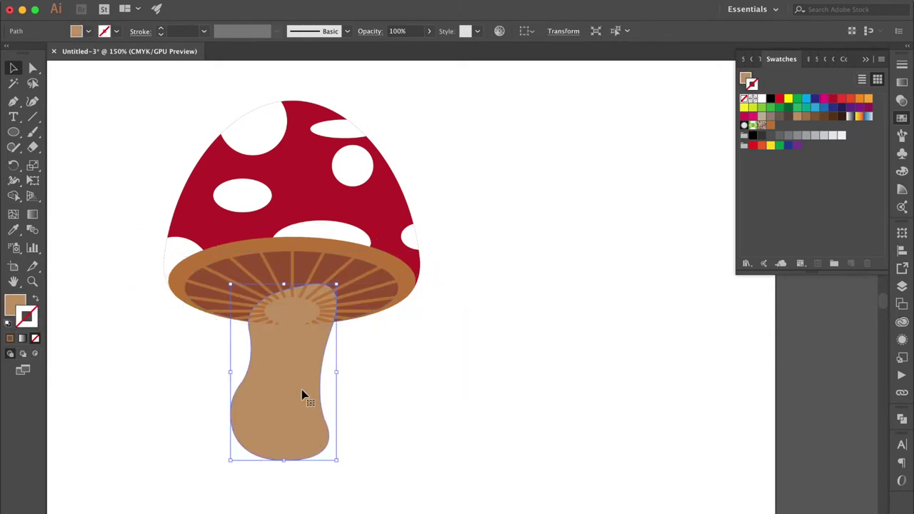
{"action": "key", "text": "super+shift+bracketright"}
{"action": "left_click", "coordinate": [428, 365]}
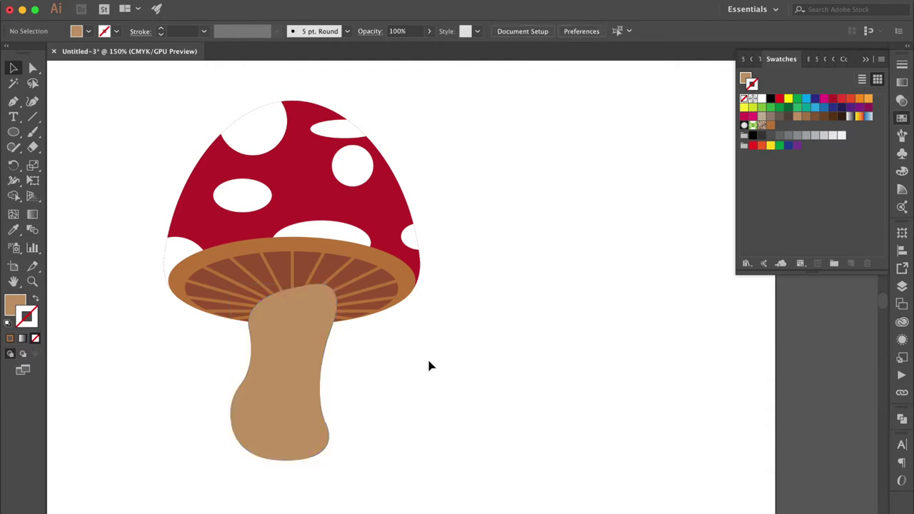
Select all the mushroom parts and group them with Cmd+G.
{"action": "key", "text": "super+minus"}
{"action": "key", "text": "super+minus"}
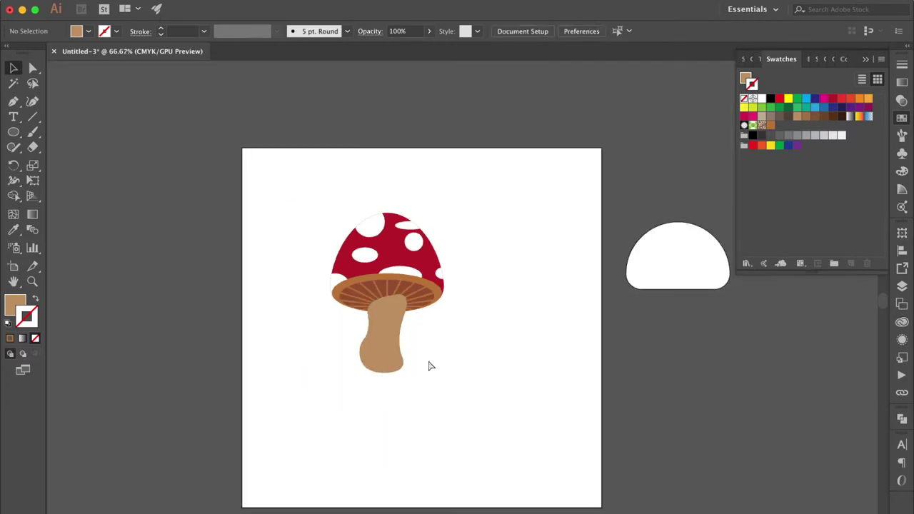
{"action": "left_click_drag", "start_coordinate": [460, 209], "coordinate": [317, 403]}
{"action": "key", "text": "super+g"}
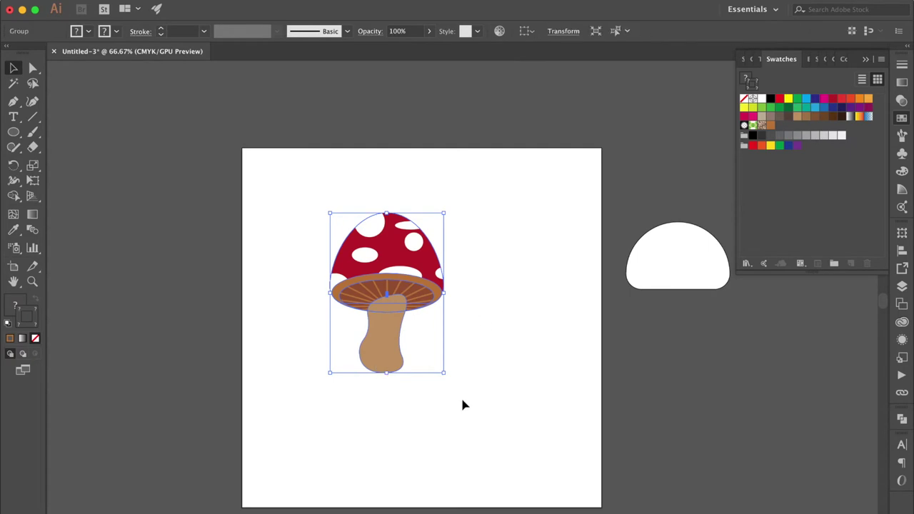
{"action": "key", "text": "super+plus"}
{"action": "key", "text": "super+plus"}
{"action": "left_click", "coordinate": [512, 396]}
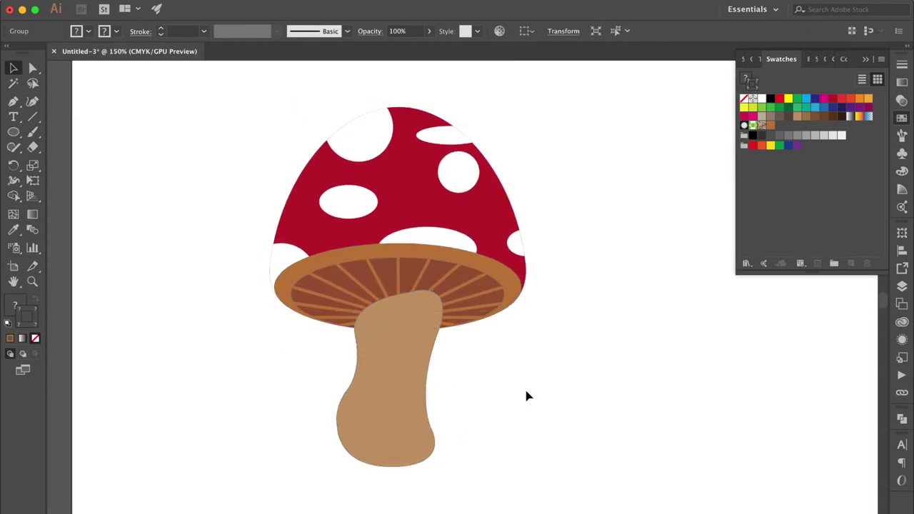
Copy and paste the red cap, shrink the copy, and move it left of the mushroom.
{"action": "left_click", "coordinate": [34, 73]}
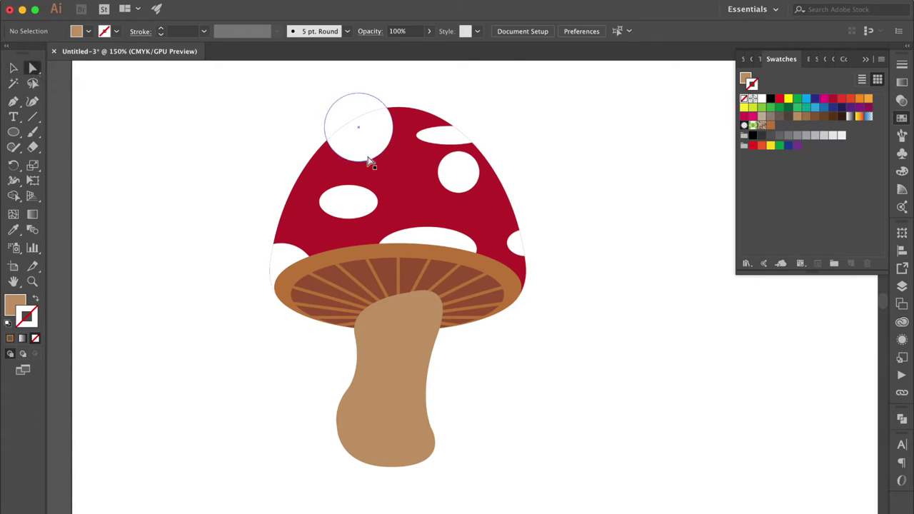
{"action": "left_click", "coordinate": [420, 202]}
{"action": "key", "text": "super"}
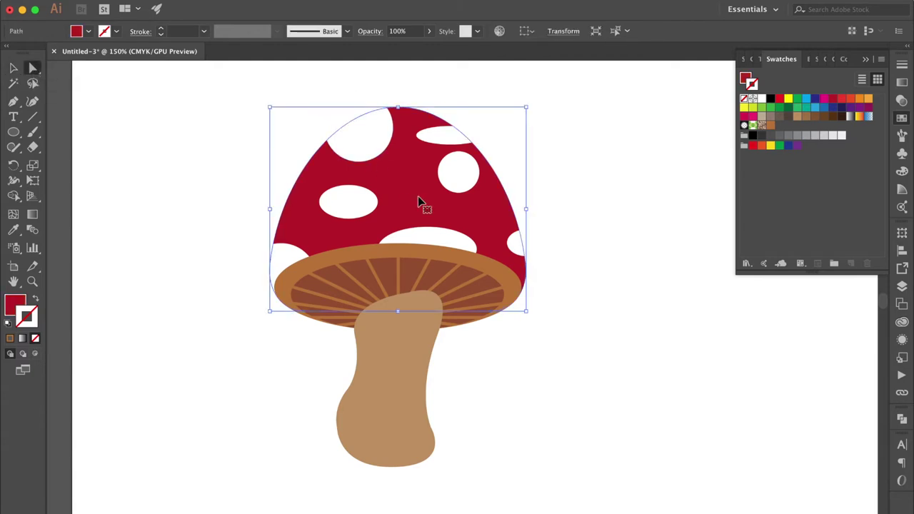
{"action": "key", "text": "super+v"}
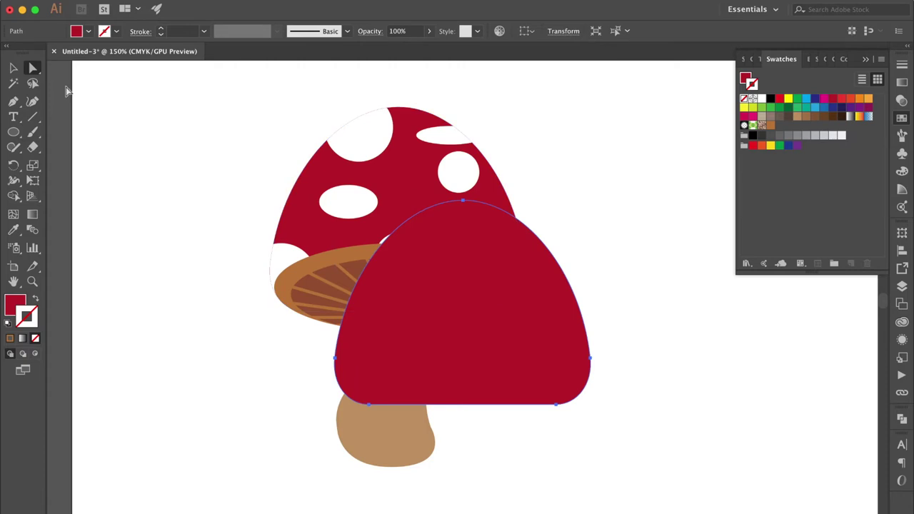
{"action": "key", "text": "v"}
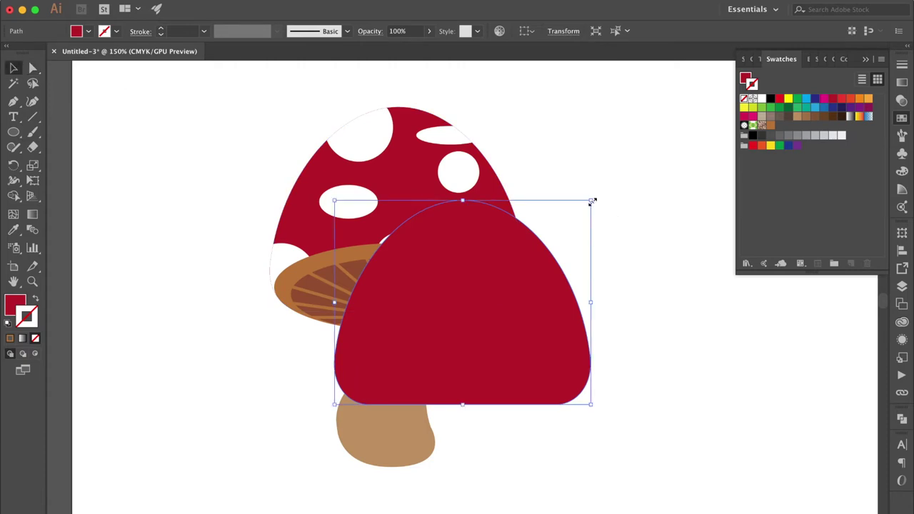
{"action": "left_click_drag", "start_coordinate": [592, 202], "coordinate": [396, 355]}
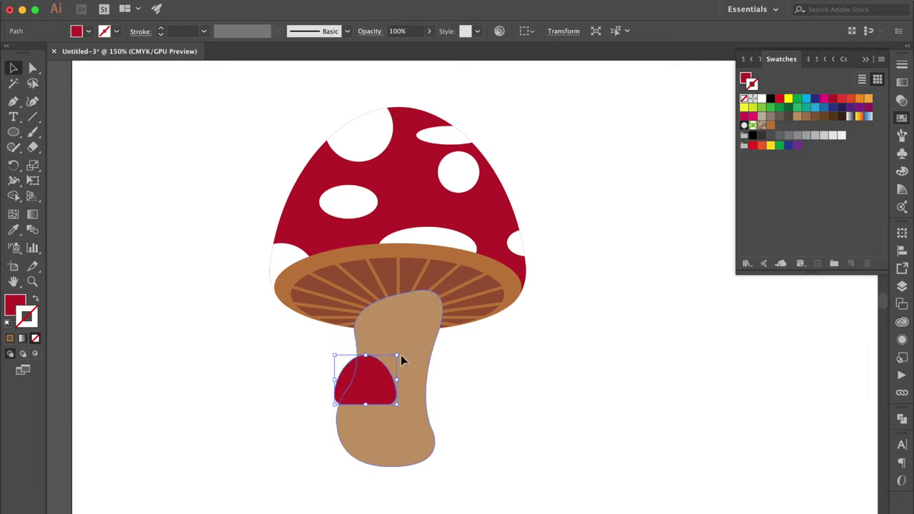
{"action": "left_click_drag", "start_coordinate": [363, 386], "coordinate": [137, 387]}
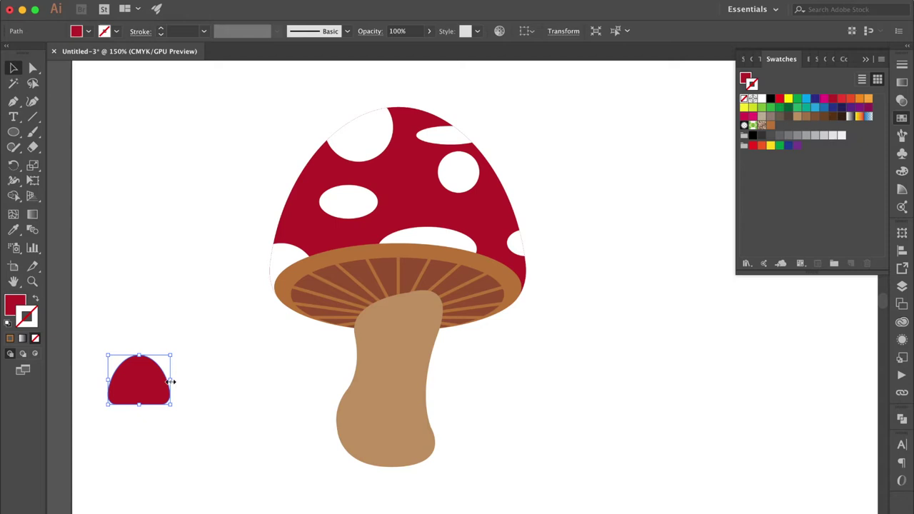
{"action": "left_click_drag", "start_coordinate": [170, 354], "coordinate": [218, 390]}
Move, rotate and resize the three small red caps into a loose cluster, then select them all.
{"action": "key", "text": "super+equal"}
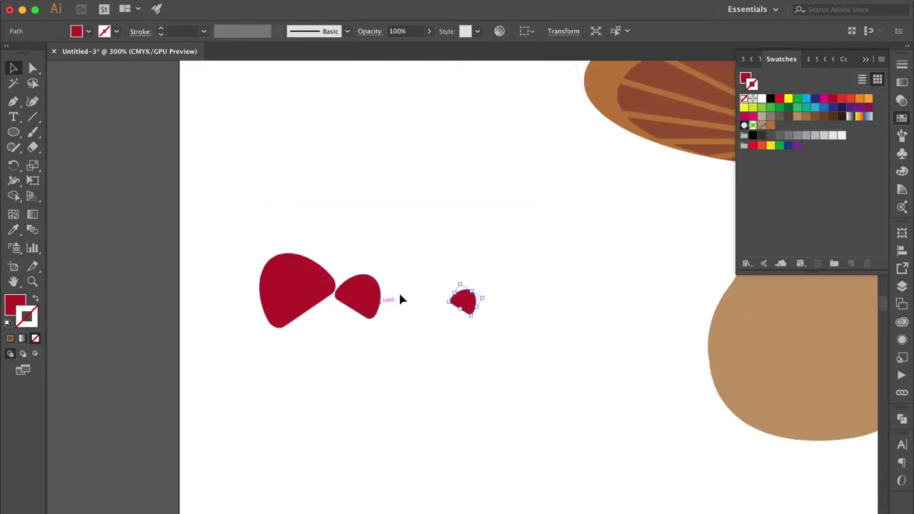
{"action": "left_click_drag", "start_coordinate": [363, 297], "coordinate": [388, 257]}
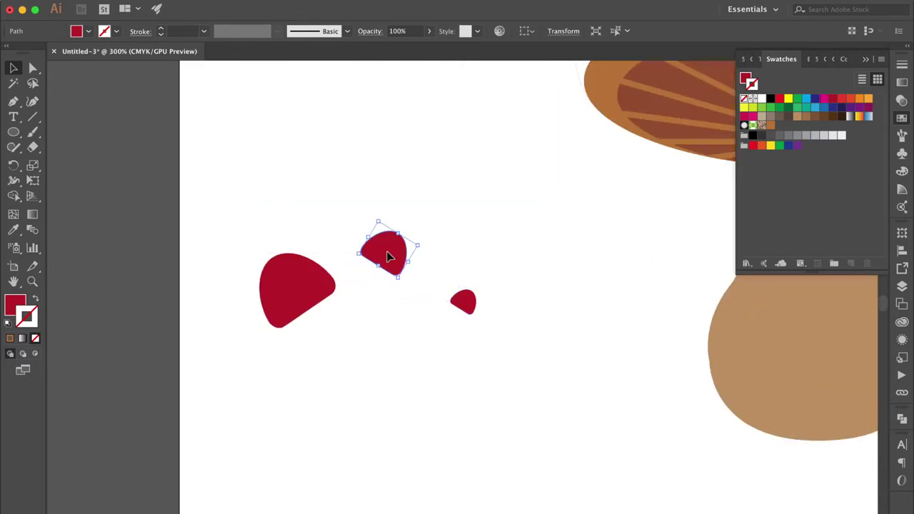
{"action": "left_click_drag", "start_coordinate": [419, 244], "coordinate": [413, 252]}
{"action": "left_click_drag", "start_coordinate": [468, 307], "coordinate": [448, 287]}
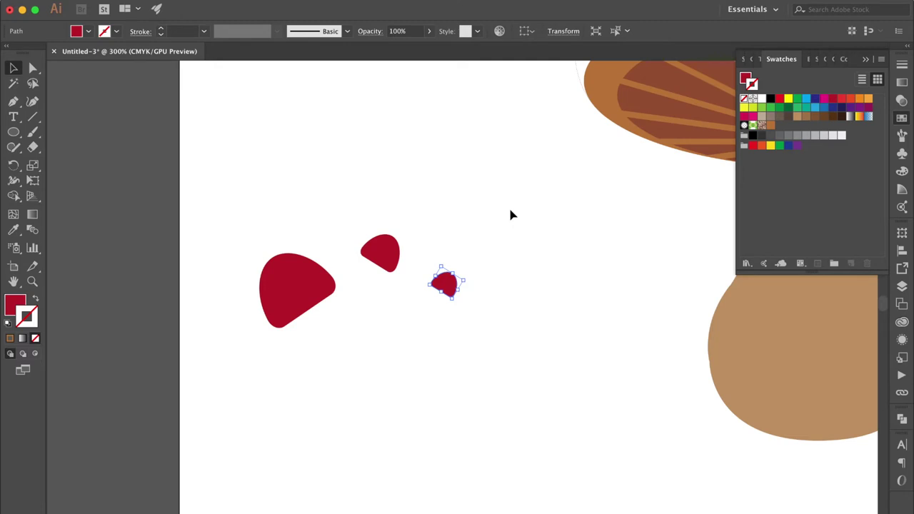
{"action": "left_click", "coordinate": [320, 281]}
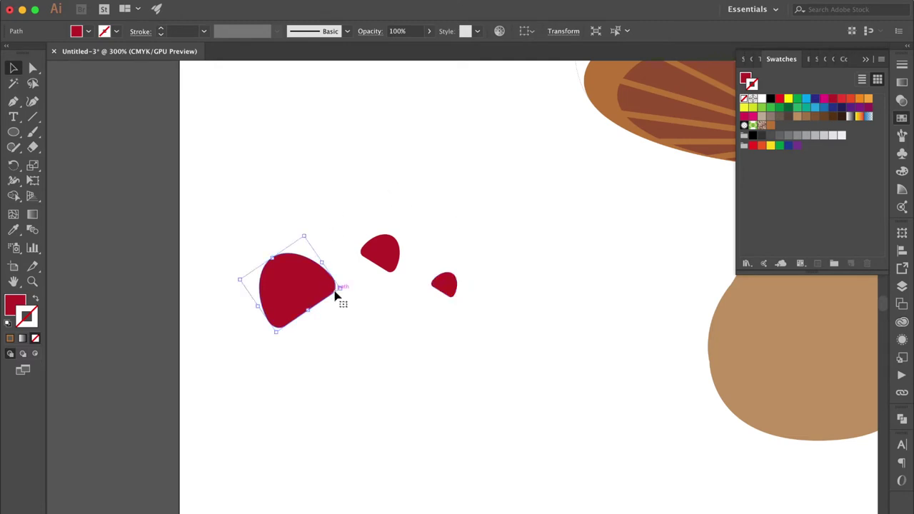
{"action": "left_click_drag", "start_coordinate": [334, 291], "coordinate": [314, 257]}
{"action": "left_click_drag", "start_coordinate": [238, 200], "coordinate": [546, 351]}
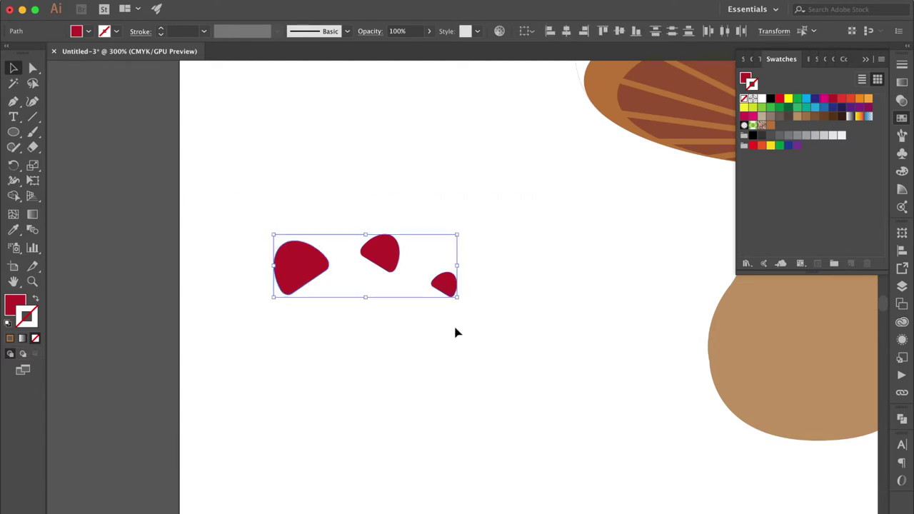
Fill the three small caps yellow, then ready the Pen Tool with a yellow stroke.
{"action": "left_click", "coordinate": [17, 304]}
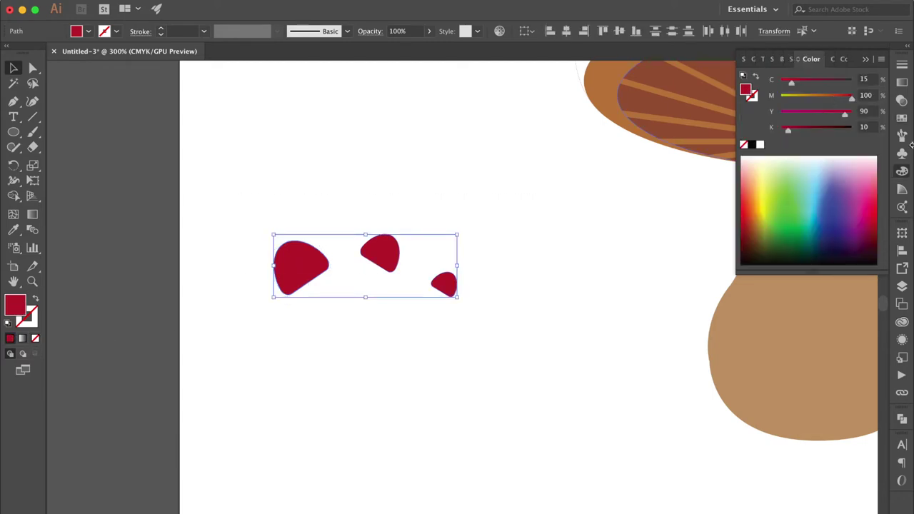
{"action": "left_click", "coordinate": [902, 119]}
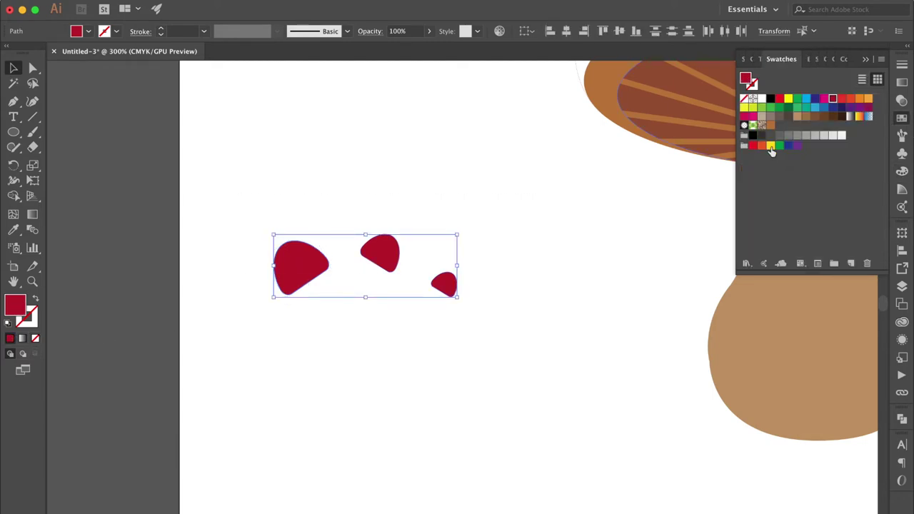
{"action": "left_click", "coordinate": [770, 147]}
{"action": "left_click", "coordinate": [278, 190]}
{"action": "left_click", "coordinate": [12, 103]}
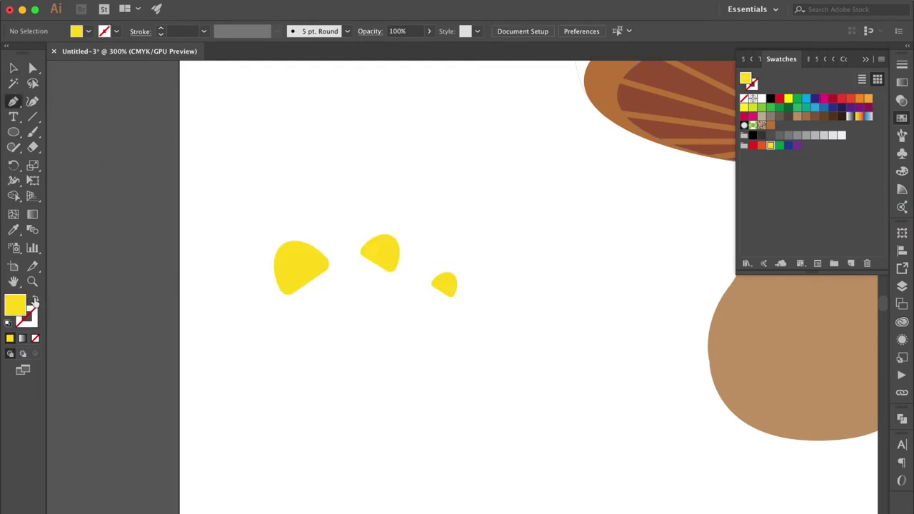
{"action": "left_click", "coordinate": [35, 301]}
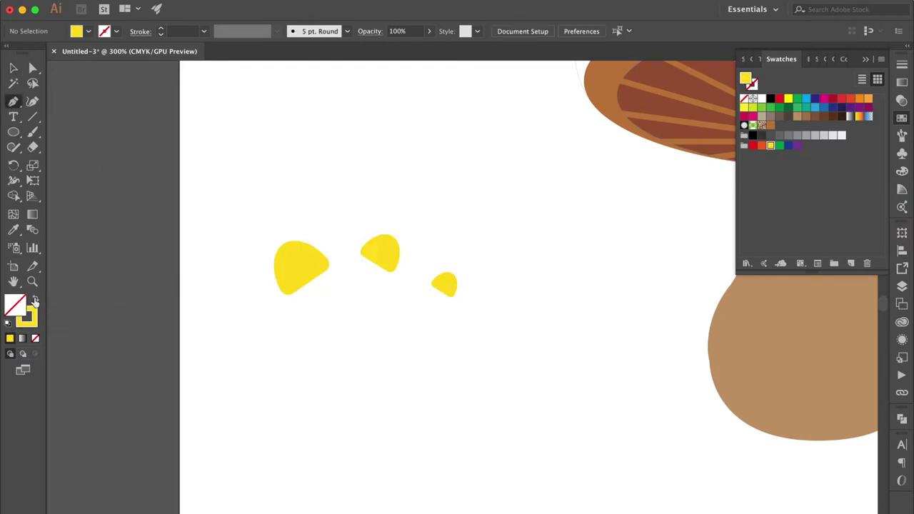
Draw curved yellow stems hanging from the left and middle caps.
{"action": "left_click", "coordinate": [308, 284]}
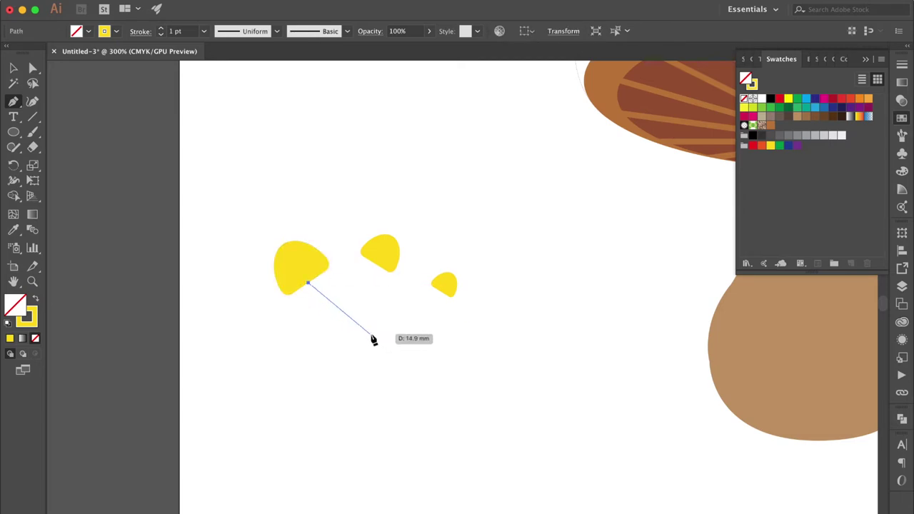
{"action": "left_click_drag", "start_coordinate": [355, 365], "coordinate": [423, 396]}
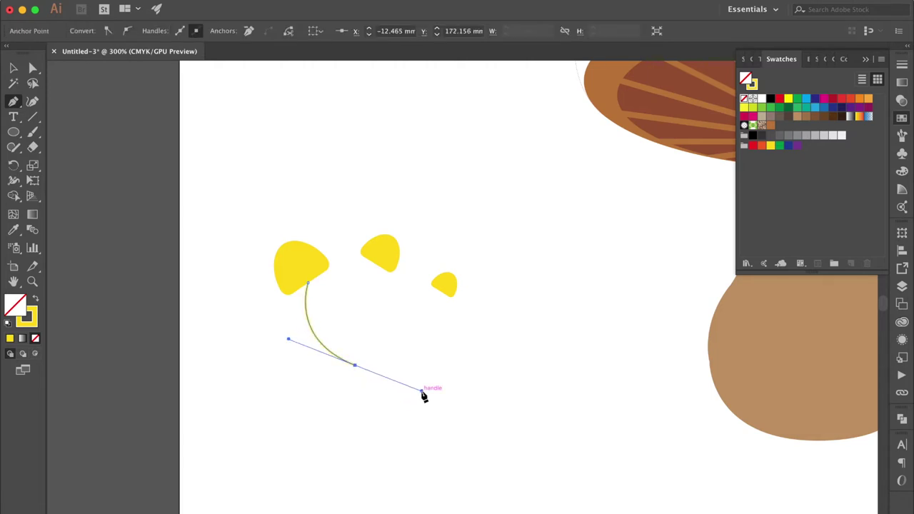
{"action": "left_click", "coordinate": [376, 264]}
{"action": "left_click", "coordinate": [349, 338]}
{"action": "left_click_drag", "start_coordinate": [350, 341], "coordinate": [346, 339]}
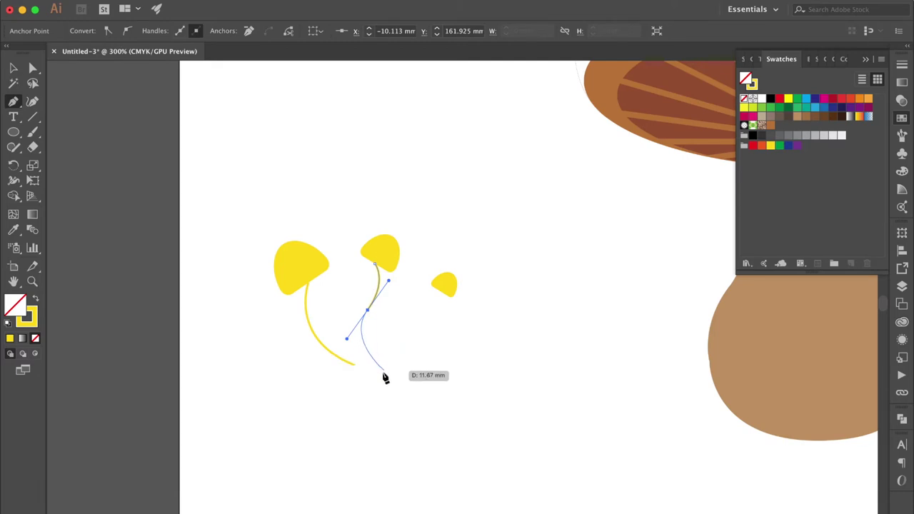
{"action": "left_click", "coordinate": [380, 372]}
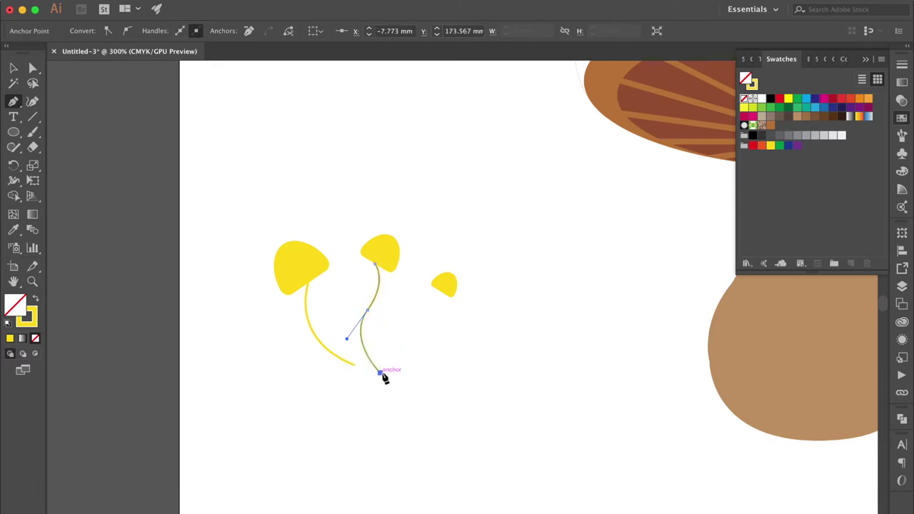
{"action": "key", "text": "Escape"}
Draw the curved right stem under the small cap and select all three stems.
{"action": "left_click", "coordinate": [439, 289]}
{"action": "left_click_drag", "start_coordinate": [415, 350], "coordinate": [389, 398]}
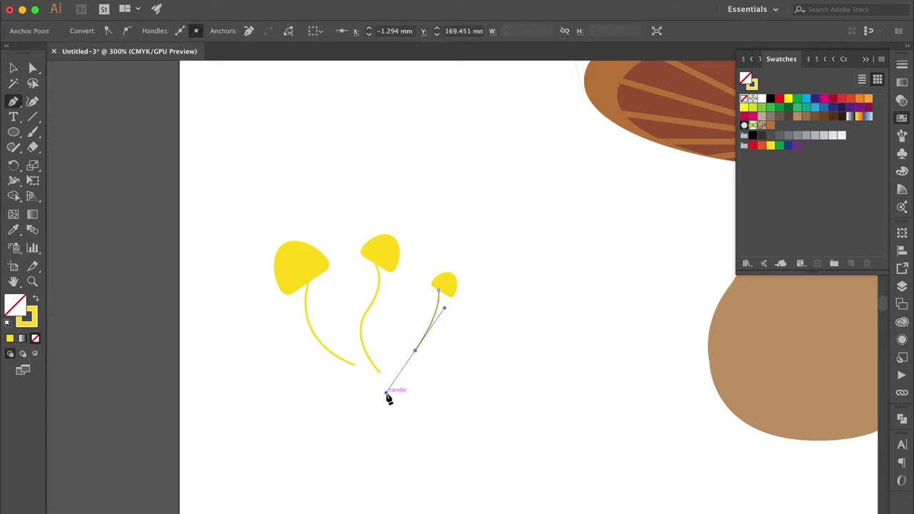
{"action": "left_click_drag", "start_coordinate": [414, 349], "coordinate": [372, 363]}
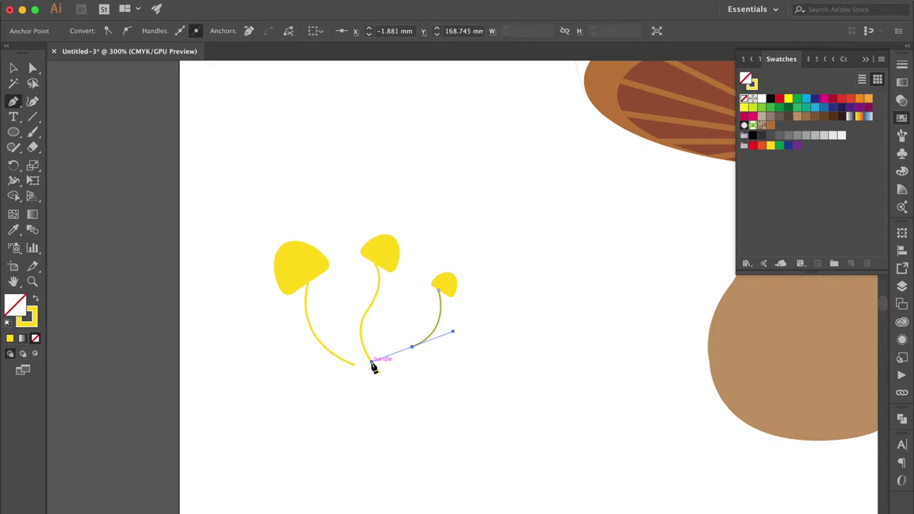
{"action": "key", "text": "v"}
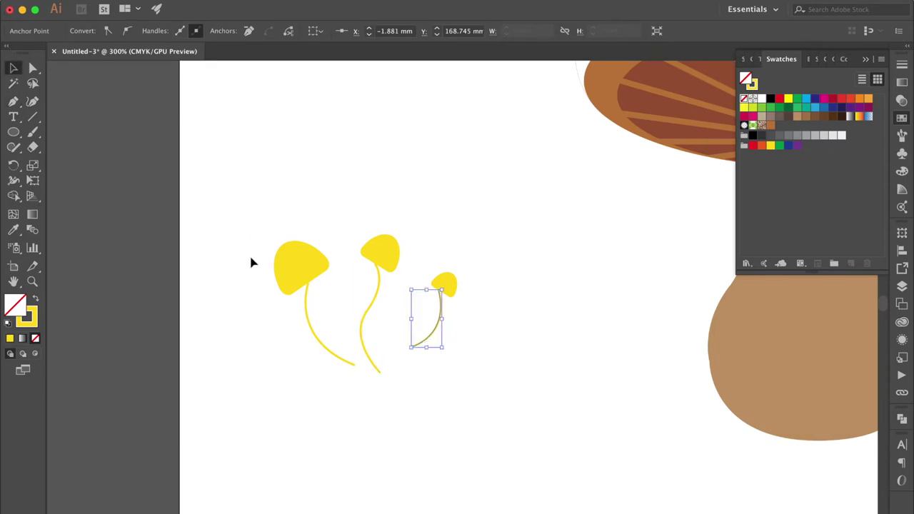
{"action": "left_click_drag", "start_coordinate": [290, 353], "coordinate": [473, 341]}
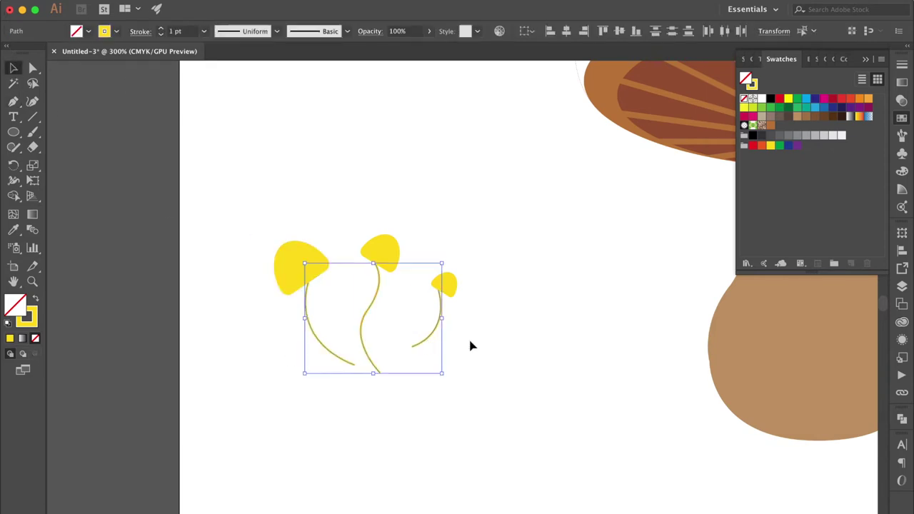
Give the three stems a 3 pt stroke with Round Cap and Round Join.
{"action": "left_click", "coordinate": [902, 67]}
{"action": "left_click", "coordinate": [835, 77]}
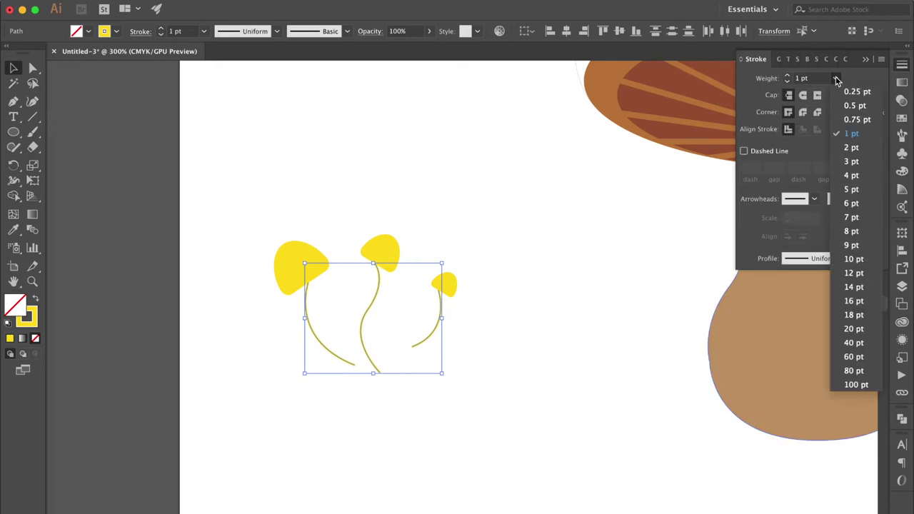
{"action": "left_click", "coordinate": [857, 165]}
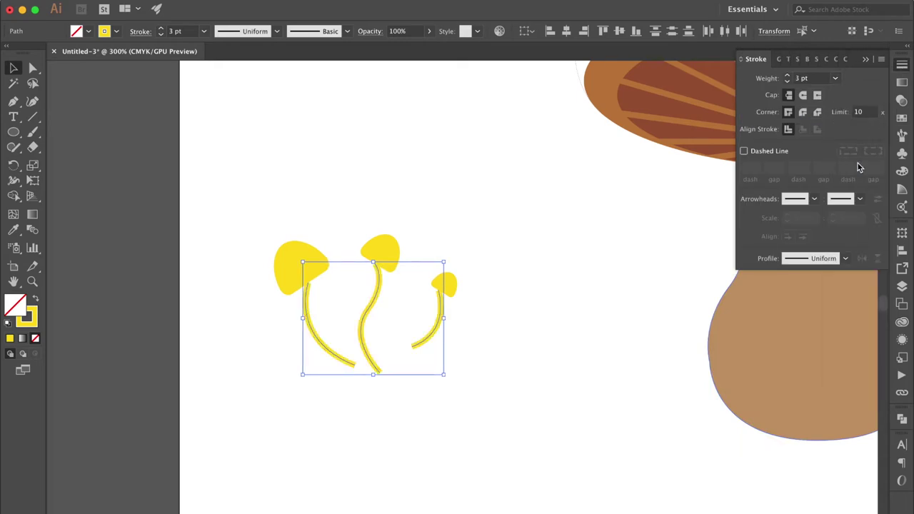
{"action": "left_click", "coordinate": [836, 77]}
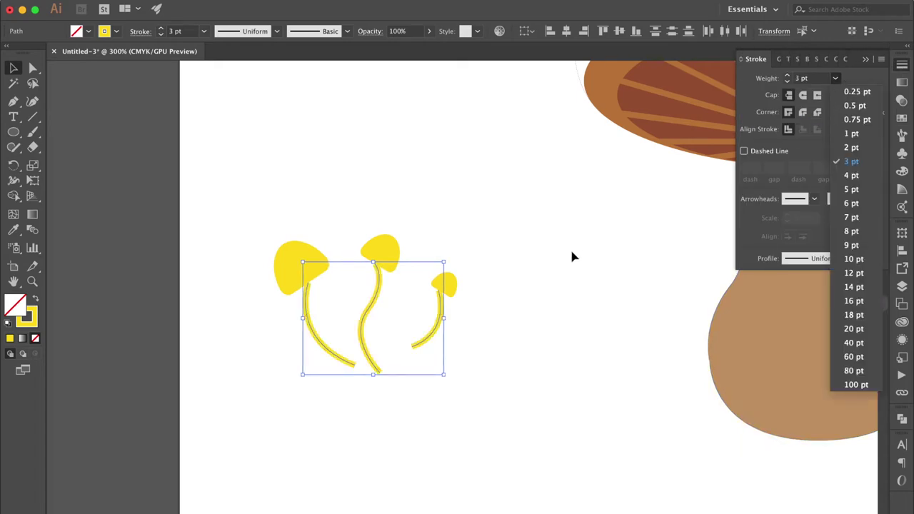
{"action": "left_click", "coordinate": [803, 95]}
{"action": "left_click", "coordinate": [802, 95]}
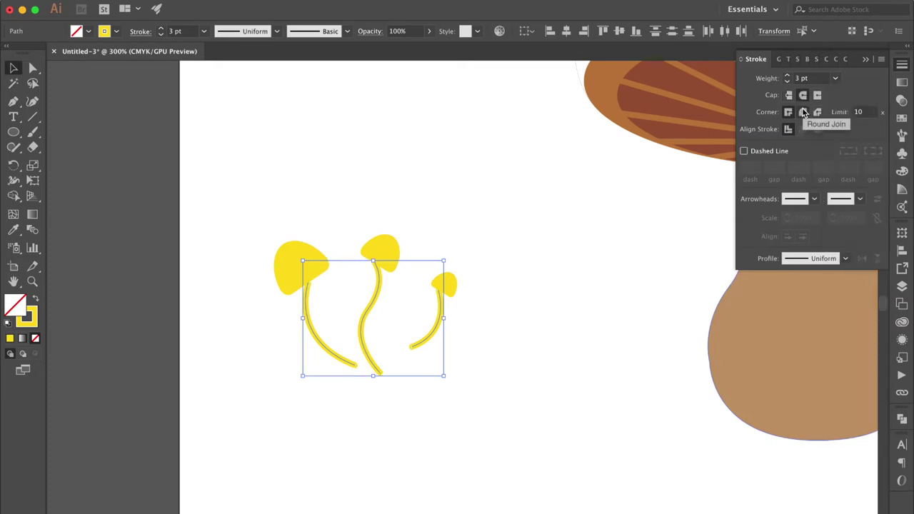
{"action": "left_click", "coordinate": [802, 112]}
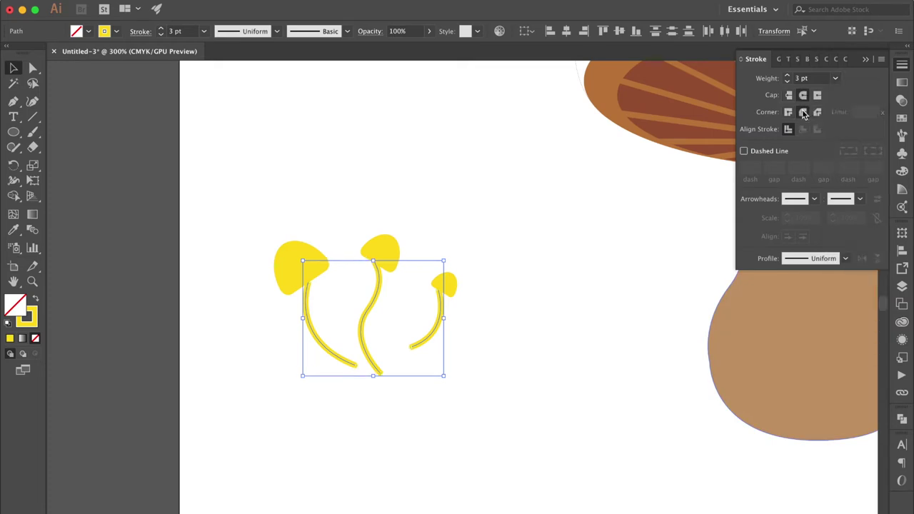
Shift the stems' stroke colour toward orange, to C=0 M=25 Y=95 K=0.
{"action": "left_click", "coordinate": [33, 324]}
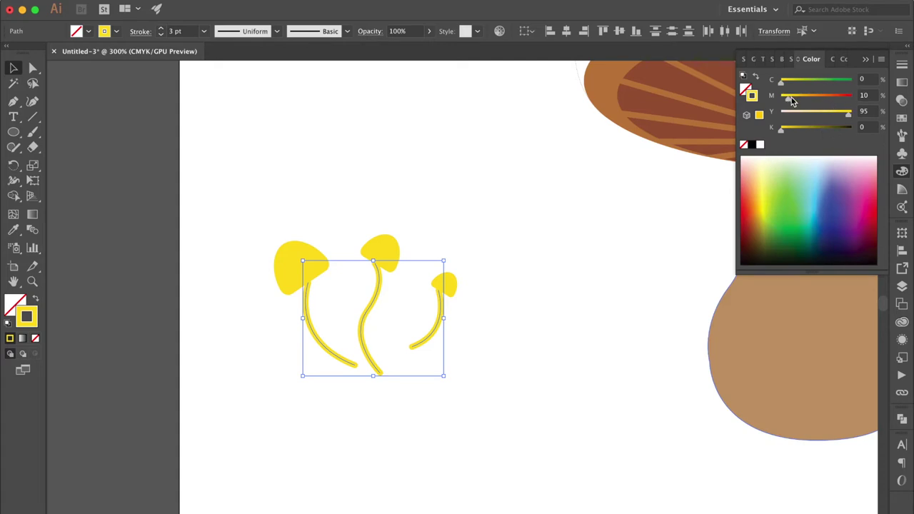
{"action": "left_click_drag", "start_coordinate": [796, 96], "coordinate": [799, 97]}
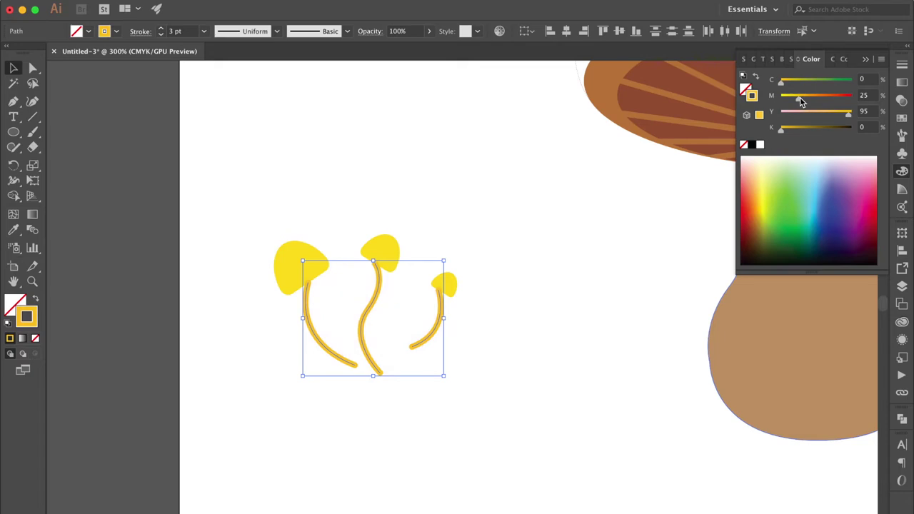
{"action": "left_click", "coordinate": [526, 251]}
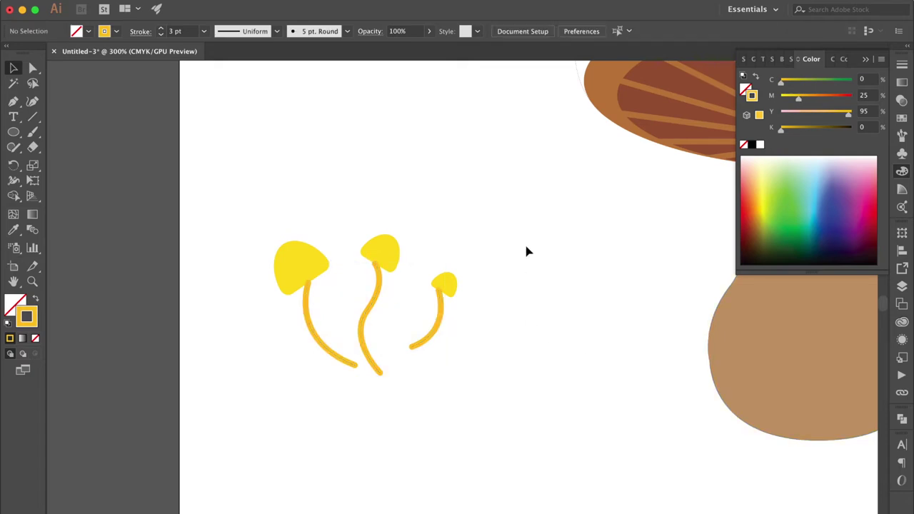
Set the right and middle stems to 2 pt stroke, then select all three stems.
{"action": "left_click", "coordinate": [441, 320]}
{"action": "left_click", "coordinate": [900, 65]}
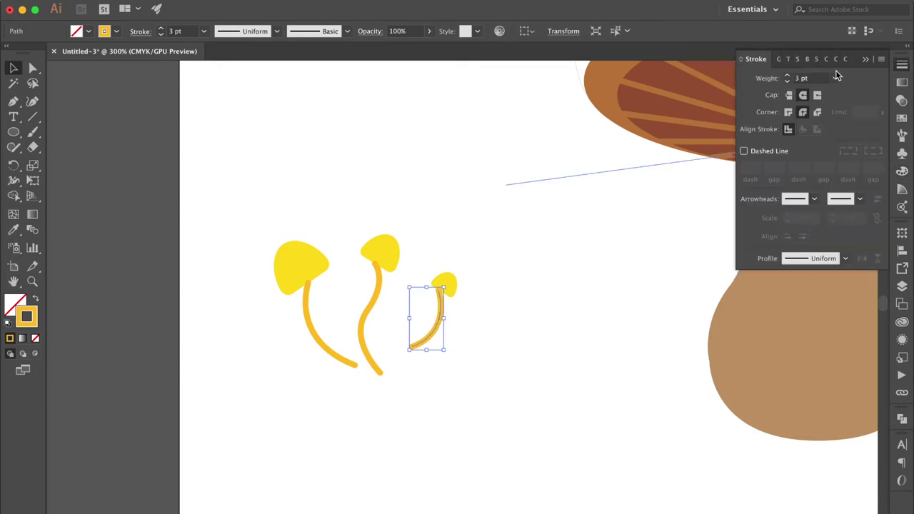
{"action": "left_click", "coordinate": [835, 78]}
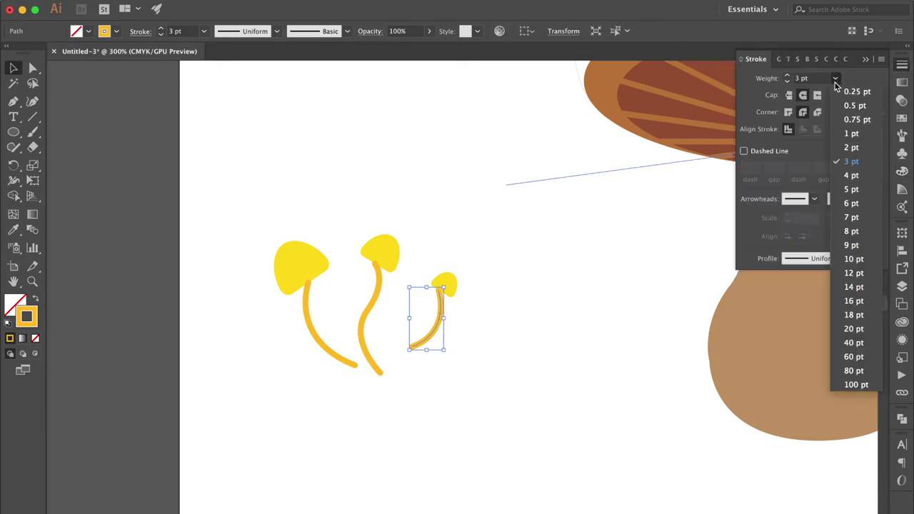
{"action": "left_click", "coordinate": [852, 149]}
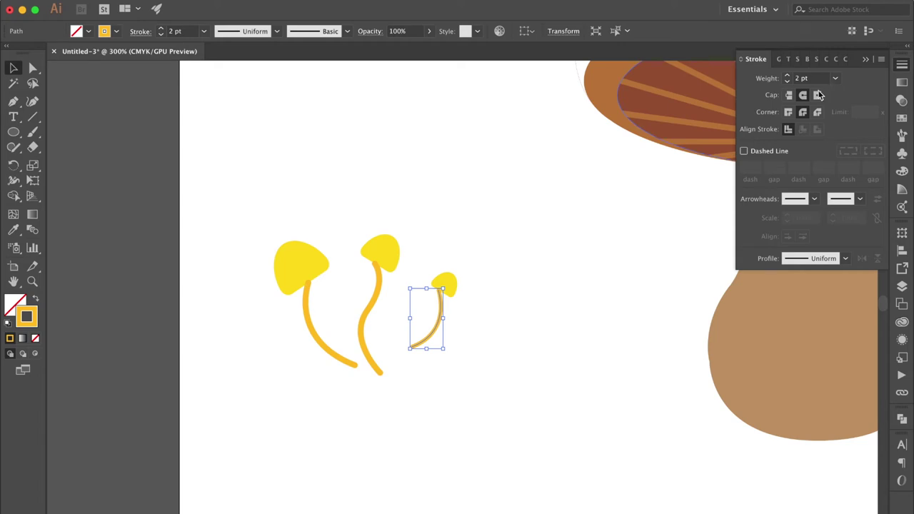
{"action": "left_click", "coordinate": [534, 215]}
{"action": "left_click", "coordinate": [365, 307]}
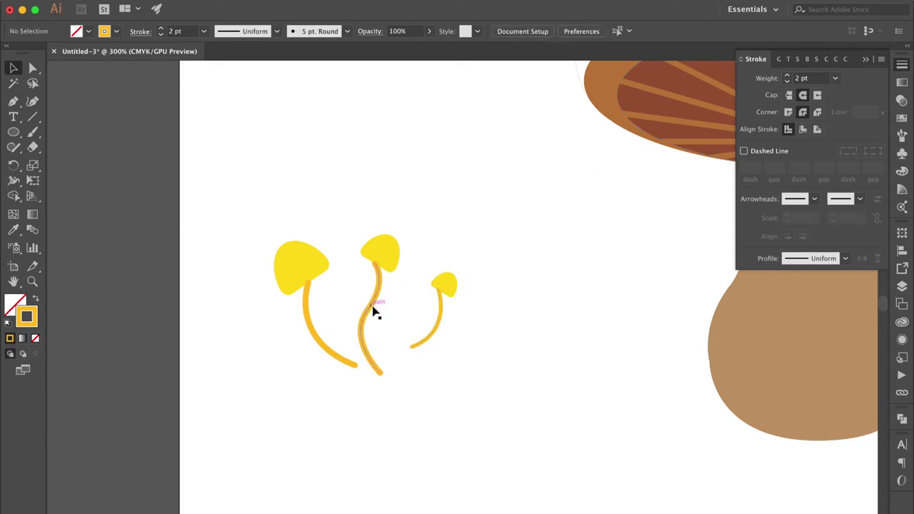
{"action": "left_click", "coordinate": [835, 78]}
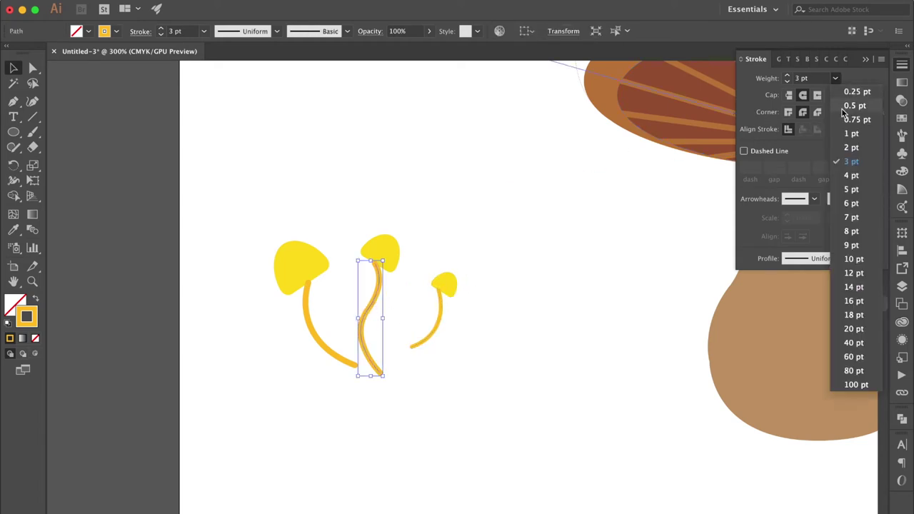
{"action": "left_click", "coordinate": [847, 147]}
{"action": "left_click", "coordinate": [527, 266]}
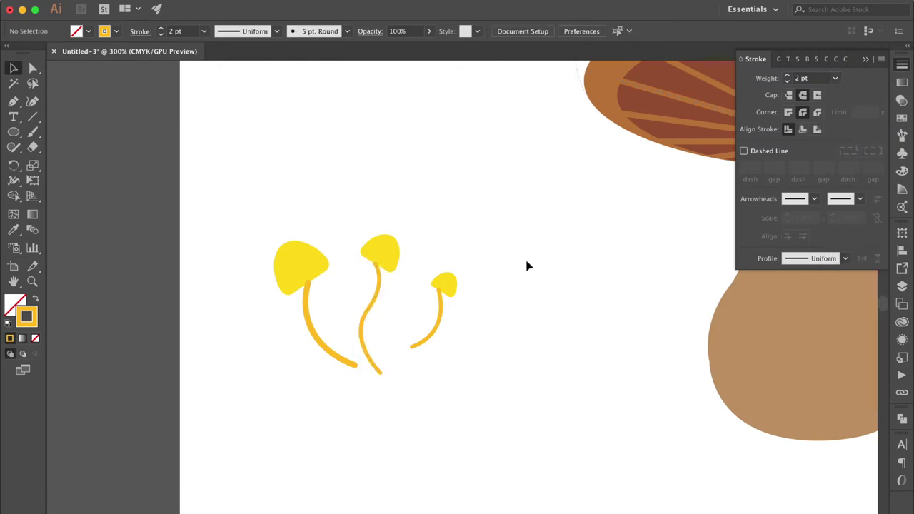
{"action": "left_click_drag", "start_coordinate": [469, 351], "coordinate": [273, 376]}
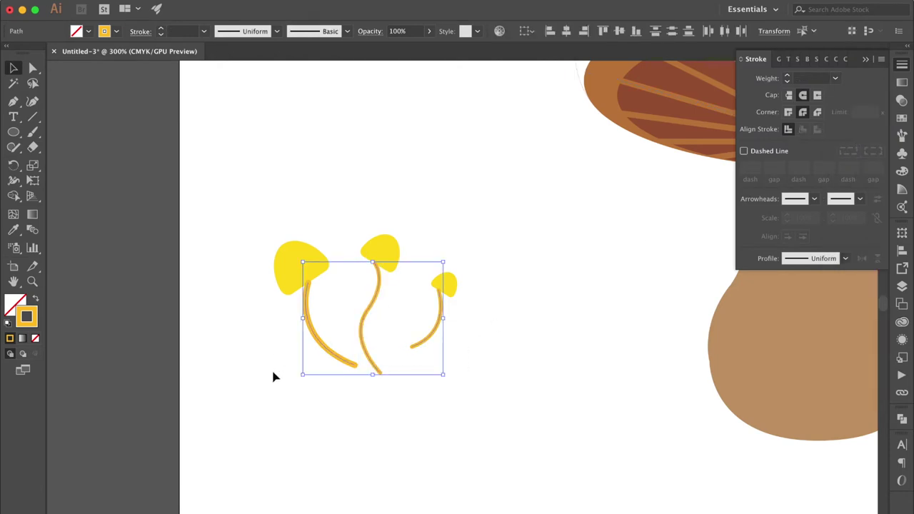
Zoom in, nudge the three stems slightly upward, and select each yellow mushroom in turn.
{"action": "key", "text": "super+equal"}
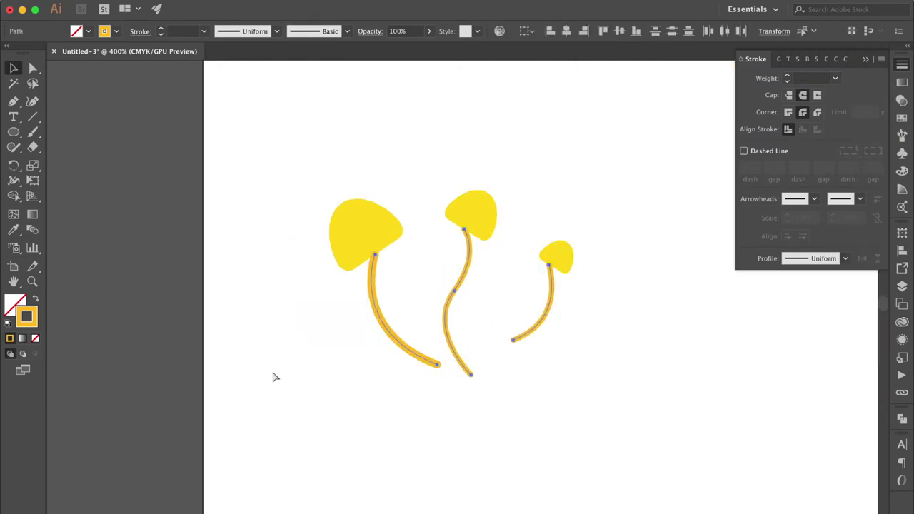
{"action": "key", "text": "Up"}
{"action": "key", "text": "Up"}
{"action": "key", "text": "a"}
{"action": "key", "text": "v"}
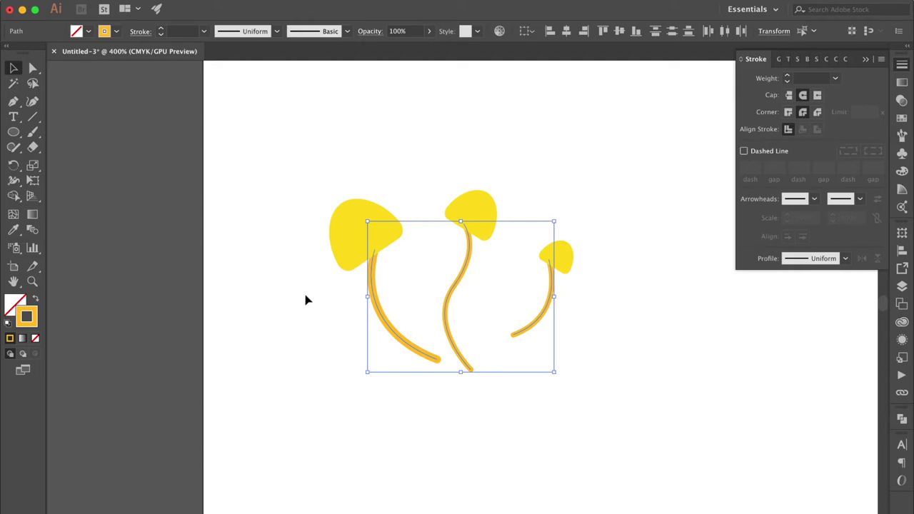
{"action": "left_click", "coordinate": [325, 298]}
{"action": "left_click", "coordinate": [395, 210]}
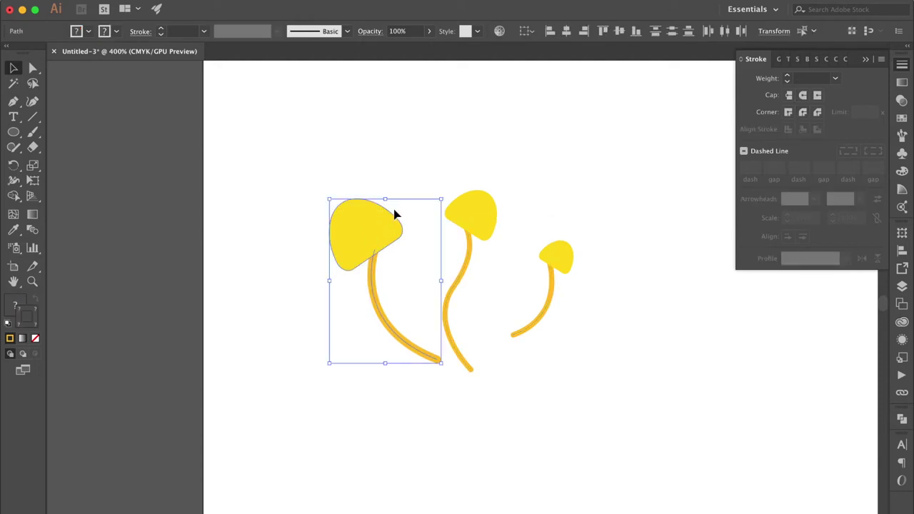
{"action": "left_click", "coordinate": [444, 174]}
{"action": "left_click", "coordinate": [491, 265]}
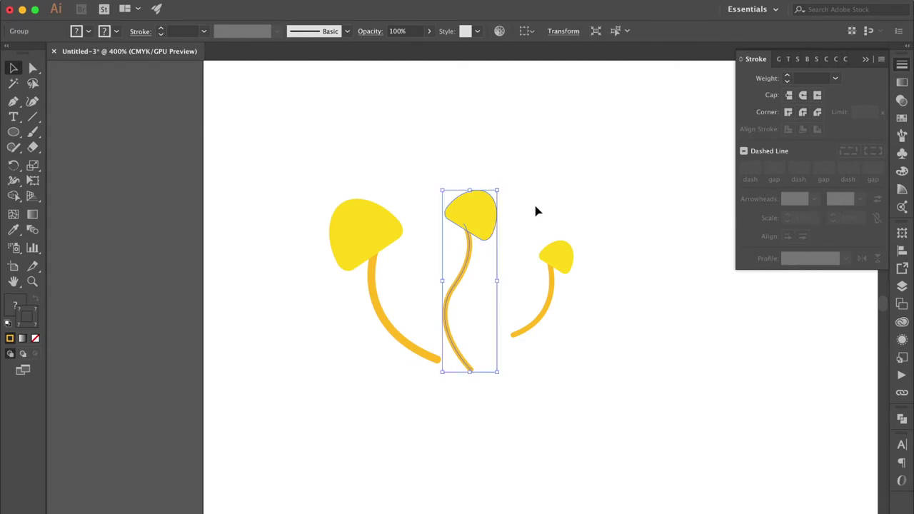
{"action": "left_click", "coordinate": [579, 282]}
{"action": "left_click", "coordinate": [581, 281]}
{"action": "left_click", "coordinate": [612, 291]}
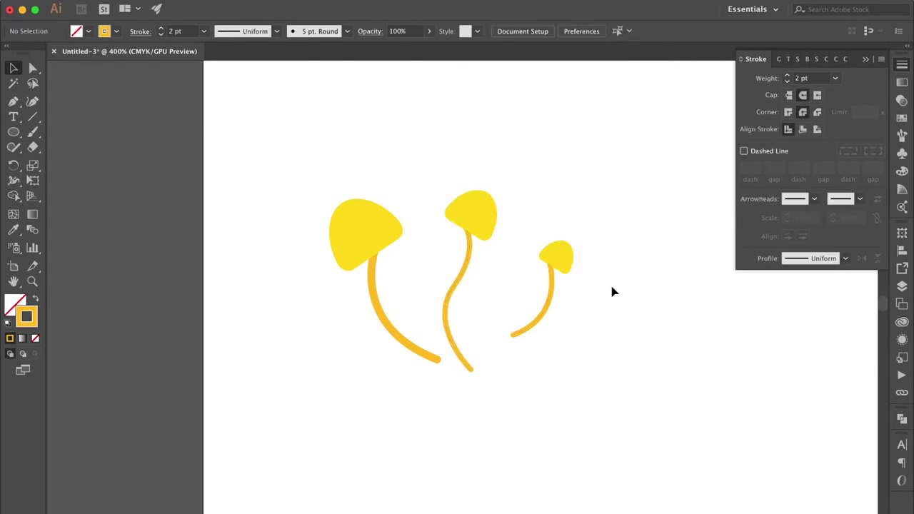
Move the middle and right mushrooms so their stem ends meet the left stem's end.
{"action": "left_click_drag", "start_coordinate": [471, 373], "coordinate": [436, 362]}
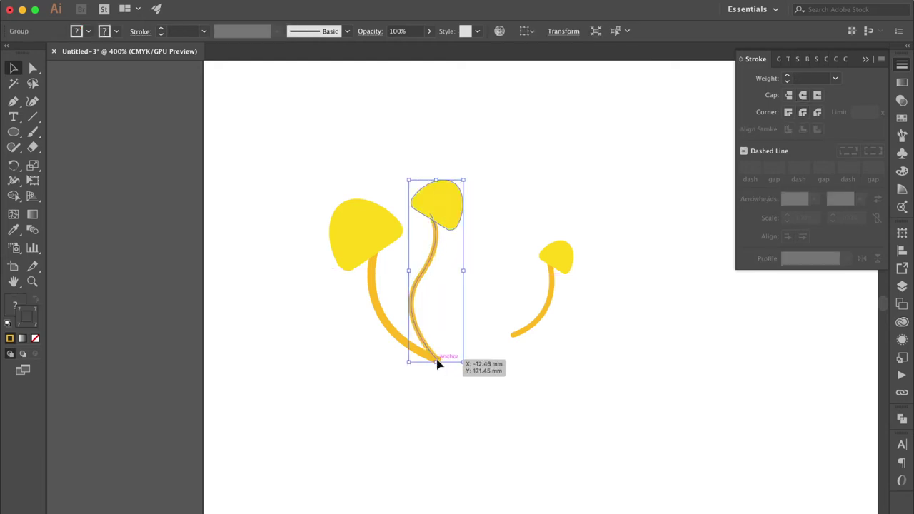
{"action": "left_click_drag", "start_coordinate": [511, 335], "coordinate": [437, 363]}
{"action": "left_click", "coordinate": [536, 327]}
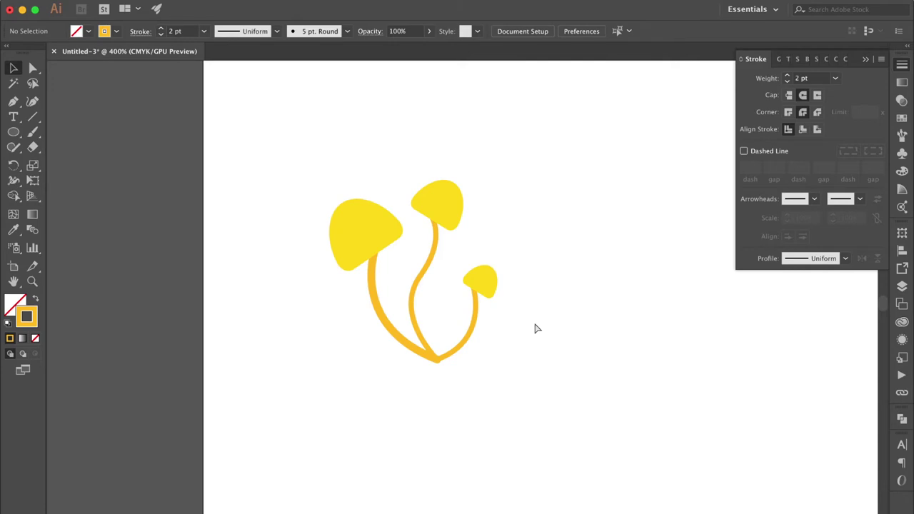
{"action": "key", "text": "super+minus"}
{"action": "key", "text": "super+minus"}
{"action": "key", "text": "super+minus"}
{"action": "scroll", "coordinate": [538, 329], "scroll_direction": "left", "scroll_amount": 3}
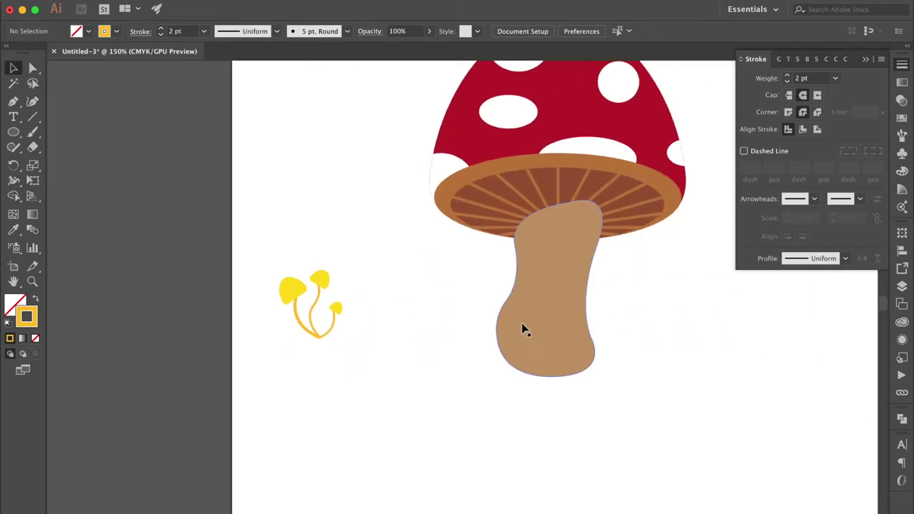
Move the yellow mushroom cluster onto the base of the big mushroom's stem.
{"action": "left_click_drag", "start_coordinate": [376, 269], "coordinate": [284, 344]}
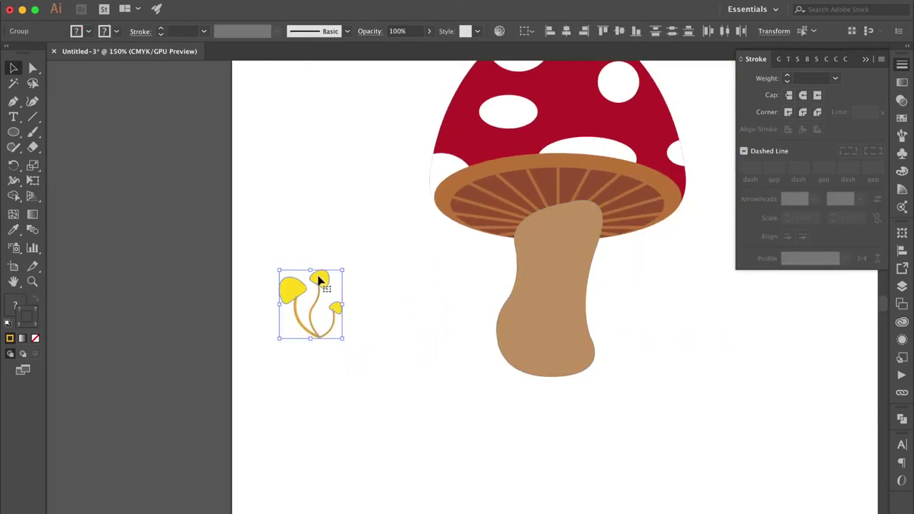
{"action": "left_click_drag", "start_coordinate": [319, 281], "coordinate": [547, 289]}
{"action": "mouse_move", "coordinate": [552, 334]}
{"action": "left_mouse_down"}
{"action": "mouse_move", "coordinate": [591, 322]}
{"action": "mouse_move", "coordinate": [556, 321]}
{"action": "left_mouse_up"}
{"action": "left_click", "coordinate": [559, 437]}
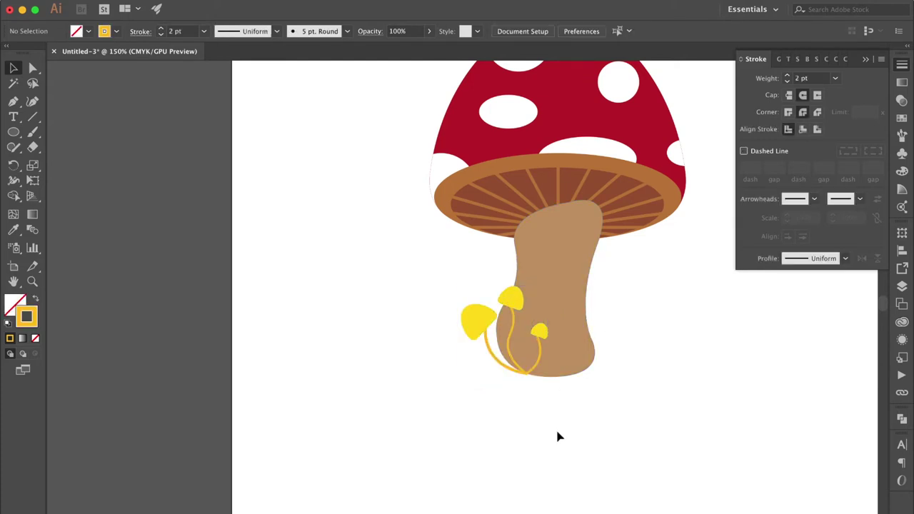
Select all three mushrooms in the cluster and tilt them slightly.
{"action": "left_click", "coordinate": [512, 300]}
{"action": "left_click", "coordinate": [542, 333], "text": "shift"}
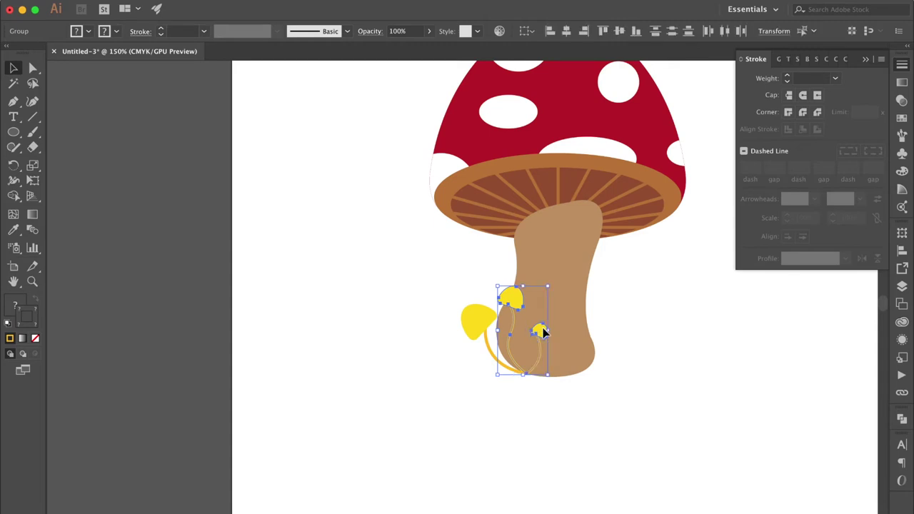
{"action": "left_click", "coordinate": [476, 321], "text": "shift"}
{"action": "left_click_drag", "start_coordinate": [548, 285], "coordinate": [551, 307]}
{"action": "left_click", "coordinate": [563, 459]}
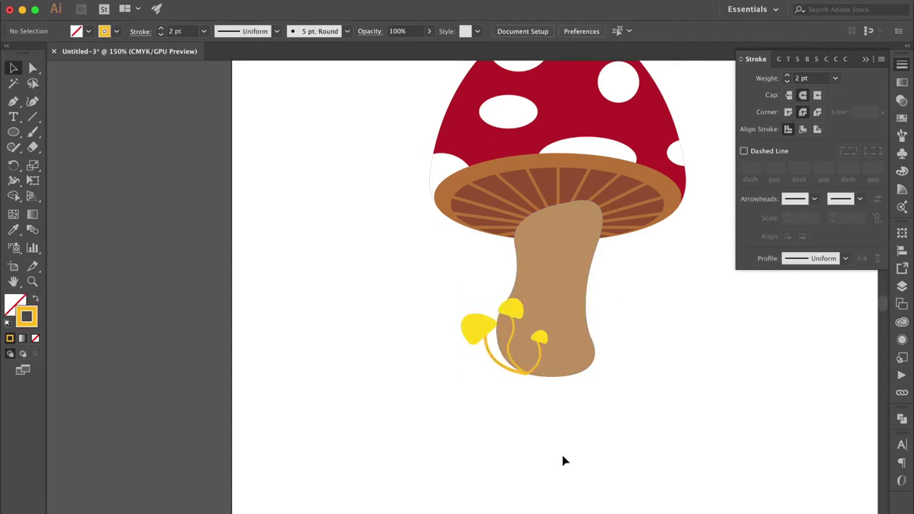
{"action": "key", "text": "super+equal"}
{"action": "key", "text": "super+equal"}
{"action": "left_click", "coordinate": [402, 293]}
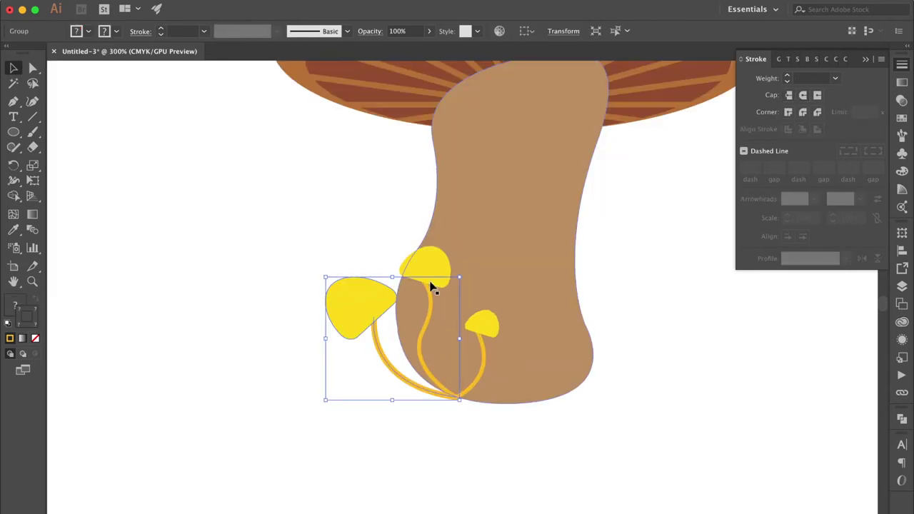
Duplicate the cluster, reflect the copy vertically, and place it right of the big stem.
{"action": "left_click", "coordinate": [490, 324], "text": "shift"}
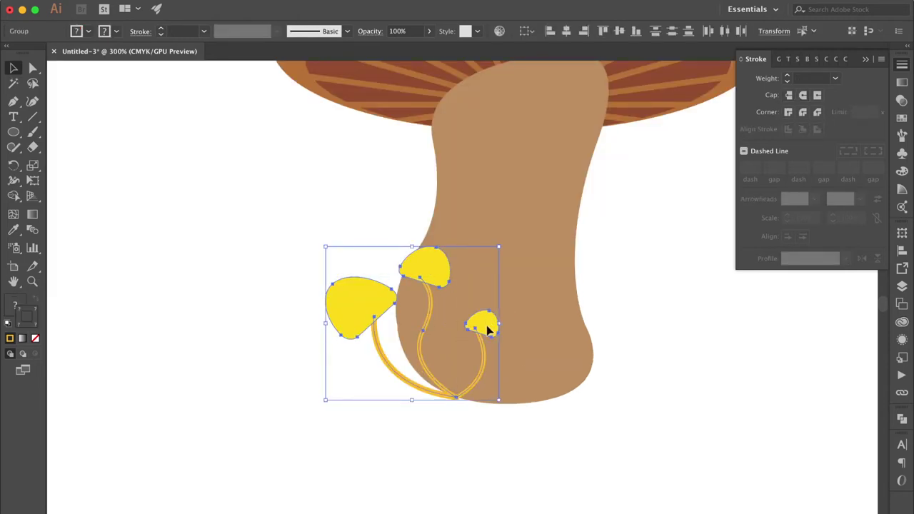
{"action": "left_click_drag", "start_coordinate": [487, 323], "coordinate": [640, 334]}
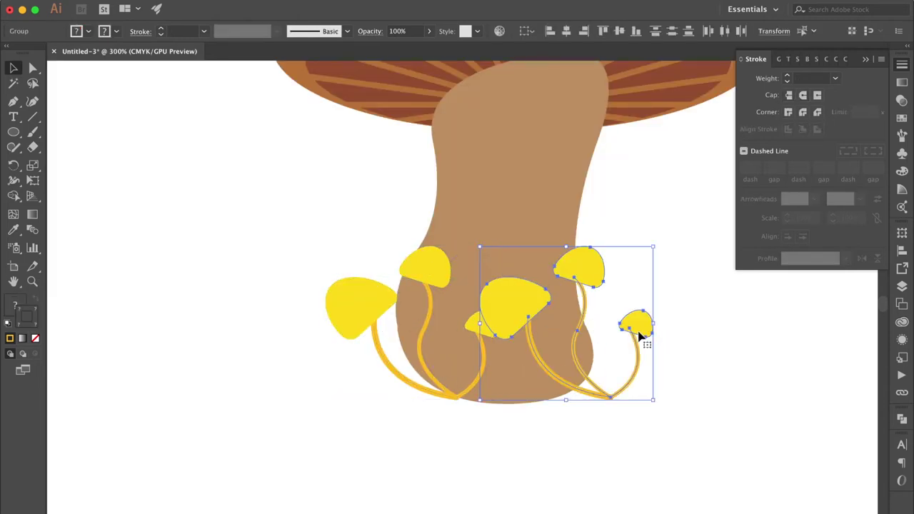
{"action": "right_click", "coordinate": [639, 335]}
{"action": "mouse_move", "coordinate": [724, 446]}
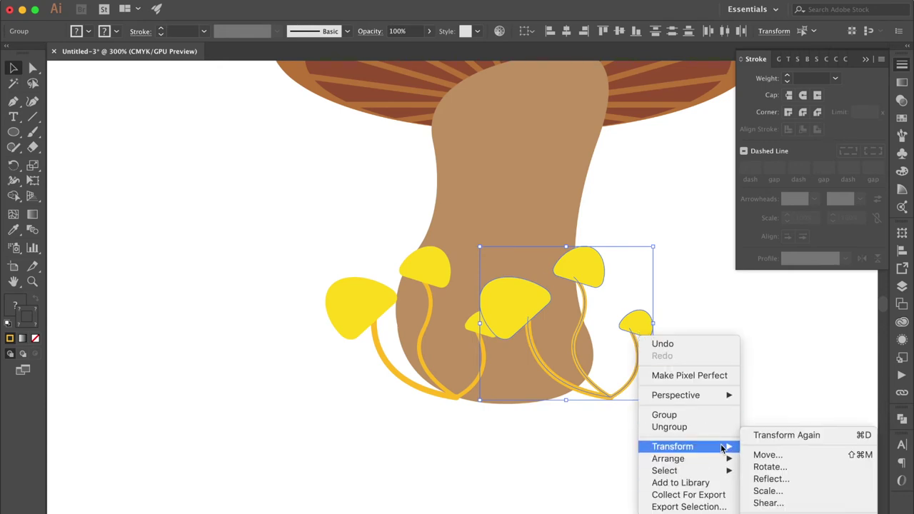
{"action": "left_click", "coordinate": [797, 480]}
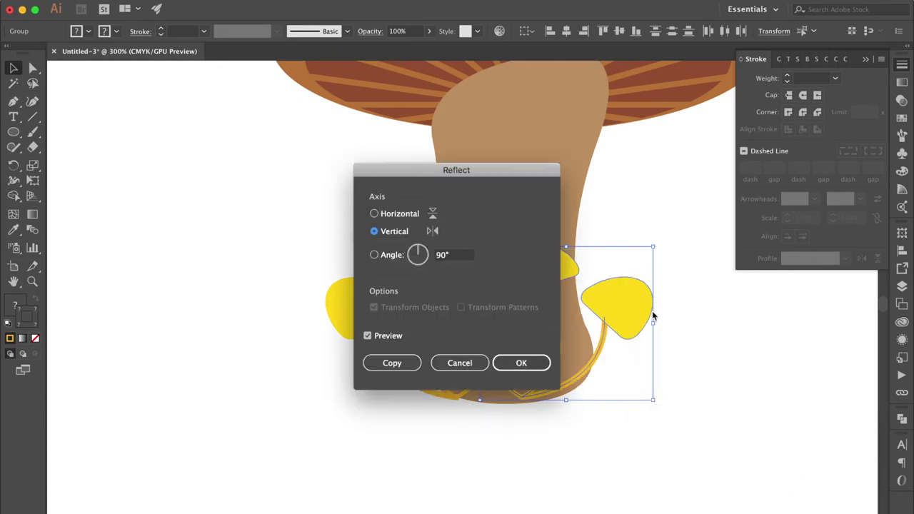
{"action": "left_click", "coordinate": [523, 362]}
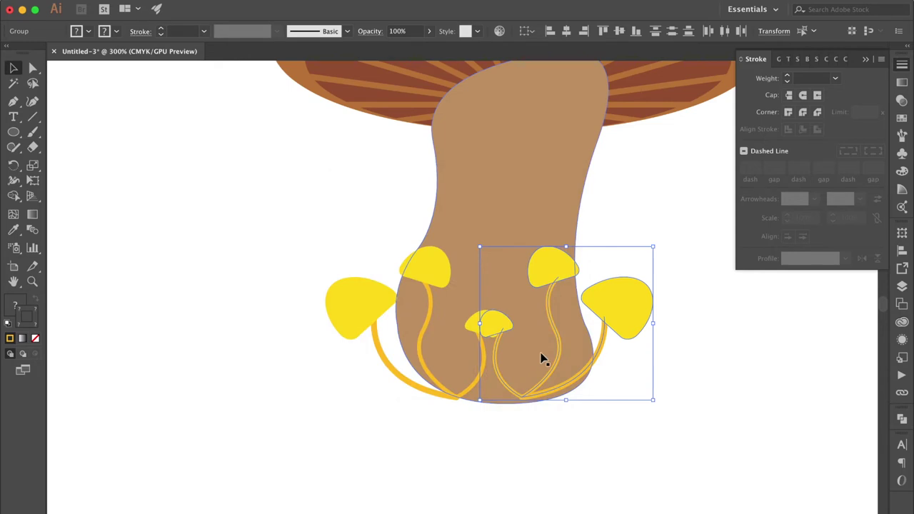
{"action": "left_click_drag", "start_coordinate": [628, 323], "coordinate": [703, 340]}
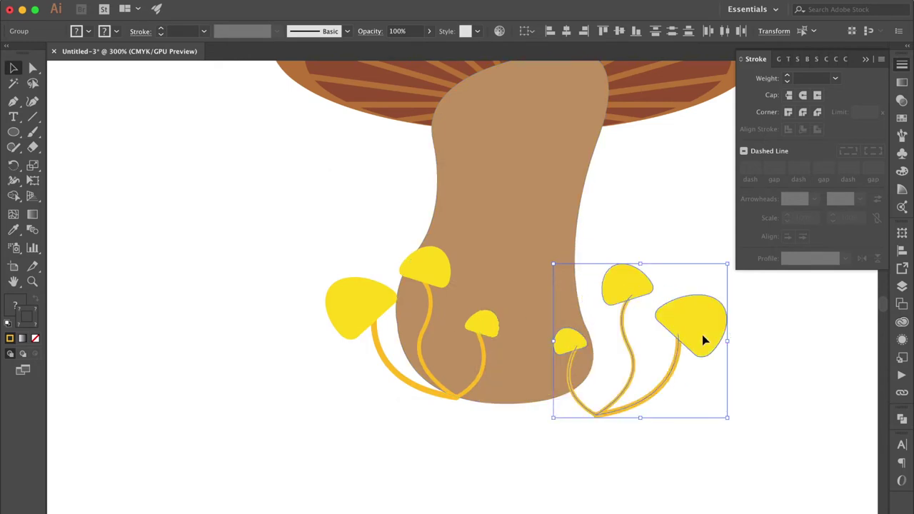
{"action": "left_click", "coordinate": [536, 483]}
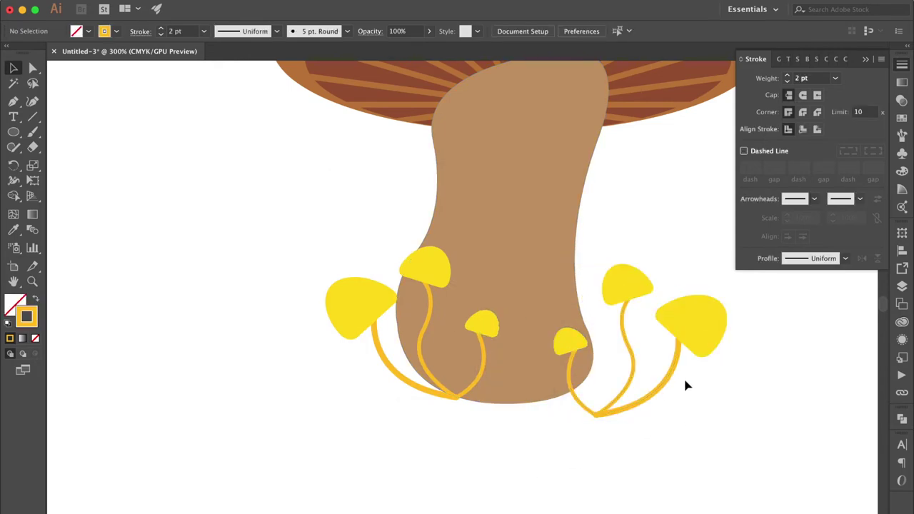
Shrink the copied mushroom pair and move it down-left into the stem's centre.
{"action": "left_click", "coordinate": [712, 326]}
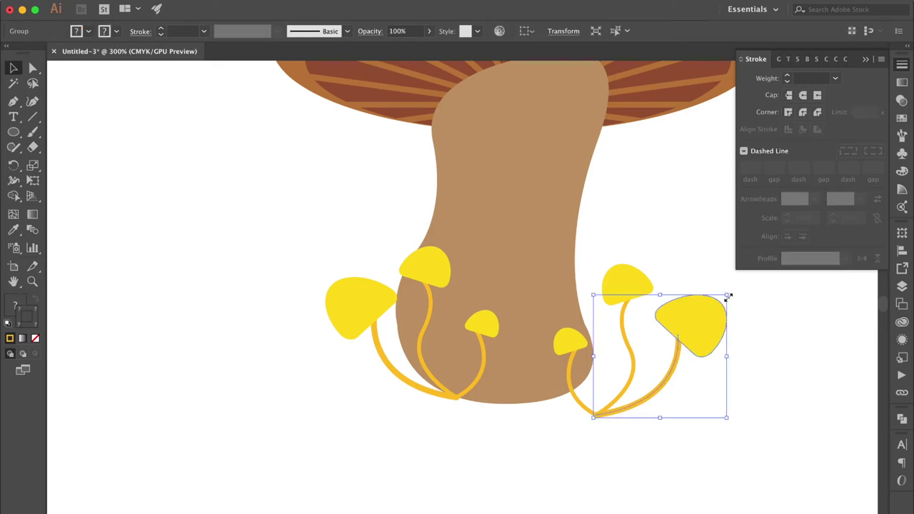
{"action": "left_click_drag", "start_coordinate": [727, 296], "coordinate": [696, 325]}
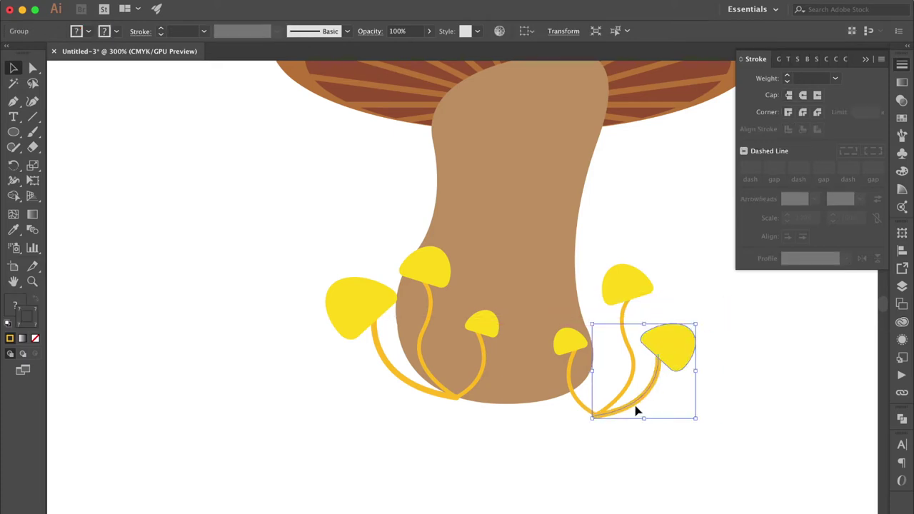
{"action": "left_click_drag", "start_coordinate": [637, 410], "coordinate": [463, 406]}
{"action": "left_click", "coordinate": [521, 474]}
{"action": "left_click_drag", "start_coordinate": [597, 388], "coordinate": [473, 431]}
{"action": "left_click_drag", "start_coordinate": [457, 394], "coordinate": [461, 348]}
Select the small mushrooms within the cluster while zooming in and out.
{"action": "left_click", "coordinate": [616, 418]}
{"action": "key", "text": "super+plus"}
{"action": "key", "text": "super+plus"}
{"action": "left_click", "coordinate": [522, 463]}
{"action": "left_click", "coordinate": [441, 431]}
{"action": "key", "text": "super+minus"}
{"action": "left_click", "coordinate": [397, 183]}
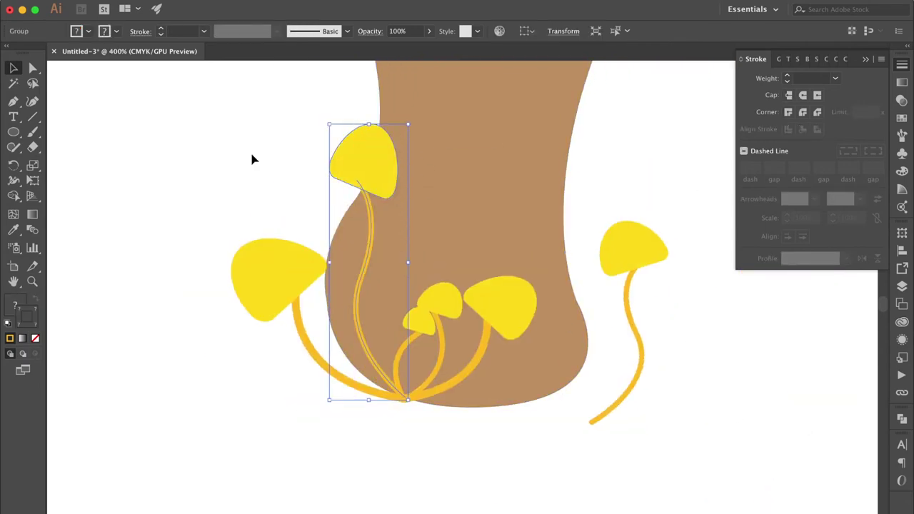
{"action": "key", "text": "super+minus"}
{"action": "left_click", "coordinate": [418, 316]}
{"action": "key", "text": "super+plus"}
{"action": "left_click", "coordinate": [373, 241]}
{"action": "left_click", "coordinate": [464, 265]}
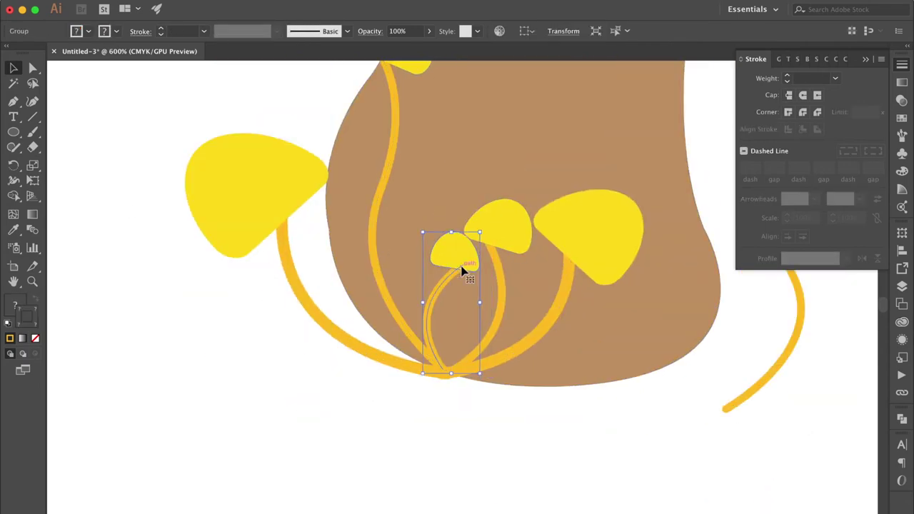
Move the small mushroom onto the cluster and shift a small cap up-right off its stem.
{"action": "key", "text": "super+shift+a"}
{"action": "key", "text": "super+minus"}
{"action": "key", "text": "super+minus"}
{"action": "key", "text": "super+minus"}
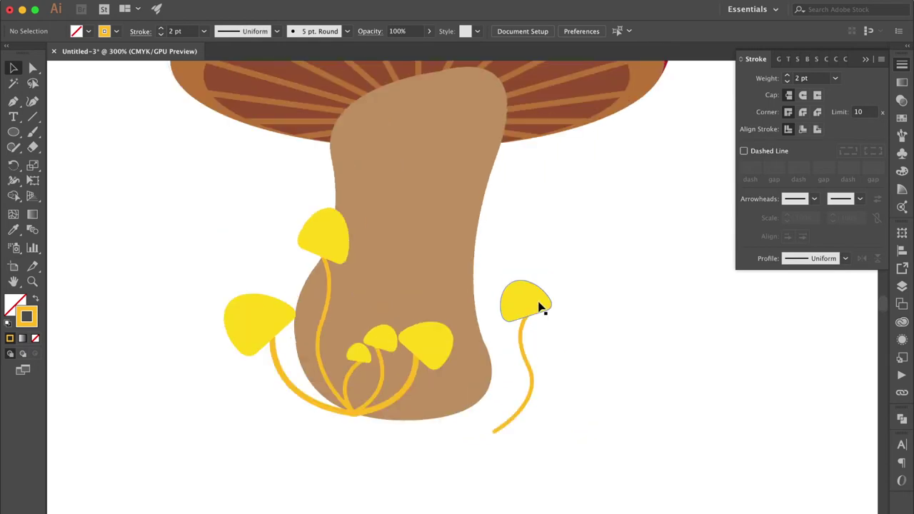
{"action": "left_click_drag", "start_coordinate": [540, 306], "coordinate": [359, 330]}
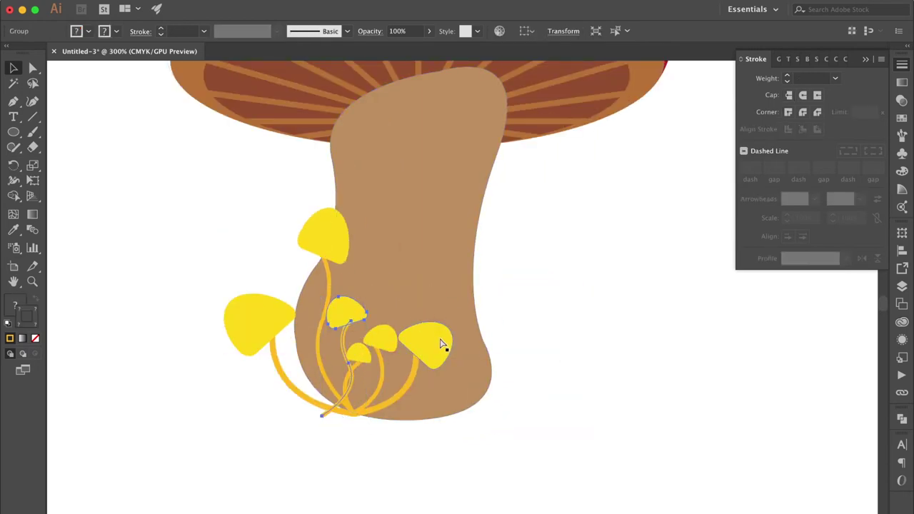
{"action": "key", "text": "super+plus"}
{"action": "left_click_drag", "start_coordinate": [414, 265], "coordinate": [445, 251]}
Draw a new stem under the small cap and give it the orange stem stroke.
{"action": "key", "text": "super+shift+a"}
{"action": "left_click", "coordinate": [13, 102]}
{"action": "left_click", "coordinate": [390, 351]}
{"action": "left_click", "coordinate": [434, 421]}
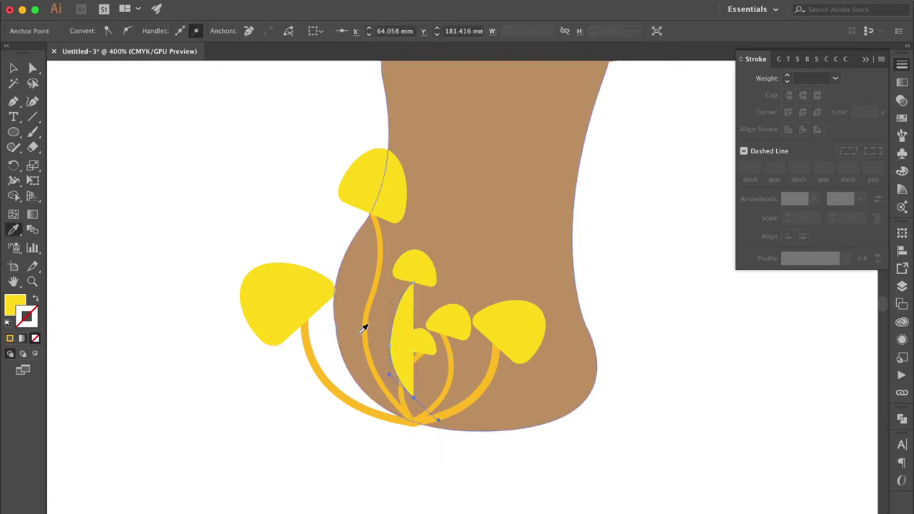
{"action": "left_click", "coordinate": [345, 394]}
Draw a second thin stem from the small cap with the same orange stroke.
{"action": "key", "text": "v"}
{"action": "key", "text": "p"}
{"action": "key", "text": "super+shift+a"}
{"action": "left_click", "coordinate": [405, 274]}
{"action": "left_click", "coordinate": [389, 393]}
{"action": "left_click", "coordinate": [12, 229]}
{"action": "left_click", "coordinate": [385, 255]}
{"action": "key", "text": "v"}
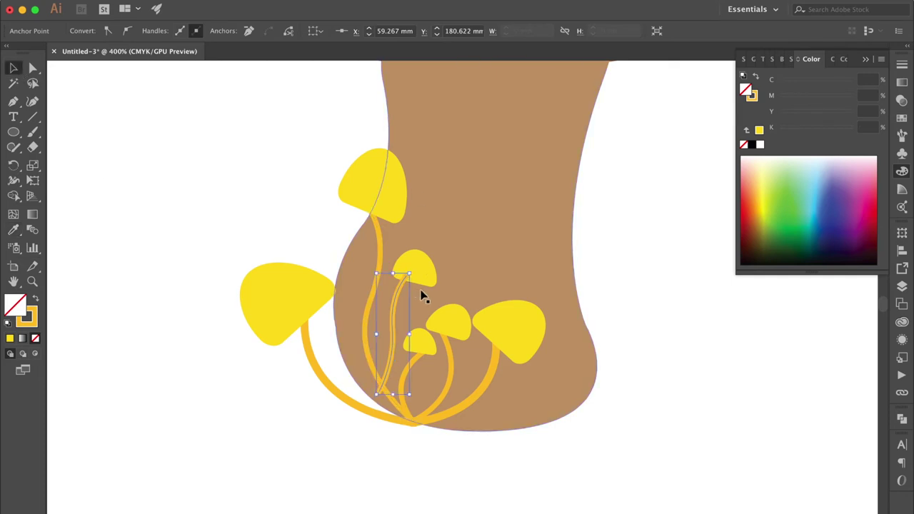
Rotate the right yellow cap so it sits flatter.
{"action": "scroll", "coordinate": [465, 499], "scroll_direction": "right", "scroll_amount": 3}
{"action": "left_click", "coordinate": [421, 328]}
{"action": "left_click_drag", "start_coordinate": [459, 347], "coordinate": [430, 331]}
{"action": "left_click", "coordinate": [540, 346]}
Select the yellow mushroom cluster and zoom out to the whole artboard.
{"action": "key", "text": "super+minus"}
{"action": "key", "text": "super+a"}
{"action": "left_click", "coordinate": [444, 274]}
{"action": "key", "text": "super+minus"}
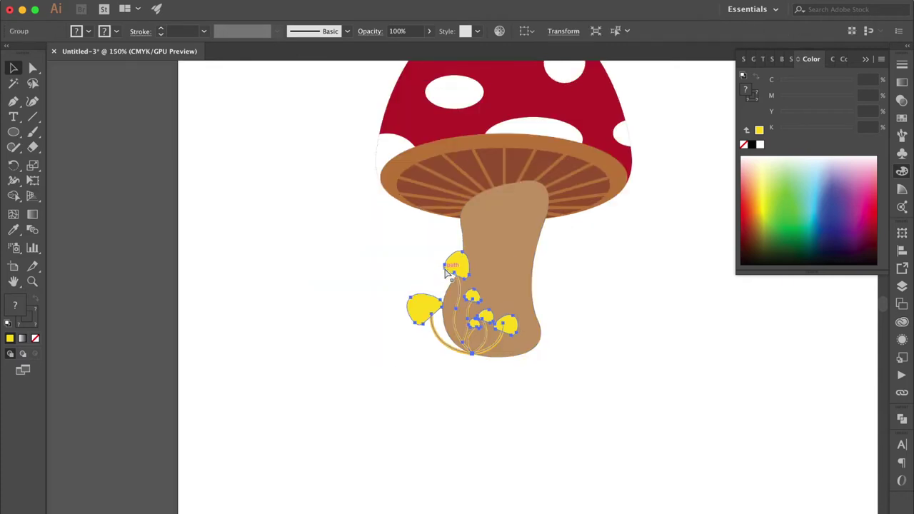
{"action": "key", "text": "super+minus"}
{"action": "key", "text": "super+minus"}
Create a new layer named 'background' from the Layers panel menu.
{"action": "left_click", "coordinate": [217, 157]}
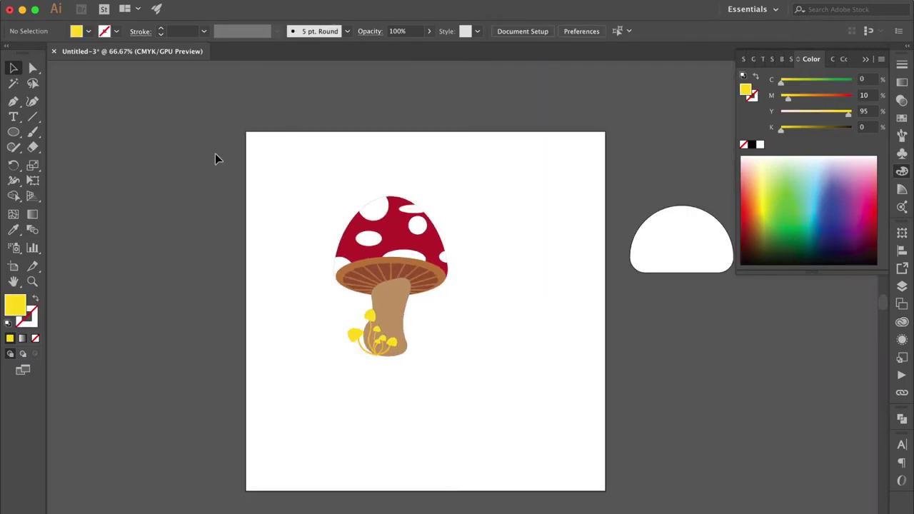
{"action": "left_click", "coordinate": [901, 288]}
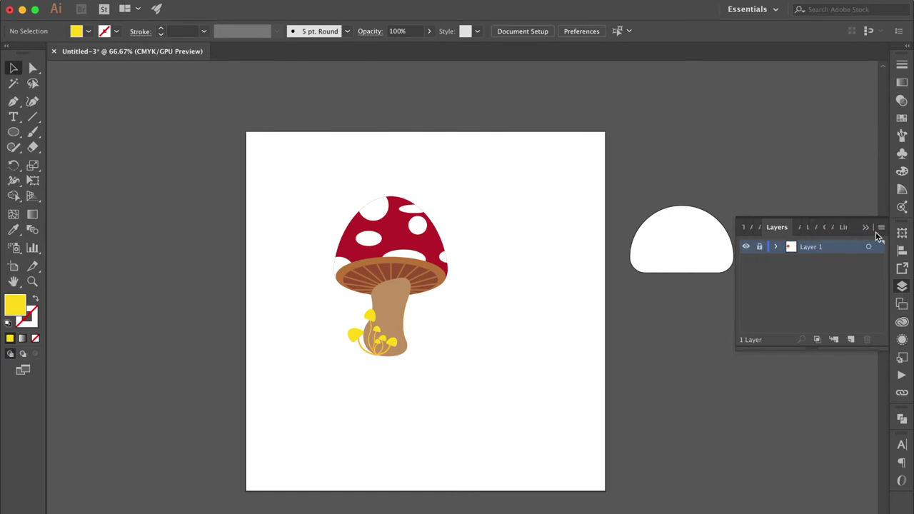
{"action": "left_click", "coordinate": [880, 227]}
{"action": "left_click", "coordinate": [778, 229]}
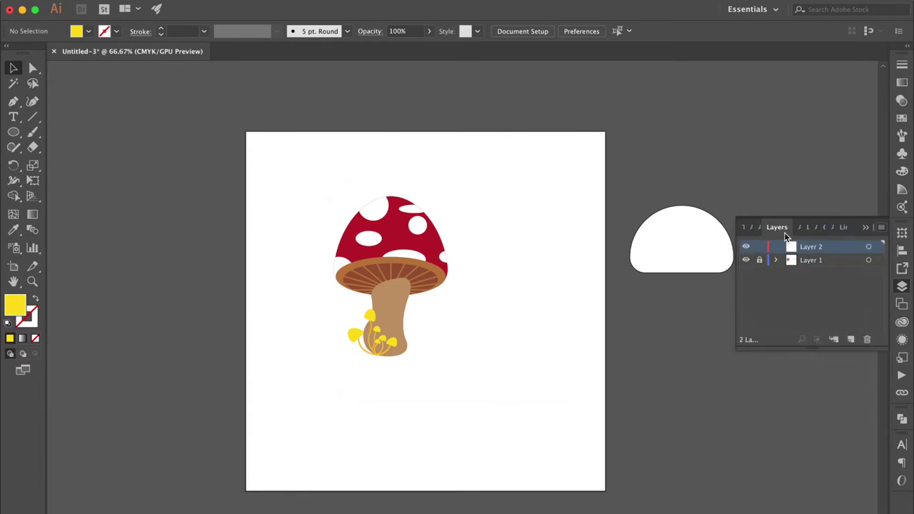
{"action": "type", "text": "background"}
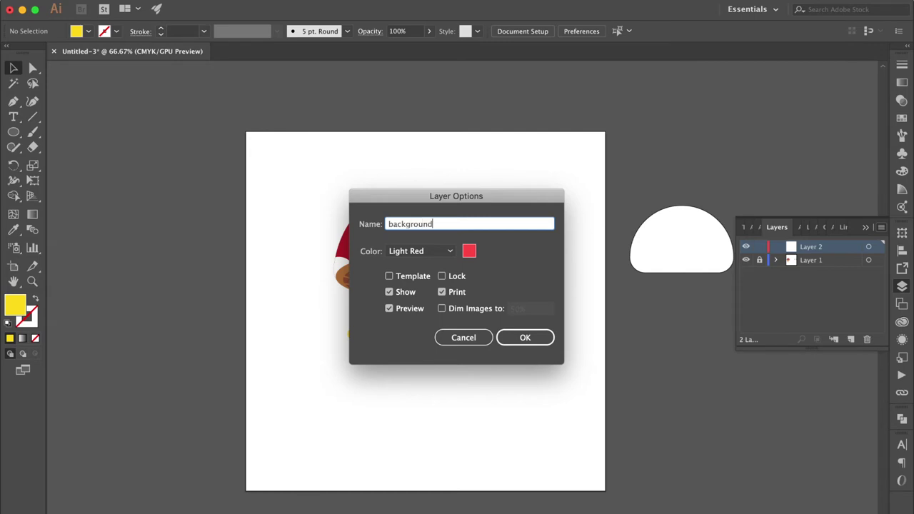
{"action": "key", "text": "Return"}
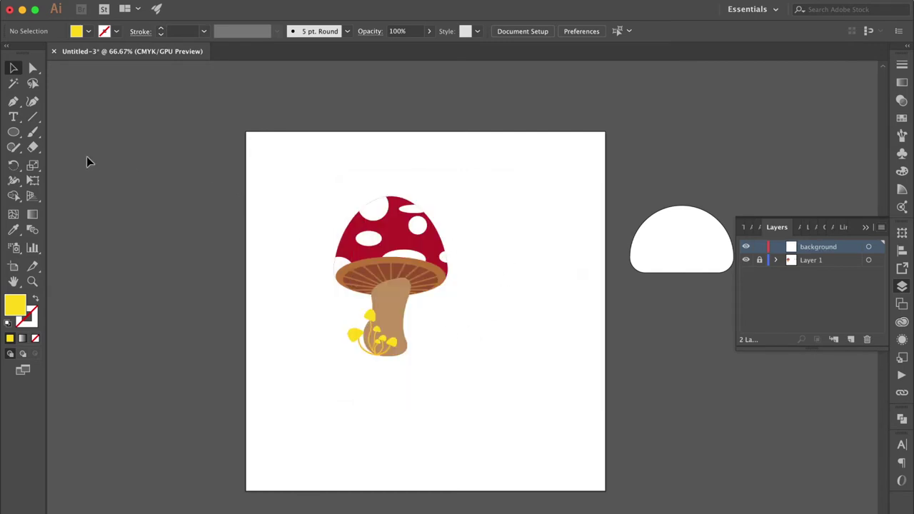
{"action": "left_click_drag", "start_coordinate": [13, 131], "coordinate": [60, 135]}
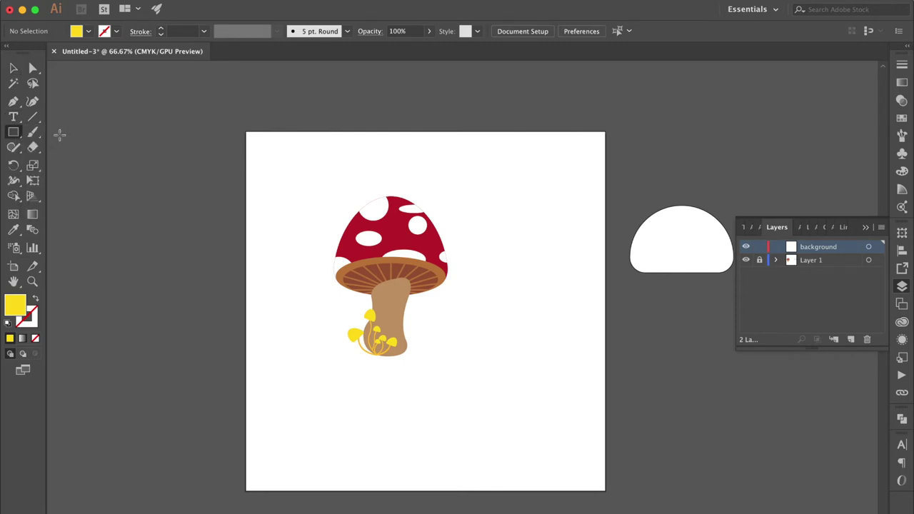
Draw a rectangle covering the whole artboard and fill it with dark green.
{"action": "left_click_drag", "start_coordinate": [241, 128], "coordinate": [610, 493]}
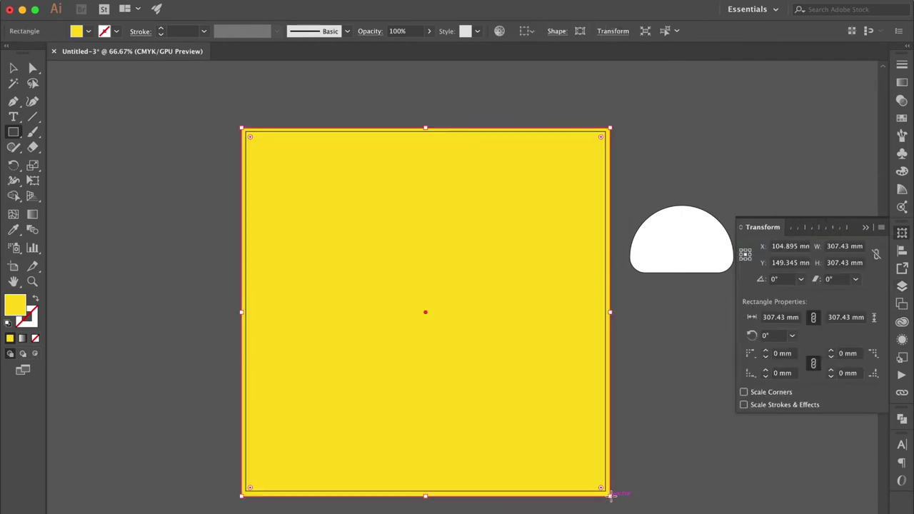
{"action": "left_click", "coordinate": [901, 118]}
{"action": "left_click", "coordinate": [788, 107]}
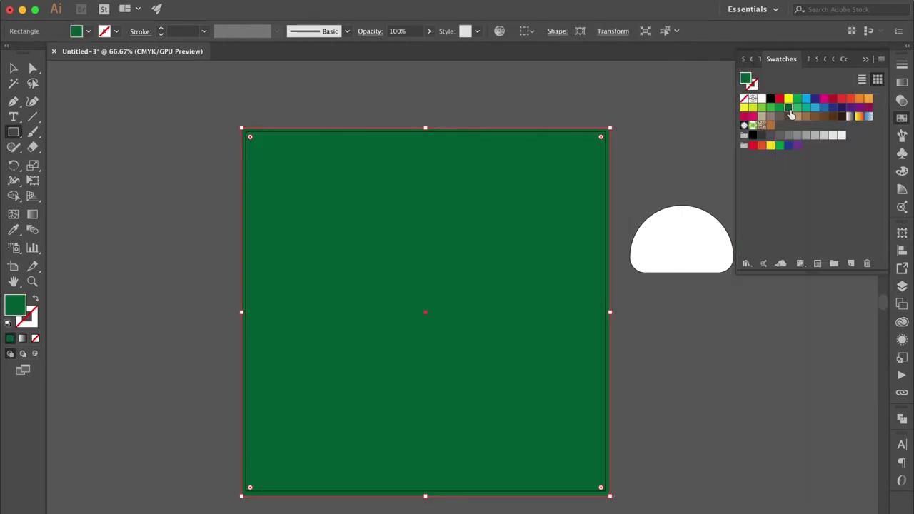
Move the background layer below Layer 1 so the rectangle sits behind the mushroom.
{"action": "left_click", "coordinate": [902, 286]}
{"action": "left_click_drag", "start_coordinate": [819, 249], "coordinate": [791, 267]}
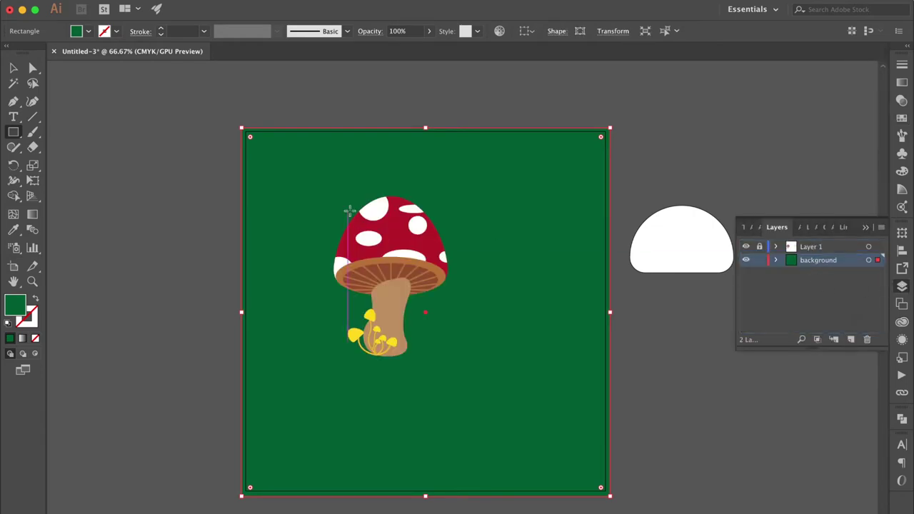
{"action": "left_click", "coordinate": [13, 134]}
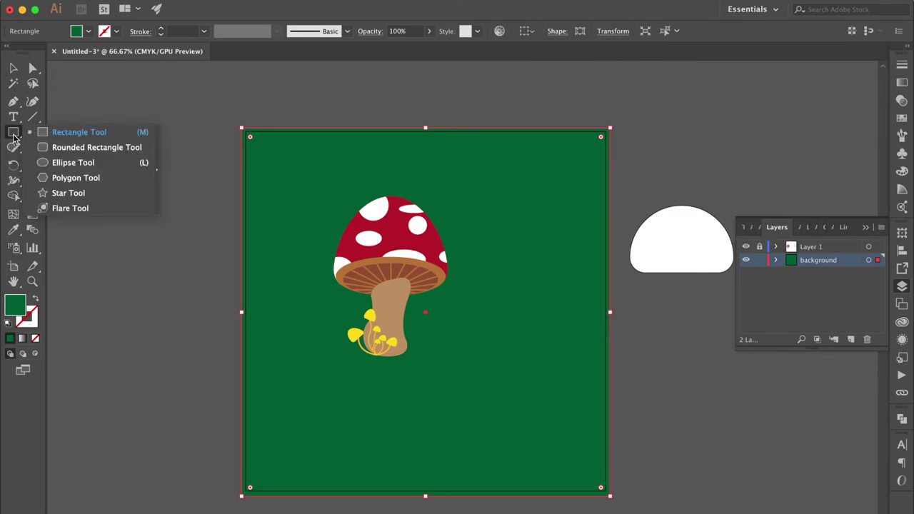
{"action": "left_click", "coordinate": [60, 164]}
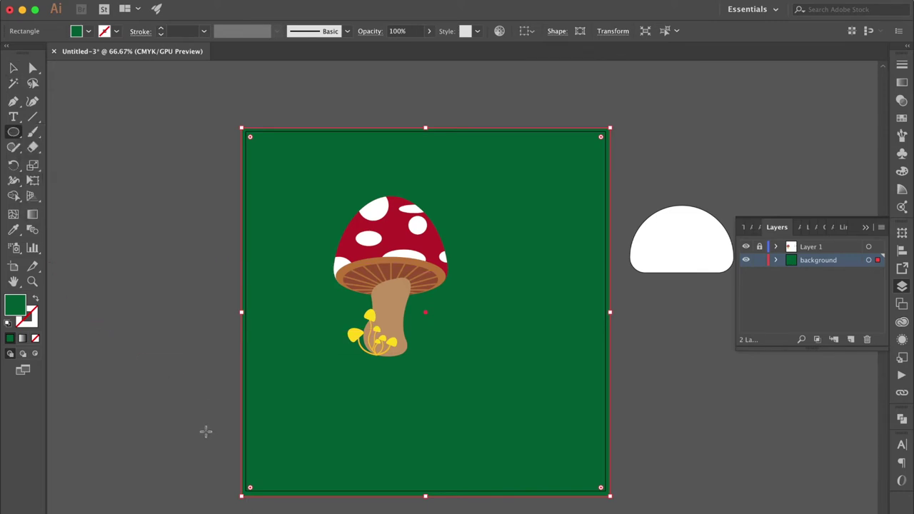
Draw a wide bright green ellipse across the artboard's bottom edge and make it taller.
{"action": "left_click_drag", "start_coordinate": [204, 426], "coordinate": [437, 513]}
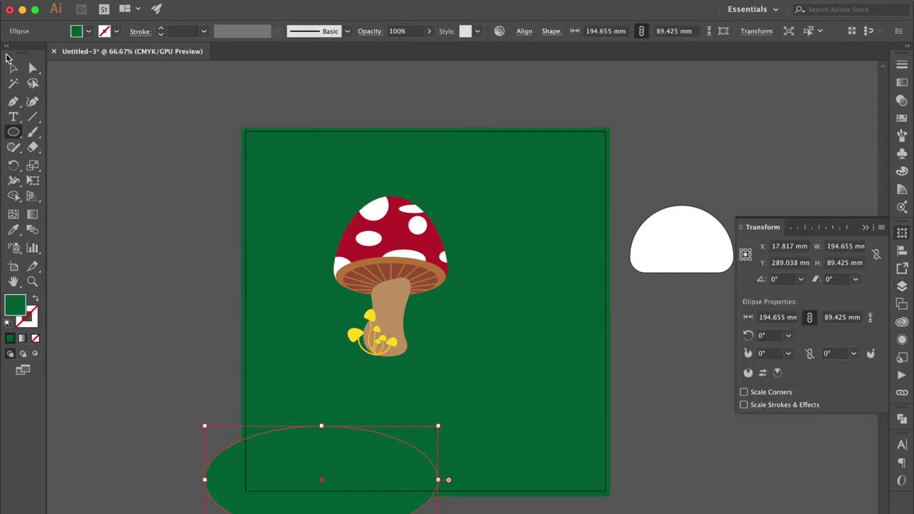
{"action": "left_click", "coordinate": [902, 117]}
{"action": "left_click", "coordinate": [777, 108]}
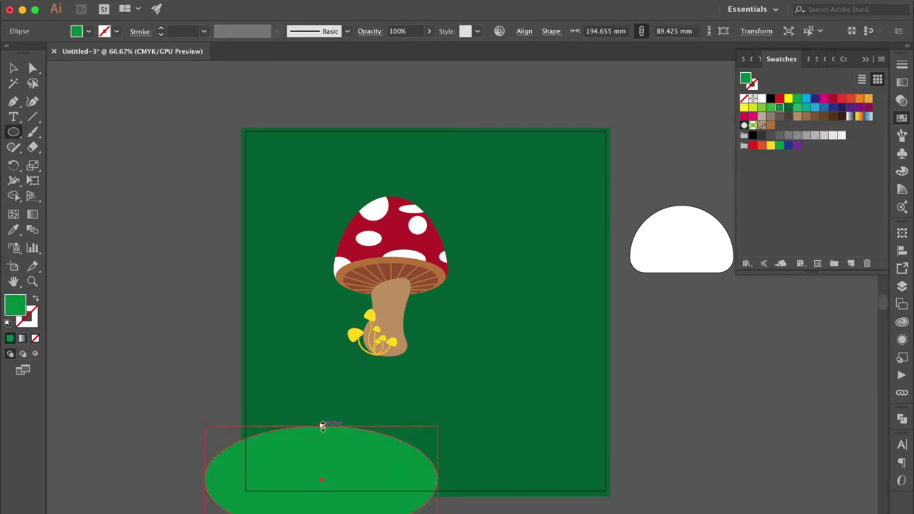
{"action": "left_click_drag", "start_coordinate": [321, 426], "coordinate": [321, 414]}
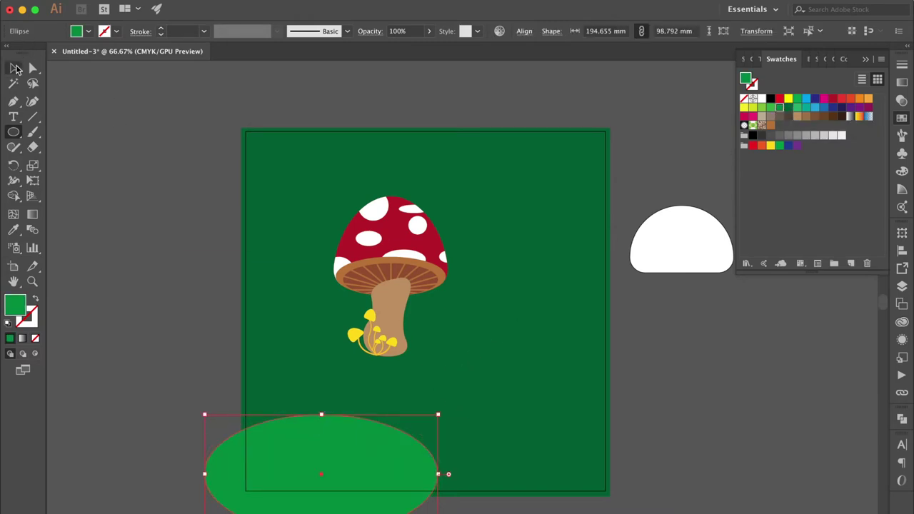
Duplicate the ellipse to the right and enlarge the copy into a bigger overlapping hill.
{"action": "left_click", "coordinate": [14, 69]}
{"action": "scroll", "coordinate": [214, 300], "scroll_direction": "down", "scroll_amount": 3}
{"action": "scroll", "coordinate": [214, 300], "scroll_direction": "right", "scroll_amount": 3}
{"action": "left_click_drag", "start_coordinate": [305, 409], "coordinate": [449, 416]}
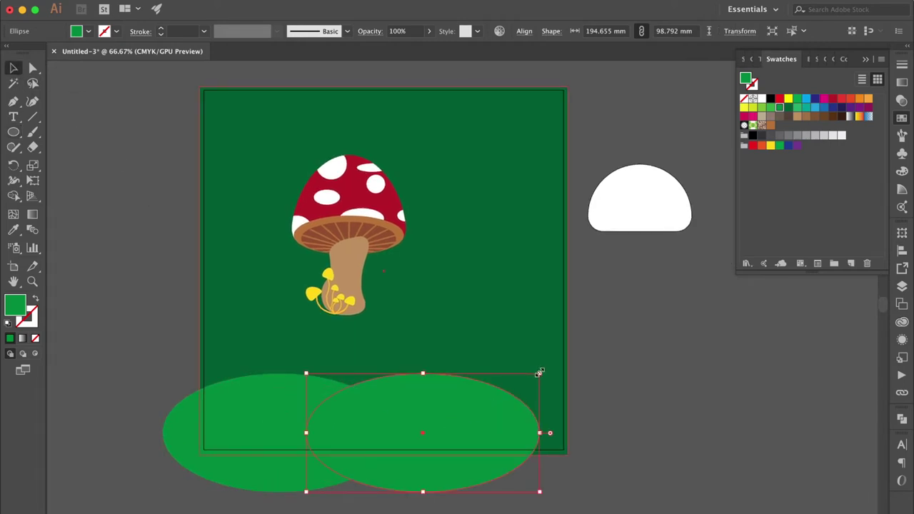
{"action": "mouse_move", "coordinate": [539, 372]}
{"action": "left_mouse_down"}
{"action": "mouse_move", "coordinate": [566, 343]}
{"action": "mouse_move", "coordinate": [585, 341]}
{"action": "mouse_move", "coordinate": [540, 389]}
{"action": "mouse_move", "coordinate": [547, 372]}
{"action": "left_mouse_up"}
{"action": "left_click", "coordinate": [250, 468]}
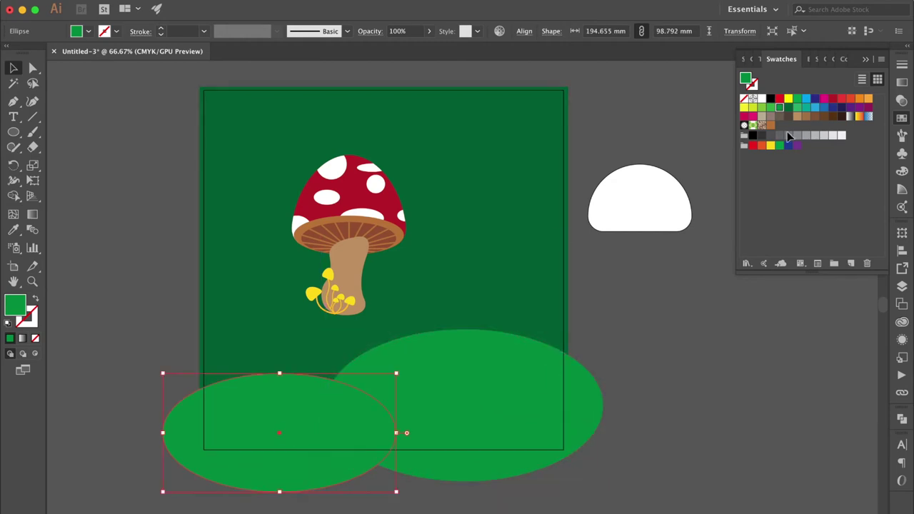
{"action": "left_click", "coordinate": [901, 82]}
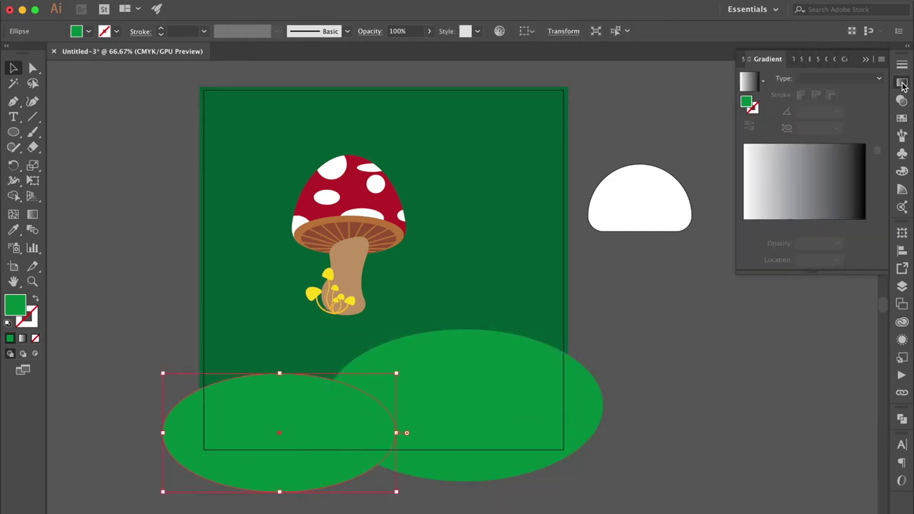
Apply the Orange, Yellow gradient preset to the left hill and make its right stop dark green.
{"action": "left_click", "coordinate": [761, 82]}
{"action": "left_click", "coordinate": [691, 127]}
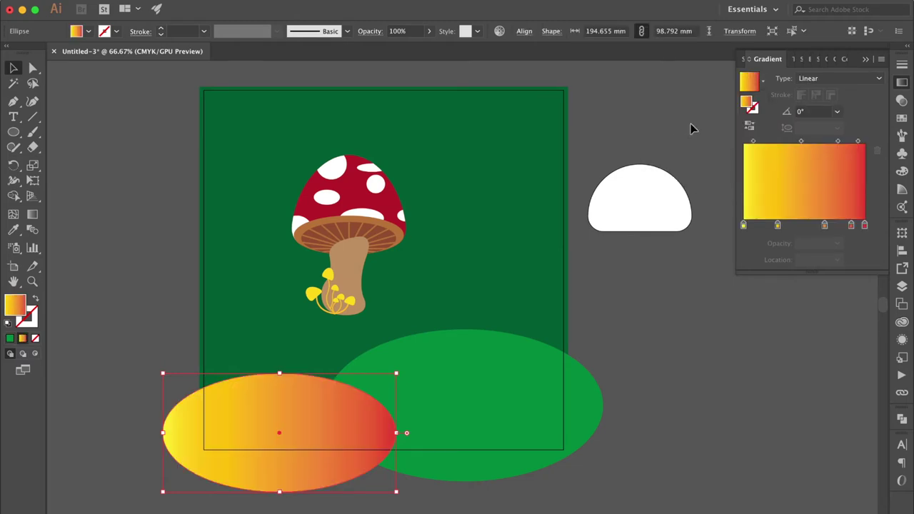
{"action": "double_click", "coordinate": [865, 226]}
{"action": "left_click", "coordinate": [699, 293]}
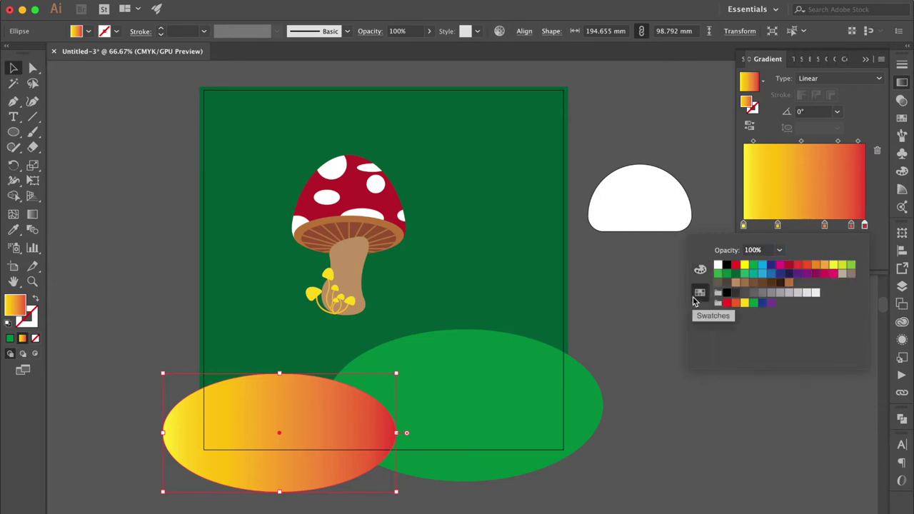
{"action": "left_click", "coordinate": [735, 275]}
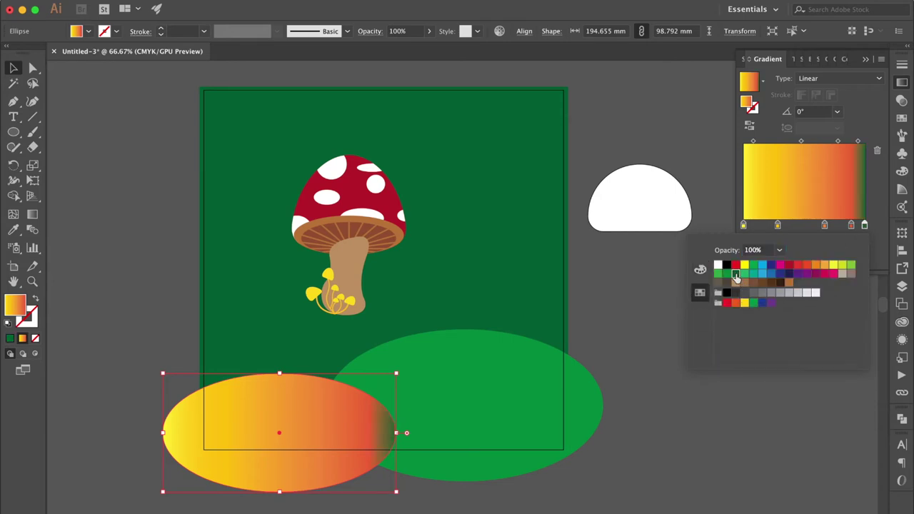
Recolour the remaining gradient stops green, with a yellow-green stop and a green left end.
{"action": "double_click", "coordinate": [851, 227]}
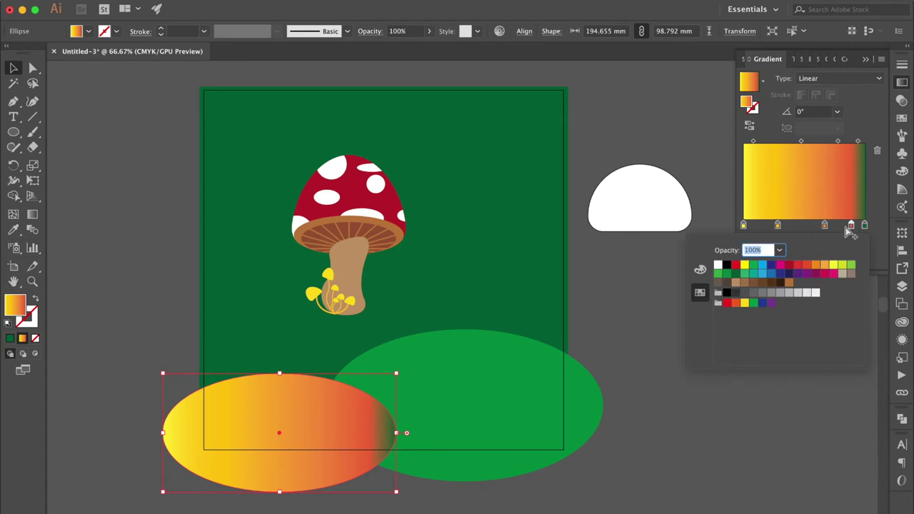
{"action": "left_click", "coordinate": [726, 275]}
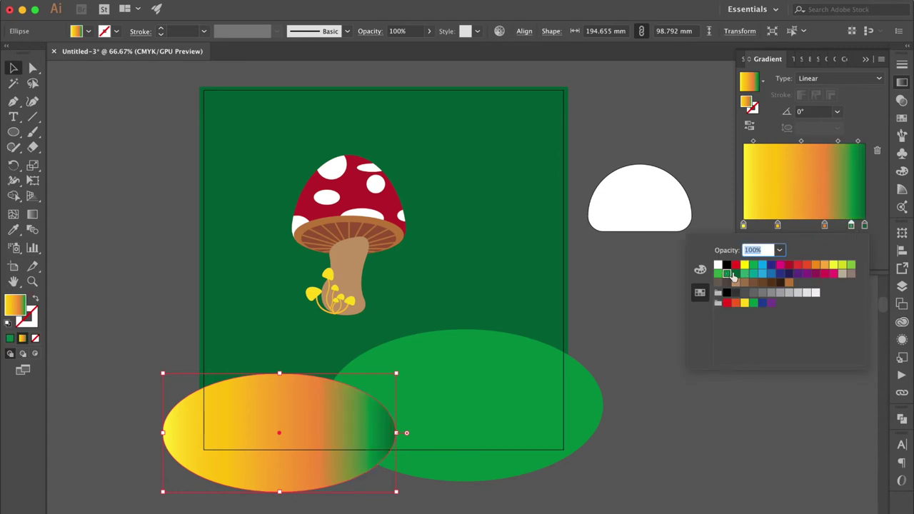
{"action": "double_click", "coordinate": [825, 227]}
{"action": "left_click", "coordinate": [717, 274]}
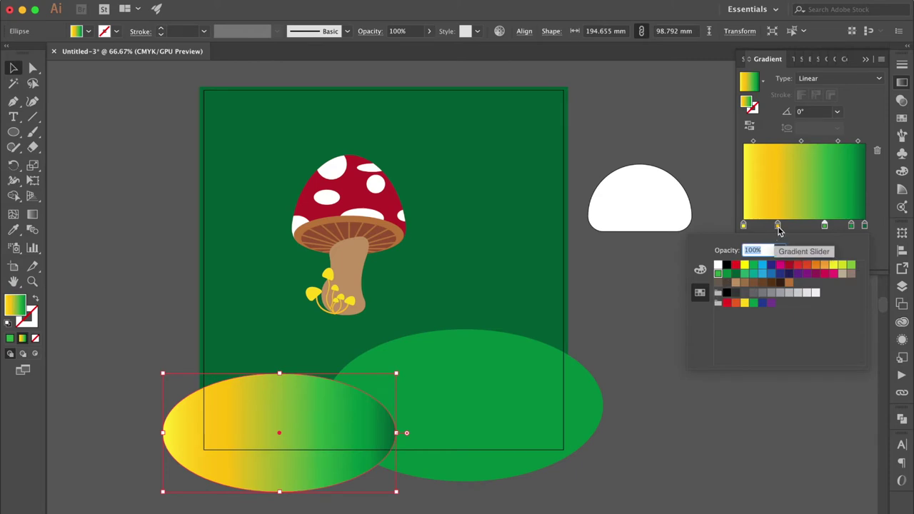
{"action": "double_click", "coordinate": [778, 227]}
{"action": "left_click", "coordinate": [852, 266]}
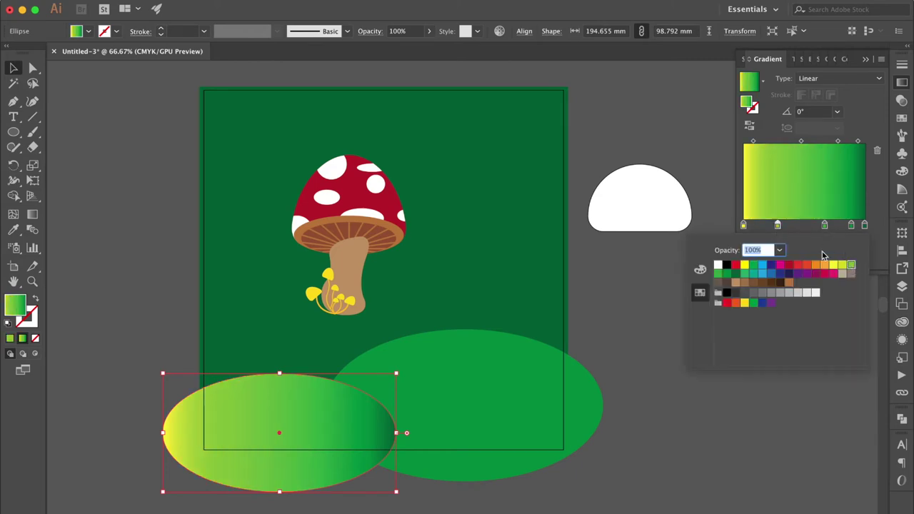
{"action": "left_click", "coordinate": [753, 268]}
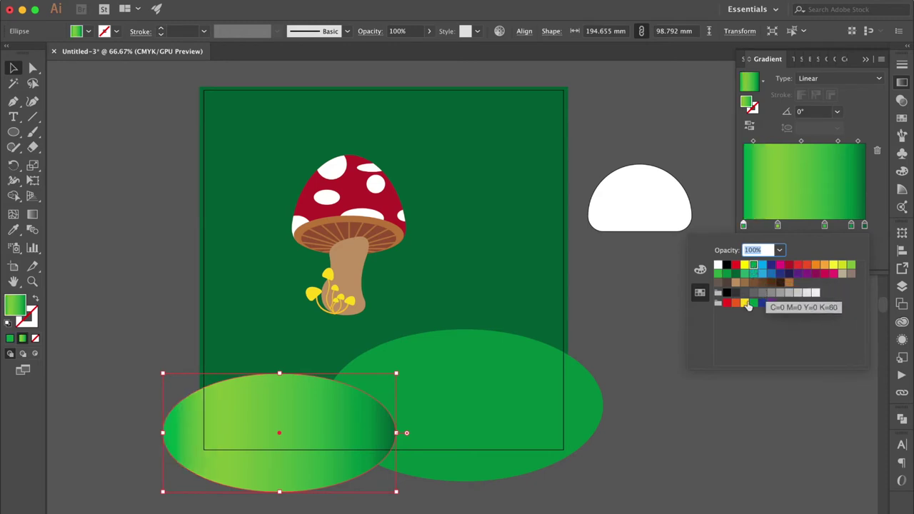
Switch the left ellipse's gradient type to Radial.
{"action": "left_click", "coordinate": [879, 83]}
{"action": "left_click", "coordinate": [838, 78]}
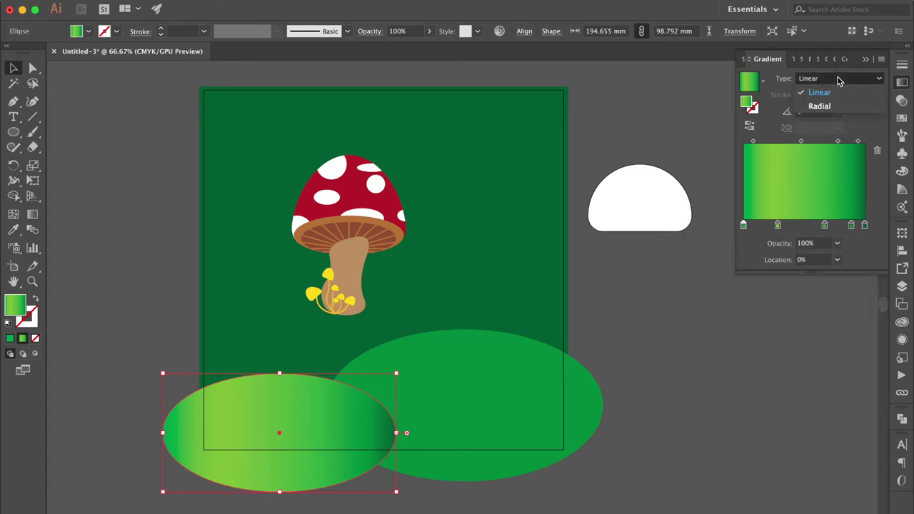
{"action": "left_click", "coordinate": [819, 107]}
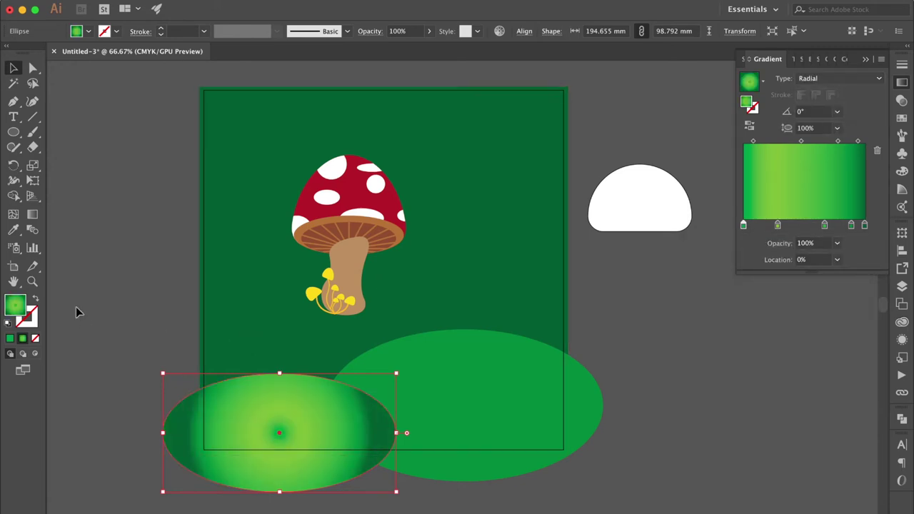
Widen and flatten the radial gradient into an oval, moving its bright centre lower.
{"action": "left_click", "coordinate": [32, 215]}
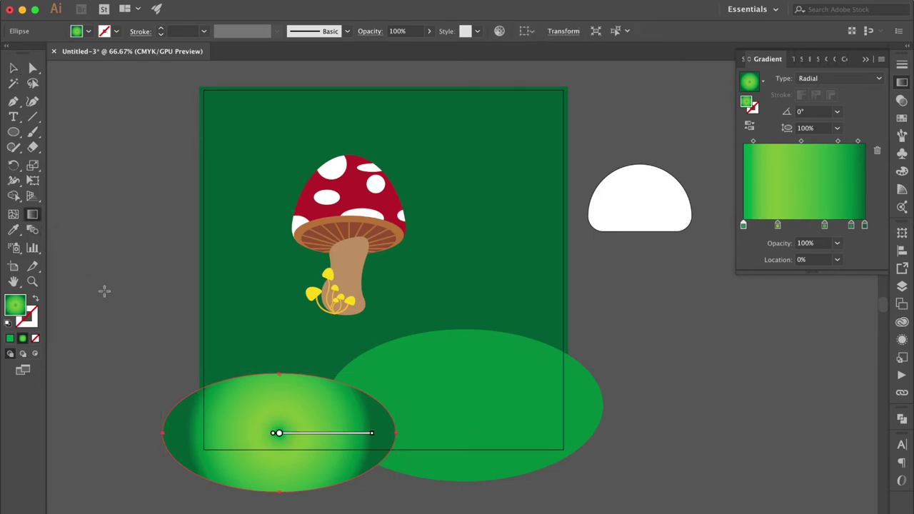
{"action": "scroll", "coordinate": [129, 300], "scroll_direction": "down", "scroll_amount": 2}
{"action": "scroll", "coordinate": [129, 300], "scroll_direction": "left", "scroll_amount": 1}
{"action": "left_click_drag", "start_coordinate": [383, 372], "coordinate": [412, 372]}
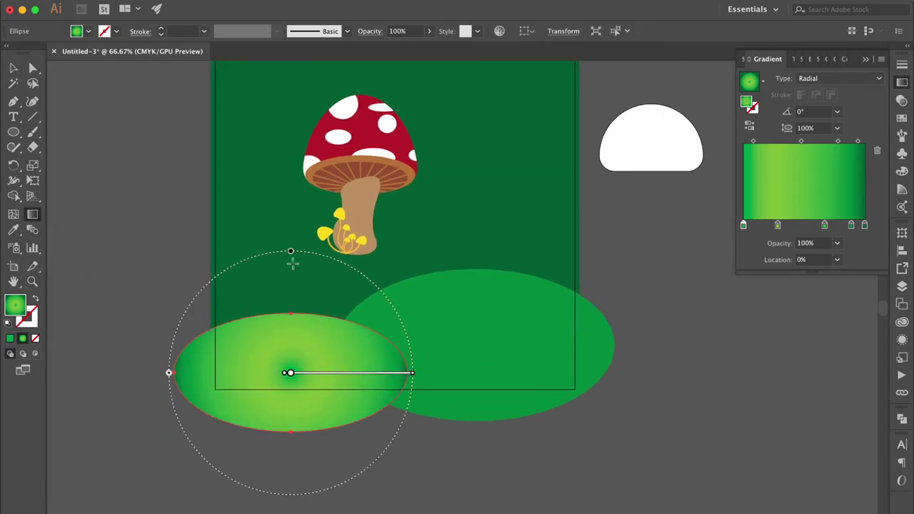
{"action": "left_click_drag", "start_coordinate": [291, 253], "coordinate": [290, 298]}
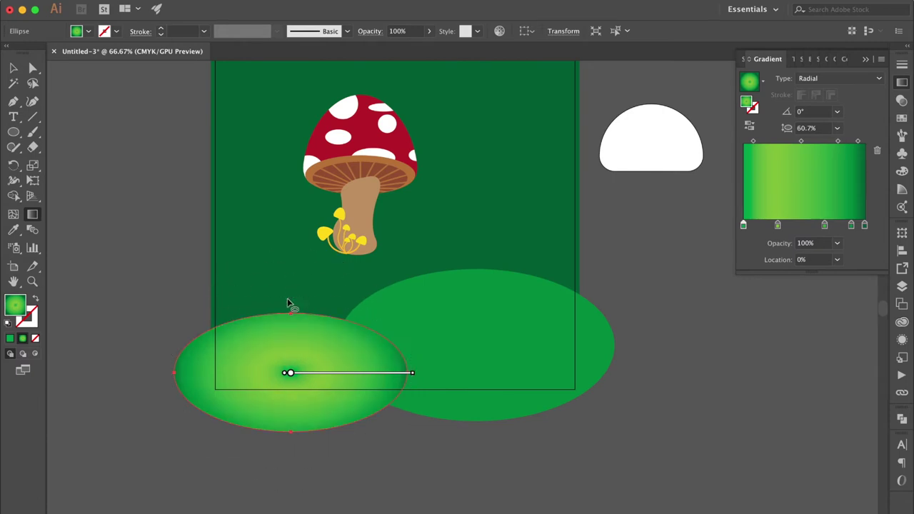
{"action": "mouse_move", "coordinate": [291, 376]}
{"action": "left_click_drag", "start_coordinate": [291, 374], "coordinate": [290, 397]}
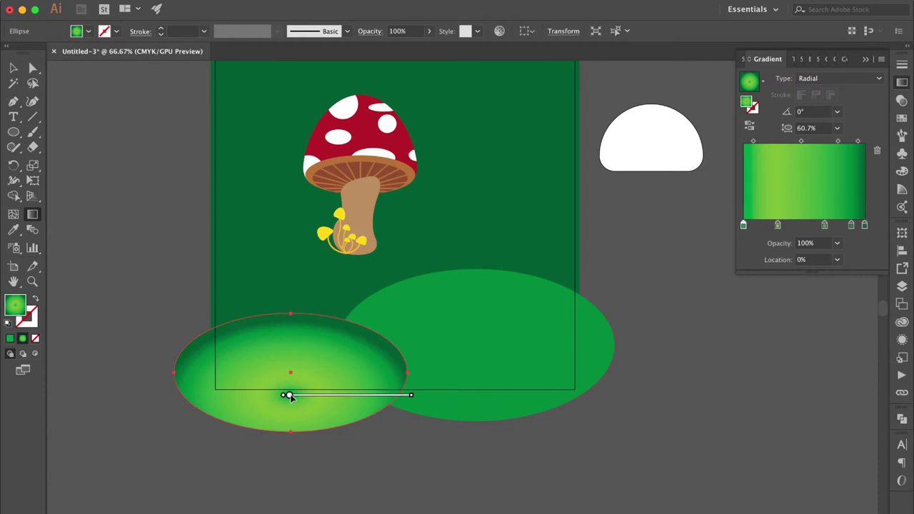
Pull a colour stop inward, enlarge and squash the gradient, and drop its centre near the bottom.
{"action": "mouse_move", "coordinate": [321, 383]}
{"action": "mouse_move", "coordinate": [381, 398]}
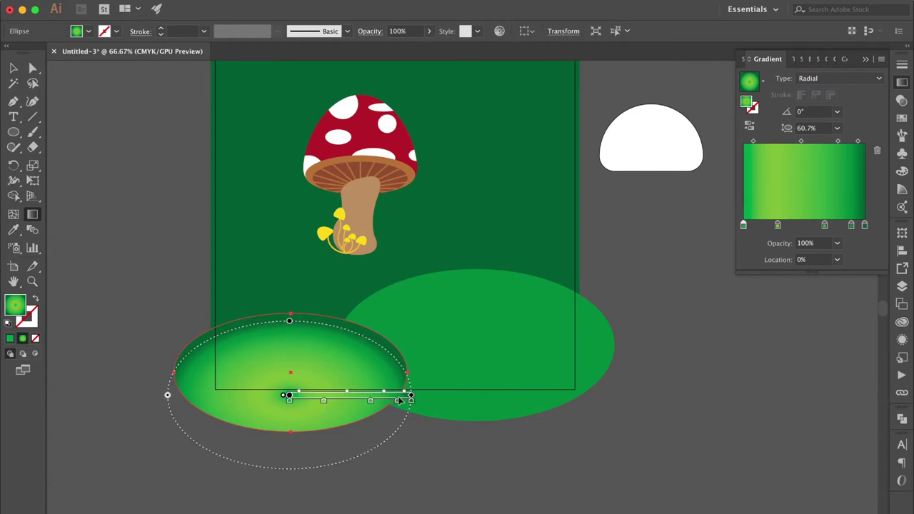
{"action": "left_click_drag", "start_coordinate": [370, 404], "coordinate": [312, 402]}
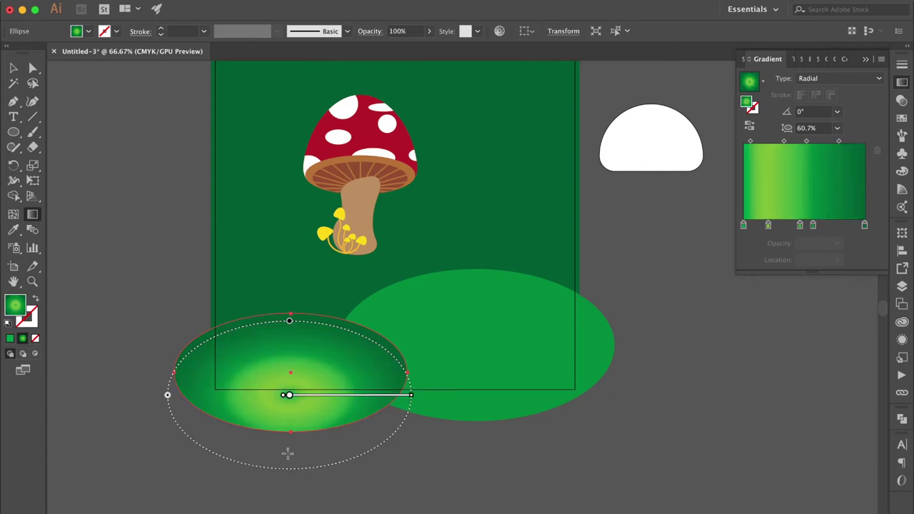
{"action": "left_click_drag", "start_coordinate": [167, 397], "coordinate": [122, 396]}
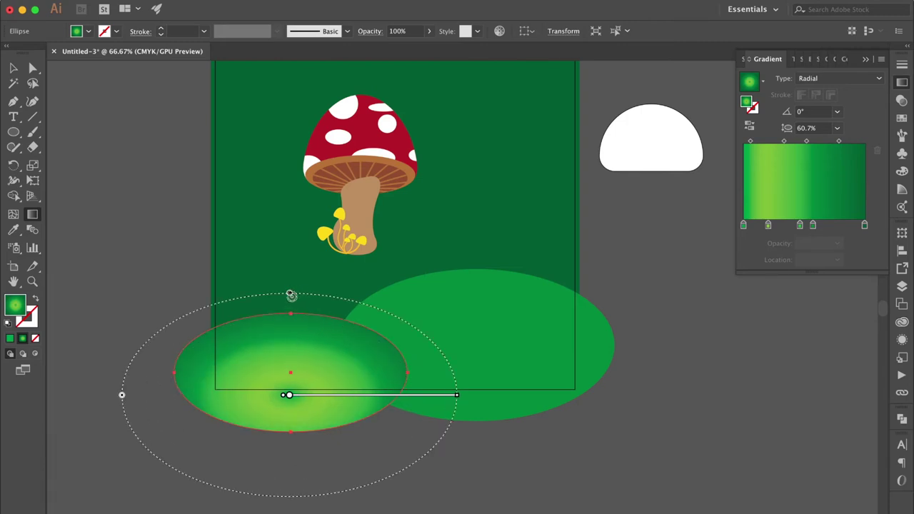
{"action": "left_click_drag", "start_coordinate": [289, 293], "coordinate": [289, 305]}
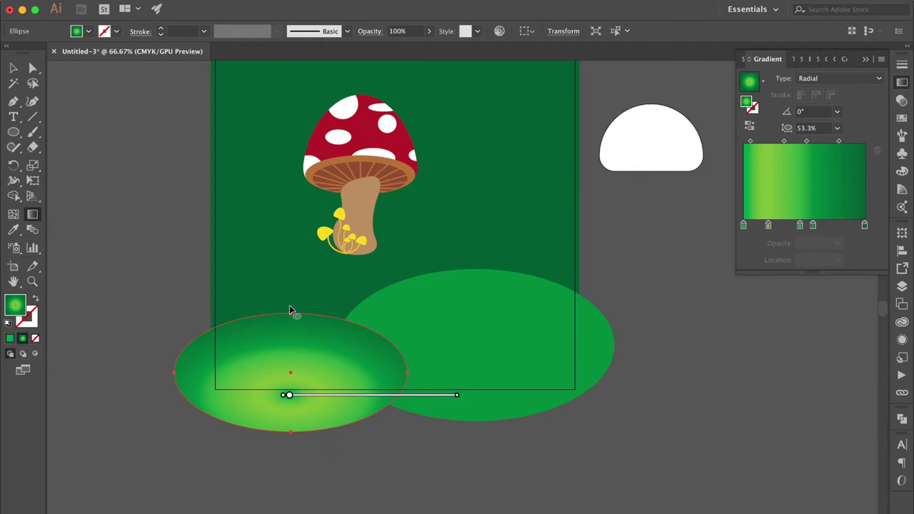
{"action": "mouse_move", "coordinate": [289, 398]}
{"action": "left_click_drag", "start_coordinate": [289, 398], "coordinate": [285, 418]}
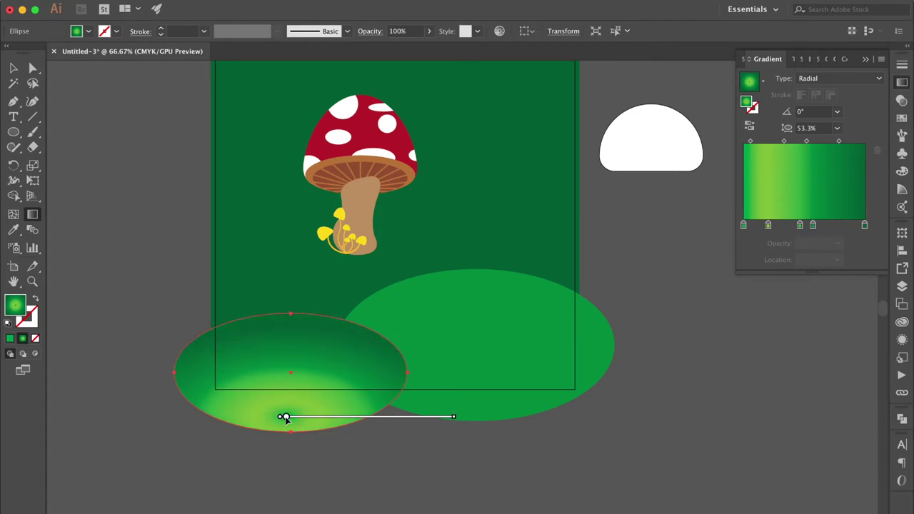
{"action": "mouse_move", "coordinate": [285, 416]}
{"action": "mouse_move", "coordinate": [457, 426]}
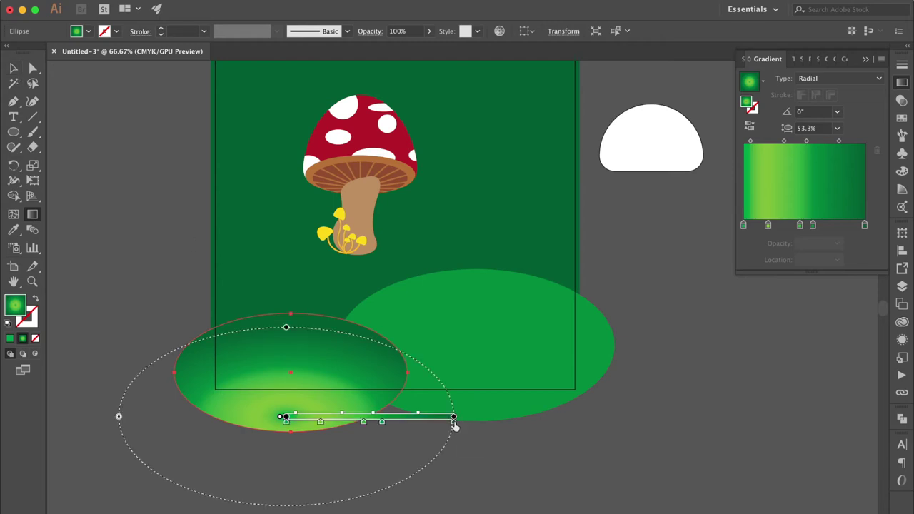
{"action": "double_click", "coordinate": [453, 422]}
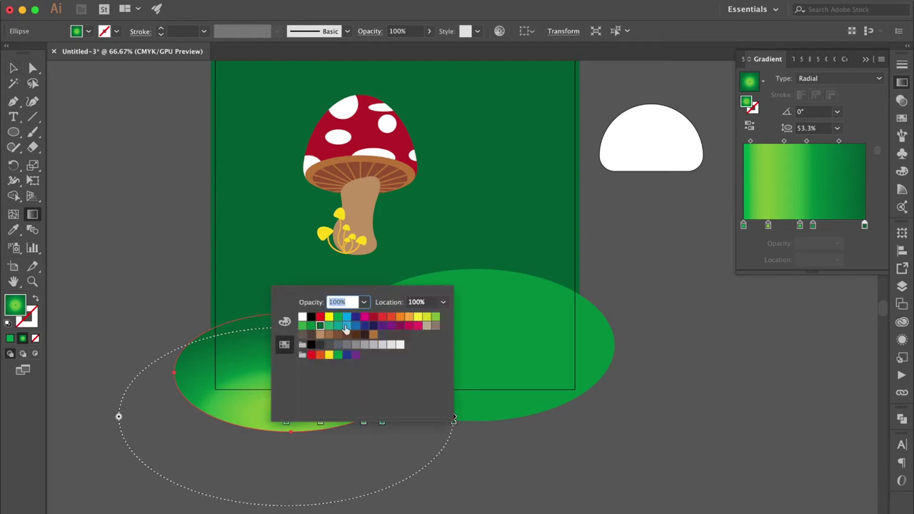
Raise the outer gradient stop's K value from 30 to 37 using CMYK sliders.
{"action": "left_click", "coordinate": [285, 321]}
{"action": "left_click_drag", "start_coordinate": [366, 379], "coordinate": [372, 375]}
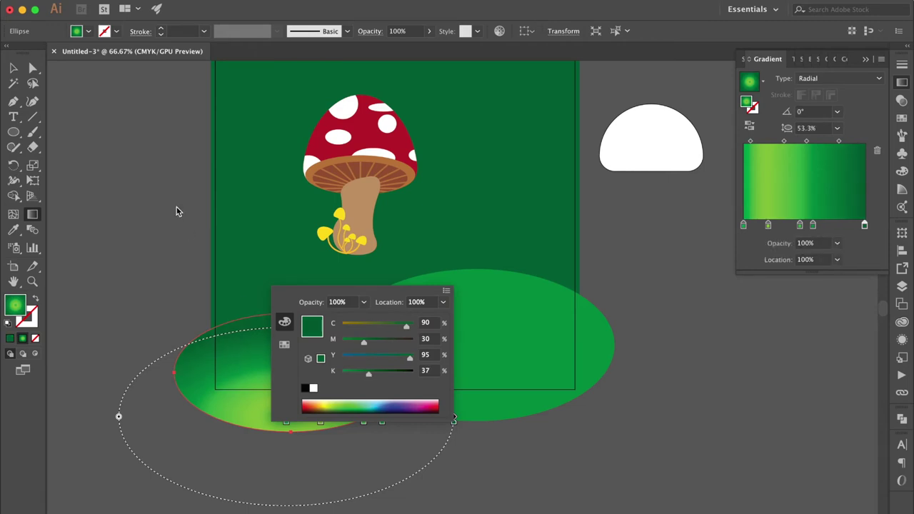
{"action": "left_click", "coordinate": [16, 68]}
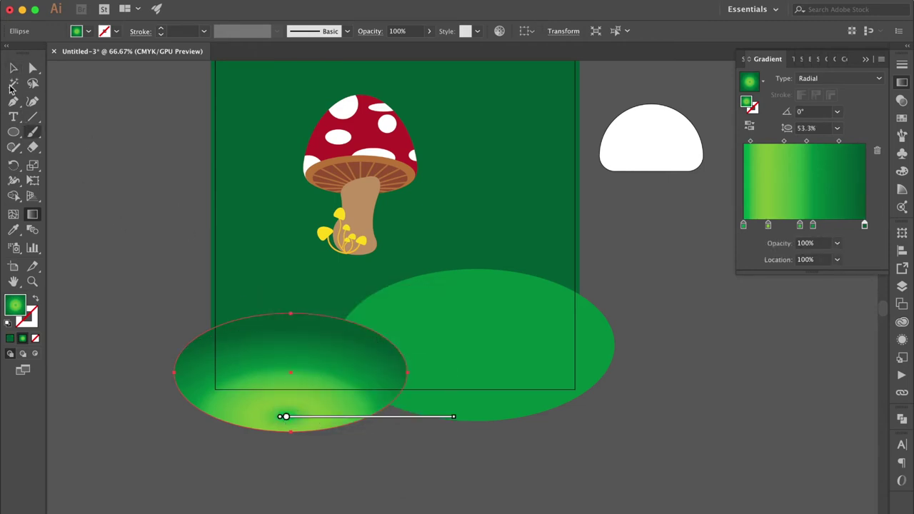
Copy the left ellipse's radial gradient onto the right green ellipse with the Eyedropper.
{"action": "left_click", "coordinate": [14, 69]}
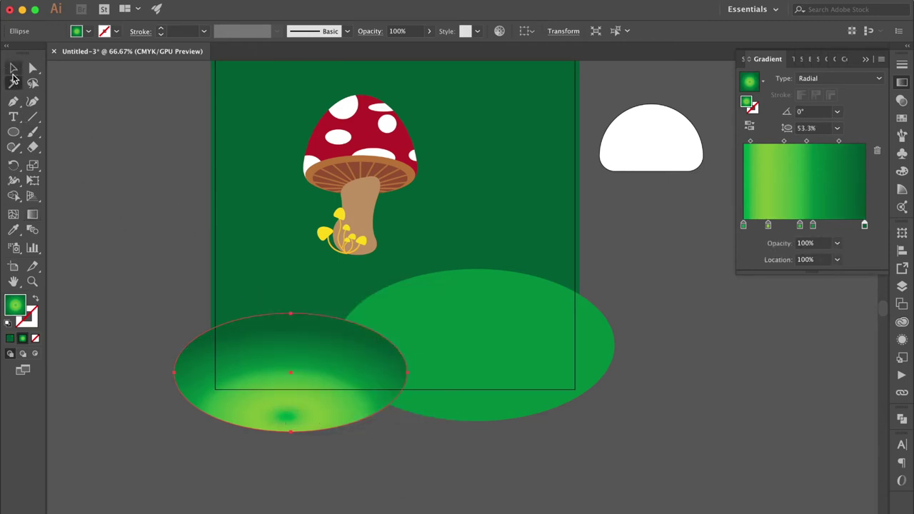
{"action": "left_click", "coordinate": [102, 177]}
{"action": "left_click", "coordinate": [444, 330]}
{"action": "left_click", "coordinate": [13, 229]}
{"action": "left_click", "coordinate": [289, 344]}
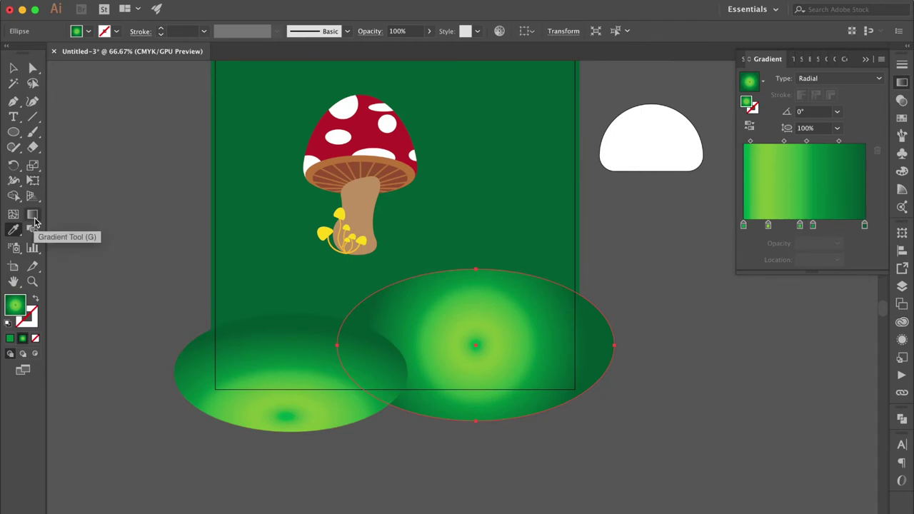
Widen, flatten and lower the right ellipse's radial gradient so its highlight sits near the bottom.
{"action": "left_click", "coordinate": [33, 215]}
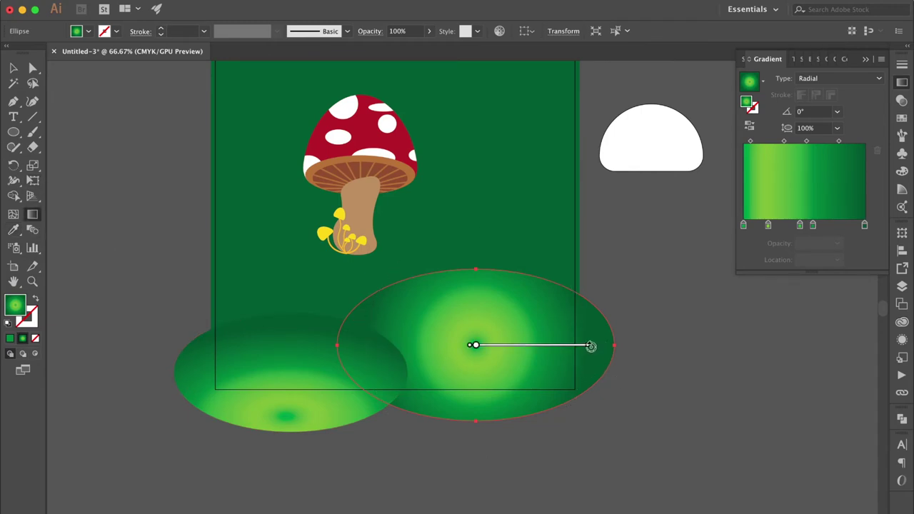
{"action": "left_click_drag", "start_coordinate": [611, 345], "coordinate": [661, 345]}
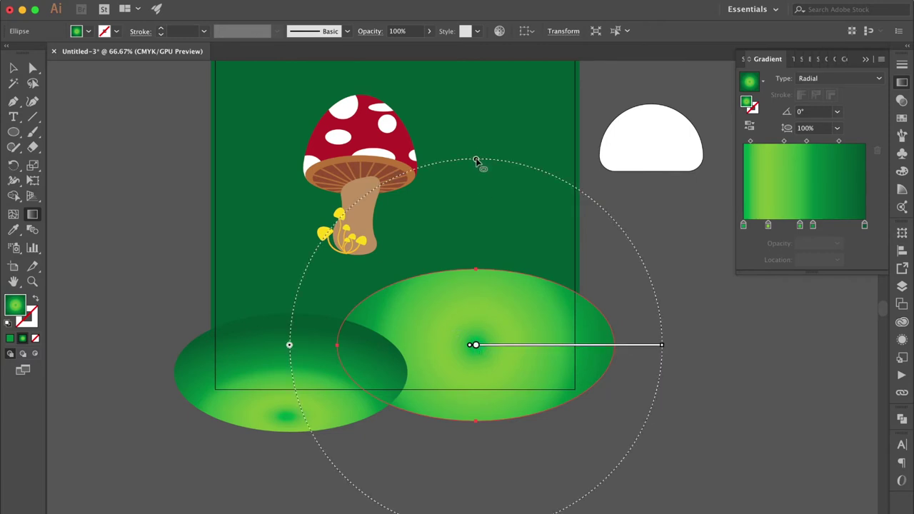
{"action": "left_click_drag", "start_coordinate": [477, 160], "coordinate": [480, 245]}
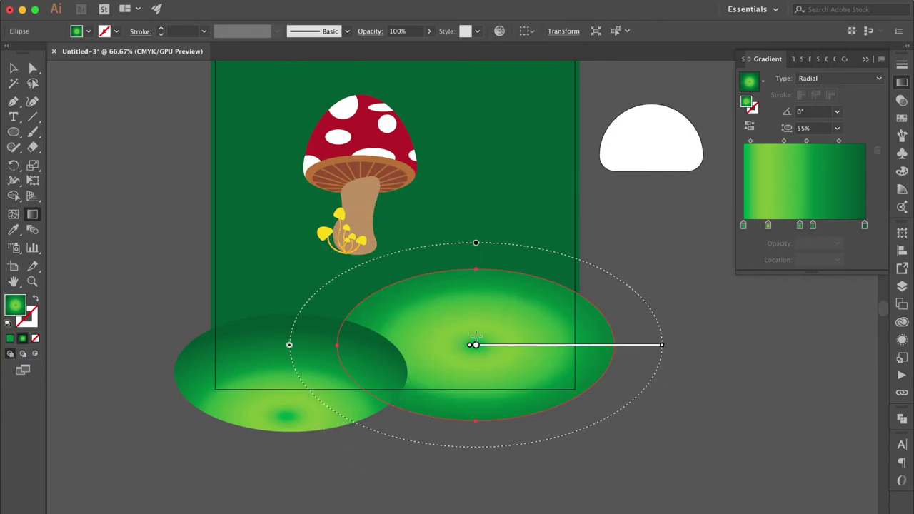
{"action": "left_click_drag", "start_coordinate": [473, 347], "coordinate": [478, 368]}
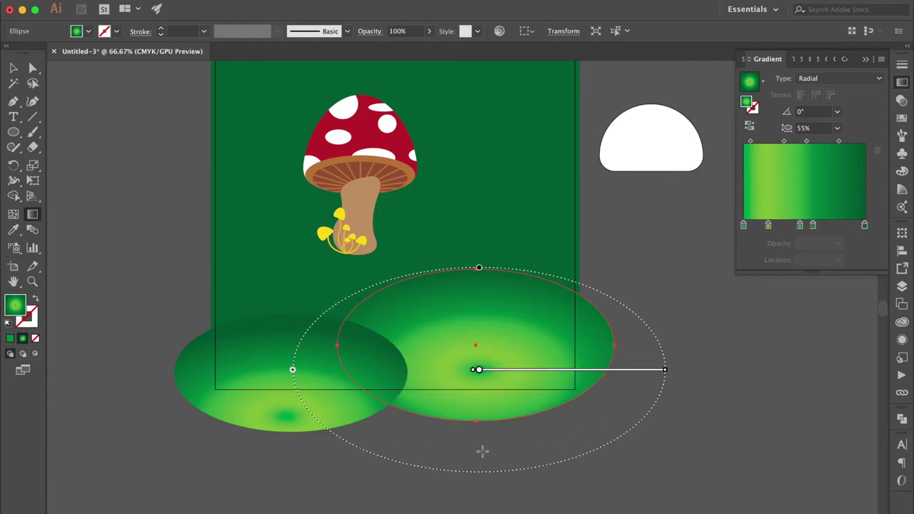
{"action": "scroll", "coordinate": [482, 450], "scroll_direction": "down", "scroll_amount": 5}
{"action": "left_click_drag", "start_coordinate": [263, 293], "coordinate": [278, 290]}
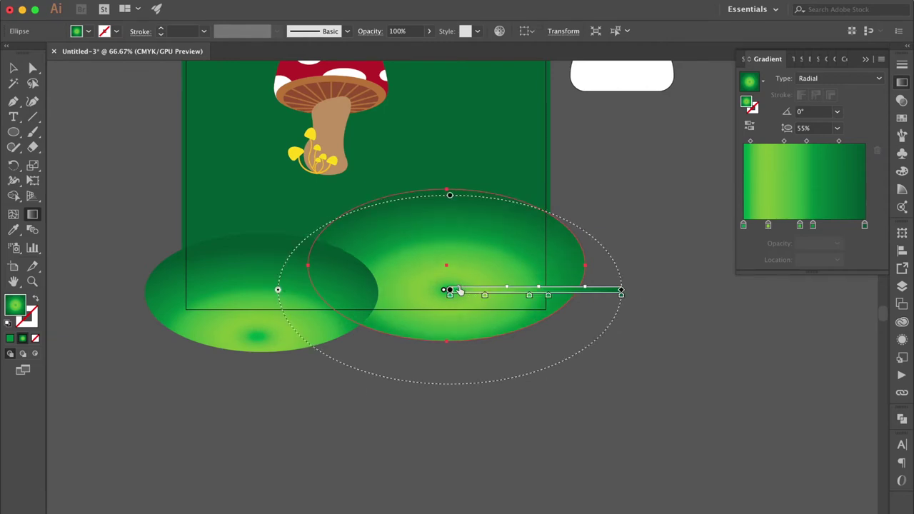
{"action": "mouse_move", "coordinate": [448, 291]}
{"action": "left_mouse_down"}
{"action": "mouse_move", "coordinate": [450, 313]}
{"action": "mouse_move", "coordinate": [479, 320]}
{"action": "mouse_move", "coordinate": [470, 329]}
{"action": "left_mouse_up"}
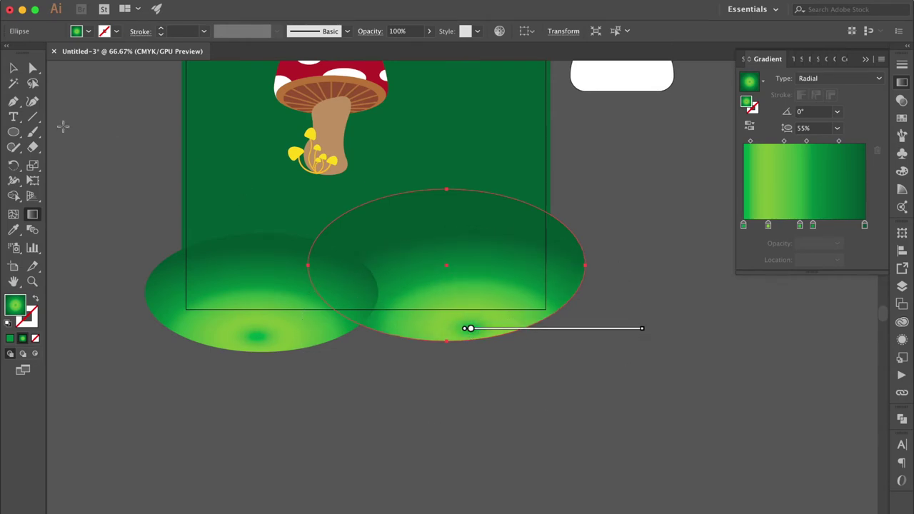
{"action": "left_click", "coordinate": [13, 68]}
{"action": "left_click", "coordinate": [94, 168]}
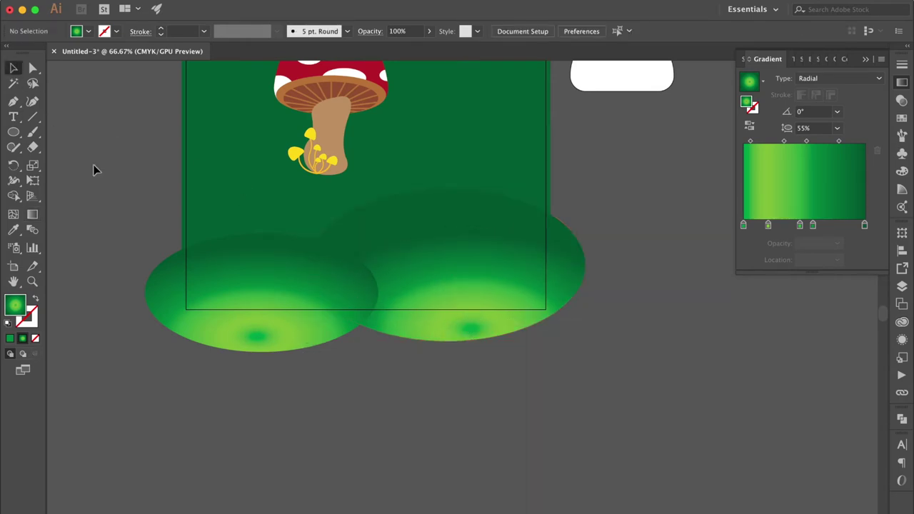
Delete both hills' parts outside the artboard, including the bottom sliver, with Shape Builder.
{"action": "scroll", "coordinate": [94, 169], "scroll_direction": "up", "scroll_amount": 5}
{"action": "left_click", "coordinate": [333, 206]}
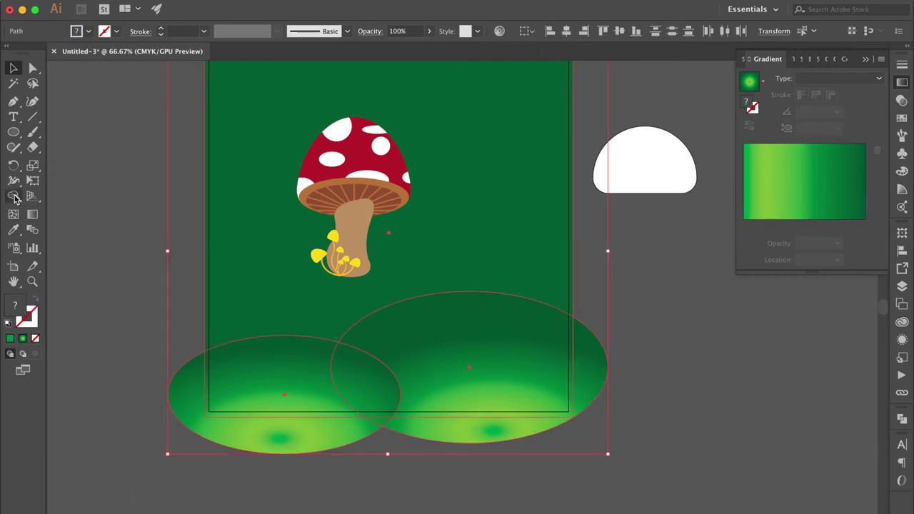
{"action": "left_click", "coordinate": [14, 197]}
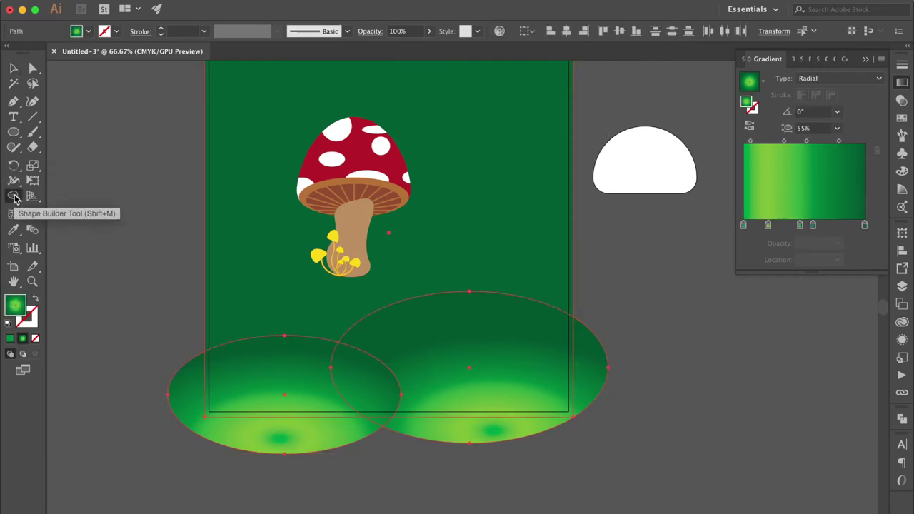
{"action": "left_click", "coordinate": [229, 435], "text": "alt"}
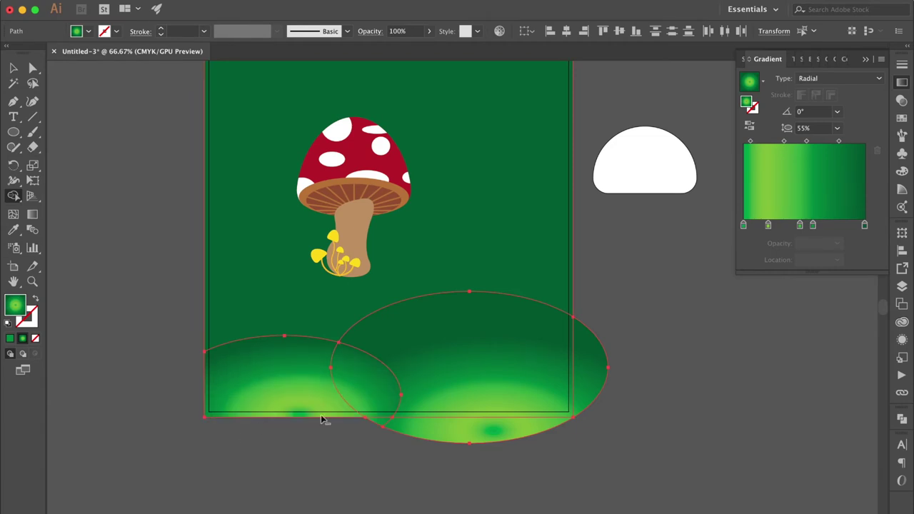
{"action": "left_click", "coordinate": [478, 431], "text": "alt"}
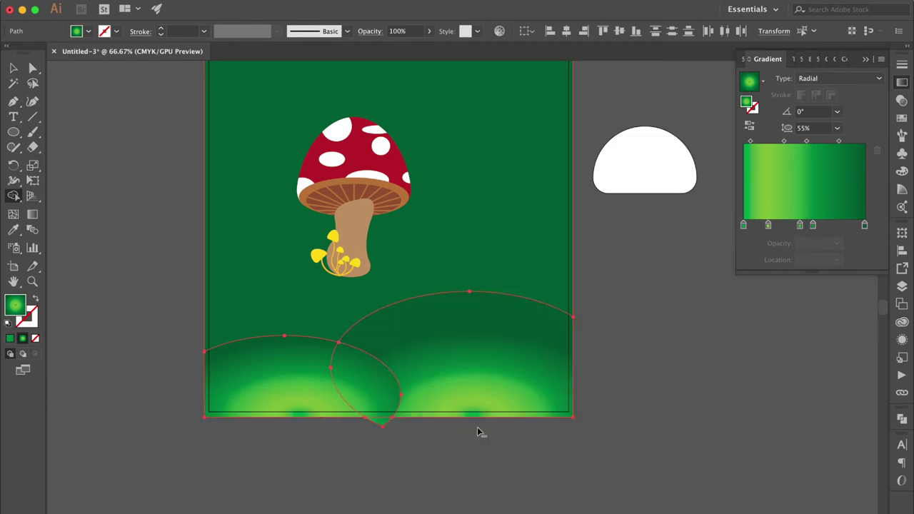
{"action": "left_click", "coordinate": [383, 424], "text": "alt"}
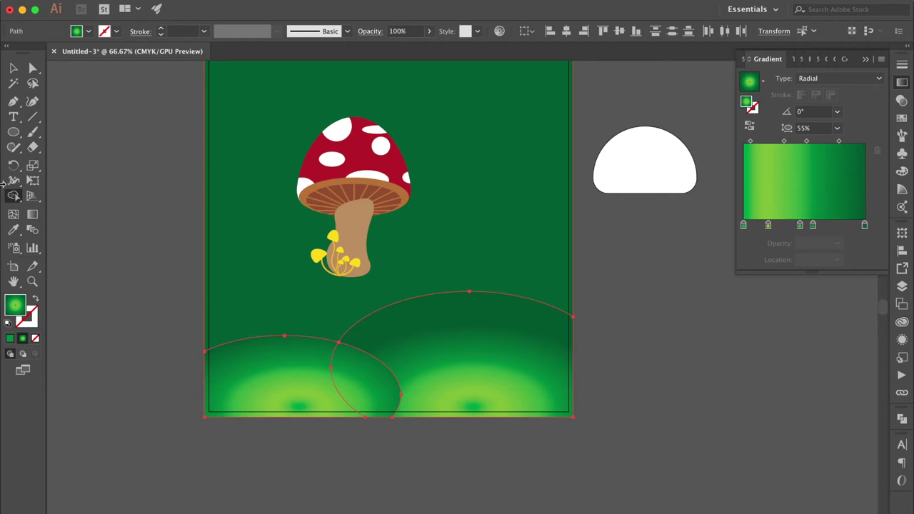
{"action": "left_click", "coordinate": [13, 67]}
{"action": "left_click", "coordinate": [150, 202]}
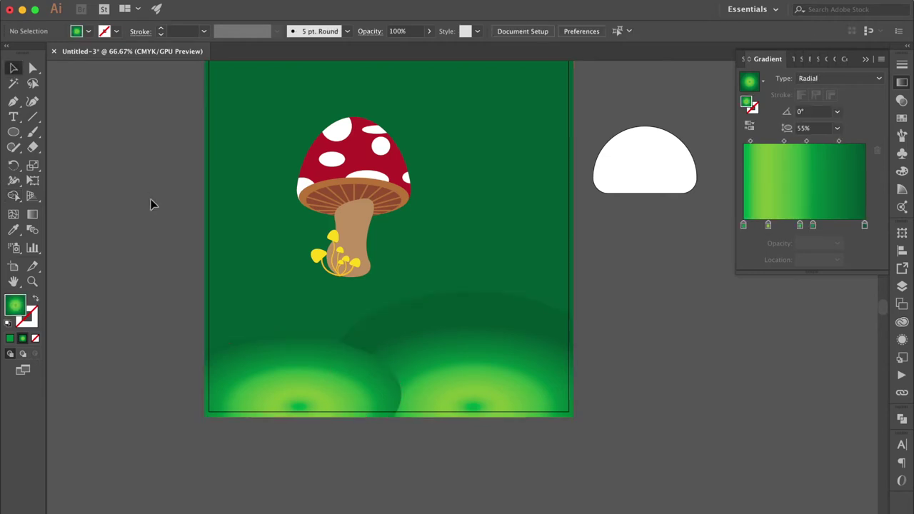
{"action": "left_click", "coordinate": [351, 365]}
Lower, widen and flatten the left hill's radial glow, spreading its middle colour stop.
{"action": "left_click", "coordinate": [31, 213]}
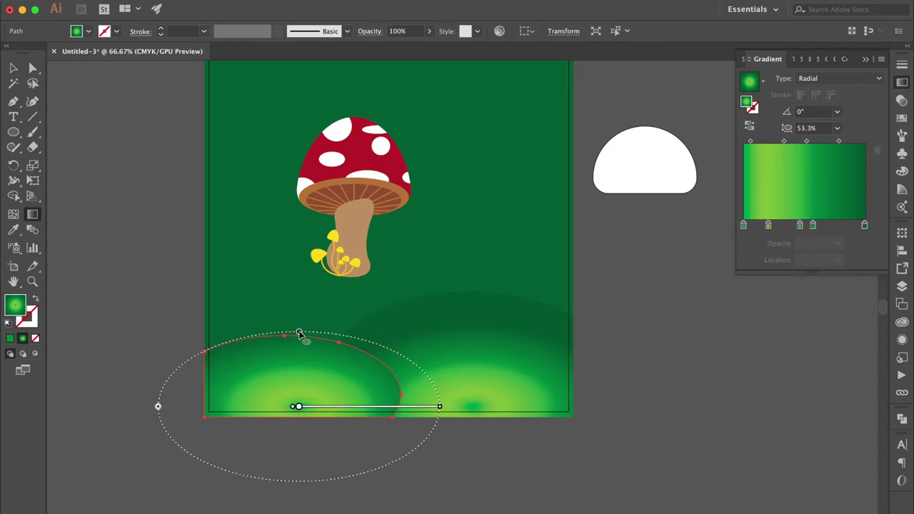
{"action": "left_click_drag", "start_coordinate": [299, 332], "coordinate": [298, 321]}
{"action": "left_click_drag", "start_coordinate": [317, 413], "coordinate": [298, 420]}
{"action": "left_click_drag", "start_coordinate": [138, 413], "coordinate": [82, 417]}
{"action": "left_click_drag", "start_coordinate": [281, 415], "coordinate": [282, 430]}
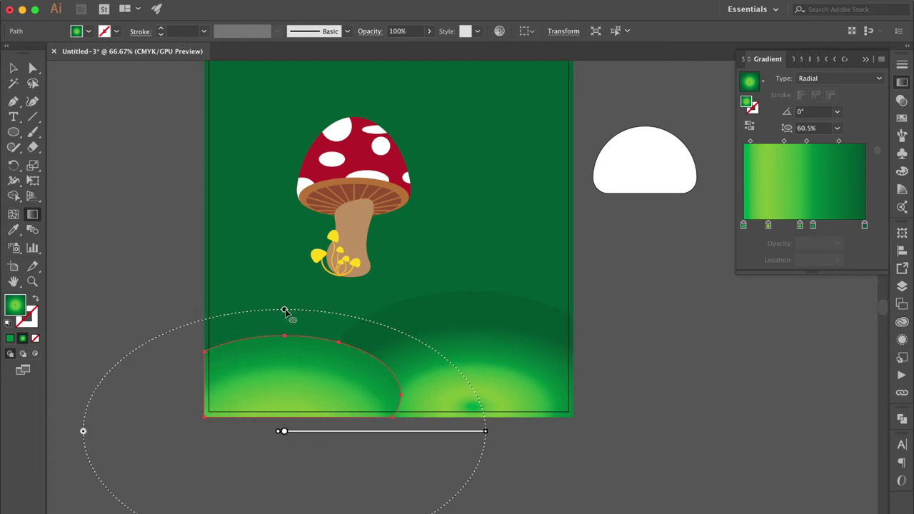
{"action": "left_click_drag", "start_coordinate": [285, 311], "coordinate": [284, 324]}
{"action": "left_click", "coordinate": [13, 68]}
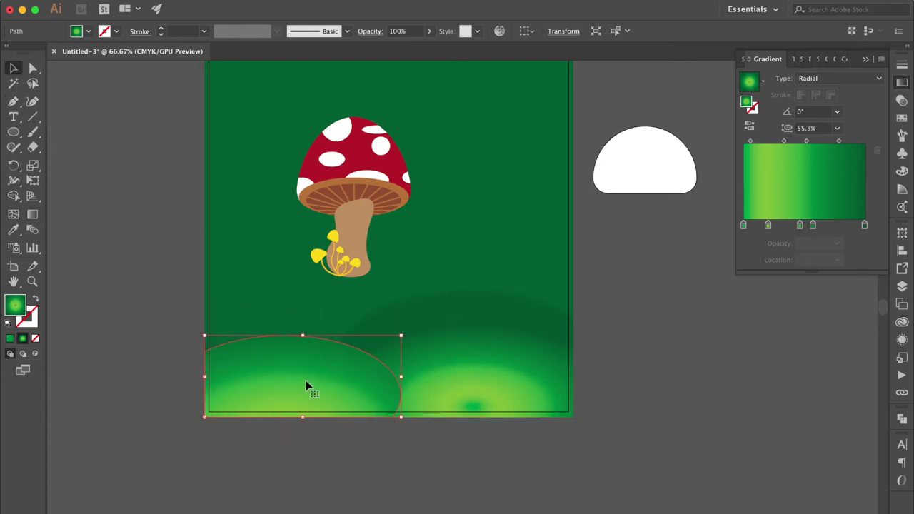
{"action": "left_click", "coordinate": [32, 214]}
{"action": "left_click_drag", "start_coordinate": [377, 437], "coordinate": [359, 438]}
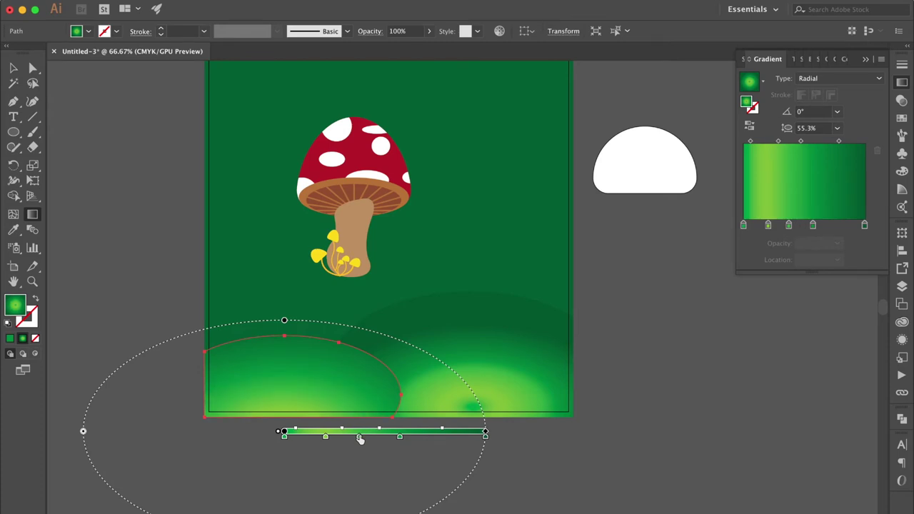
{"action": "mouse_move", "coordinate": [457, 435]}
{"action": "left_click_drag", "start_coordinate": [428, 430], "coordinate": [430, 432]}
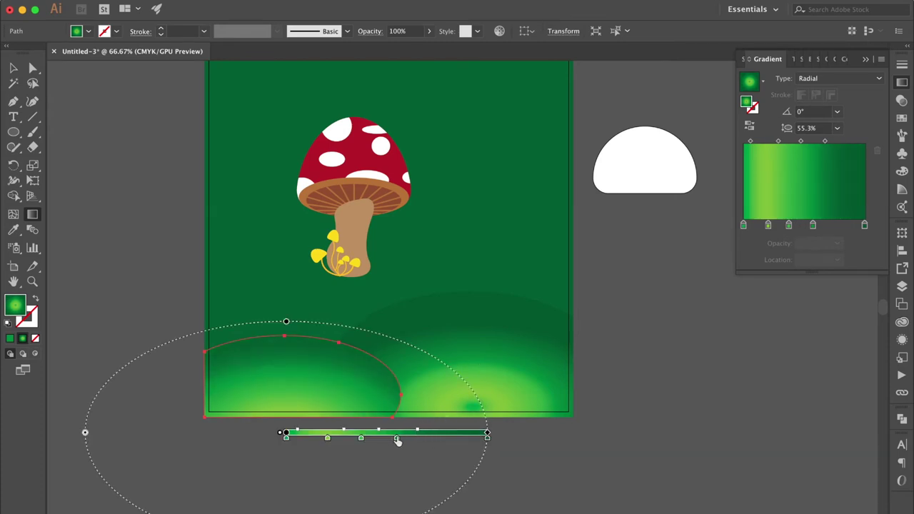
Widen and lower the right hill's radial glow, sliding its middle colour stops left.
{"action": "left_click", "coordinate": [484, 330]}
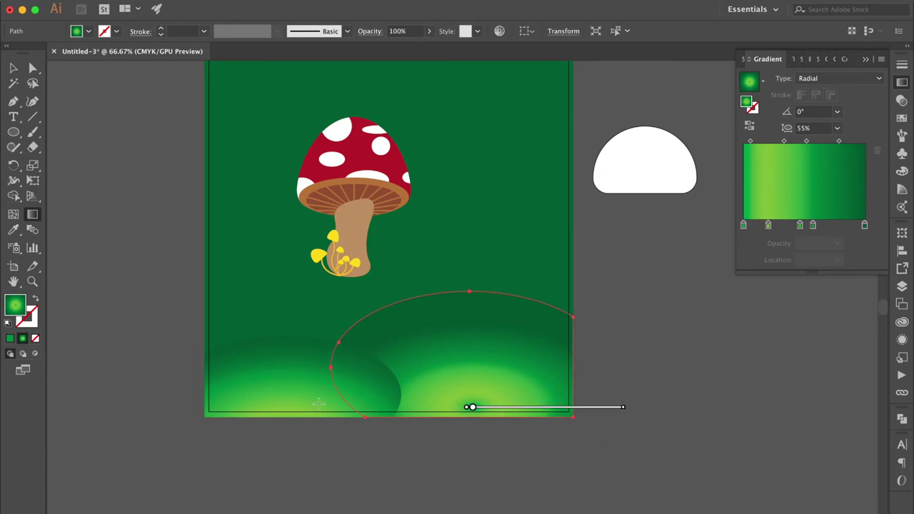
{"action": "left_click_drag", "start_coordinate": [319, 404], "coordinate": [285, 410]}
{"action": "mouse_move", "coordinate": [578, 411]}
{"action": "left_mouse_down"}
{"action": "mouse_move", "coordinate": [579, 424]}
{"action": "mouse_move", "coordinate": [546, 427]}
{"action": "left_mouse_up"}
{"action": "left_click_drag", "start_coordinate": [473, 316], "coordinate": [474, 314]}
{"action": "left_click_drag", "start_coordinate": [472, 421], "coordinate": [499, 425]}
{"action": "left_click_drag", "start_coordinate": [606, 428], "coordinate": [564, 429]}
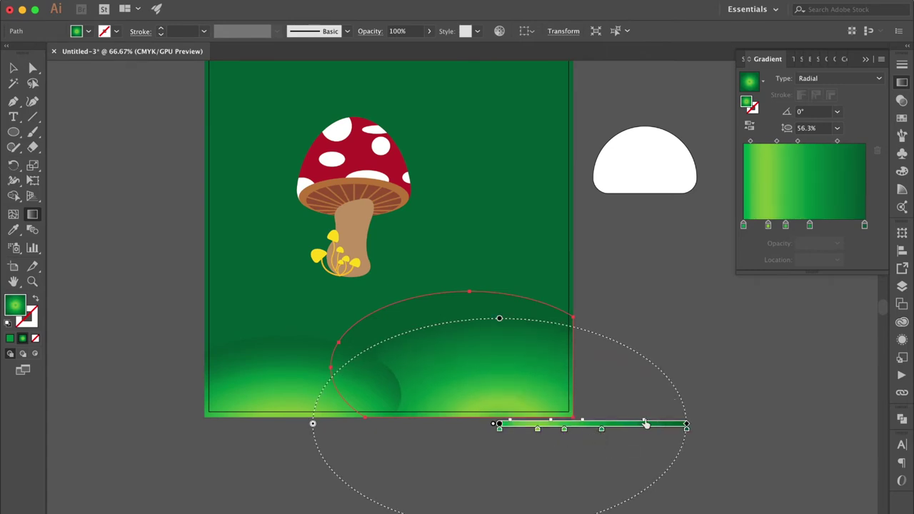
{"action": "left_click", "coordinate": [13, 68]}
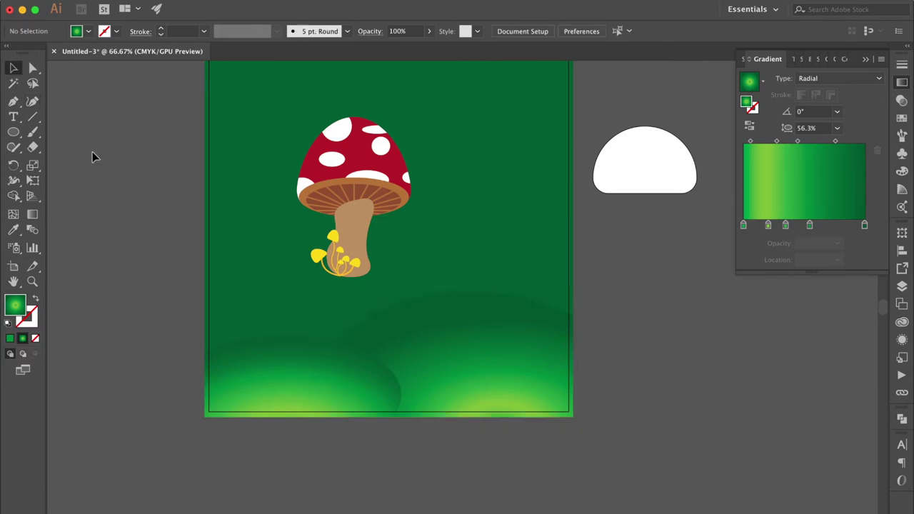
{"action": "left_click", "coordinate": [91, 157]}
{"action": "left_click", "coordinate": [902, 286]}
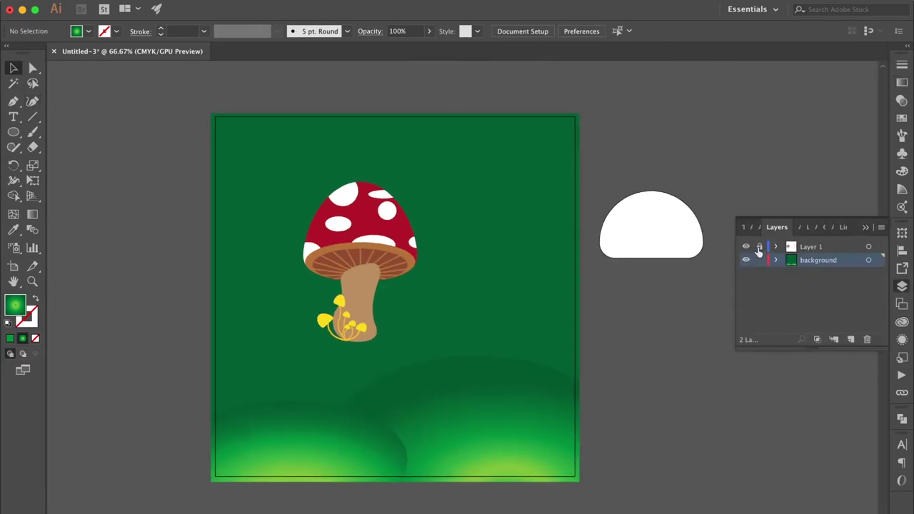
Unlock Layer 1 and move the mushroom down and to the left.
{"action": "left_click", "coordinate": [759, 247]}
{"action": "left_click", "coordinate": [360, 214]}
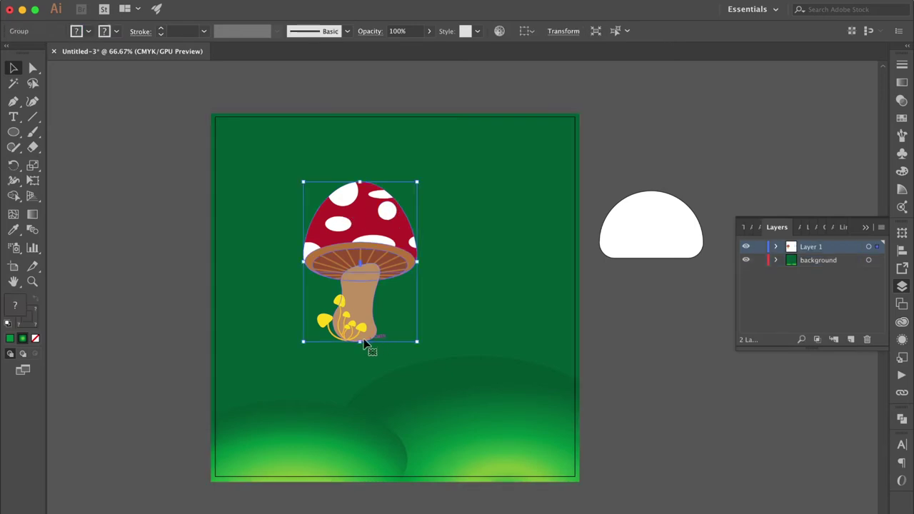
{"action": "left_click_drag", "start_coordinate": [368, 221], "coordinate": [308, 283]}
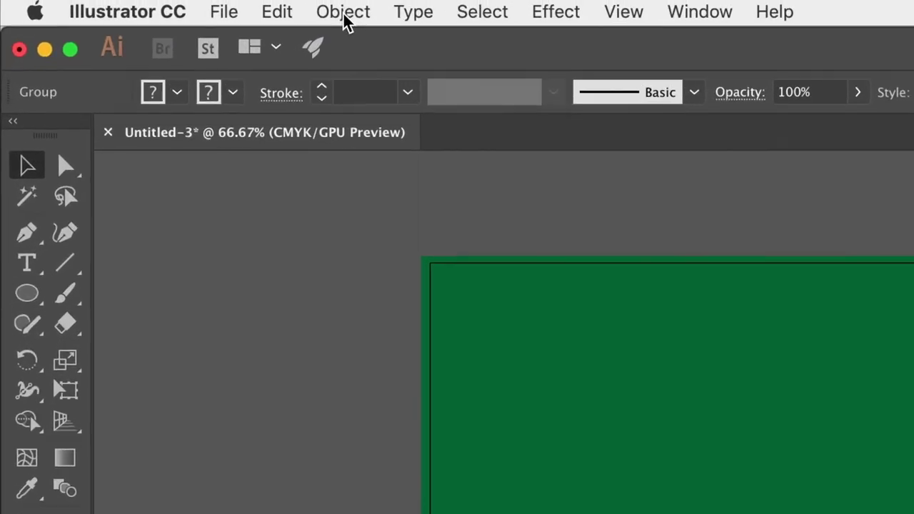
Expand the mushroom via Object > Expand with only Stroke checked.
{"action": "left_click", "coordinate": [346, 21]}
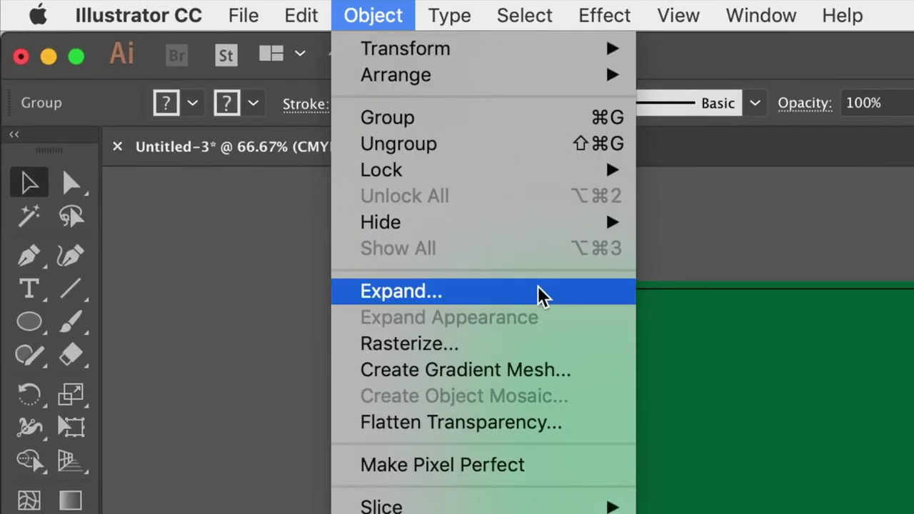
{"action": "left_click", "coordinate": [481, 301]}
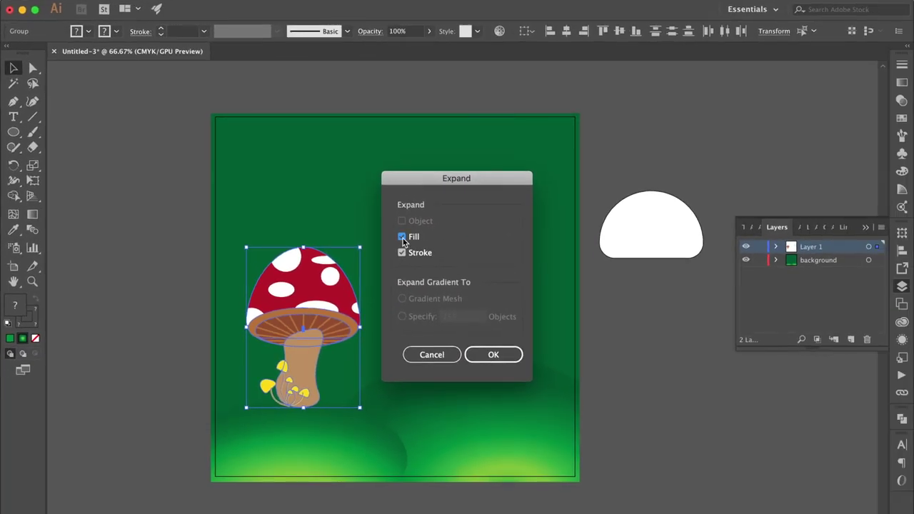
{"action": "left_click", "coordinate": [402, 239]}
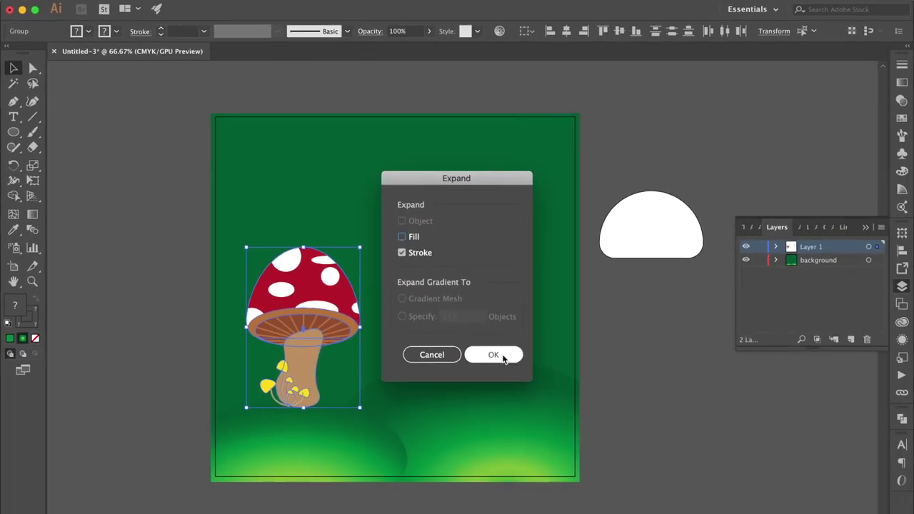
{"action": "left_click", "coordinate": [493, 355]}
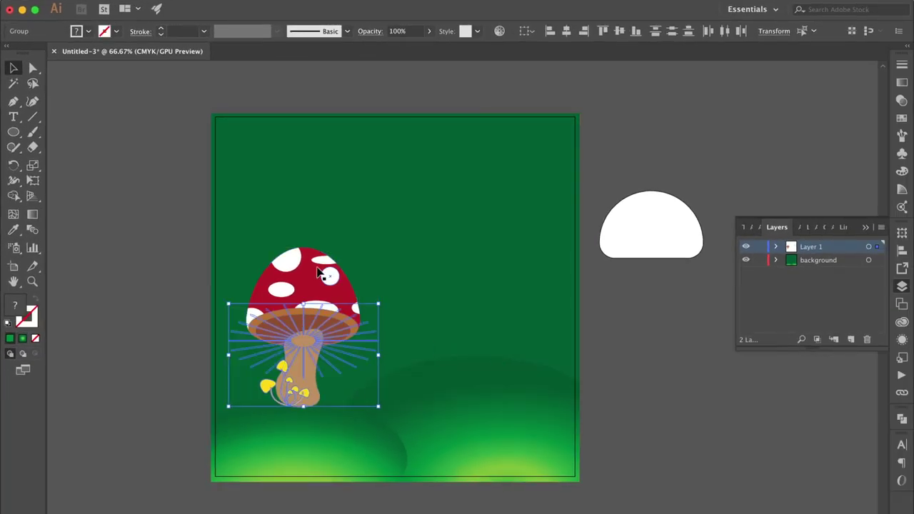
Scale up the whole mushroom group and set it onto the left hill.
{"action": "left_click", "coordinate": [171, 287]}
{"action": "left_click", "coordinate": [289, 389]}
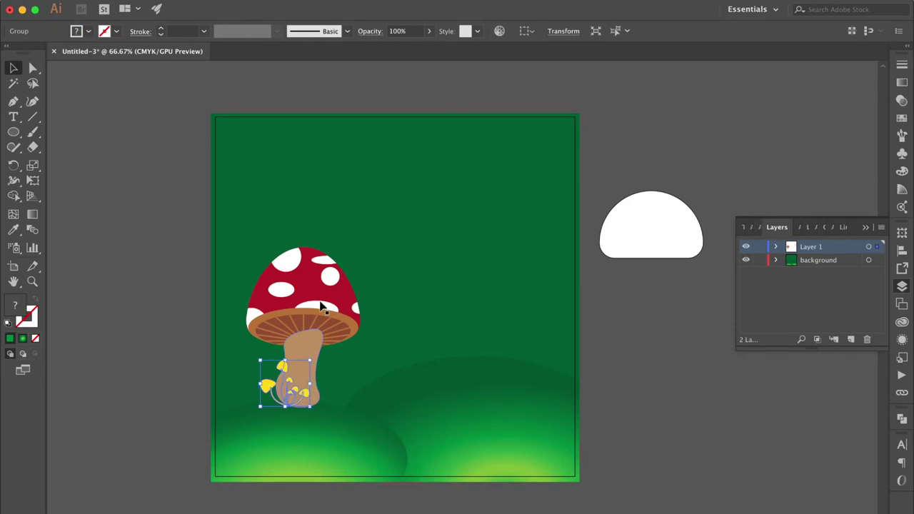
{"action": "left_click", "coordinate": [317, 248], "text": "shift"}
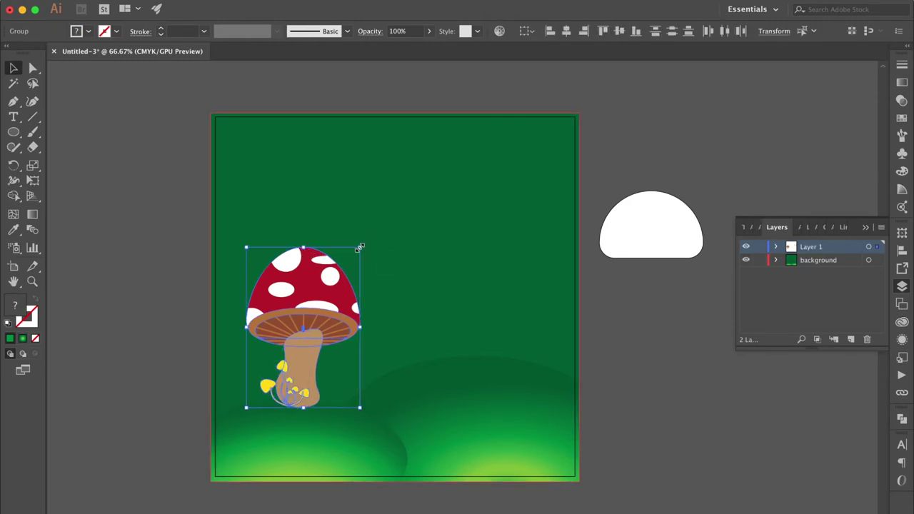
{"action": "left_click_drag", "start_coordinate": [361, 246], "coordinate": [389, 214]}
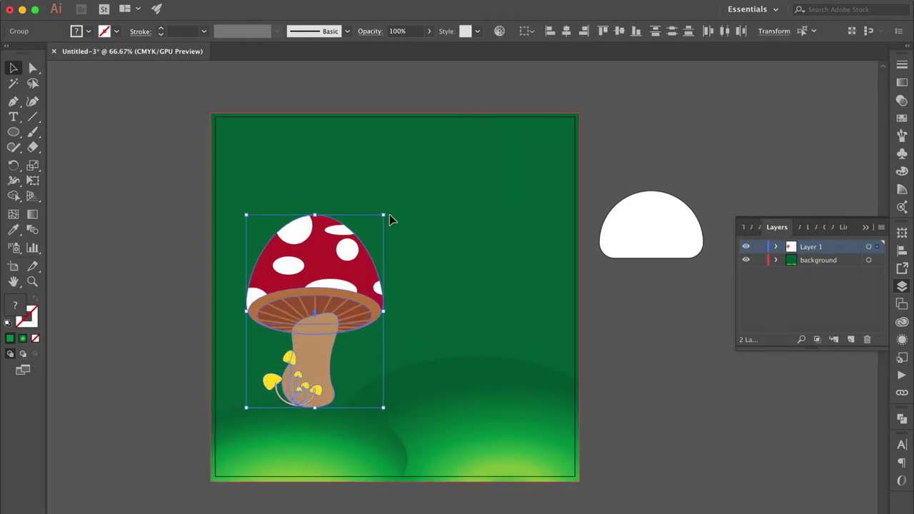
{"action": "left_click_drag", "start_coordinate": [345, 264], "coordinate": [340, 273]}
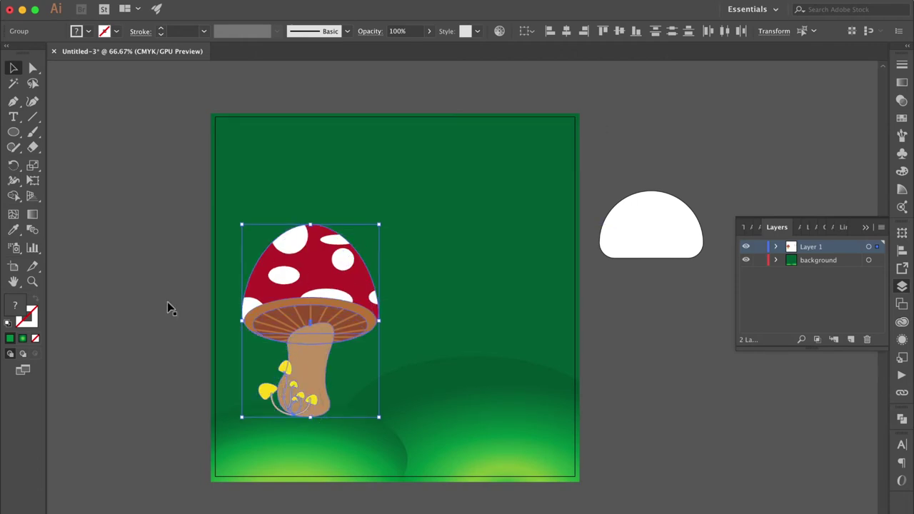
{"action": "left_click", "coordinate": [139, 320]}
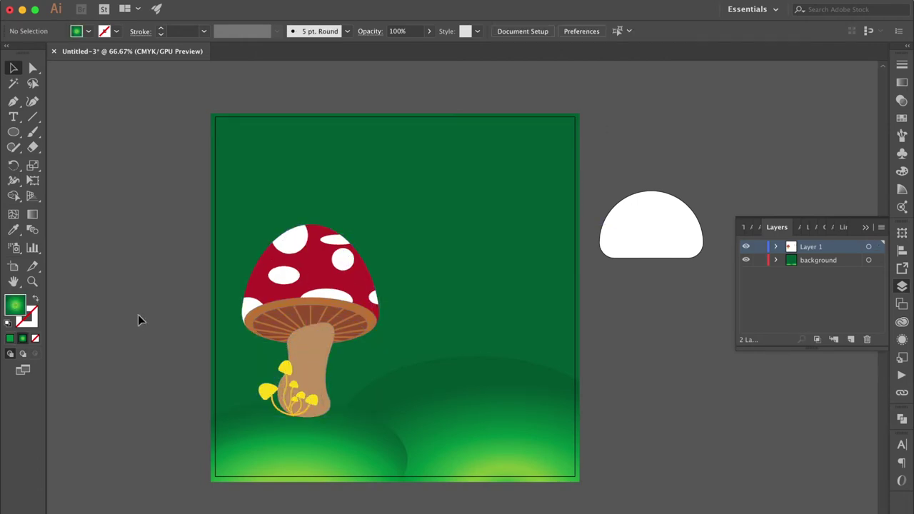
Duplicate the red cap to the right of the mushroom and shrink it to about half.
{"action": "left_click", "coordinate": [37, 72]}
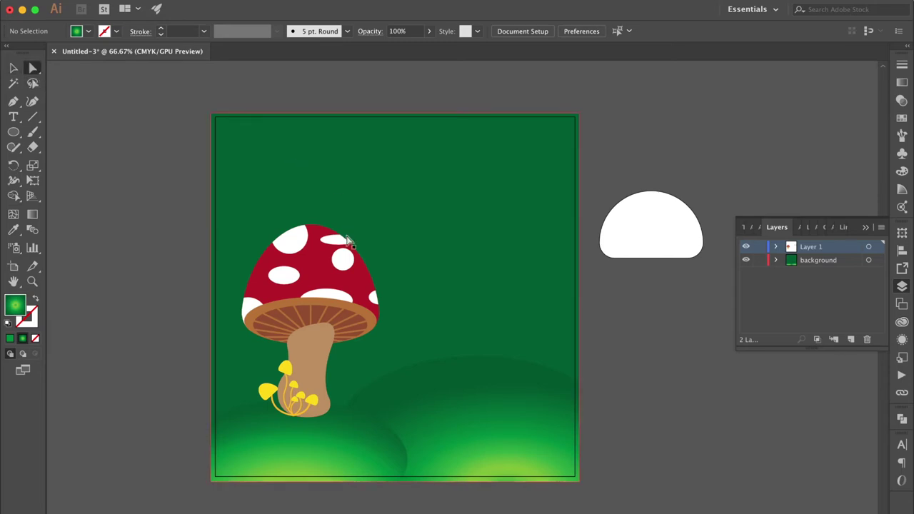
{"action": "left_click", "coordinate": [320, 271]}
{"action": "left_click_drag", "start_coordinate": [320, 271], "coordinate": [439, 280]}
{"action": "left_click", "coordinate": [13, 67]}
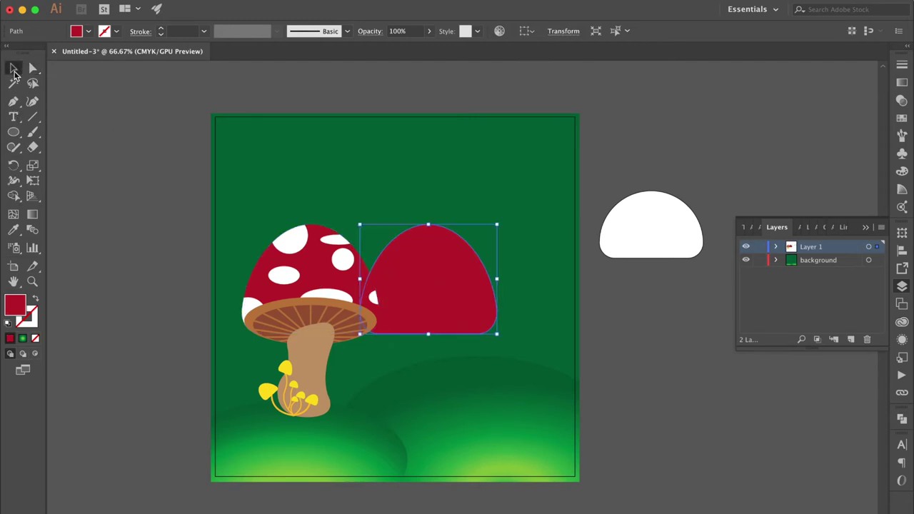
{"action": "left_click_drag", "start_coordinate": [428, 225], "coordinate": [426, 284]}
Fill the duplicated cap with a brighter red swatch.
{"action": "key", "text": "ctrl+plus"}
{"action": "key", "text": "ctrl+plus"}
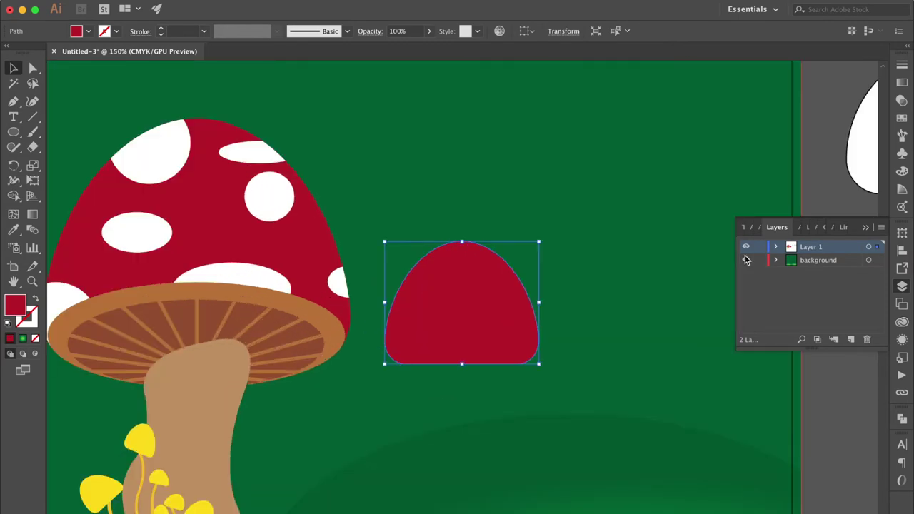
{"action": "left_click", "coordinate": [901, 118]}
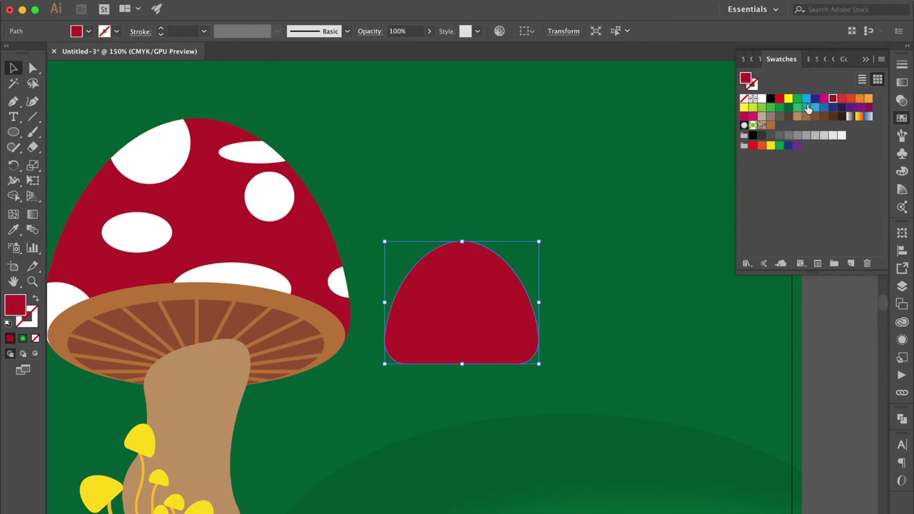
{"action": "left_click", "coordinate": [842, 99]}
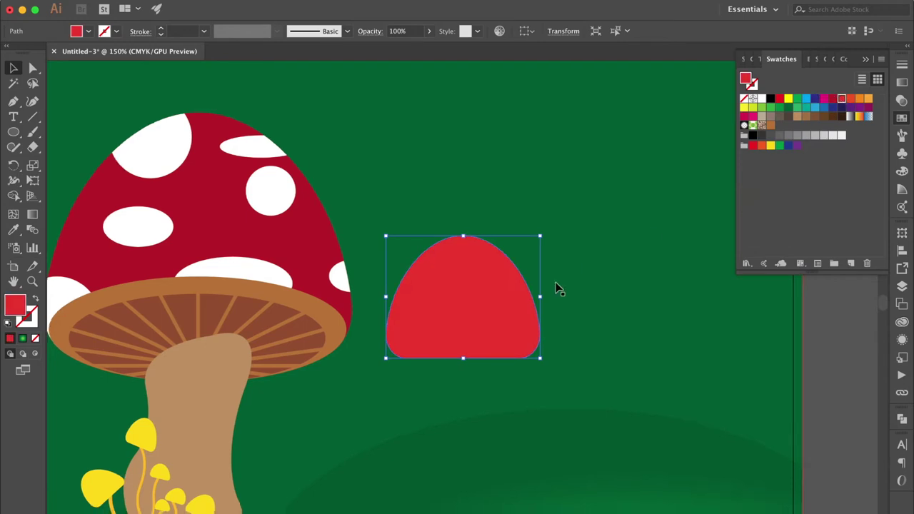
Shrink the small red cap further and place it beside the big stem.
{"action": "scroll", "coordinate": [554, 285], "scroll_direction": "down", "scroll_amount": 5}
{"action": "scroll", "coordinate": [555, 286], "scroll_direction": "left", "scroll_amount": 2}
{"action": "left_click_drag", "start_coordinate": [518, 185], "coordinate": [362, 305]}
{"action": "left_click_drag", "start_coordinate": [423, 229], "coordinate": [379, 265]}
{"action": "left_click_drag", "start_coordinate": [337, 308], "coordinate": [388, 336]}
{"action": "left_click_drag", "start_coordinate": [396, 301], "coordinate": [379, 321]}
{"action": "mouse_move", "coordinate": [327, 341]}
{"action": "left_mouse_down"}
{"action": "mouse_move", "coordinate": [302, 325]}
{"action": "mouse_move", "coordinate": [320, 340]}
{"action": "left_mouse_up"}
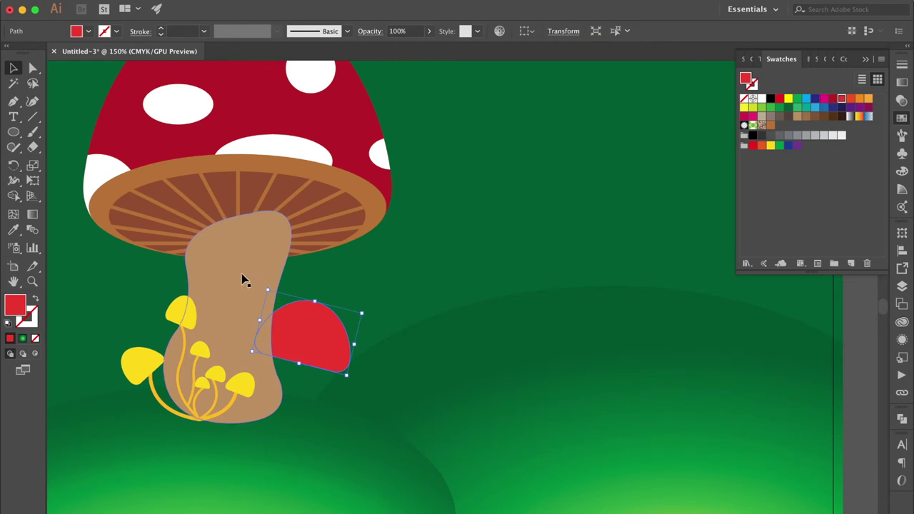
Copy and paste the tan mushroom stem.
{"action": "left_click", "coordinate": [33, 70]}
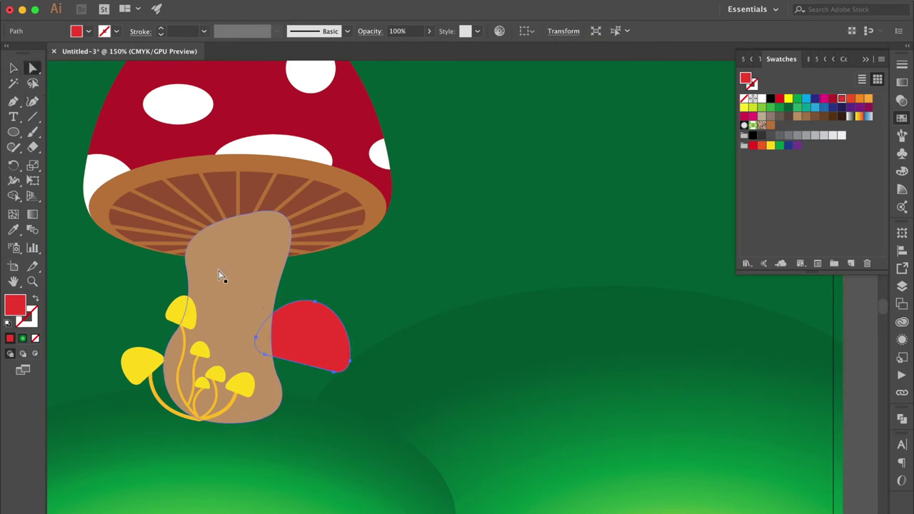
{"action": "left_click", "coordinate": [227, 285]}
{"action": "key", "text": "super+c"}
{"action": "key", "text": "super+v"}
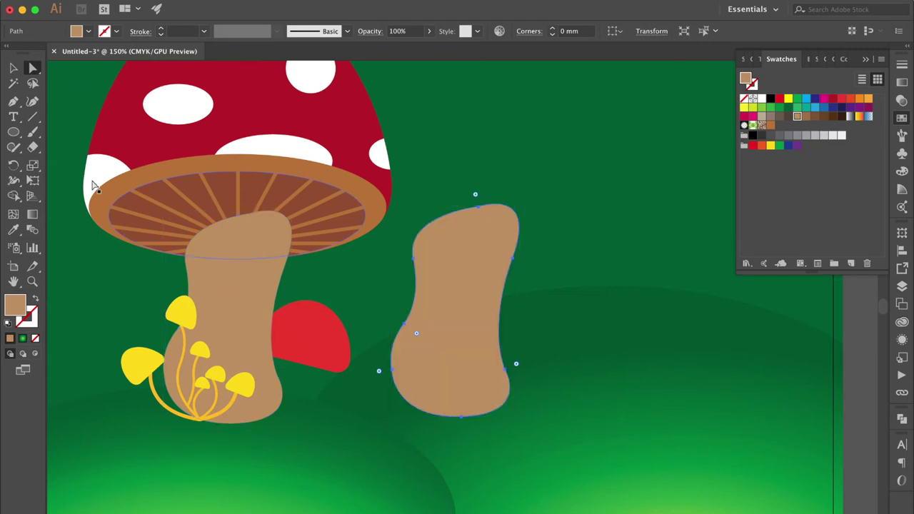
Shrink the stem copy, place it under the red cap, set K to 7%, and send it backward.
{"action": "left_click", "coordinate": [13, 67]}
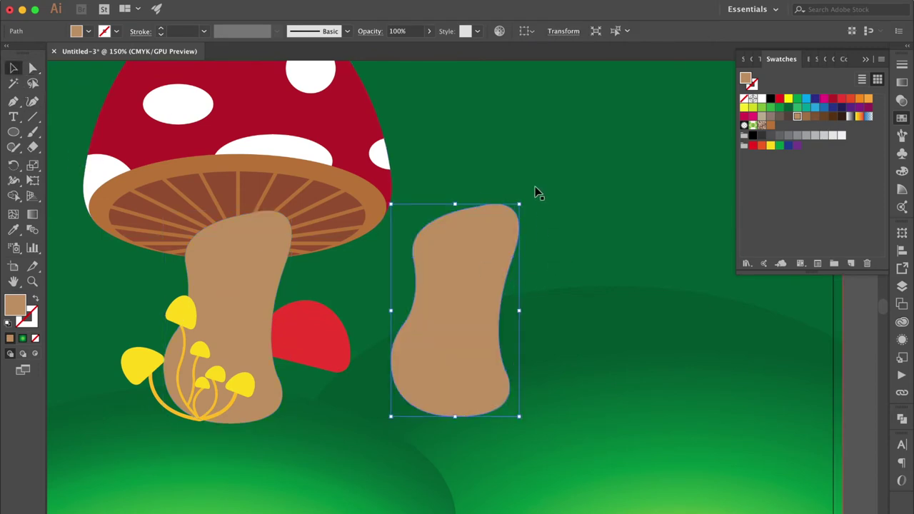
{"action": "left_click_drag", "start_coordinate": [521, 203], "coordinate": [437, 288]}
{"action": "left_click_drag", "start_coordinate": [419, 368], "coordinate": [298, 366]}
{"action": "left_click", "coordinate": [902, 171]}
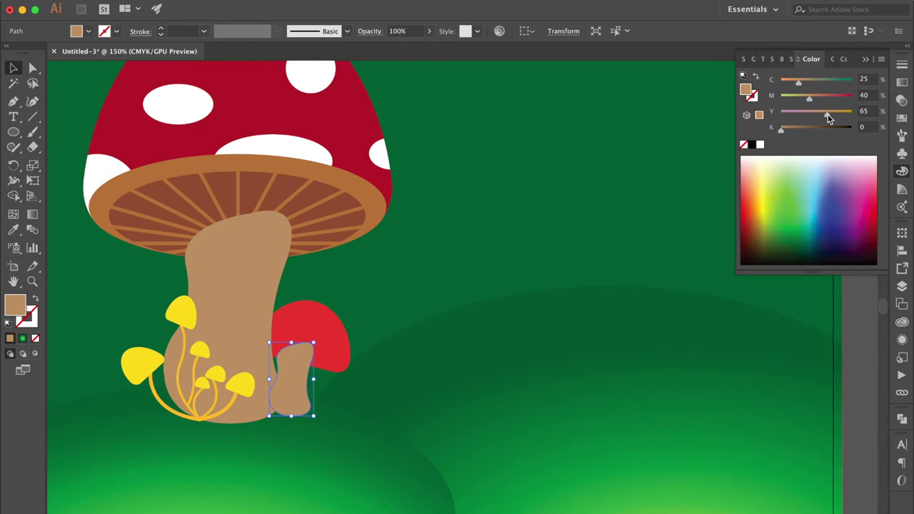
{"action": "left_click_drag", "start_coordinate": [782, 130], "coordinate": [787, 132]}
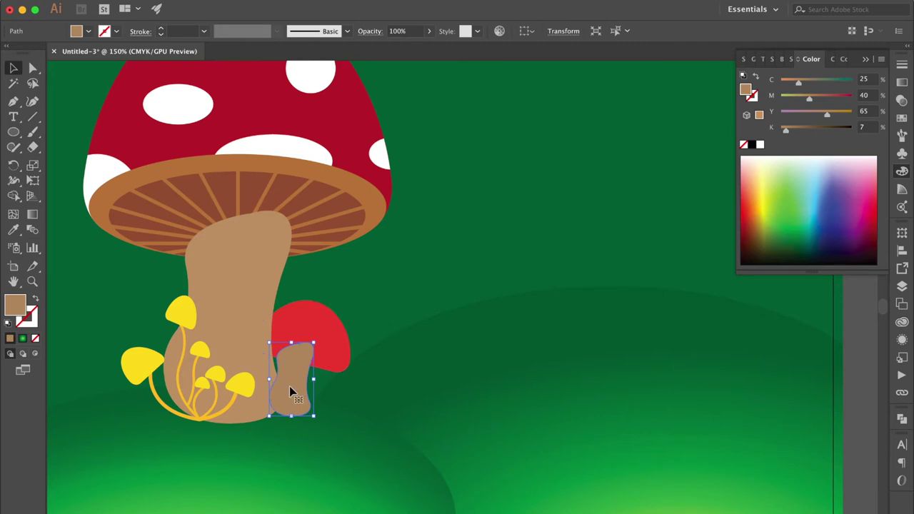
{"action": "key", "text": "super+shift+bracketleft"}
Select the small red cap and its small stem together with Direct Selection.
{"action": "left_click", "coordinate": [378, 304]}
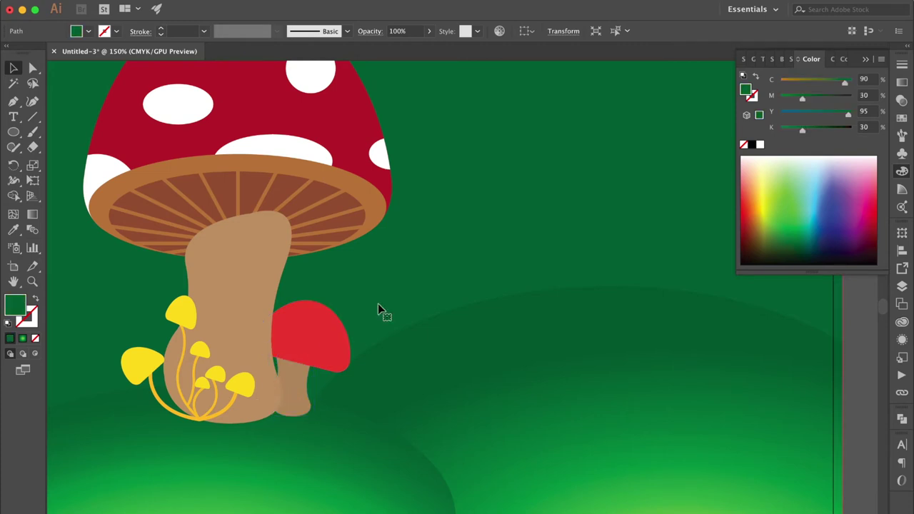
{"action": "left_click", "coordinate": [300, 380]}
{"action": "left_click", "coordinate": [34, 69]}
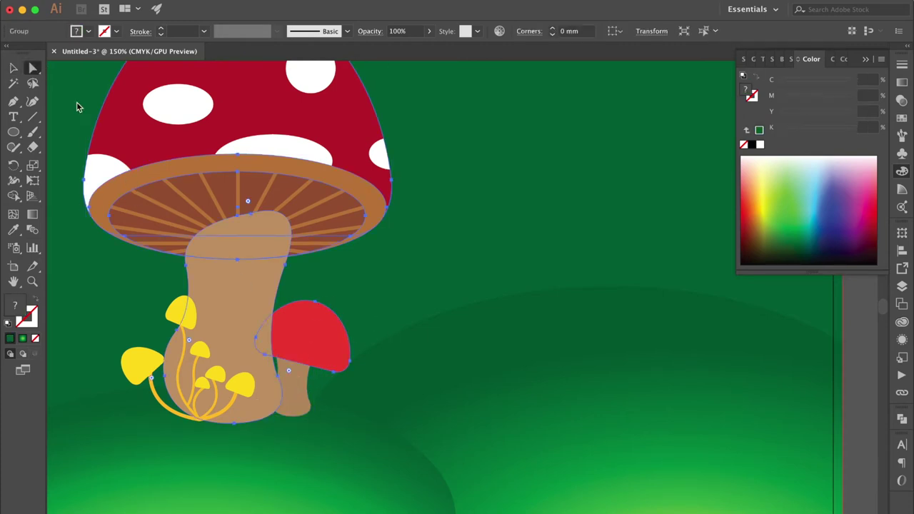
{"action": "left_click", "coordinate": [367, 306]}
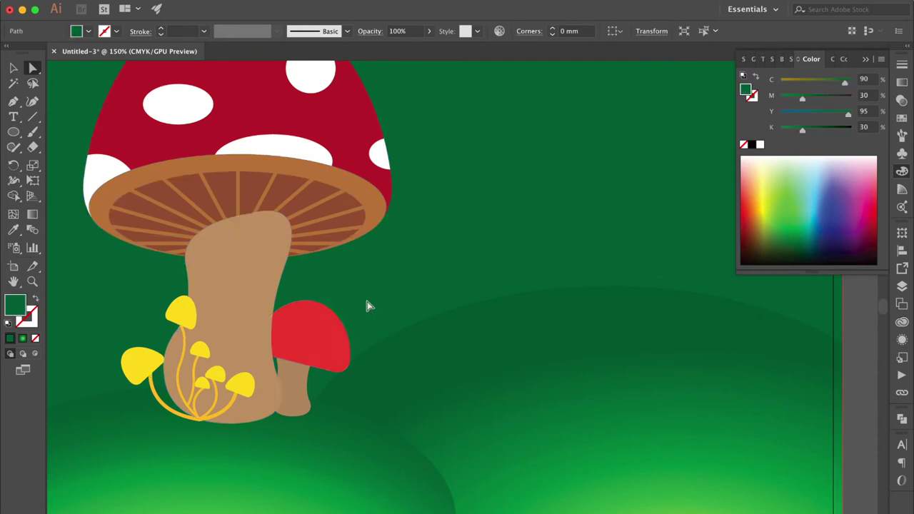
{"action": "left_click", "coordinate": [314, 341]}
{"action": "left_click", "coordinate": [301, 398], "text": "shift"}
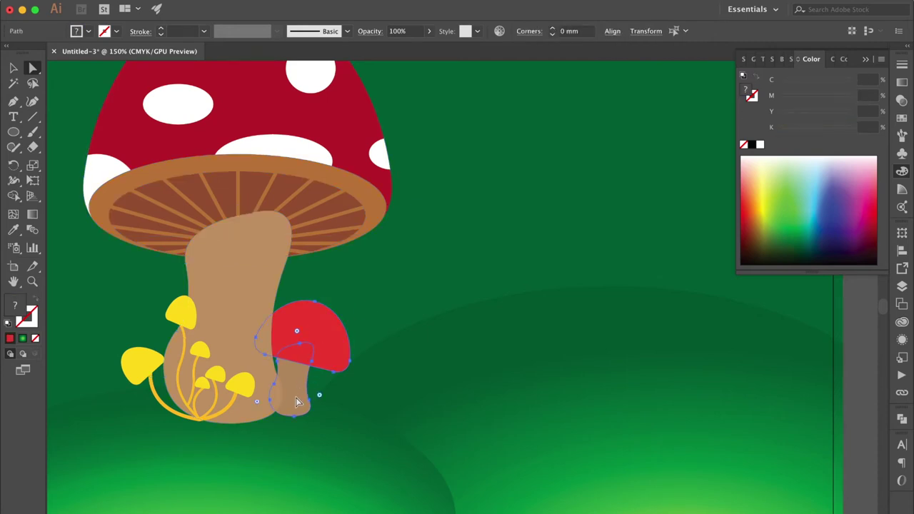
Move the small red mushroom up, then reshape it slightly and nudge it down-right.
{"action": "left_click_drag", "start_coordinate": [297, 401], "coordinate": [300, 393]}
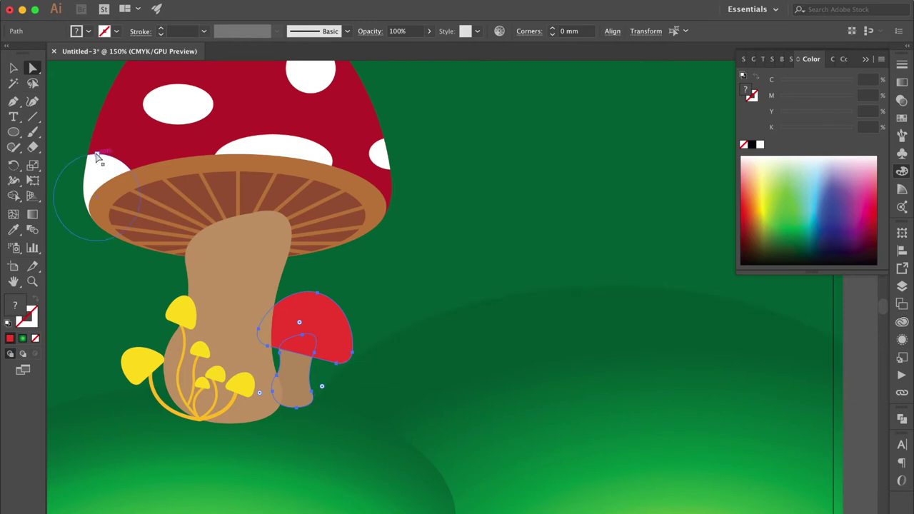
{"action": "left_click", "coordinate": [14, 68]}
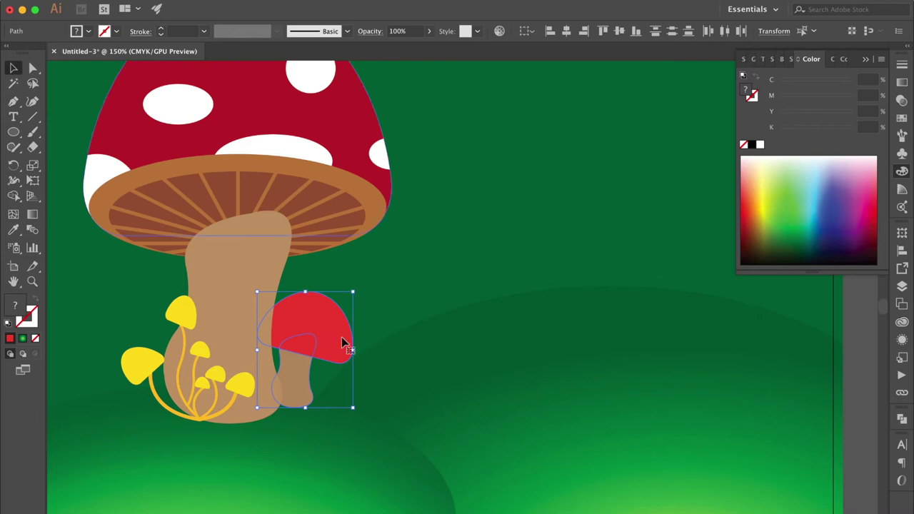
{"action": "left_click_drag", "start_coordinate": [357, 350], "coordinate": [360, 364]}
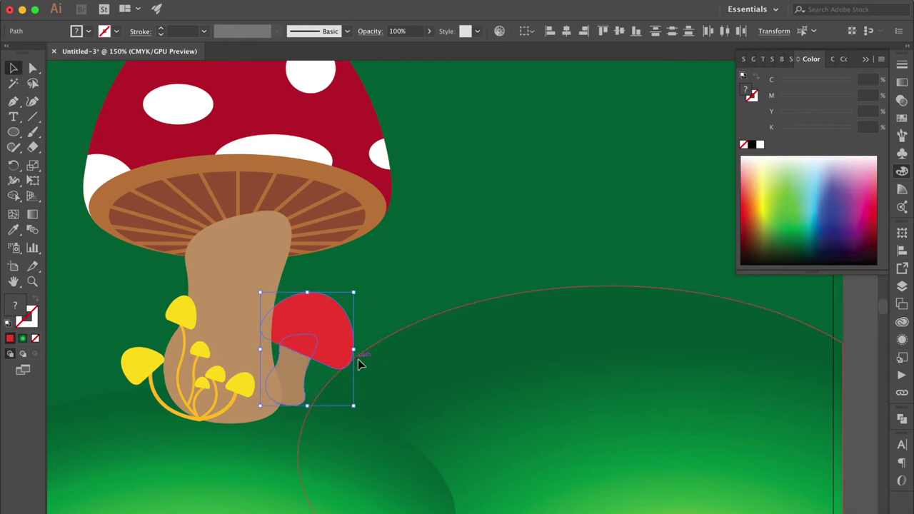
{"action": "left_click_drag", "start_coordinate": [316, 325], "coordinate": [319, 332]}
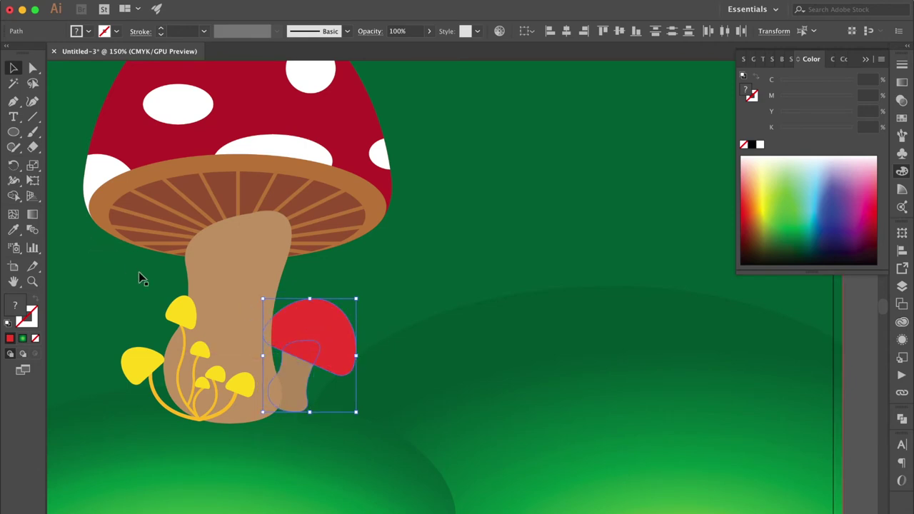
{"action": "left_click", "coordinate": [186, 320]}
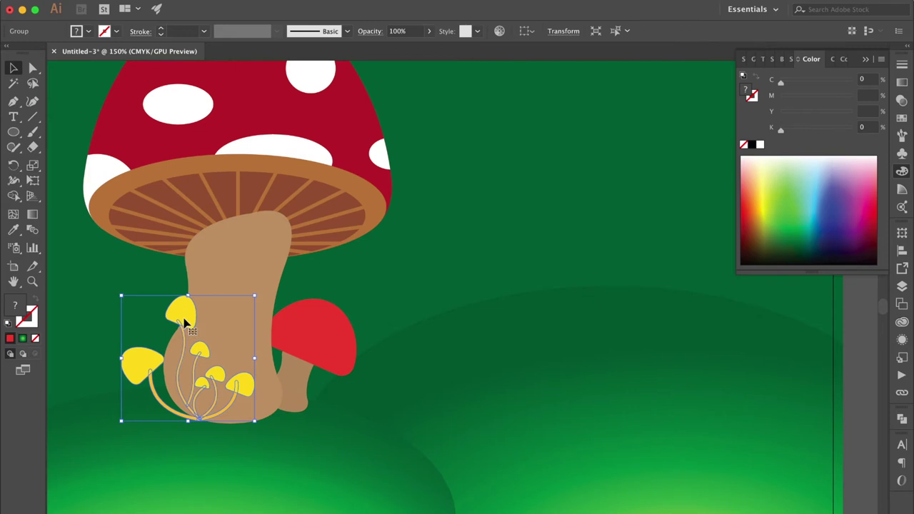
Duplicate the yellow mushroom cluster, shrink the copy, and send it behind the small stem.
{"action": "left_click_drag", "start_coordinate": [197, 324], "coordinate": [292, 324], "text": "alt+shift"}
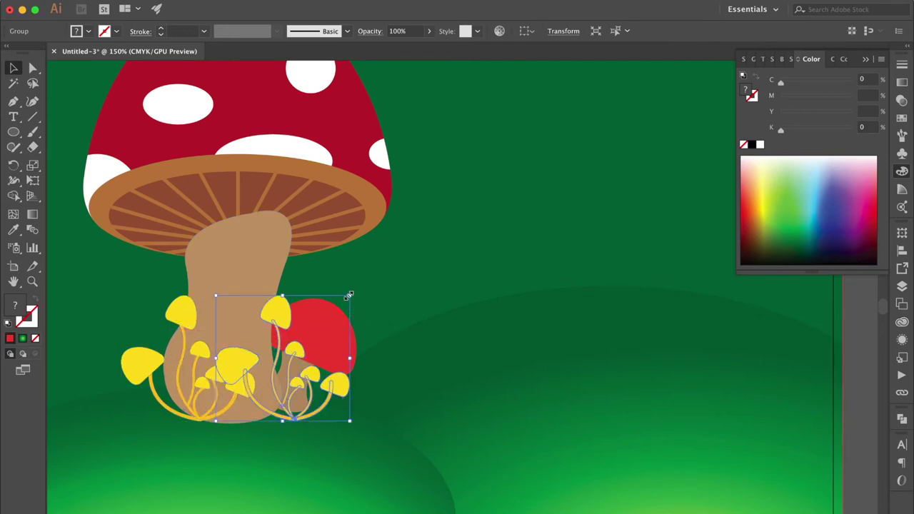
{"action": "left_click_drag", "start_coordinate": [349, 295], "coordinate": [318, 324]}
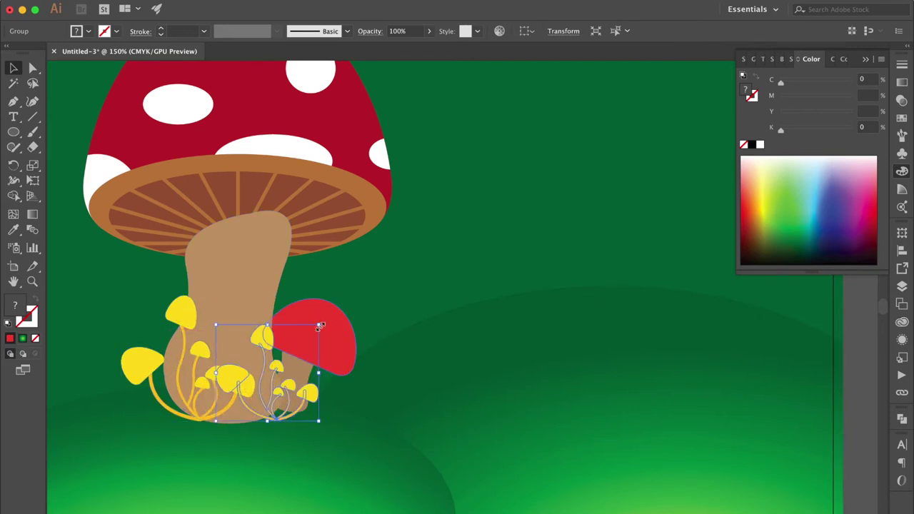
{"action": "left_click_drag", "start_coordinate": [262, 344], "coordinate": [271, 381]}
{"action": "key", "text": "super+bracketleft"}
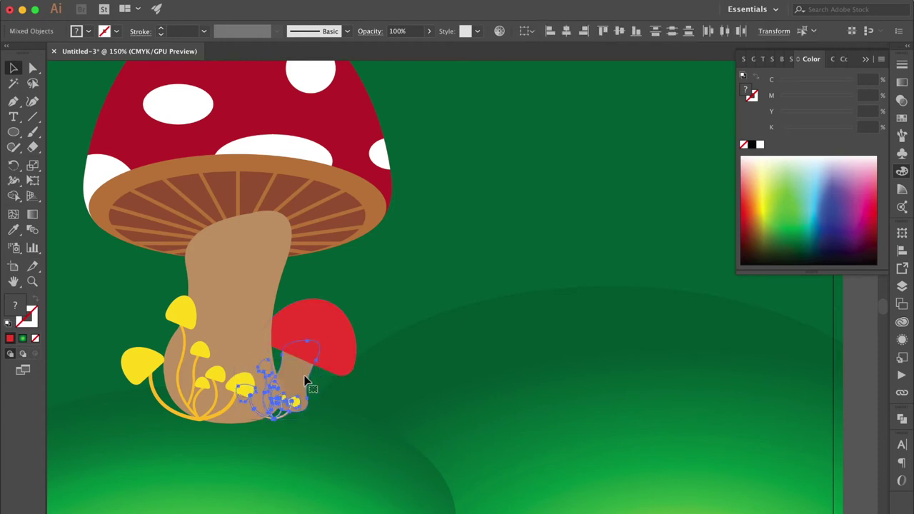
Reflect the small yellow cluster copy and resize it beside the stem.
{"action": "right_click", "coordinate": [301, 368]}
{"action": "mouse_move", "coordinate": [347, 481]}
{"action": "left_click", "coordinate": [443, 476]}
{"action": "left_click", "coordinate": [522, 363]}
{"action": "mouse_move", "coordinate": [300, 360]}
{"action": "left_mouse_down"}
{"action": "mouse_move", "coordinate": [307, 391]}
{"action": "mouse_move", "coordinate": [314, 357]}
{"action": "left_mouse_up"}
{"action": "left_click_drag", "start_coordinate": [304, 395], "coordinate": [302, 391]}
Reposition the small yellow cluster so it sits on the little red mushroom's stem.
{"action": "key", "text": "a"}
{"action": "left_click", "coordinate": [307, 322], "text": "shift"}
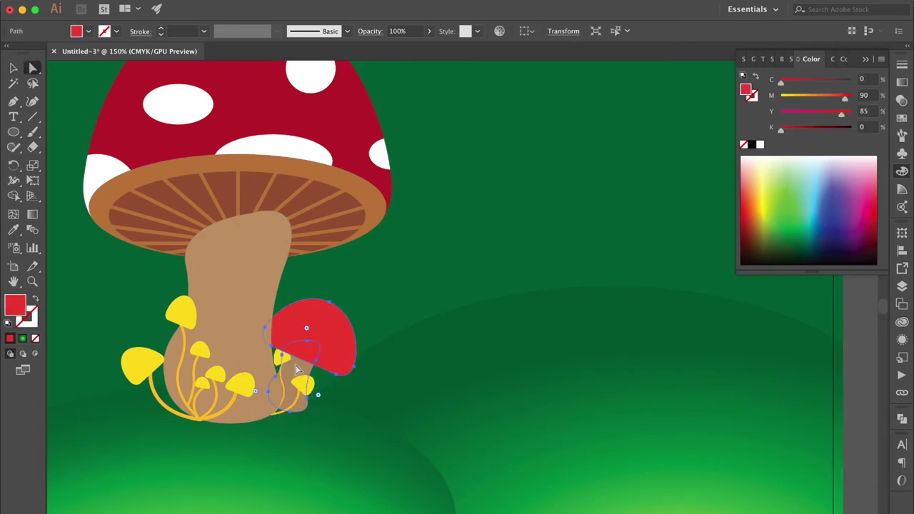
{"action": "key", "text": "v"}
{"action": "left_click", "coordinate": [369, 257]}
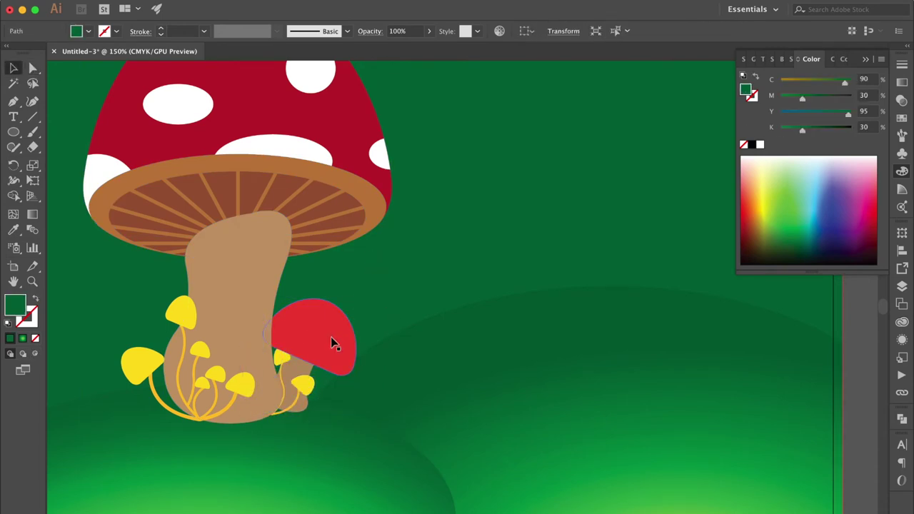
{"action": "left_click_drag", "start_coordinate": [280, 364], "coordinate": [283, 324]}
{"action": "left_click", "coordinate": [243, 255]}
{"action": "left_click", "coordinate": [338, 292]}
{"action": "left_click_drag", "start_coordinate": [307, 376], "coordinate": [299, 393]}
Check the red cap and stem placement, keeping the cap in place, then zoom out to view the artboard.
{"action": "left_click_drag", "start_coordinate": [316, 336], "coordinate": [471, 299]}
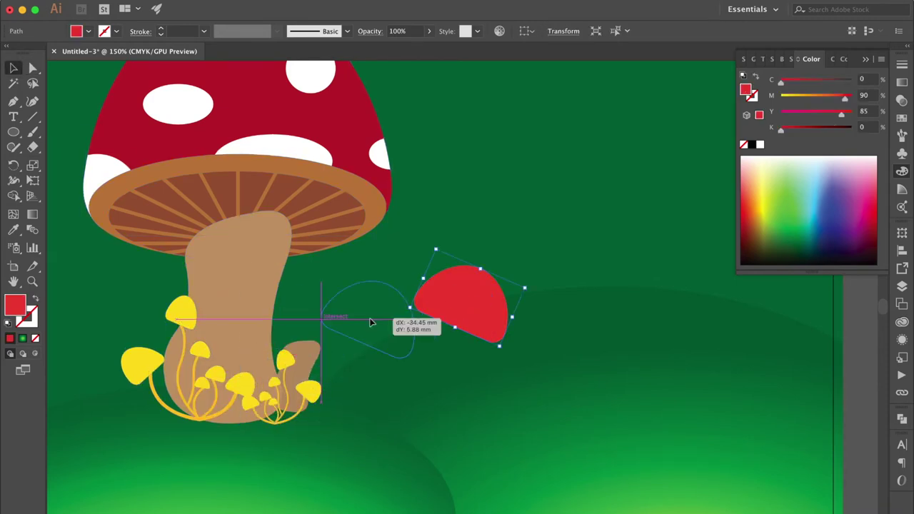
{"action": "key", "text": "super+z"}
{"action": "left_click", "coordinate": [308, 385]}
{"action": "left_click", "coordinate": [400, 428]}
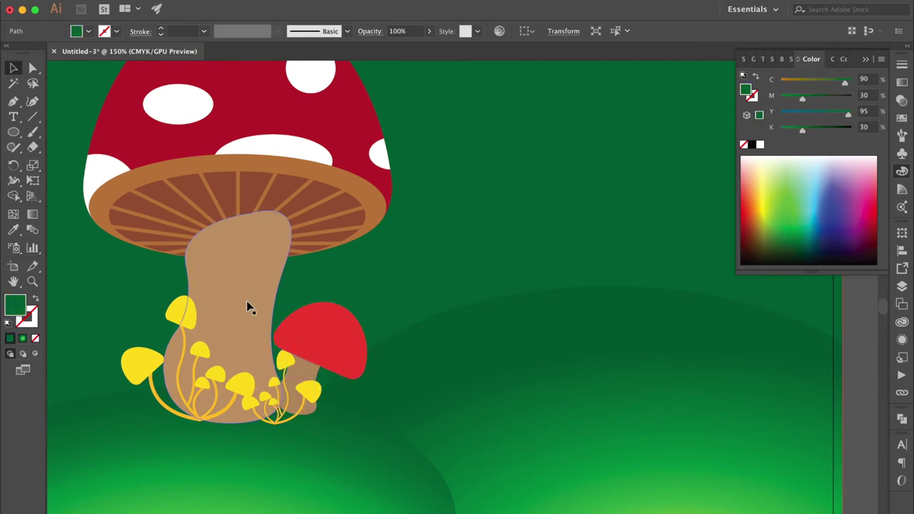
{"action": "left_click", "coordinate": [140, 369]}
{"action": "left_click", "coordinate": [307, 389]}
{"action": "left_click", "coordinate": [332, 322]}
{"action": "left_click", "coordinate": [303, 396], "text": "shift"}
{"action": "left_click", "coordinate": [469, 284]}
{"action": "key", "text": "super+minus"}
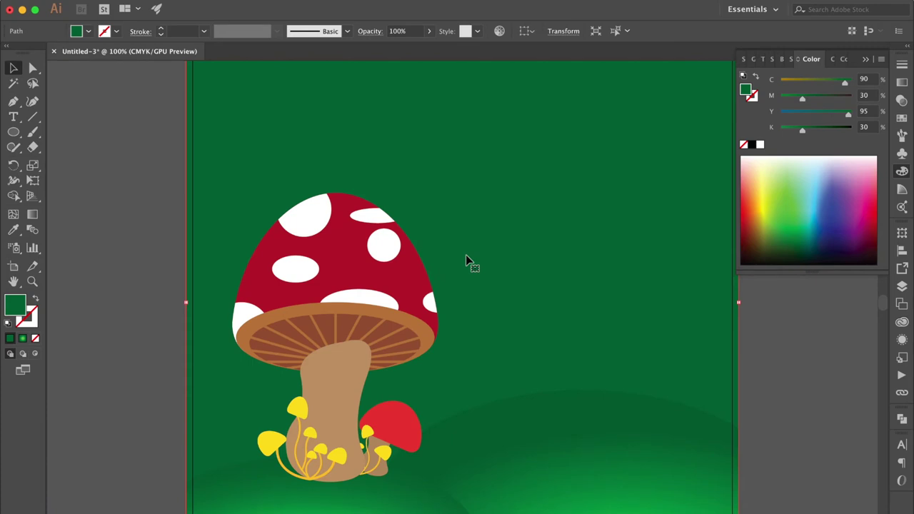
Lock Layer 1 in the Layers panel and clear the selection.
{"action": "scroll", "coordinate": [465, 260], "scroll_direction": "down", "scroll_amount": 2}
{"action": "scroll", "coordinate": [466, 260], "scroll_direction": "right", "scroll_amount": 2}
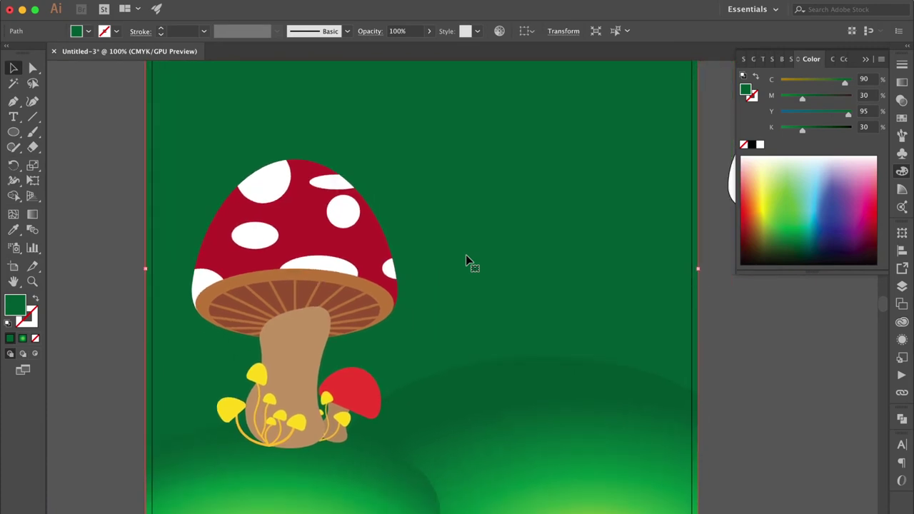
{"action": "left_click", "coordinate": [902, 285]}
{"action": "left_click", "coordinate": [759, 247]}
{"action": "scroll", "coordinate": [559, 336], "scroll_direction": "down", "scroll_amount": 3}
{"action": "scroll", "coordinate": [559, 336], "scroll_direction": "left", "scroll_amount": 3}
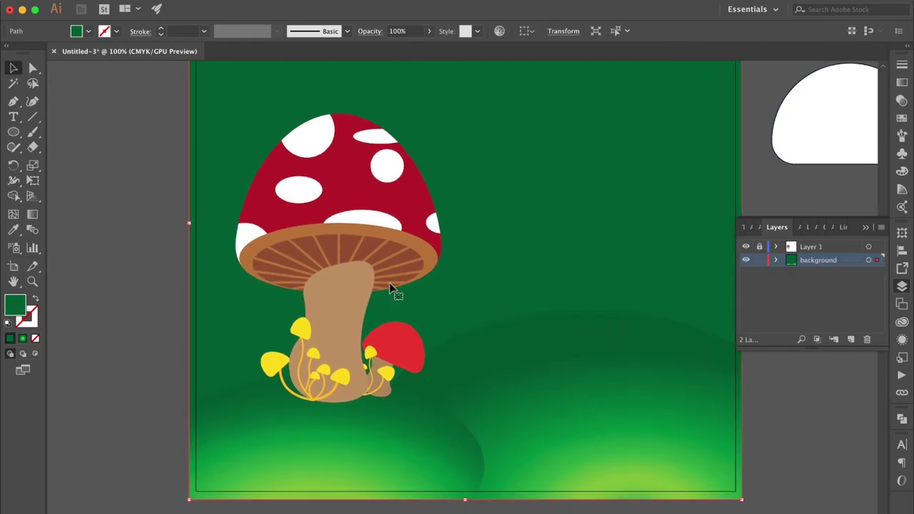
{"action": "scroll", "coordinate": [193, 321], "scroll_direction": "left", "scroll_amount": 5}
{"action": "left_click", "coordinate": [194, 321]}
Draw a small black-filled circle left of the mushroom with the Ellipse tool.
{"action": "left_click", "coordinate": [902, 118]}
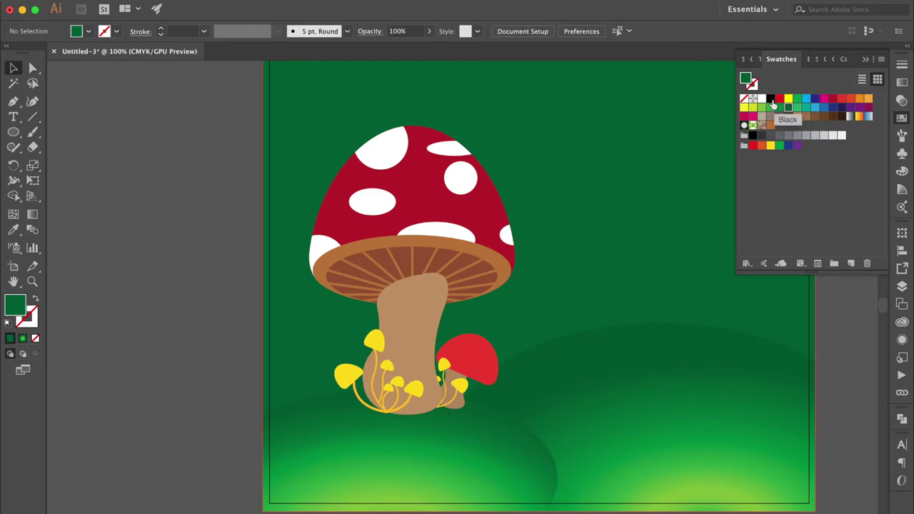
{"action": "left_click", "coordinate": [771, 100]}
{"action": "left_click", "coordinate": [15, 133]}
{"action": "left_click_drag", "start_coordinate": [146, 359], "coordinate": [160, 374]}
{"action": "left_click", "coordinate": [14, 68]}
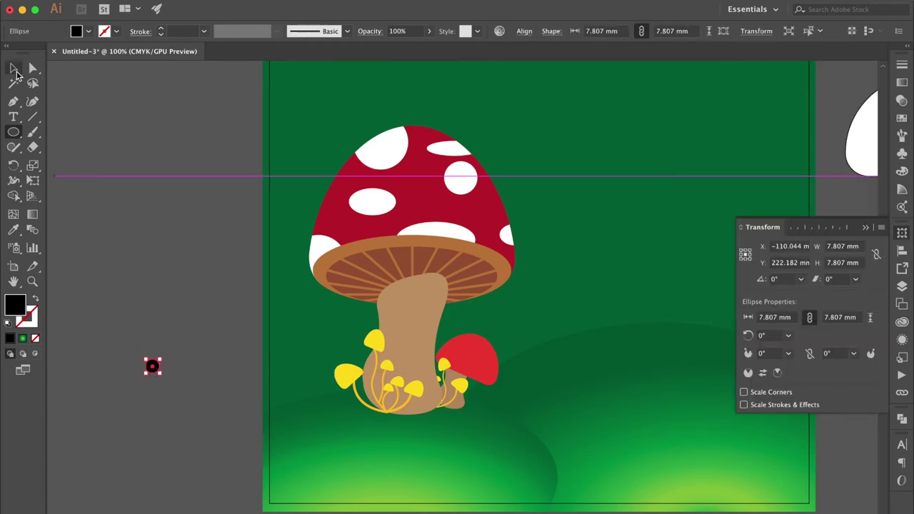
Drag the black circle into the Brushes panel to create a new brush.
{"action": "left_click", "coordinate": [901, 67]}
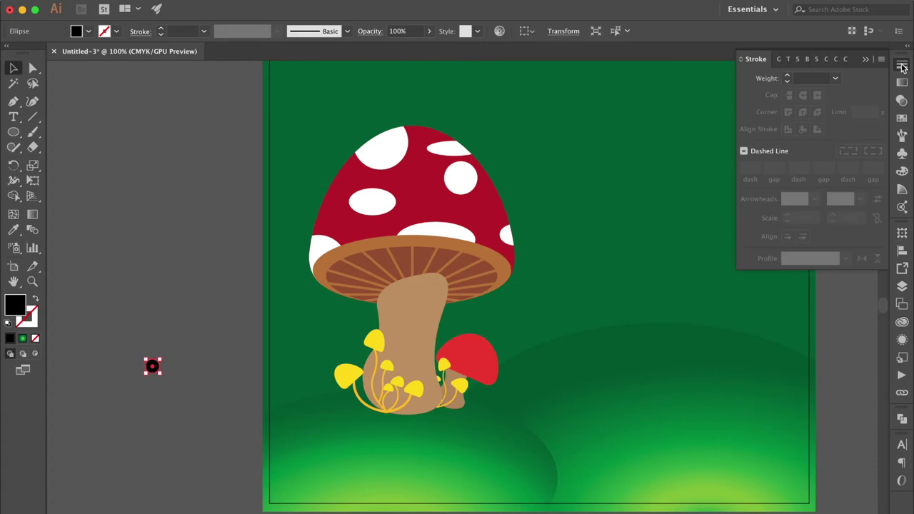
{"action": "left_click", "coordinate": [808, 64]}
{"action": "scroll", "coordinate": [499, 286], "scroll_direction": "right", "scroll_amount": 2}
{"action": "left_click", "coordinate": [169, 341]}
{"action": "left_click_drag", "start_coordinate": [137, 365], "coordinate": [798, 229]}
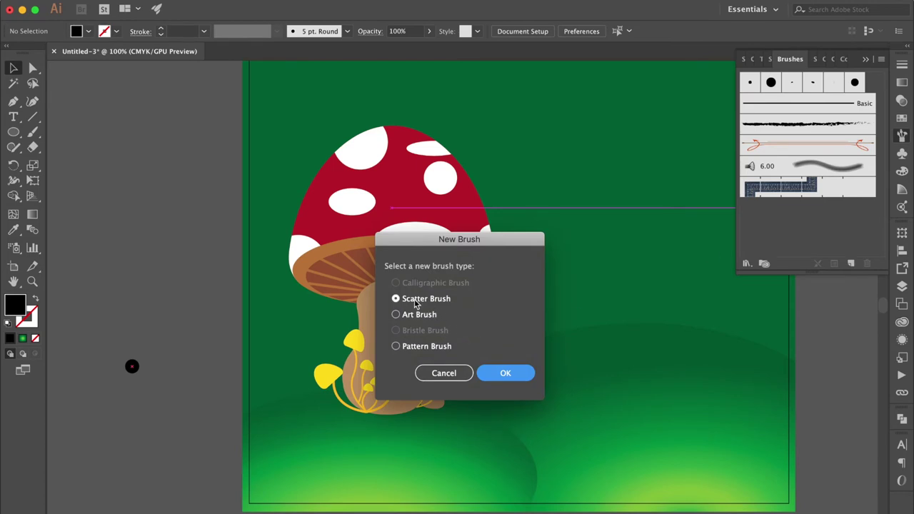
Make it a Scatter Brush with Random size, spacing and scatter, and Tints colorization.
{"action": "left_click", "coordinate": [507, 375]}
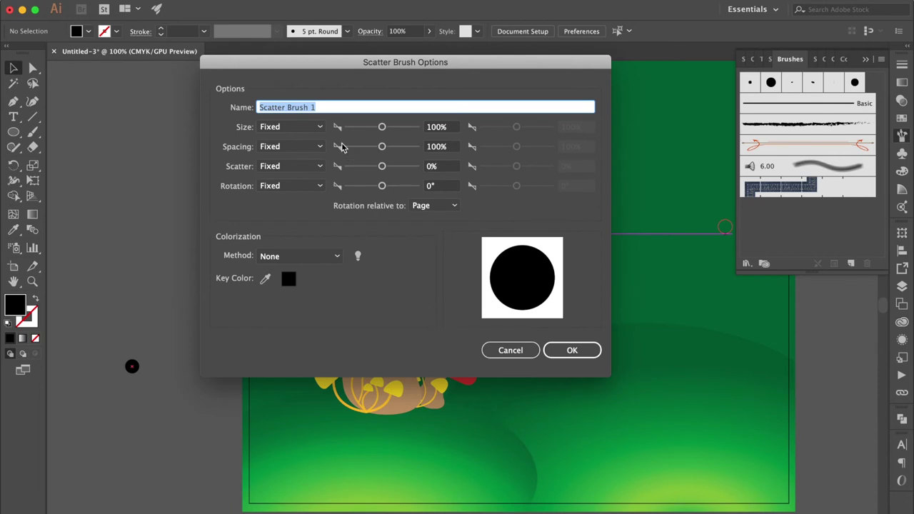
{"action": "left_click", "coordinate": [320, 127]}
{"action": "left_click", "coordinate": [260, 155]}
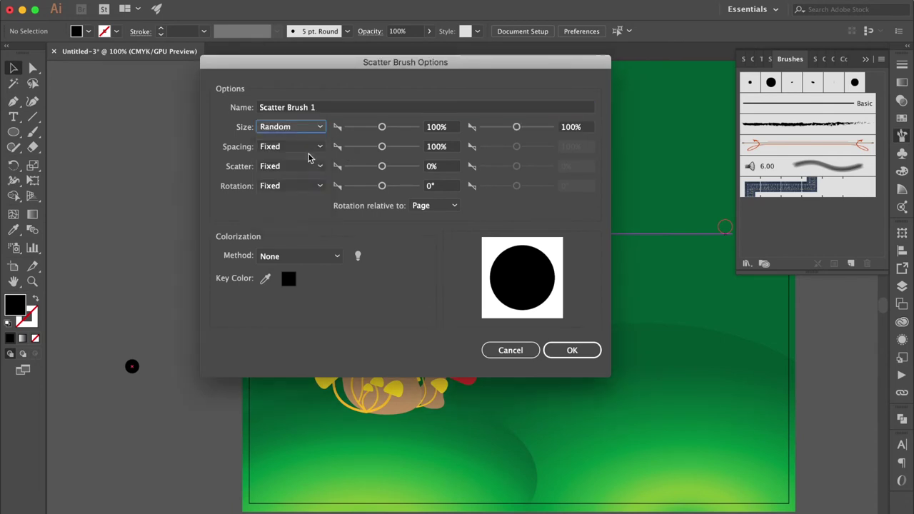
{"action": "left_click", "coordinate": [320, 147]}
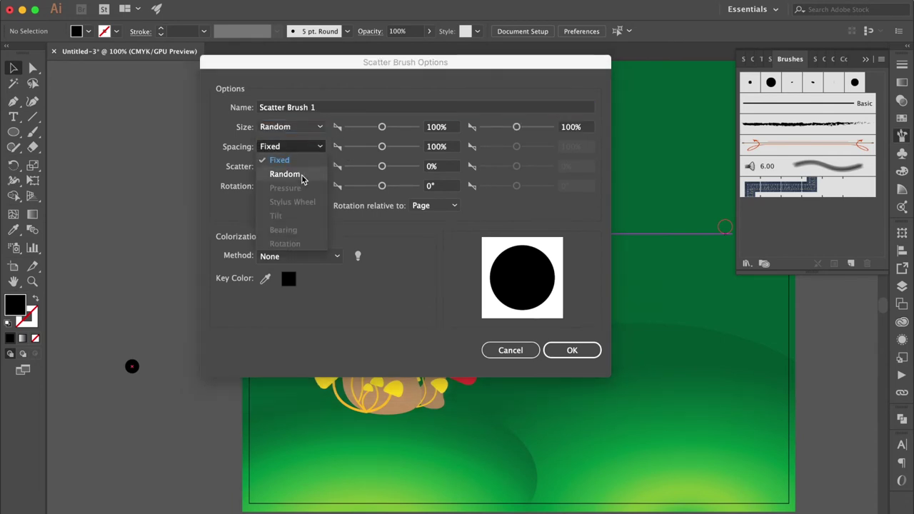
{"action": "left_click", "coordinate": [286, 174]}
{"action": "left_click", "coordinate": [320, 168]}
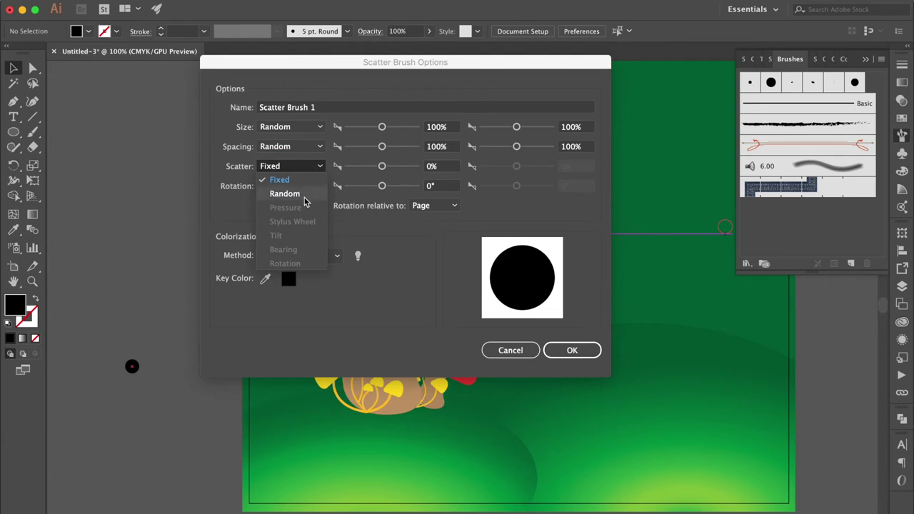
{"action": "left_click", "coordinate": [304, 199]}
{"action": "left_click", "coordinate": [314, 261]}
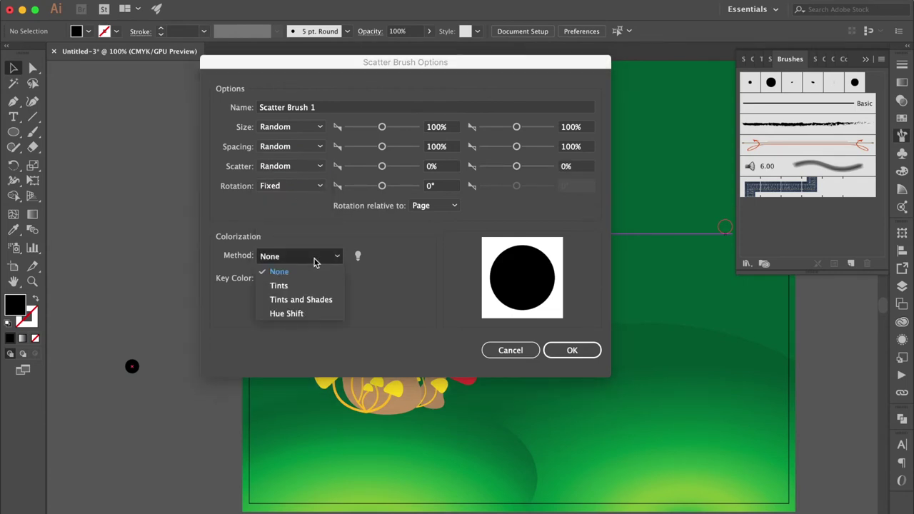
{"action": "left_click", "coordinate": [282, 285]}
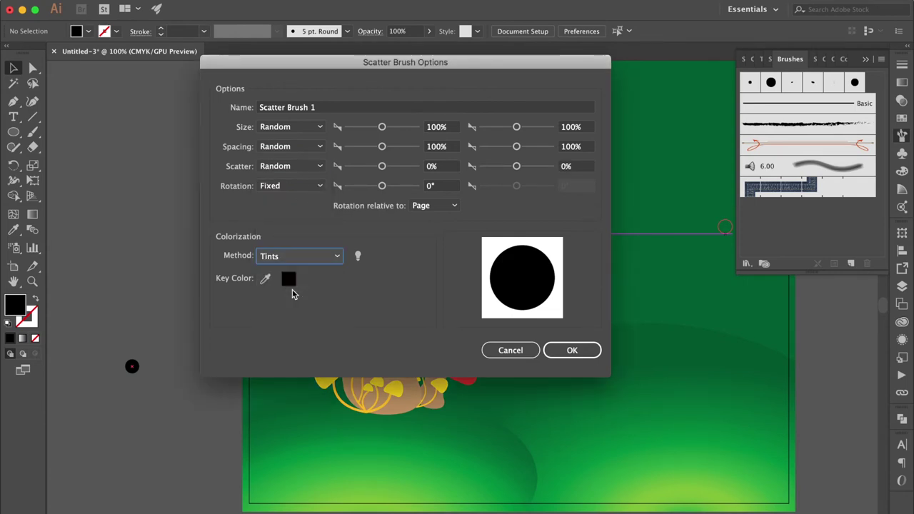
Enter size 15/10%, spacing 10/10% and scatter 90/-50, then accept the brush options.
{"action": "left_click", "coordinate": [442, 128]}
{"action": "type", "text": "15"}
{"action": "key", "text": "Tab"}
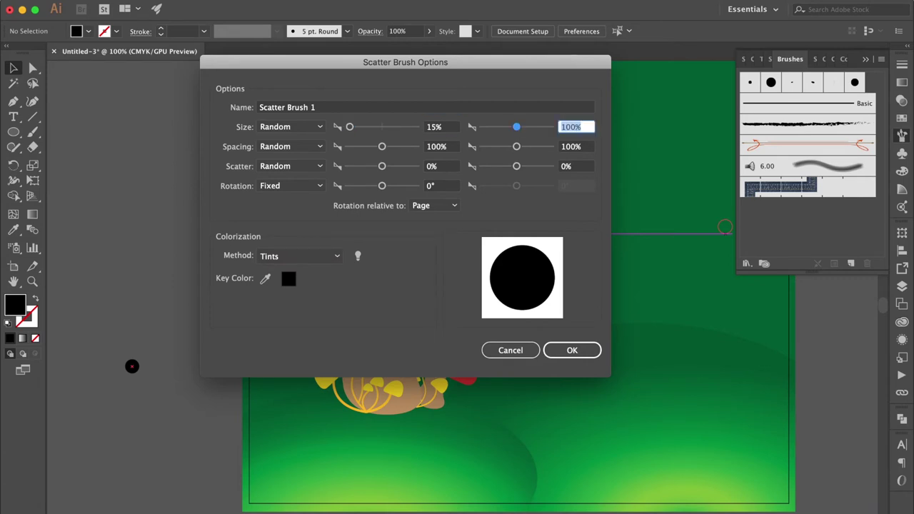
{"action": "type", "text": "1"}
{"action": "key", "text": "Tab"}
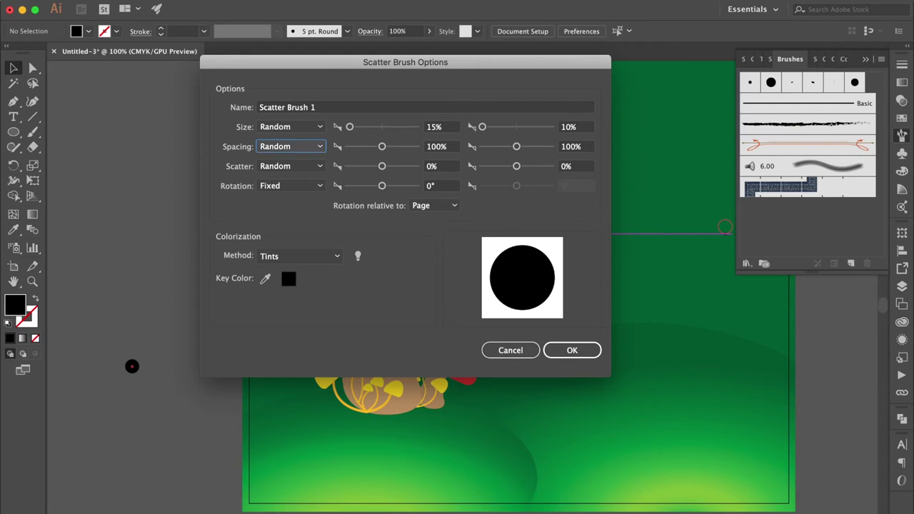
{"action": "key", "text": "Tab"}
{"action": "type", "text": "10"}
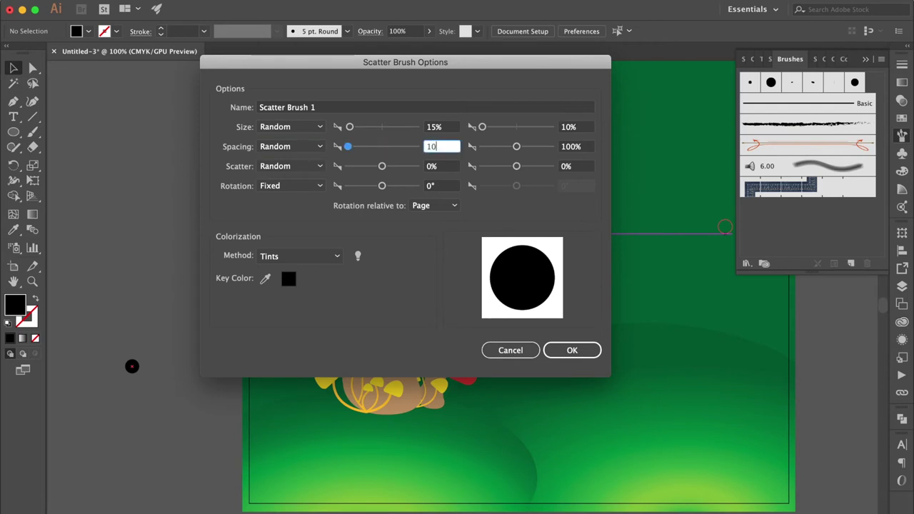
{"action": "key", "text": "Tab"}
{"action": "type", "text": "10"}
{"action": "key", "text": "Tab"}
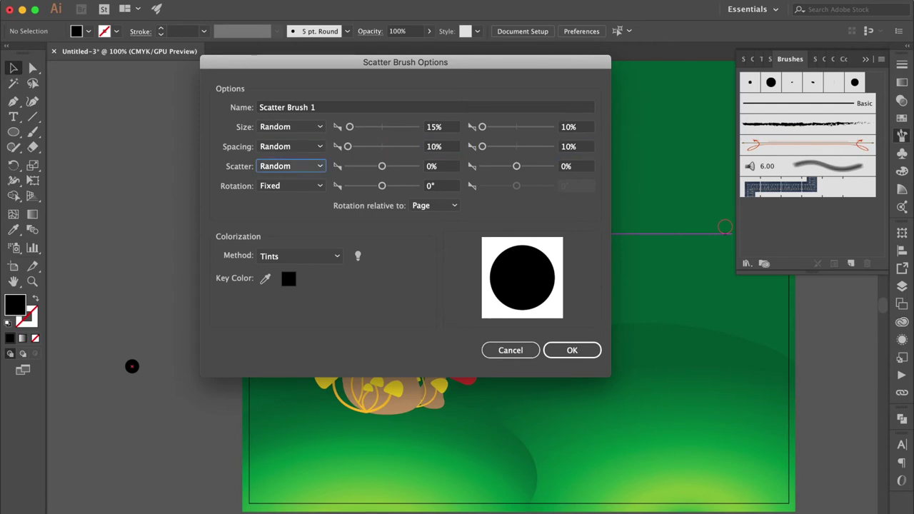
{"action": "key", "text": "Tab"}
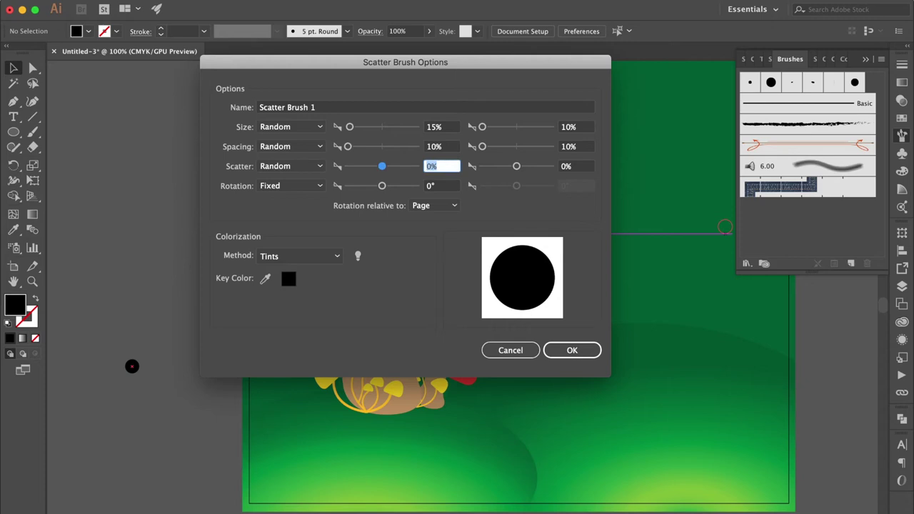
{"action": "type", "text": "90"}
{"action": "key", "text": "Tab"}
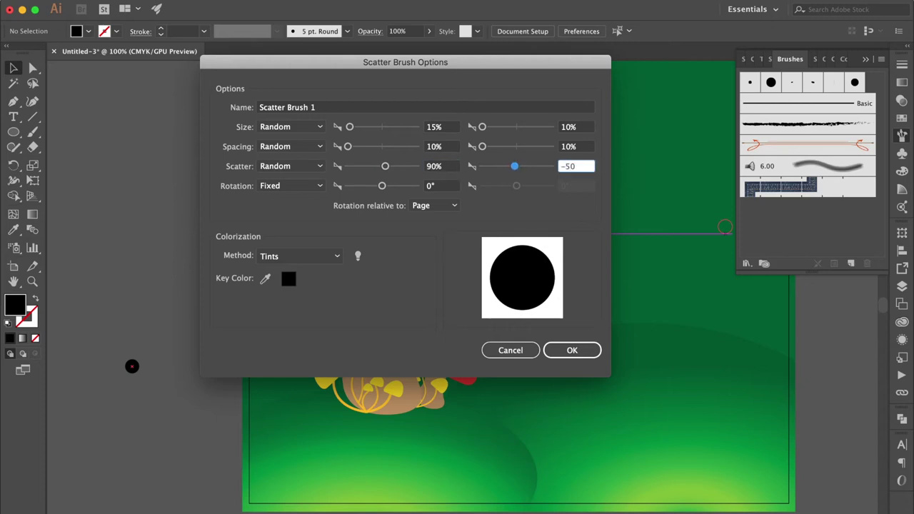
{"action": "left_click", "coordinate": [563, 353]}
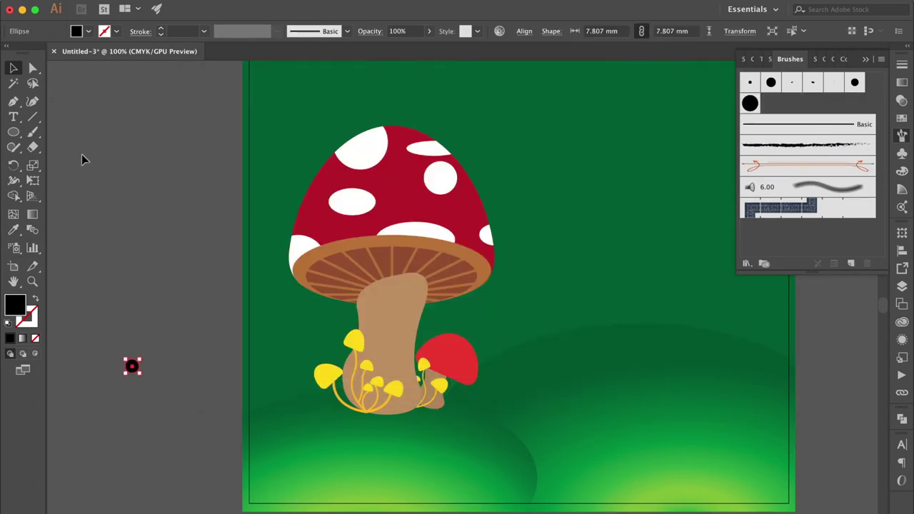
Paint a Scatter Brush 1 stroke along the left hill's crest with the Paintbrush, then select it.
{"action": "left_click", "coordinate": [34, 136]}
{"action": "left_click_drag", "start_coordinate": [242, 424], "coordinate": [257, 421]}
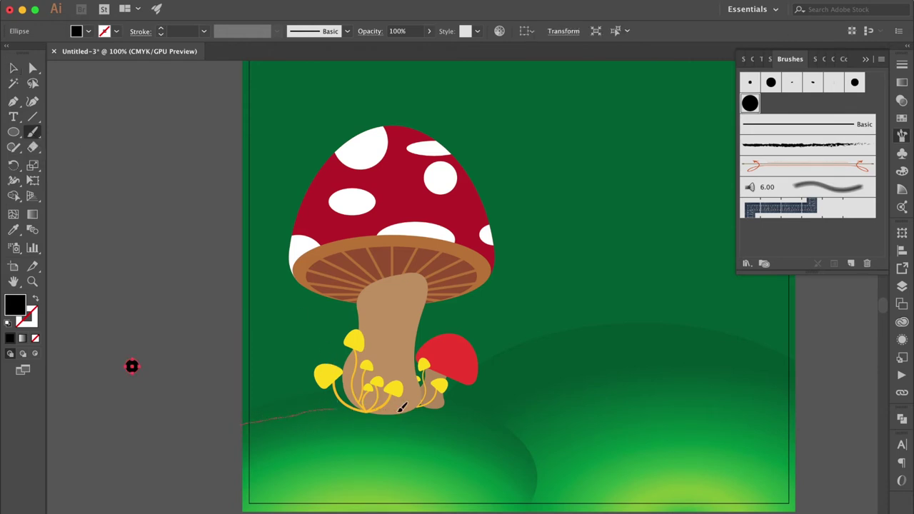
{"action": "left_click_drag", "start_coordinate": [501, 431], "coordinate": [526, 474]}
{"action": "left_click", "coordinate": [13, 68]}
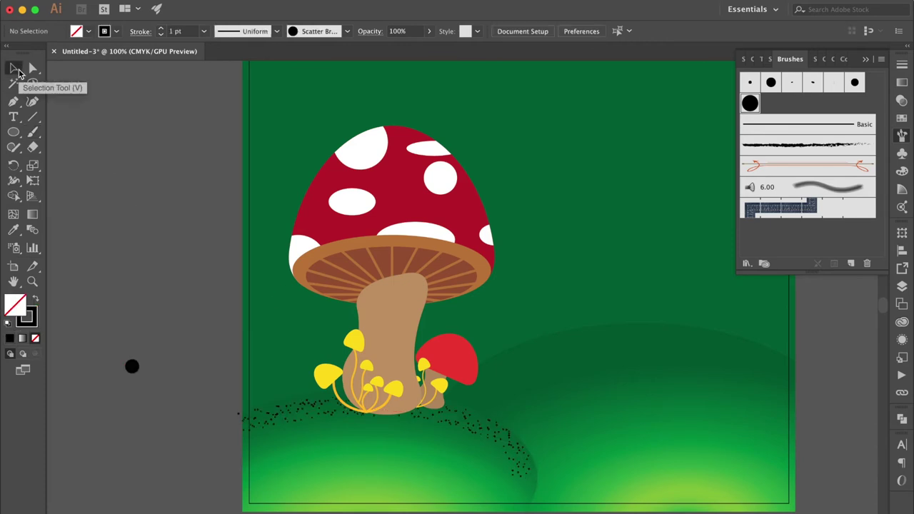
{"action": "left_click", "coordinate": [33, 327]}
{"action": "left_click", "coordinate": [296, 421]}
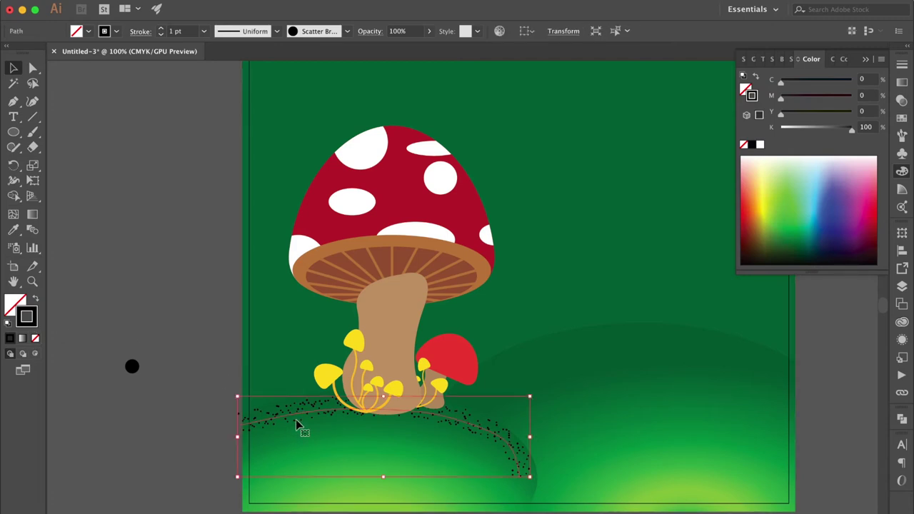
Recolour the grass dot stroke with a green swatch and deselect it.
{"action": "left_click", "coordinate": [903, 121]}
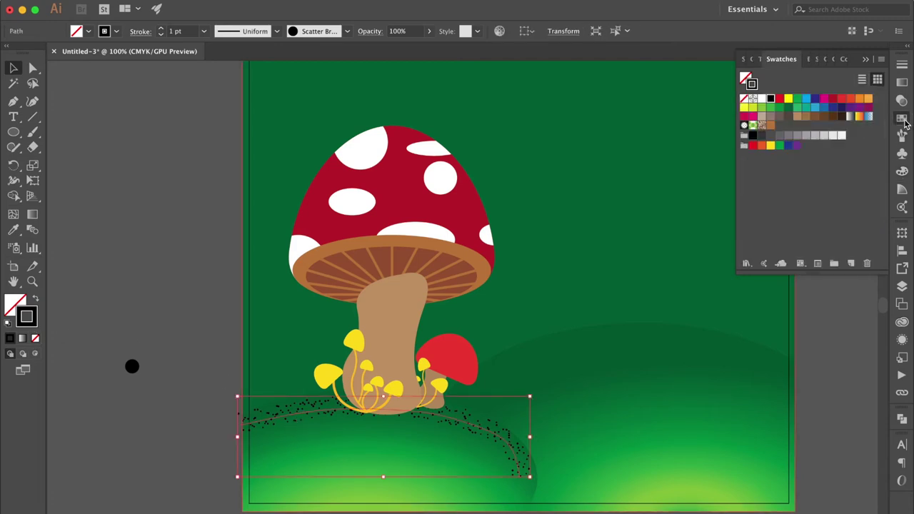
{"action": "left_click", "coordinate": [771, 108]}
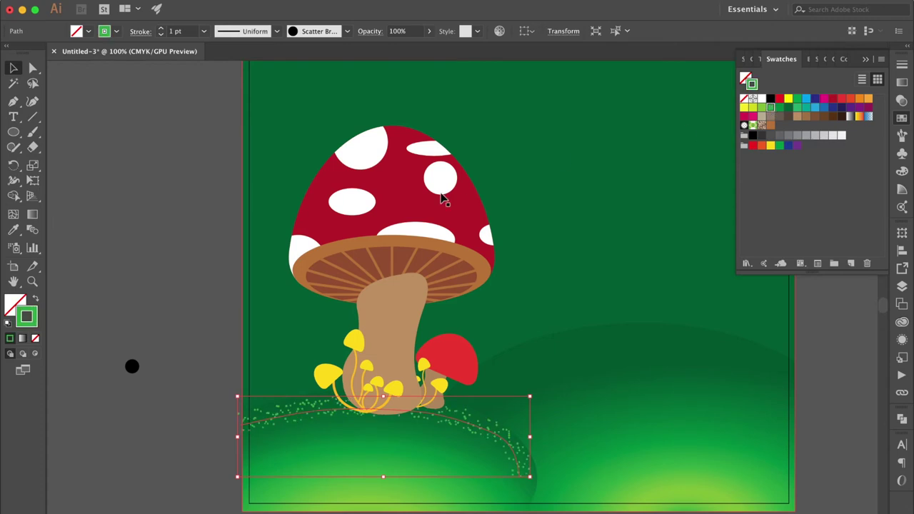
{"action": "left_click", "coordinate": [177, 286]}
Zoom in and paint a second scattered-dot stroke along the hill top and right side.
{"action": "scroll", "coordinate": [177, 285], "scroll_direction": "down", "scroll_amount": 2}
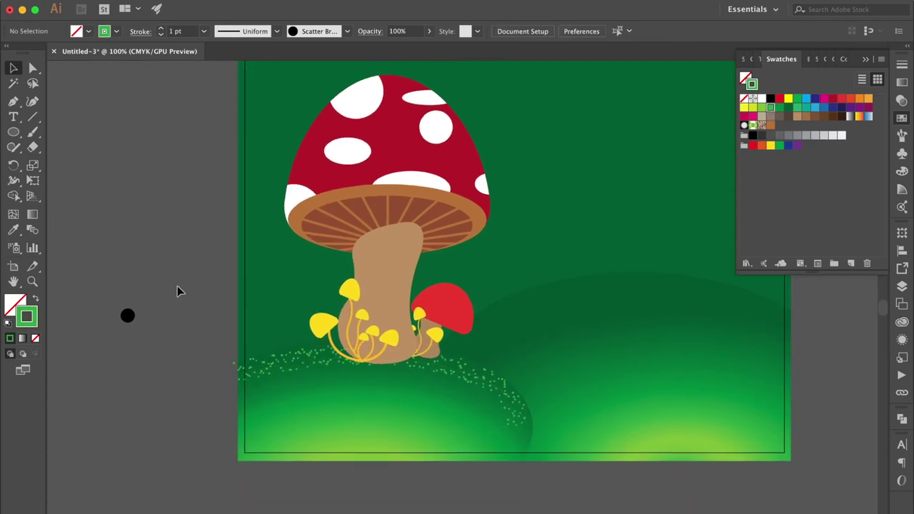
{"action": "key", "text": "super+equal"}
{"action": "scroll", "coordinate": [126, 322], "scroll_direction": "down", "scroll_amount": 3}
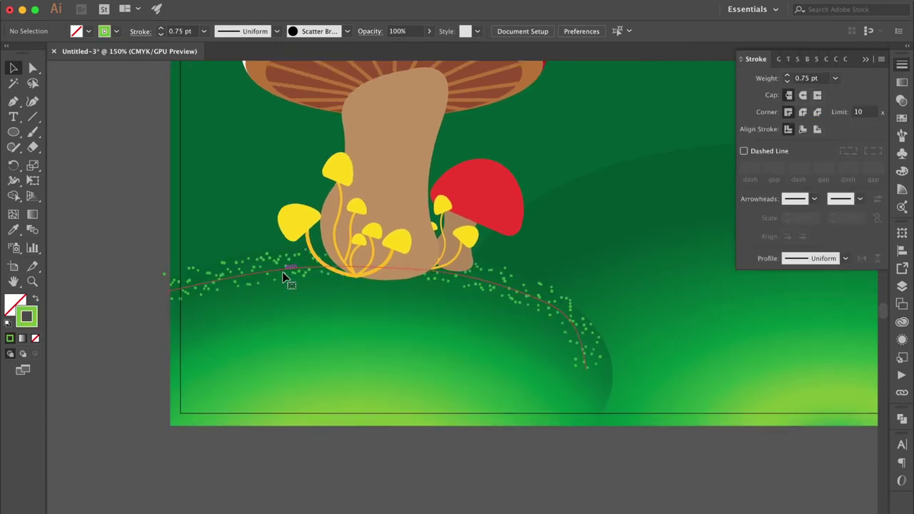
{"action": "left_click", "coordinate": [32, 132]}
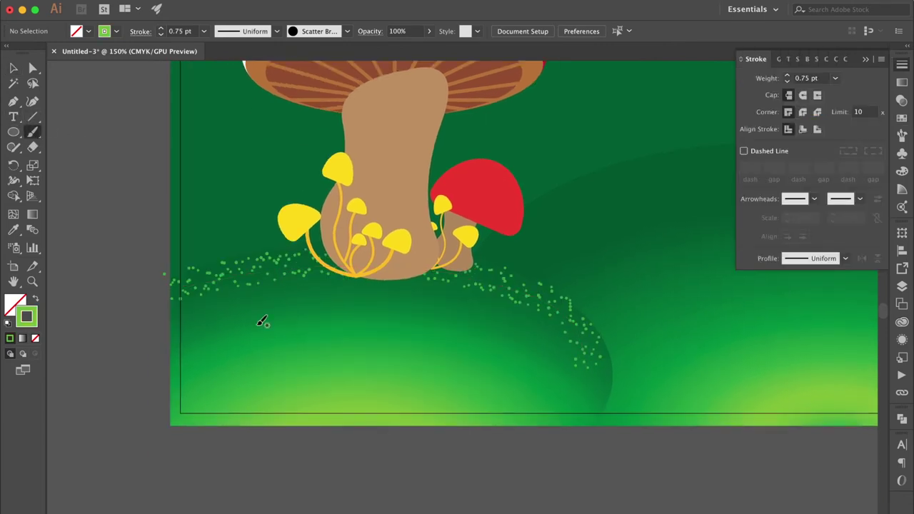
{"action": "left_click_drag", "start_coordinate": [168, 295], "coordinate": [287, 263]}
{"action": "left_click_drag", "start_coordinate": [457, 265], "coordinate": [512, 275]}
{"action": "left_click_drag", "start_coordinate": [591, 335], "coordinate": [619, 379]}
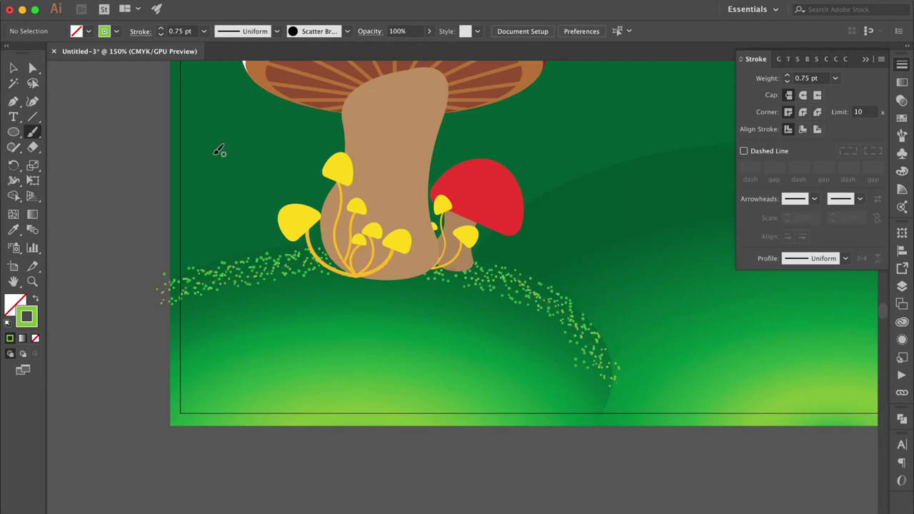
{"action": "left_click", "coordinate": [13, 67]}
Reposition the dotted grass stroke and give it a dark green swatch.
{"action": "key", "text": "super+1"}
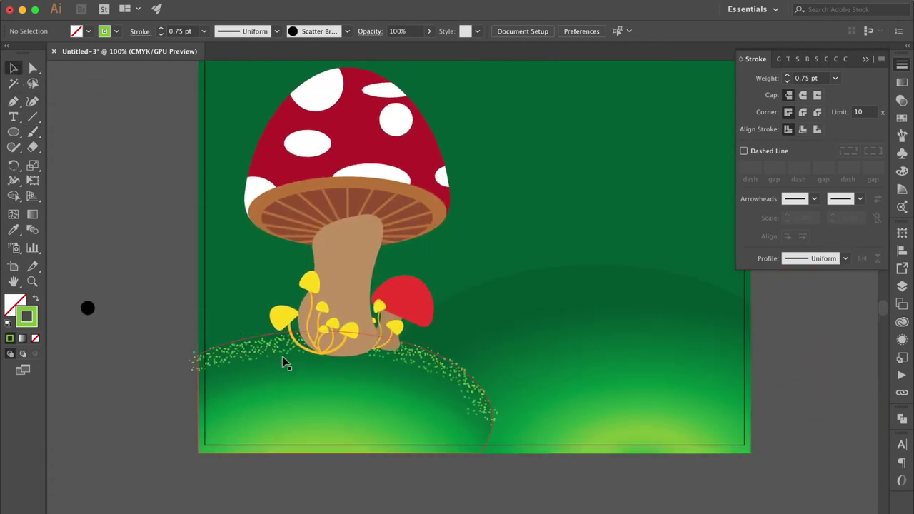
{"action": "left_click_drag", "start_coordinate": [282, 356], "coordinate": [290, 360]}
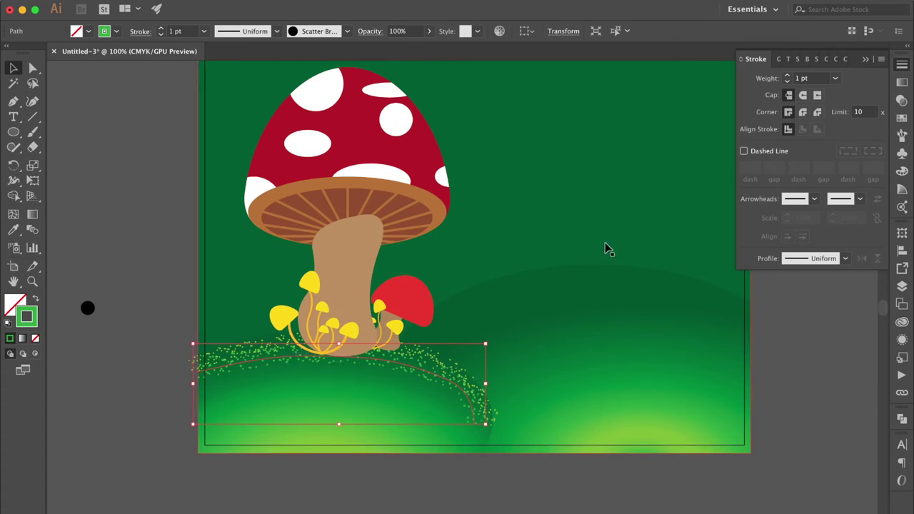
{"action": "left_click", "coordinate": [902, 122]}
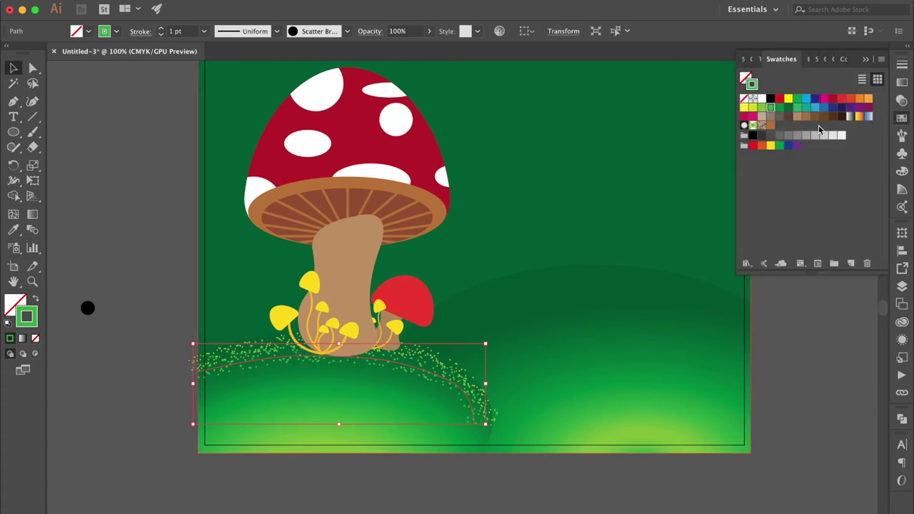
{"action": "left_click", "coordinate": [779, 108]}
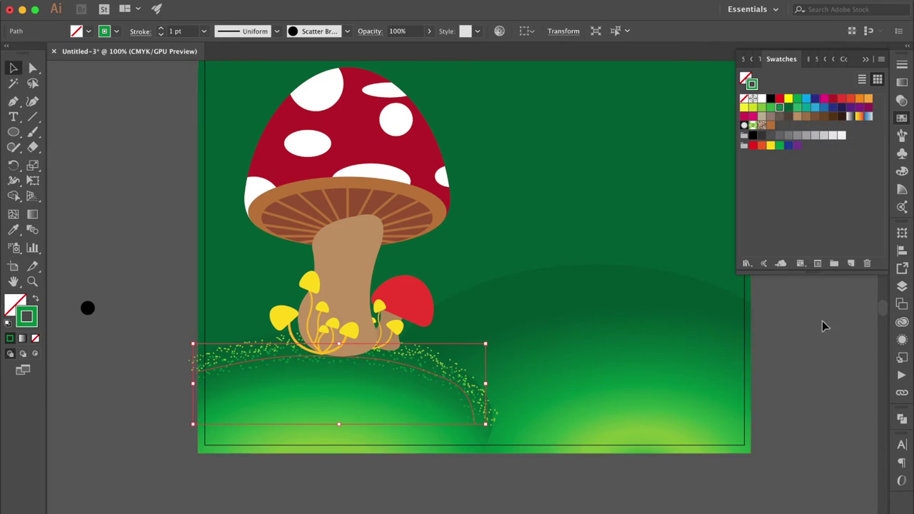
Move the grass stroke up about 8 mm and recolour it C=75 M=0 Y=100 K=0 green.
{"action": "key", "text": "super+equal"}
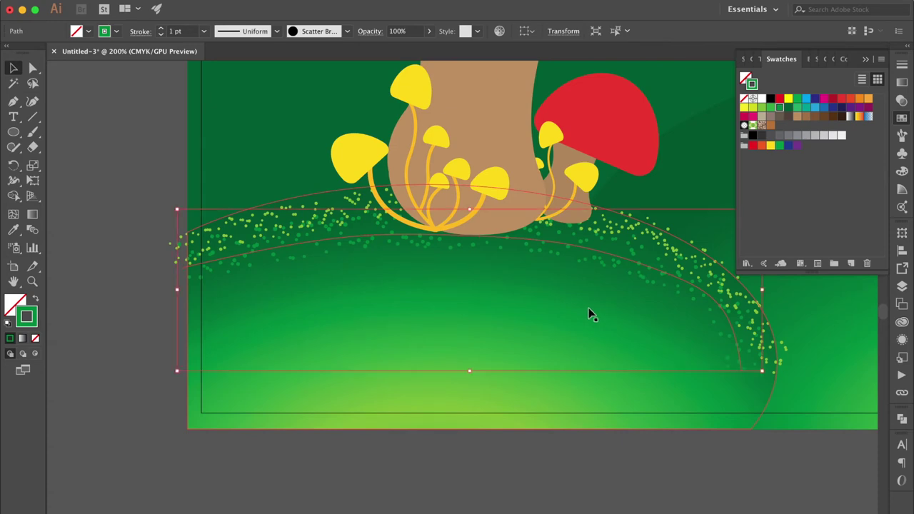
{"action": "left_click_drag", "start_coordinate": [606, 258], "coordinate": [610, 230]}
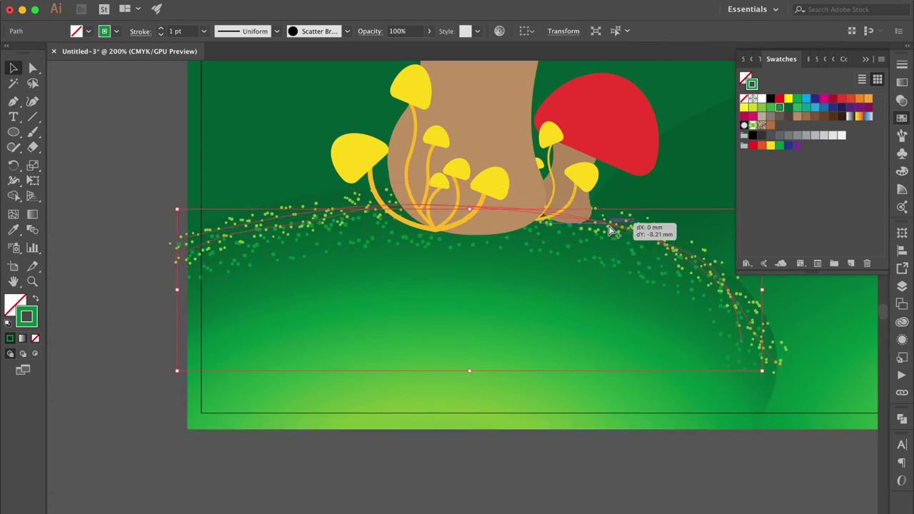
{"action": "left_click", "coordinate": [770, 108]}
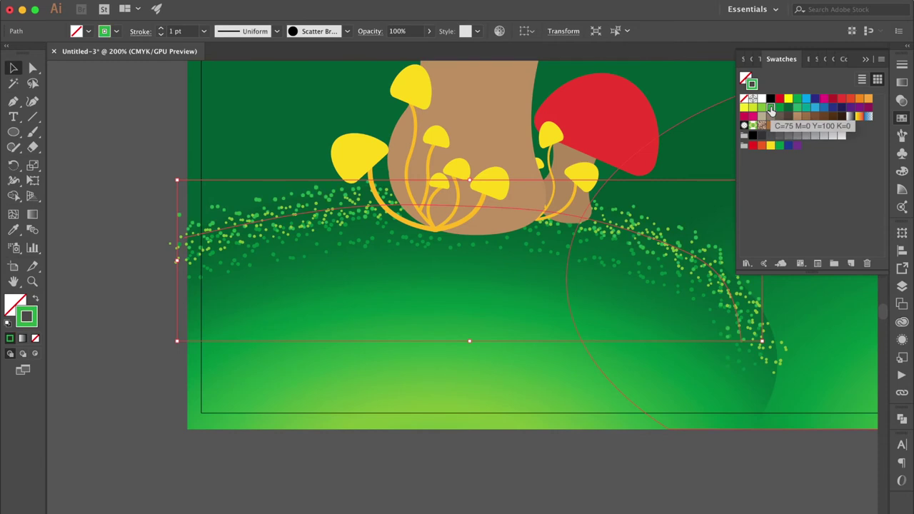
{"action": "left_click", "coordinate": [174, 431]}
{"action": "key", "text": "super+minus"}
{"action": "key", "text": "super+minus"}
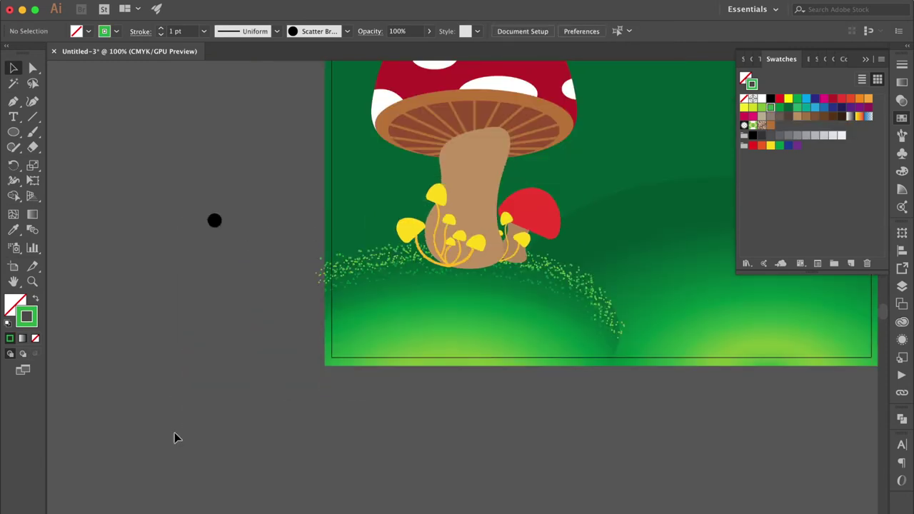
Nudge the grass stroke up slightly with the arrow key.
{"action": "scroll", "coordinate": [160, 426], "scroll_direction": "up", "scroll_amount": 2}
{"action": "scroll", "coordinate": [160, 426], "scroll_direction": "right", "scroll_amount": 1}
{"action": "left_click", "coordinate": [487, 301]}
{"action": "key", "text": "Up"}
{"action": "key", "text": "Up"}
{"action": "key", "text": "Up"}
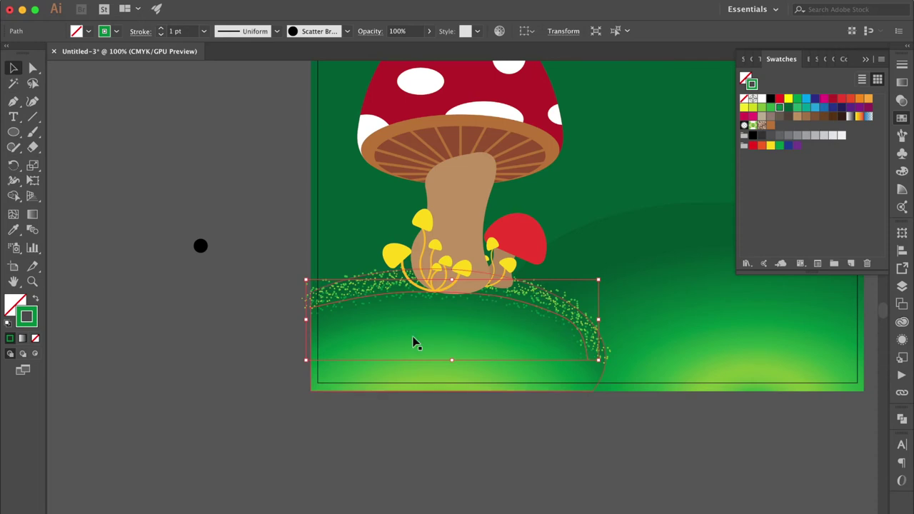
{"action": "scroll", "coordinate": [414, 342], "scroll_direction": "up", "scroll_amount": 2}
{"action": "scroll", "coordinate": [414, 342], "scroll_direction": "right", "scroll_amount": 3}
Duplicate the green hill to the right side of the artboard.
{"action": "left_click", "coordinate": [358, 459]}
{"action": "left_click_drag", "start_coordinate": [354, 394], "coordinate": [761, 394]}
{"action": "left_click", "coordinate": [429, 384]}
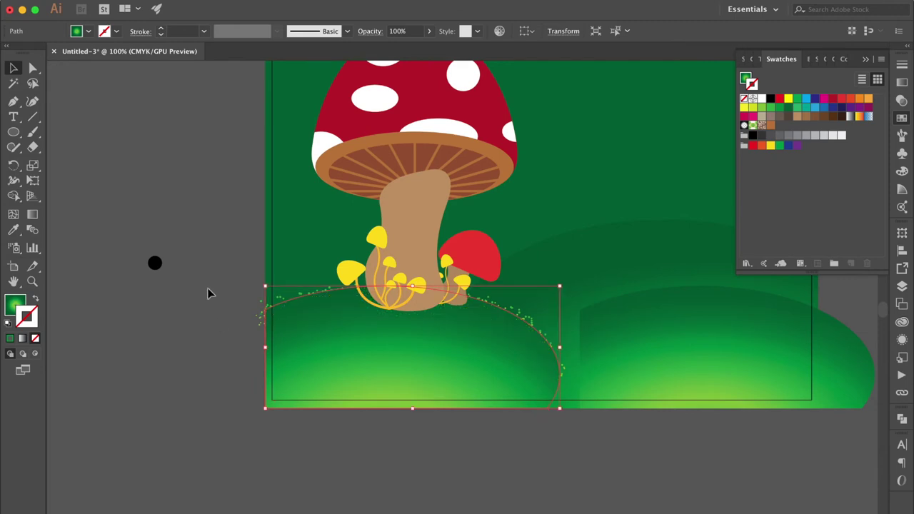
{"action": "left_click", "coordinate": [243, 298]}
Clip the grass dots to the left hill's outline with Cmd+7.
{"action": "left_click", "coordinate": [305, 390]}
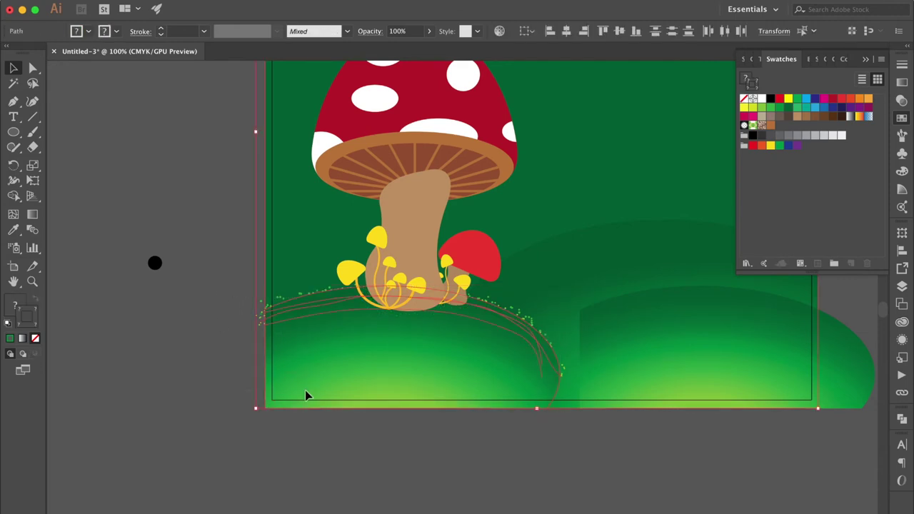
{"action": "left_click", "coordinate": [287, 237], "text": "shift"}
{"action": "key", "text": "super+7"}
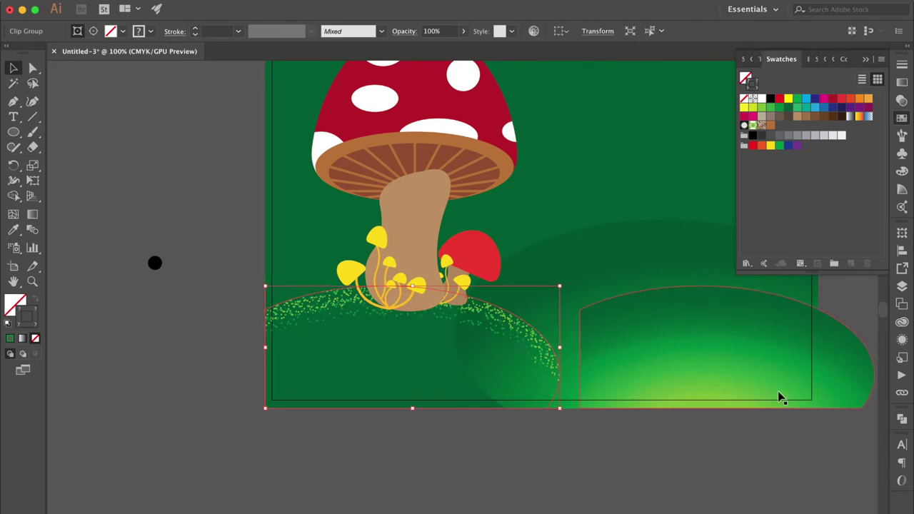
Slide the right hill further left and pan to view the artwork.
{"action": "left_click_drag", "start_coordinate": [843, 415], "coordinate": [549, 411]}
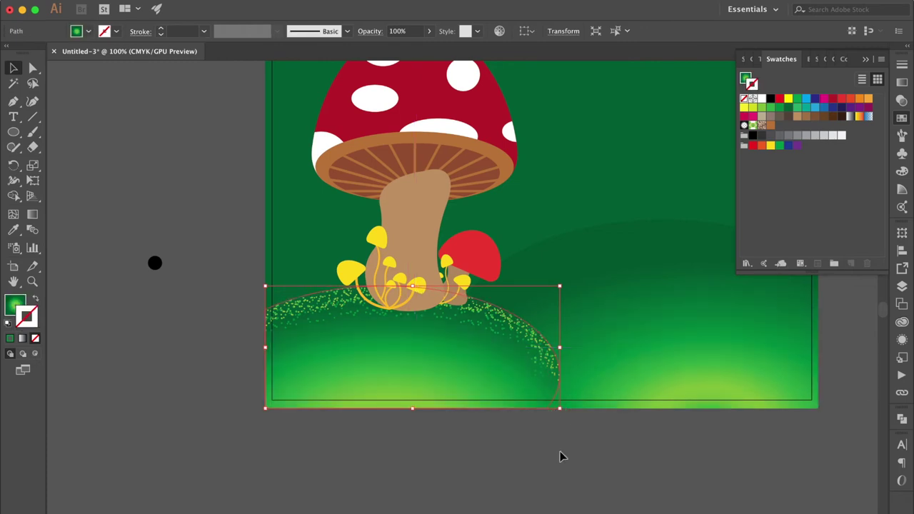
{"action": "left_click", "coordinate": [154, 263]}
{"action": "left_click_drag", "start_coordinate": [153, 263], "coordinate": [70, 307]}
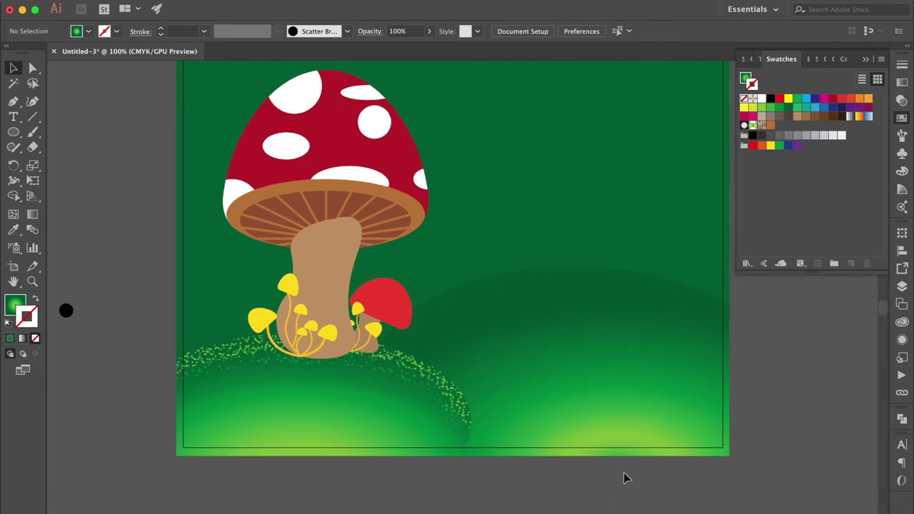
{"action": "scroll", "coordinate": [623, 475], "scroll_direction": "up", "scroll_amount": 3}
{"action": "scroll", "coordinate": [623, 475], "scroll_direction": "right", "scroll_amount": 3}
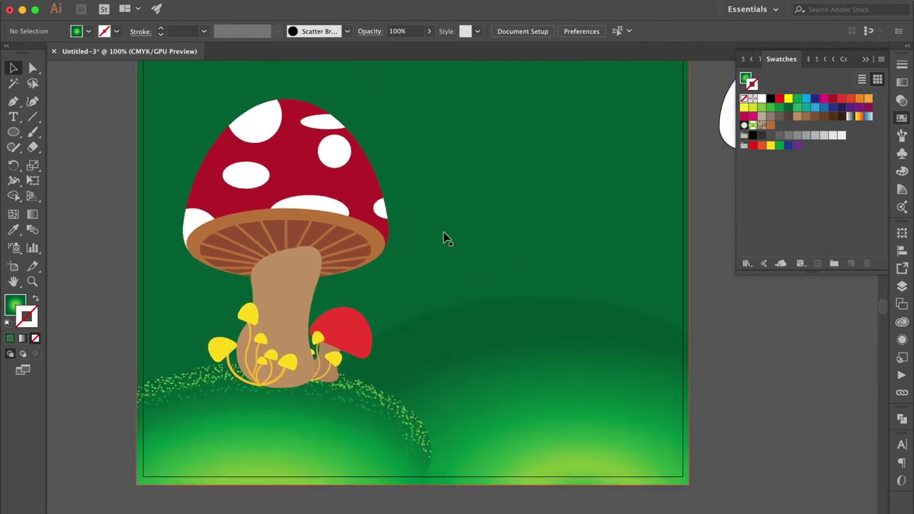
{"action": "left_click", "coordinate": [33, 132]}
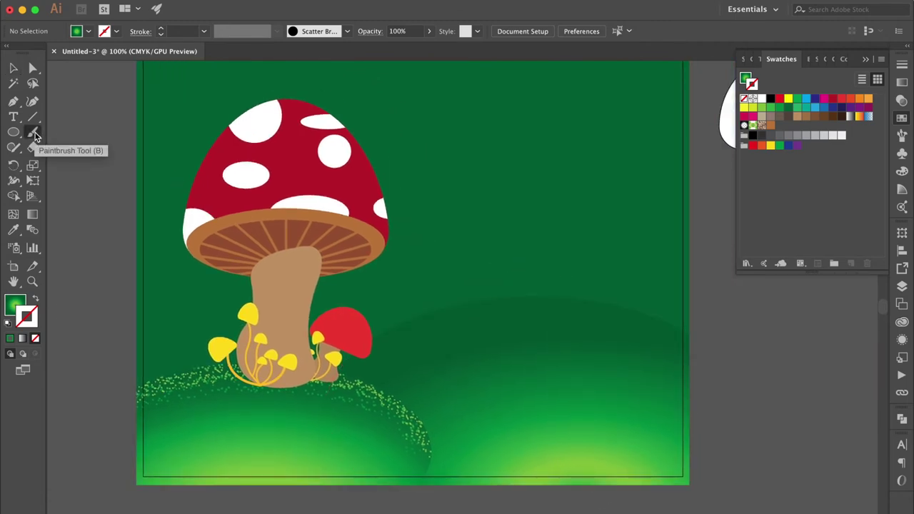
Paint a green scatter-brush grass stroke along the right hill's top.
{"action": "left_click", "coordinate": [36, 299]}
{"action": "left_click", "coordinate": [779, 108]}
{"action": "mouse_move", "coordinate": [369, 353]}
{"action": "left_mouse_down"}
{"action": "mouse_move", "coordinate": [405, 336]}
{"action": "mouse_move", "coordinate": [548, 307]}
{"action": "mouse_move", "coordinate": [737, 344]}
{"action": "left_mouse_up"}
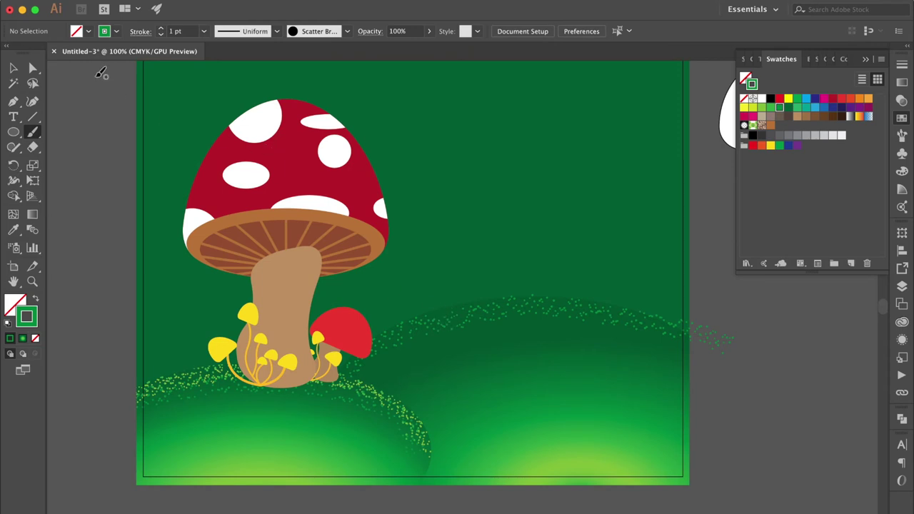
Raise the right hill's grass stroke about 8 mm and recolour it C=50 M=0 Y=100 K=0.
{"action": "left_click", "coordinate": [14, 69]}
{"action": "key", "text": "super+a"}
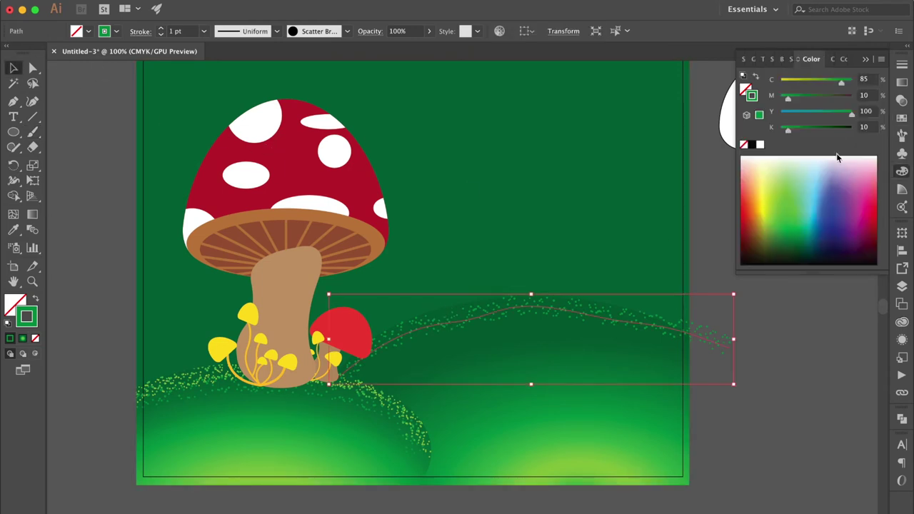
{"action": "left_click_drag", "start_coordinate": [790, 134], "coordinate": [796, 134]}
{"action": "left_click_drag", "start_coordinate": [706, 344], "coordinate": [705, 350]}
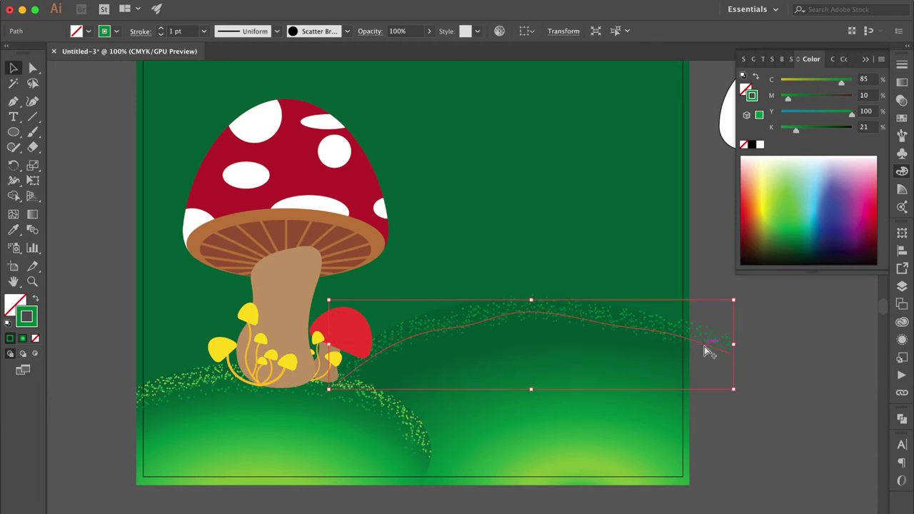
{"action": "left_click", "coordinate": [901, 119]}
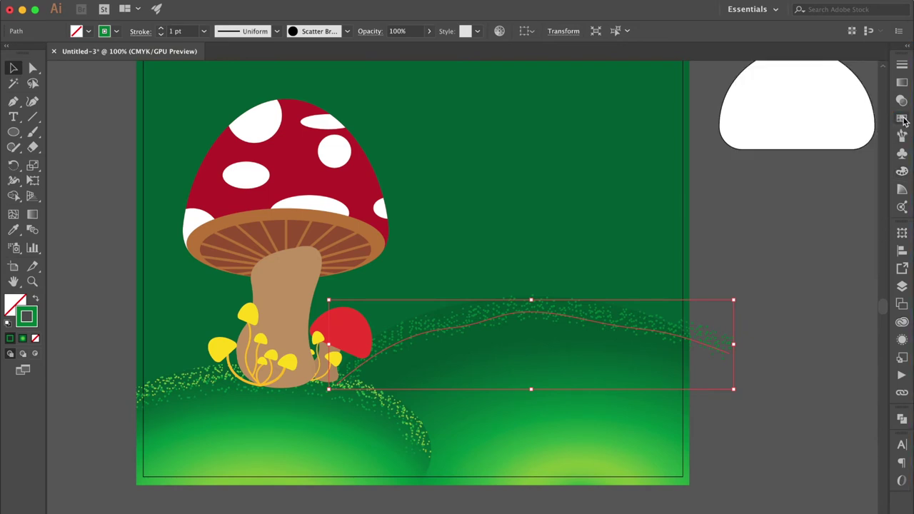
{"action": "left_click", "coordinate": [902, 118]}
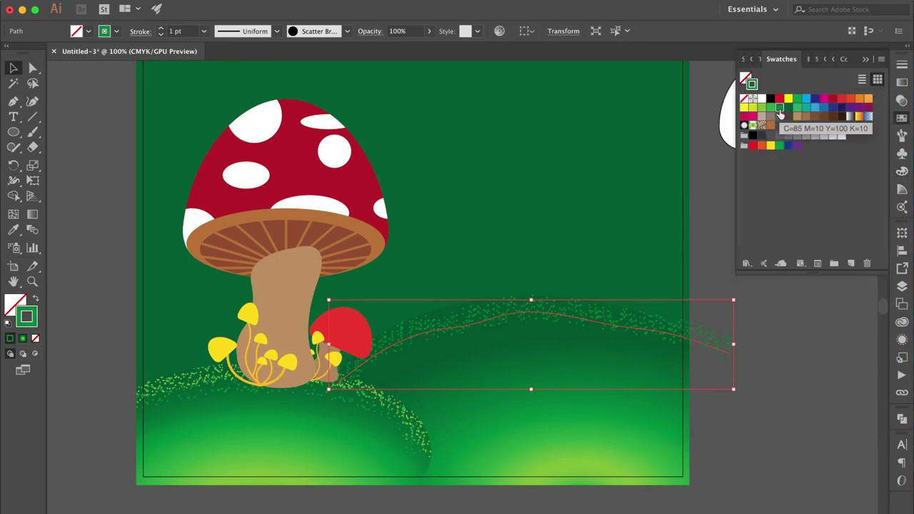
{"action": "left_click", "coordinate": [770, 108]}
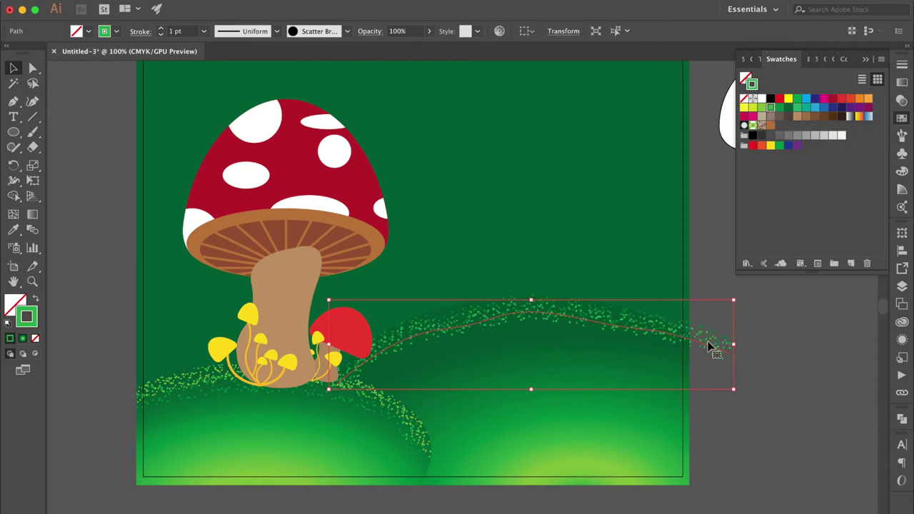
{"action": "left_click_drag", "start_coordinate": [711, 349], "coordinate": [711, 333]}
{"action": "left_click", "coordinate": [762, 109]}
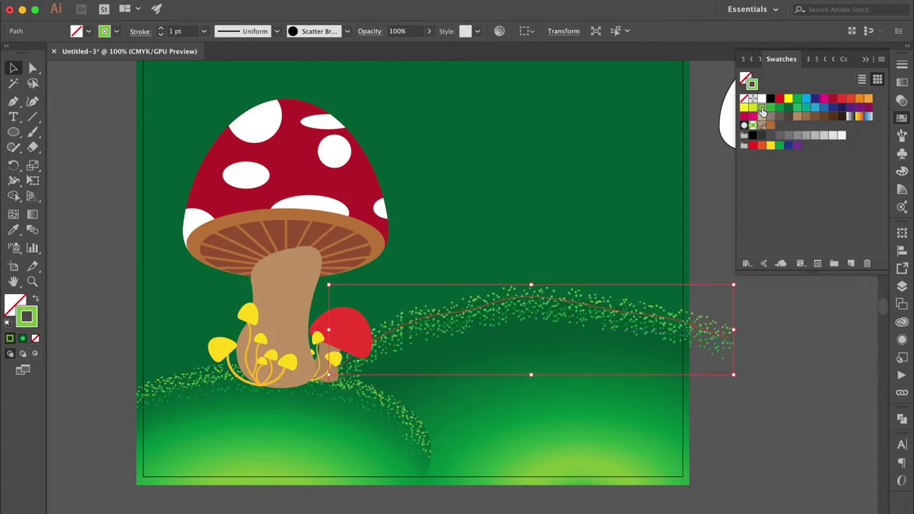
{"action": "left_click", "coordinate": [759, 348]}
Clip the grass to the right hill's outline with Cmd+7 and zoom out to check.
{"action": "left_click", "coordinate": [603, 421]}
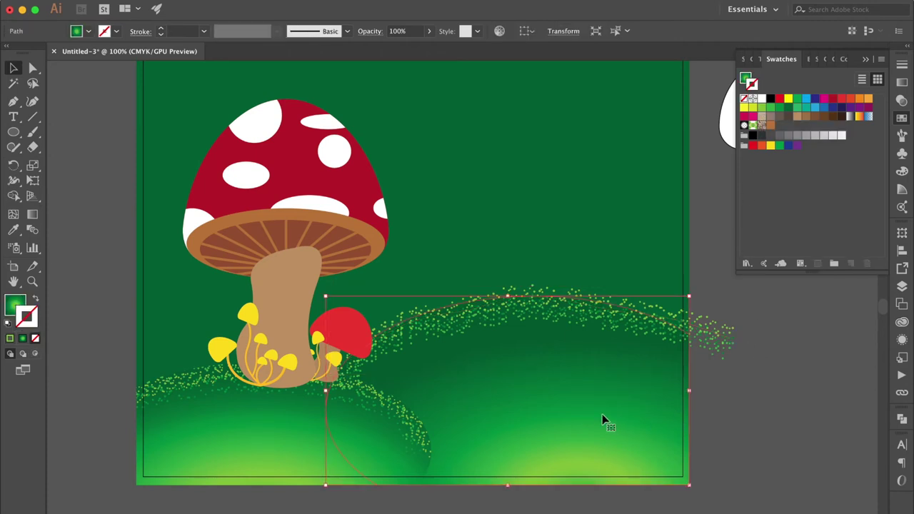
{"action": "left_click_drag", "start_coordinate": [550, 379], "coordinate": [551, 500]}
{"action": "key", "text": "super+z"}
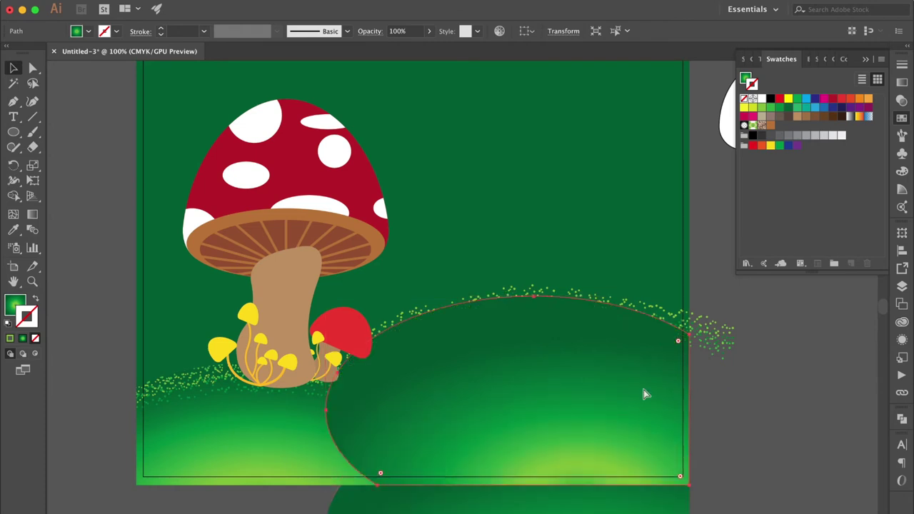
{"action": "left_click", "coordinate": [741, 297]}
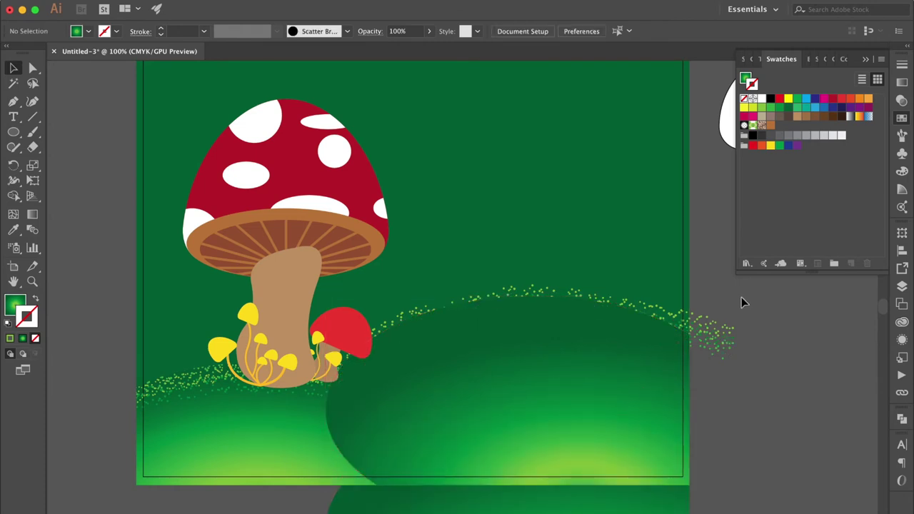
{"action": "left_click", "coordinate": [619, 384]}
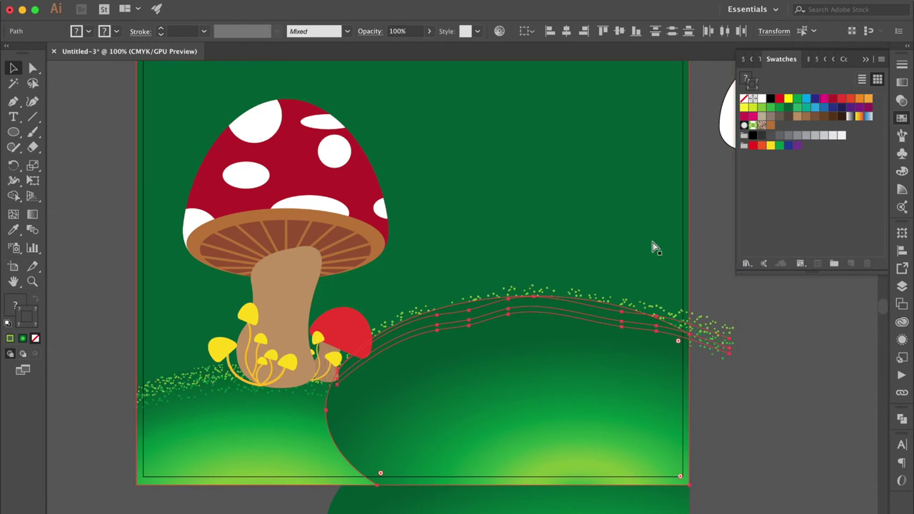
{"action": "key", "text": "super+7"}
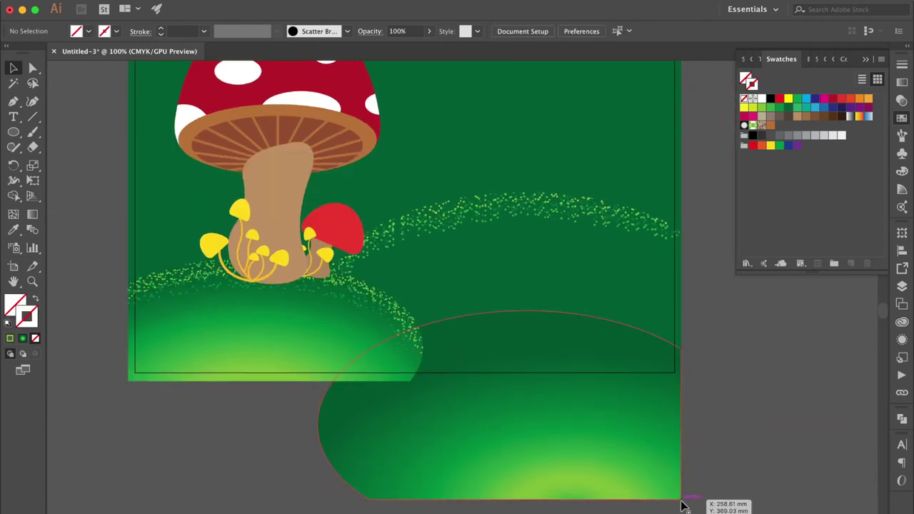
{"action": "left_click_drag", "start_coordinate": [681, 506], "coordinate": [680, 385]}
{"action": "left_click", "coordinate": [737, 434]}
{"action": "scroll", "coordinate": [738, 434], "scroll_direction": "up", "scroll_amount": 3}
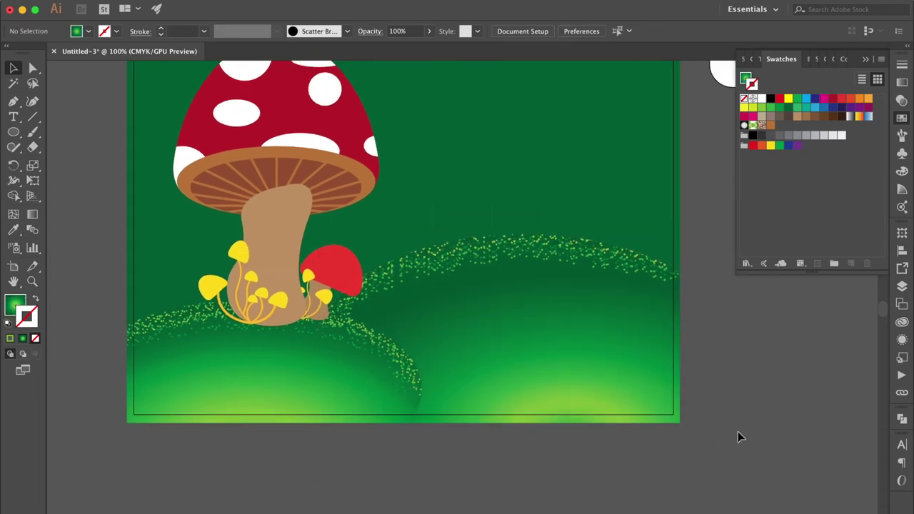
{"action": "key", "text": "super+minus"}
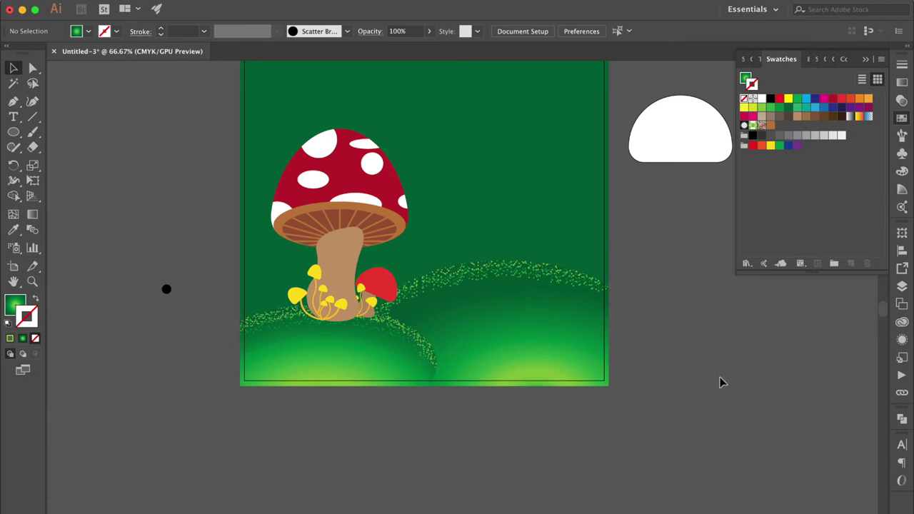
{"action": "scroll", "coordinate": [720, 380], "scroll_direction": "up", "scroll_amount": 3}
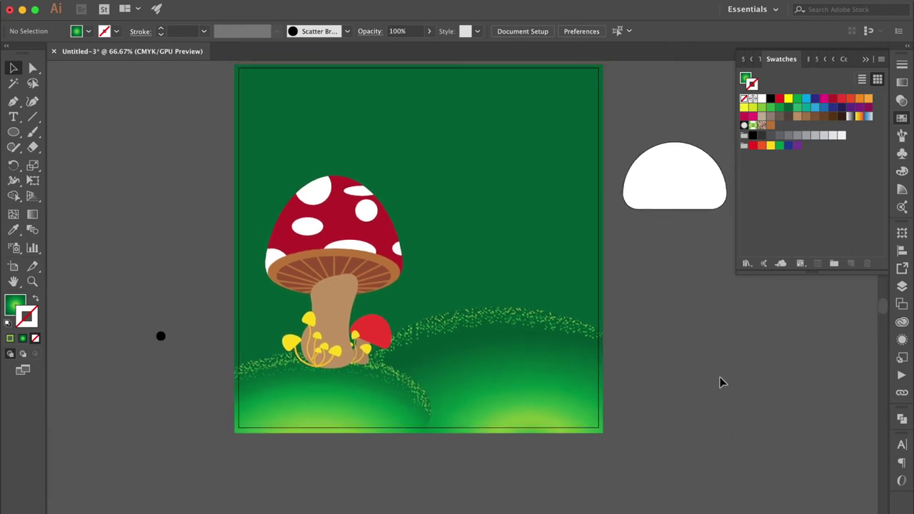
{"action": "left_click", "coordinate": [526, 326]}
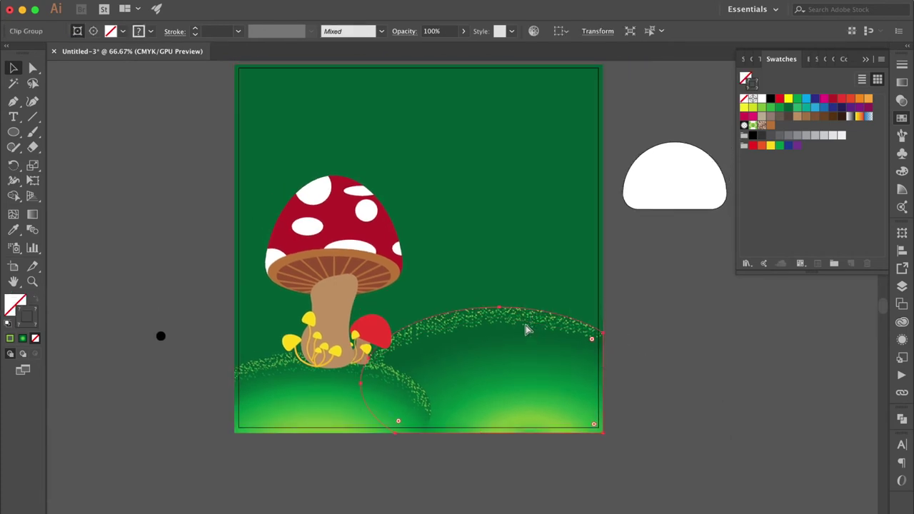
Lower the right grass group's opacity to about 70% in the Transparency panel.
{"action": "key", "text": "super+minus"}
{"action": "key", "text": "super+plus"}
{"action": "key", "text": "super+plus"}
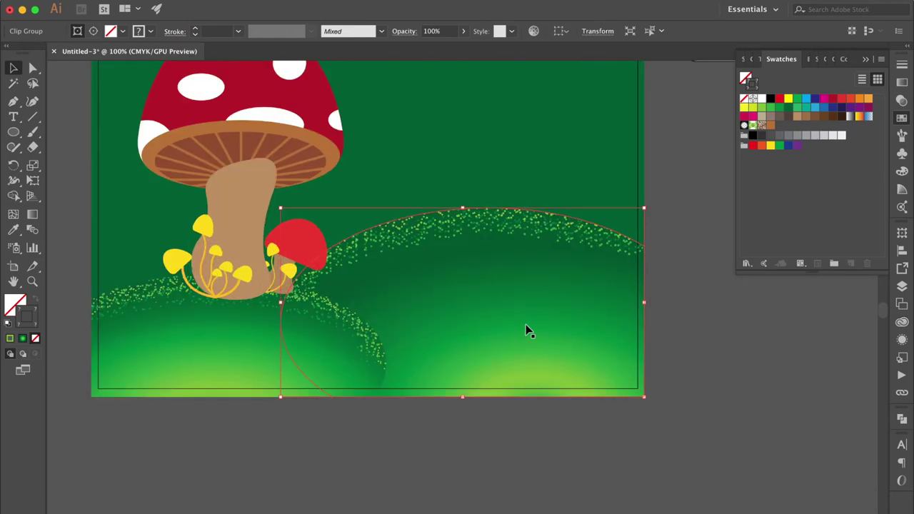
{"action": "left_click", "coordinate": [902, 100]}
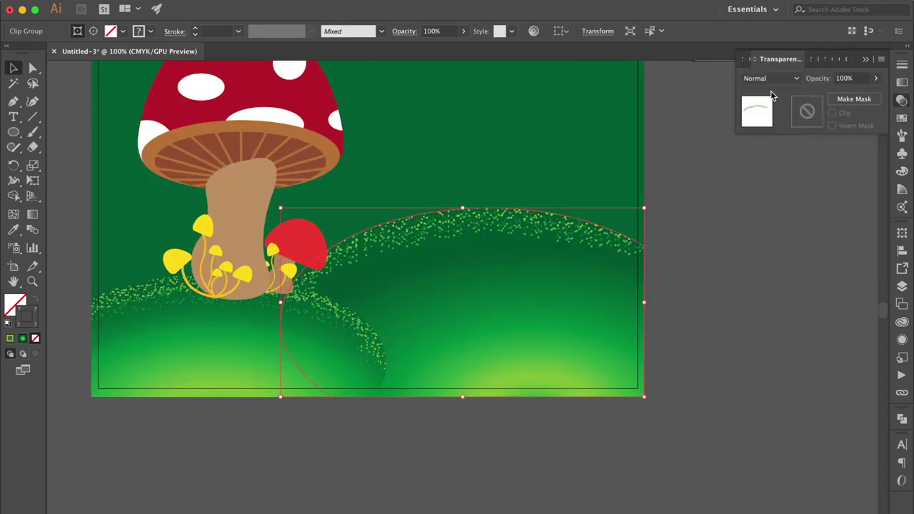
{"action": "left_click", "coordinate": [876, 79]}
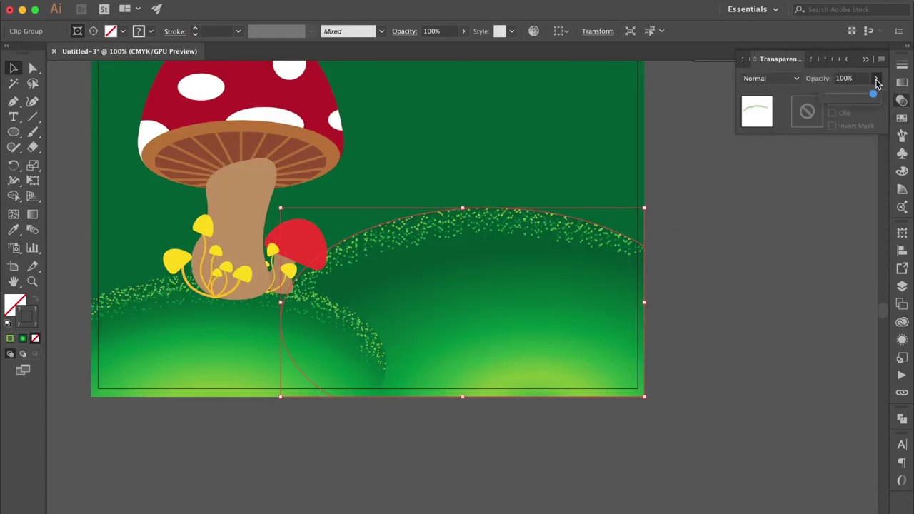
{"action": "left_click_drag", "start_coordinate": [875, 98], "coordinate": [861, 100]}
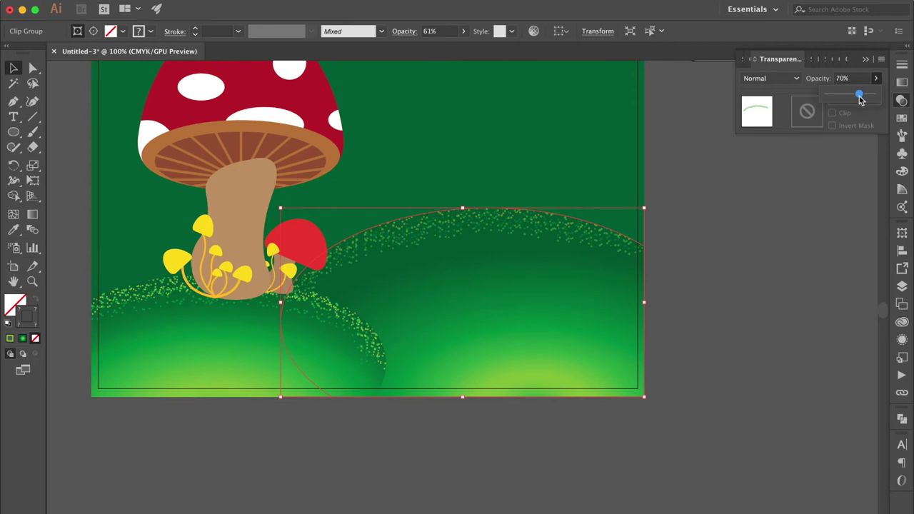
Drop the left hill's clipped grass group to about 93% opacity and delete the stray black dot.
{"action": "left_click", "coordinate": [783, 261]}
{"action": "key", "text": "super+minus"}
{"action": "scroll", "coordinate": [724, 286], "scroll_direction": "up", "scroll_amount": 3}
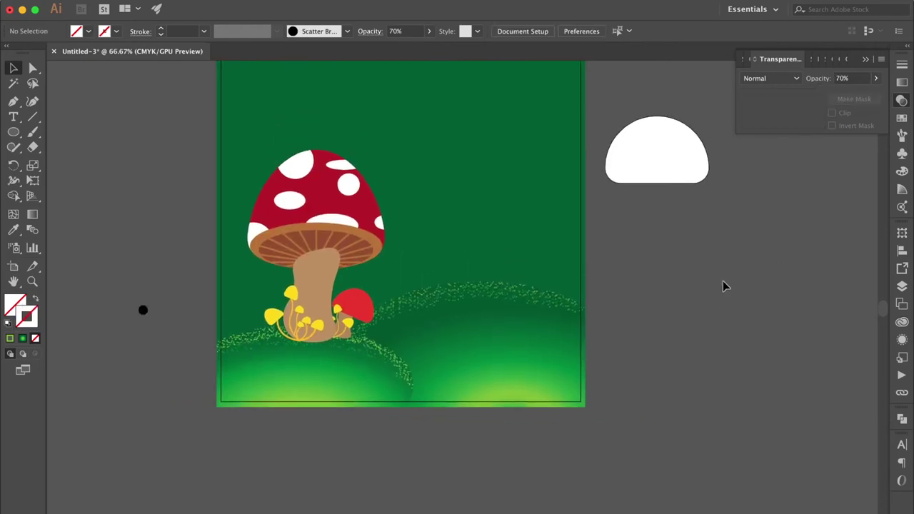
{"action": "left_click", "coordinate": [398, 386]}
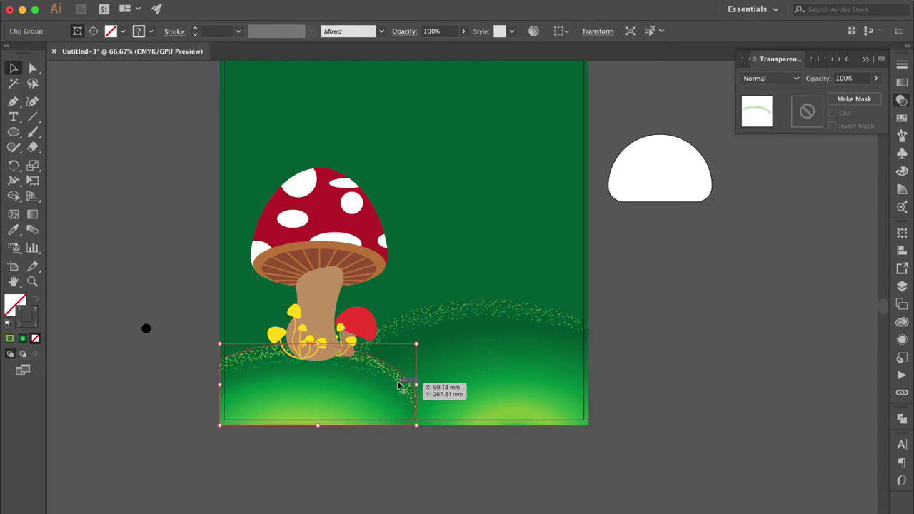
{"action": "left_click", "coordinate": [874, 80]}
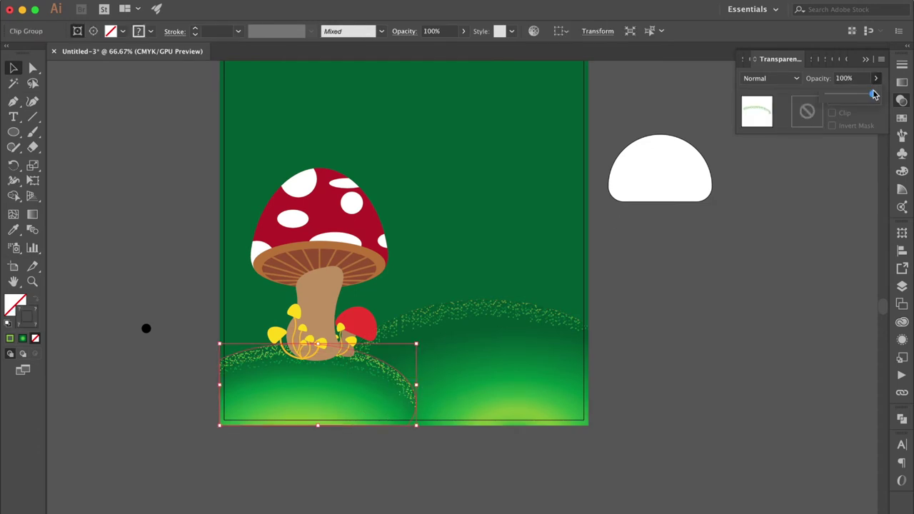
{"action": "left_click_drag", "start_coordinate": [874, 97], "coordinate": [864, 97]}
{"action": "left_click", "coordinate": [766, 335]}
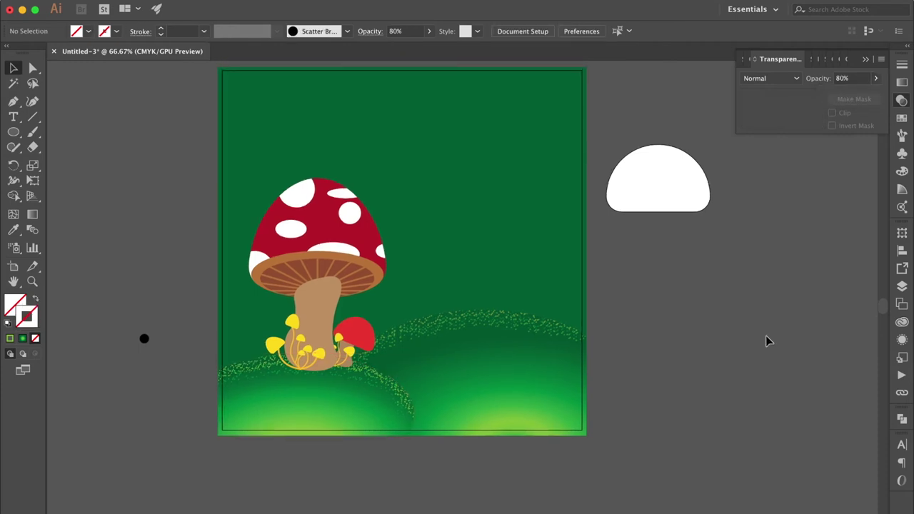
{"action": "left_click", "coordinate": [143, 340]}
{"action": "key", "text": "Delete"}
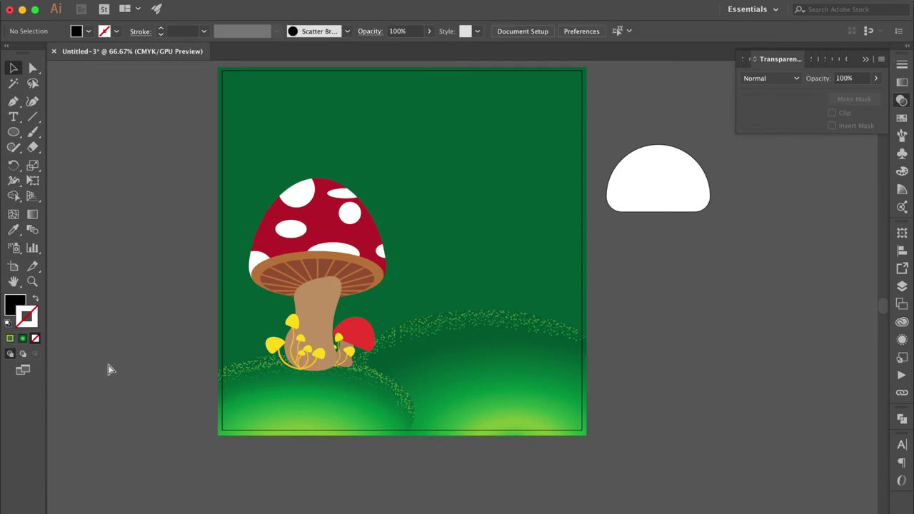
Unlock Layer 1 and cut the white half-dome out of it.
{"action": "scroll", "coordinate": [108, 369], "scroll_direction": "up", "scroll_amount": 2}
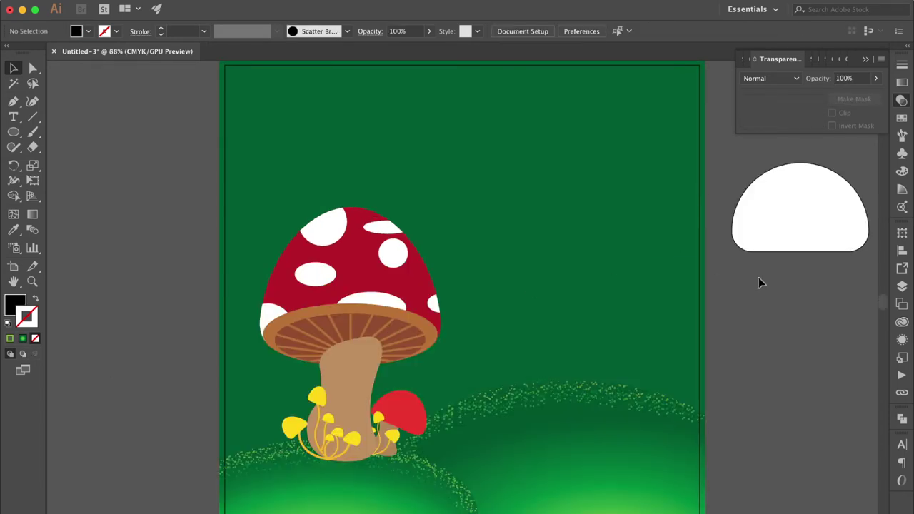
{"action": "key", "text": "F7"}
{"action": "left_click", "coordinate": [759, 247]}
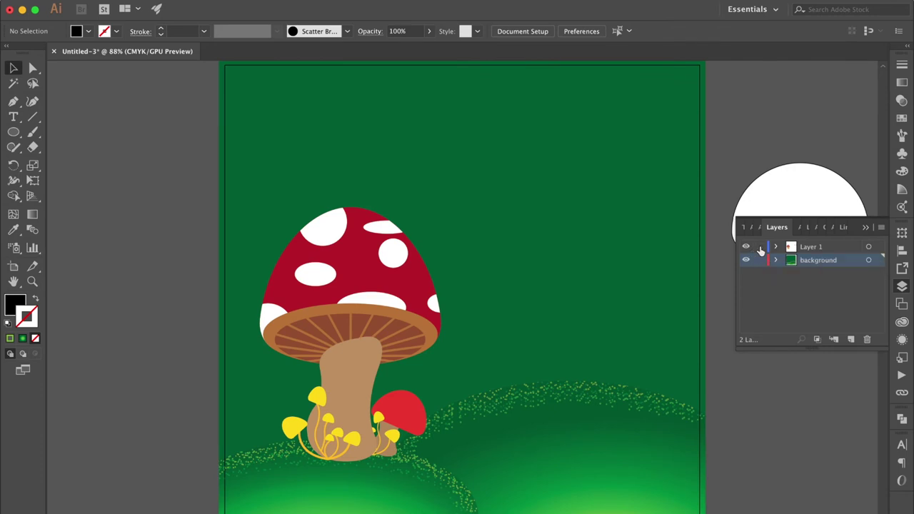
{"action": "left_click_drag", "start_coordinate": [812, 175], "coordinate": [564, 164]}
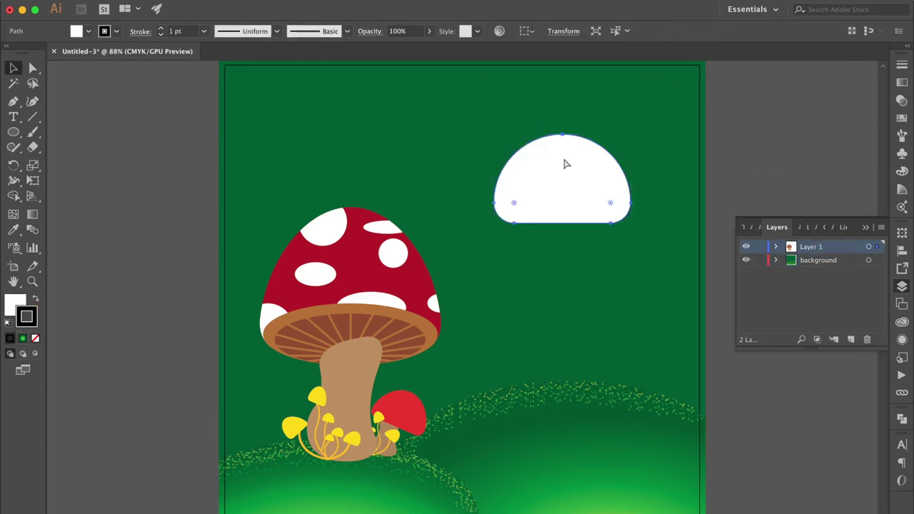
{"action": "key", "text": "ctrl+x"}
Lock Layer 1 and background, create a layer named 'flat mushroom', and paste the half-dome onto it.
{"action": "left_click", "coordinate": [758, 247]}
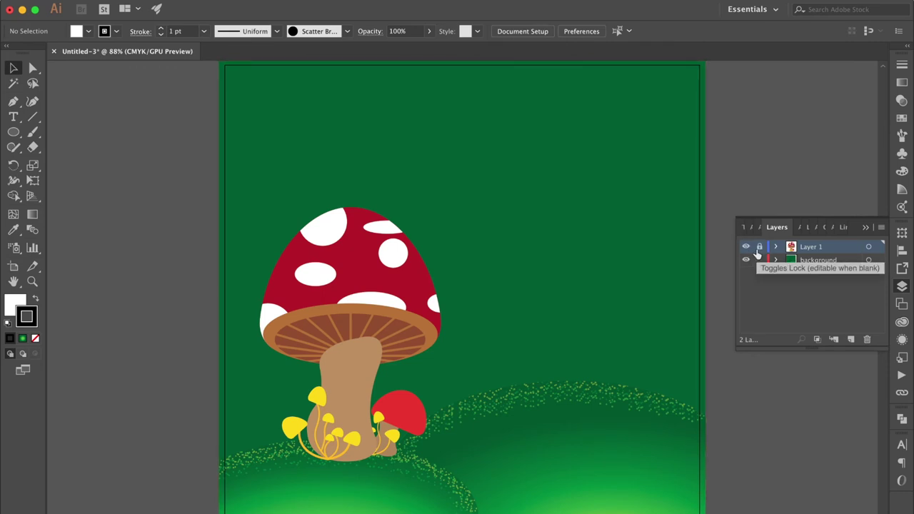
{"action": "left_click", "coordinate": [758, 260]}
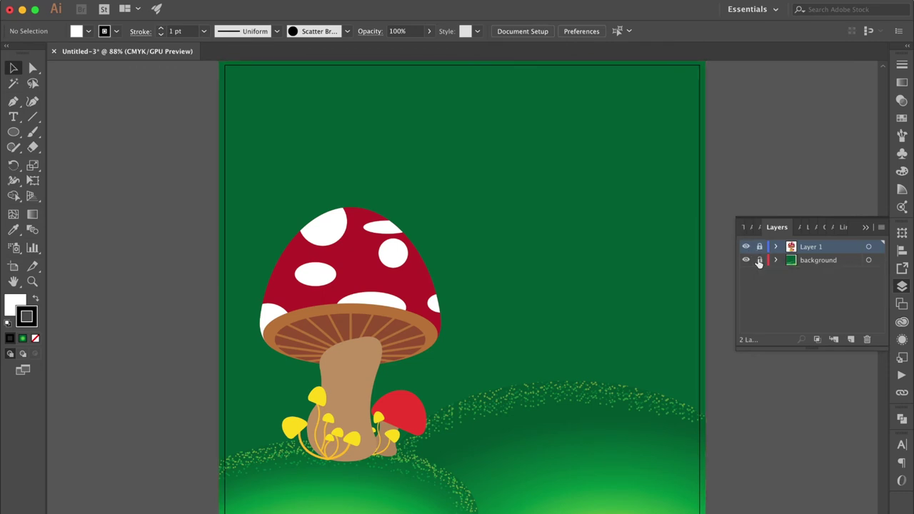
{"action": "left_click", "coordinate": [879, 227]}
{"action": "left_click", "coordinate": [770, 229]}
{"action": "type", "text": "flat mush"}
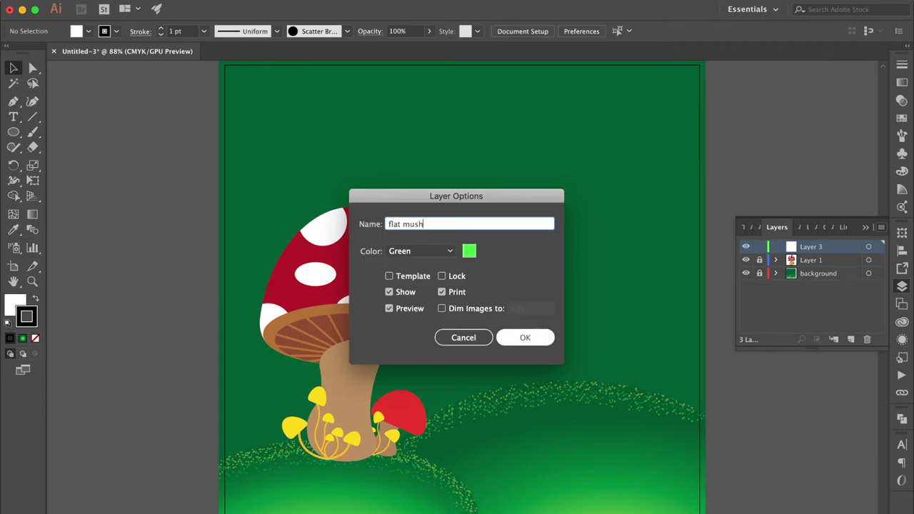
{"action": "type", "text": "room"}
{"action": "key", "text": "Return"}
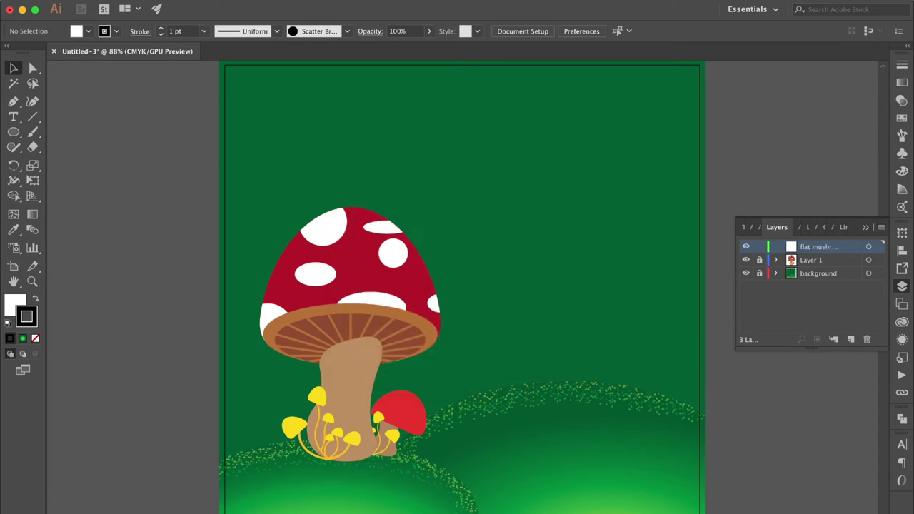
{"action": "key", "text": "ctrl+v"}
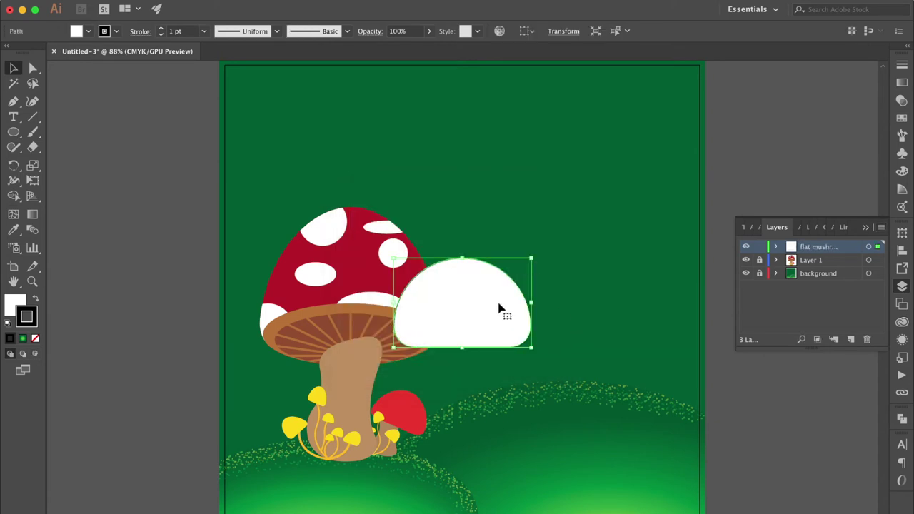
Move the half-dome onto empty background and narrow it to about half width.
{"action": "left_click_drag", "start_coordinate": [500, 308], "coordinate": [579, 205]}
{"action": "key", "text": "ctrl+1"}
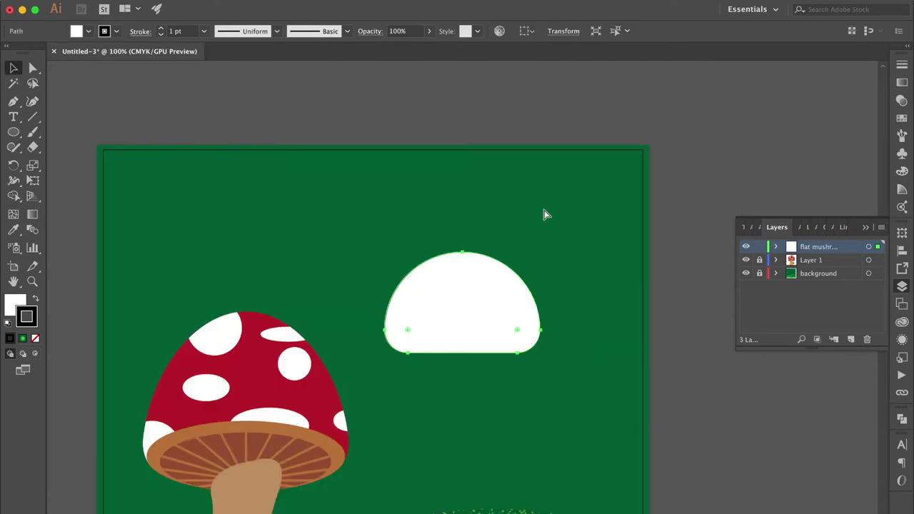
{"action": "left_click_drag", "start_coordinate": [449, 300], "coordinate": [424, 268]}
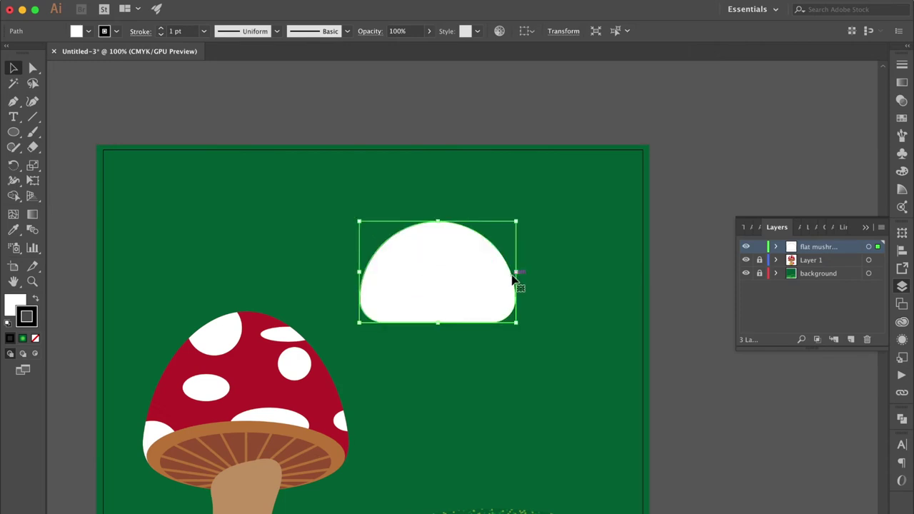
{"action": "left_click_drag", "start_coordinate": [517, 275], "coordinate": [433, 273]}
{"action": "key", "text": "ctrl+plus"}
{"action": "key", "text": "ctrl+plus"}
{"action": "scroll", "coordinate": [436, 278], "scroll_direction": "down", "scroll_amount": 3}
{"action": "scroll", "coordinate": [436, 278], "scroll_direction": "right", "scroll_amount": 2}
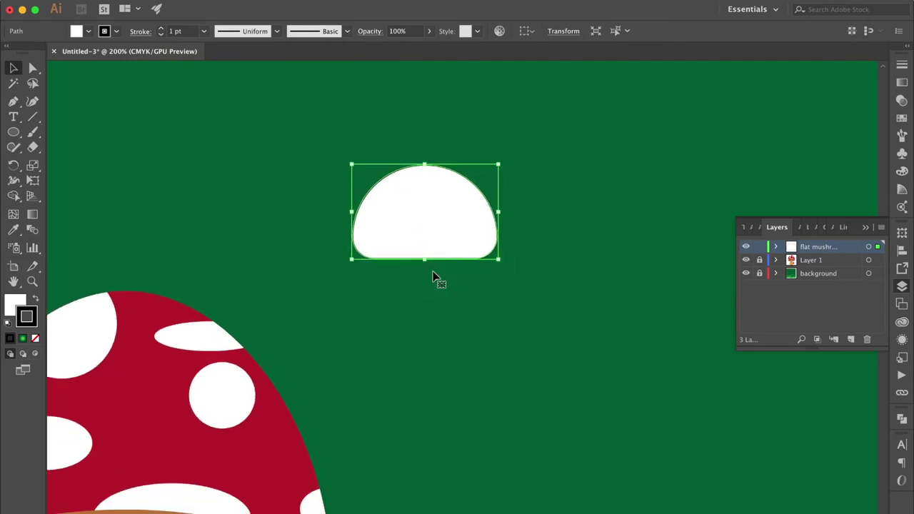
Remove the dome's stroke and fill it dark crimson red (C=15 M=100 Y=90 K=10).
{"action": "left_click", "coordinate": [35, 339]}
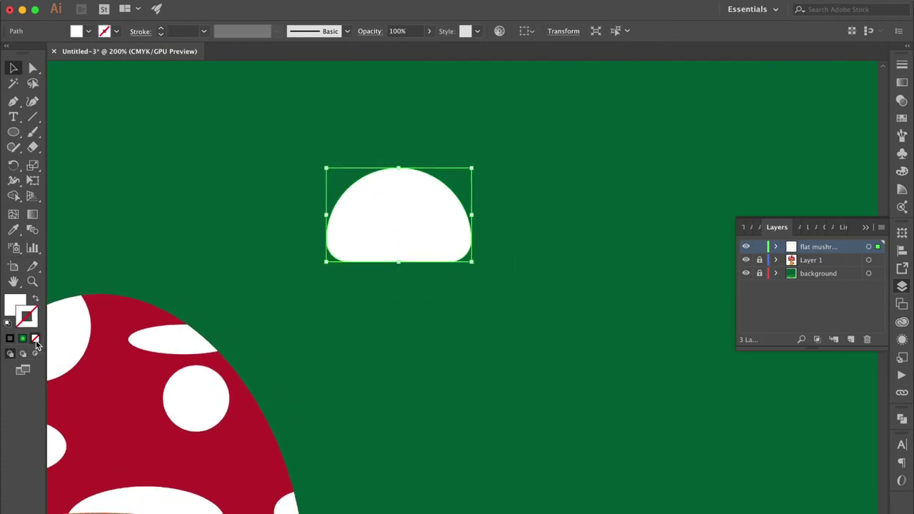
{"action": "left_click", "coordinate": [21, 303]}
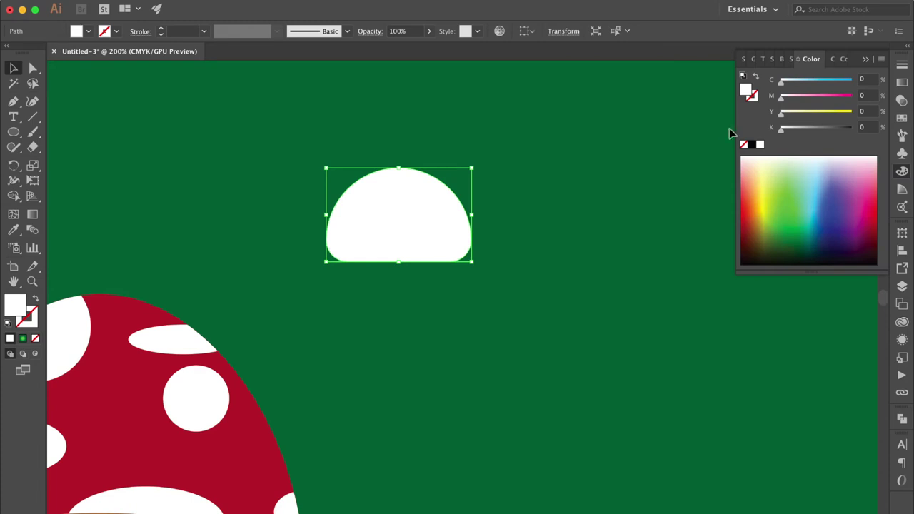
{"action": "left_click", "coordinate": [902, 118]}
{"action": "left_click", "coordinate": [778, 100]}
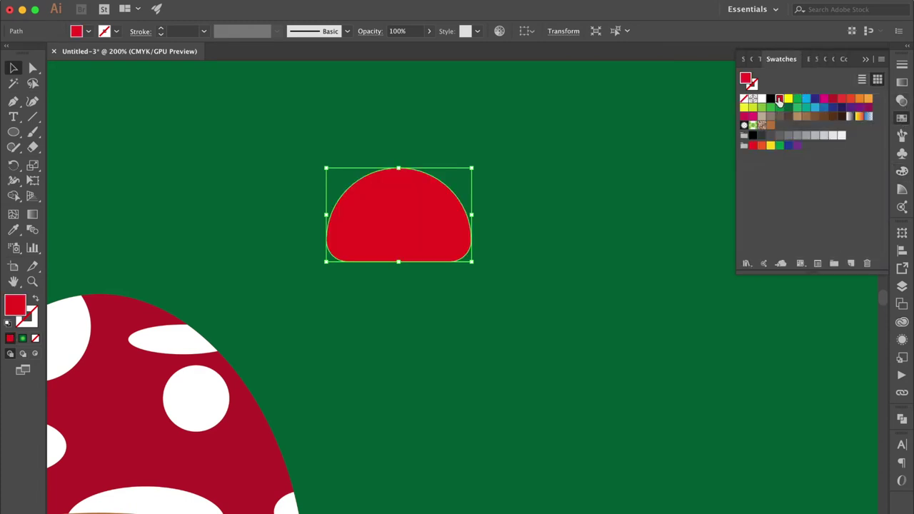
{"action": "left_click", "coordinate": [833, 101]}
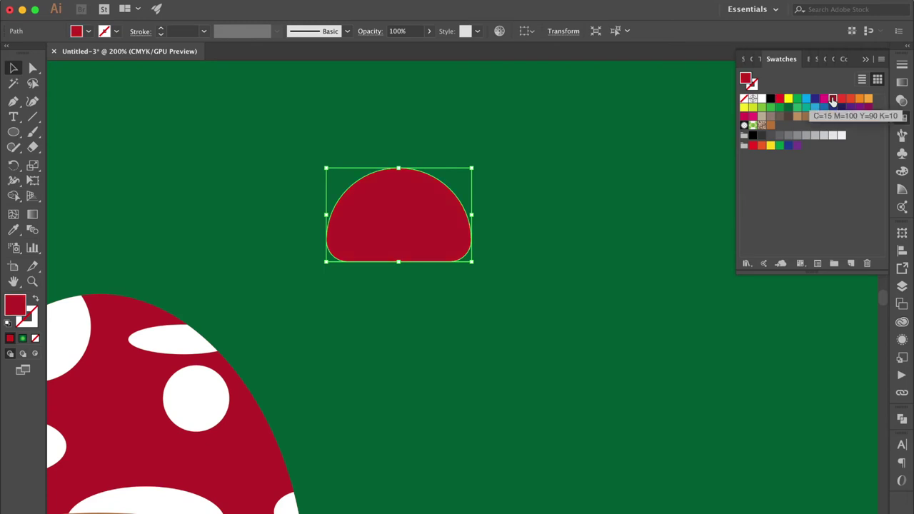
{"action": "left_click", "coordinate": [13, 133]}
Draw white ovals on the cap's top left, right, lower right, bottom edge and left side.
{"action": "left_click_drag", "start_coordinate": [348, 171], "coordinate": [394, 199]}
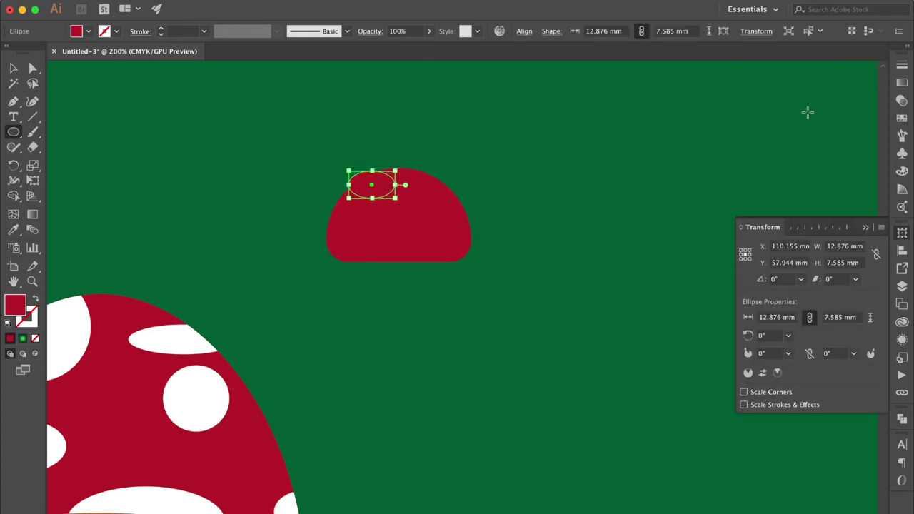
{"action": "left_click", "coordinate": [901, 119]}
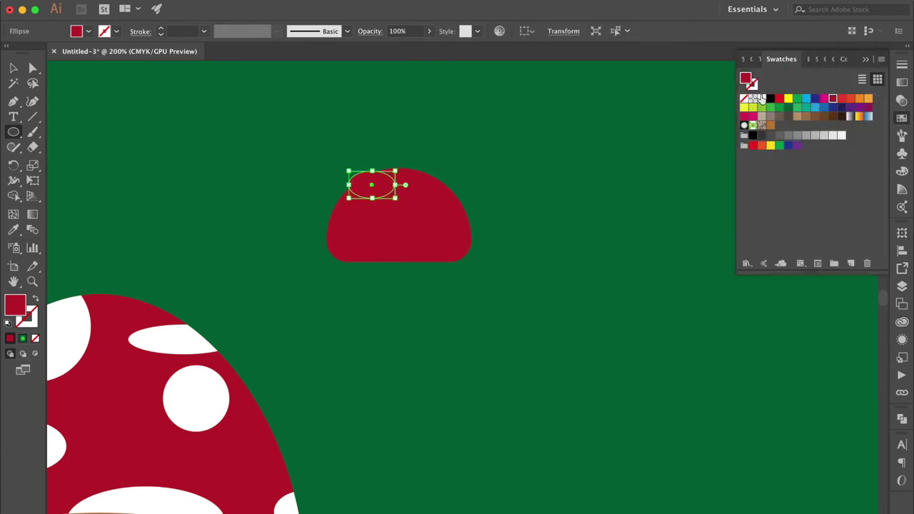
{"action": "left_click", "coordinate": [760, 98]}
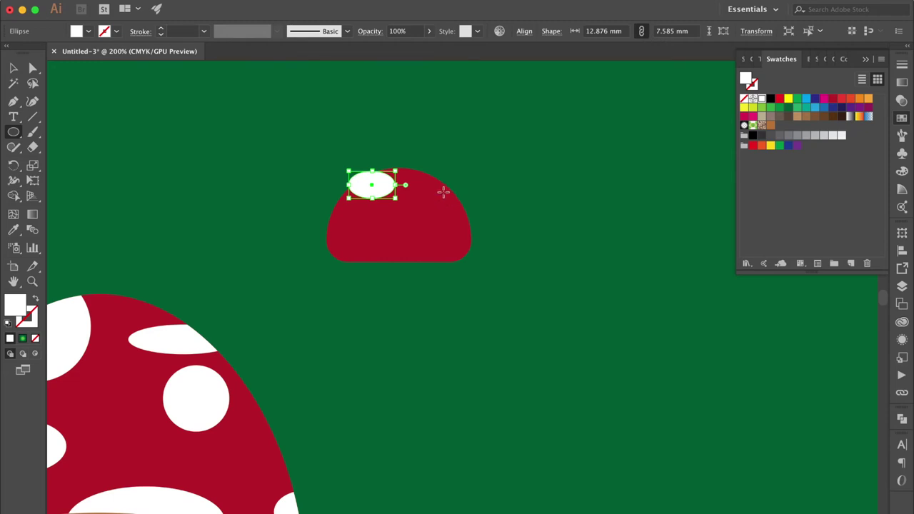
{"action": "left_click_drag", "start_coordinate": [439, 189], "coordinate": [466, 207]}
{"action": "left_click_drag", "start_coordinate": [444, 241], "coordinate": [480, 270]}
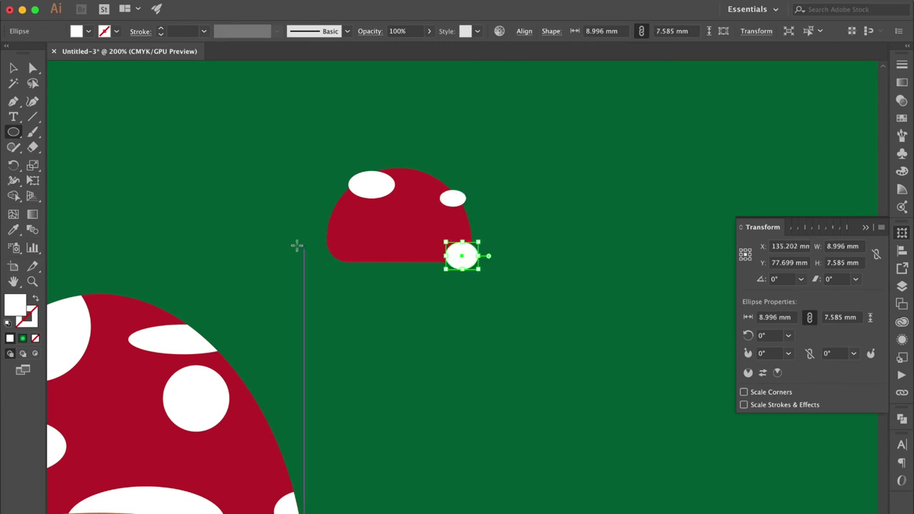
{"action": "left_click_drag", "start_coordinate": [319, 244], "coordinate": [420, 276]}
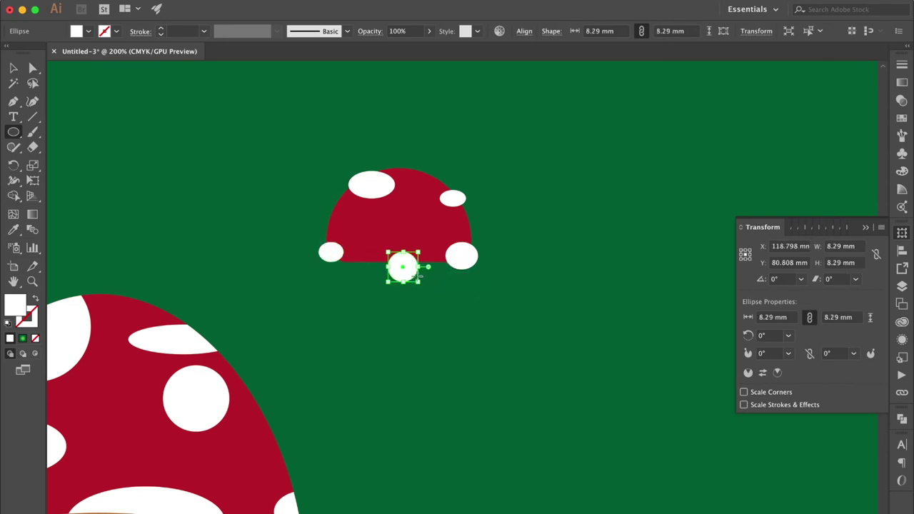
{"action": "left_click_drag", "start_coordinate": [347, 210], "coordinate": [370, 227]}
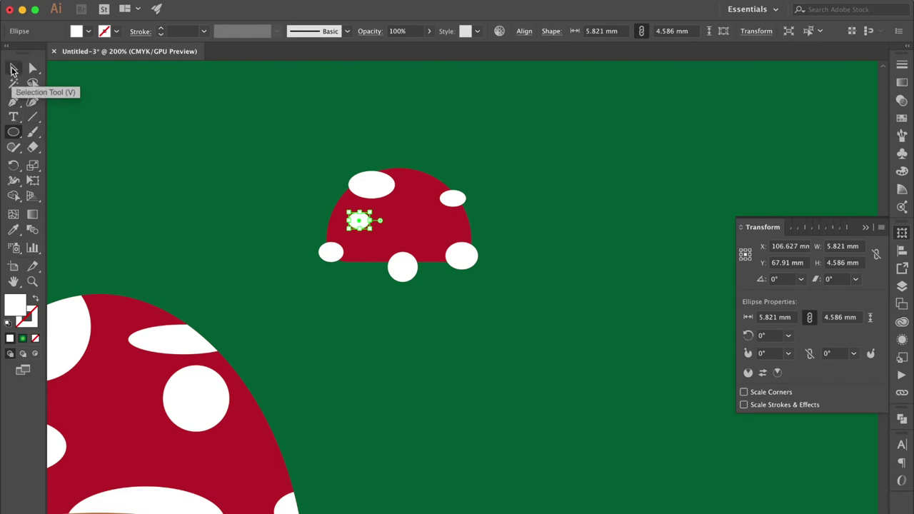
Duplicate the red cap up and to the right of the original.
{"action": "left_click", "coordinate": [12, 69]}
{"action": "left_click", "coordinate": [423, 229]}
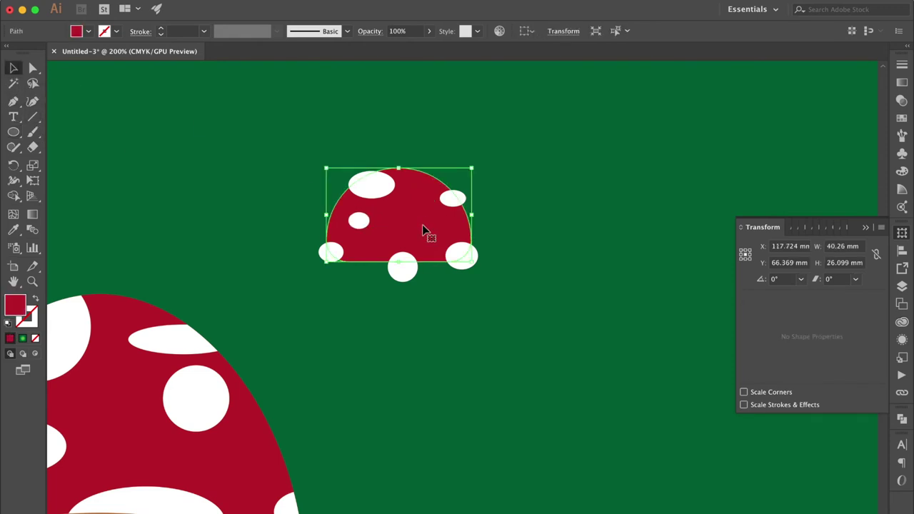
{"action": "left_click_drag", "start_coordinate": [407, 226], "coordinate": [492, 141]}
Clip the white spots to the cap's shape and move the plain red copy behind them.
{"action": "left_click", "coordinate": [415, 235]}
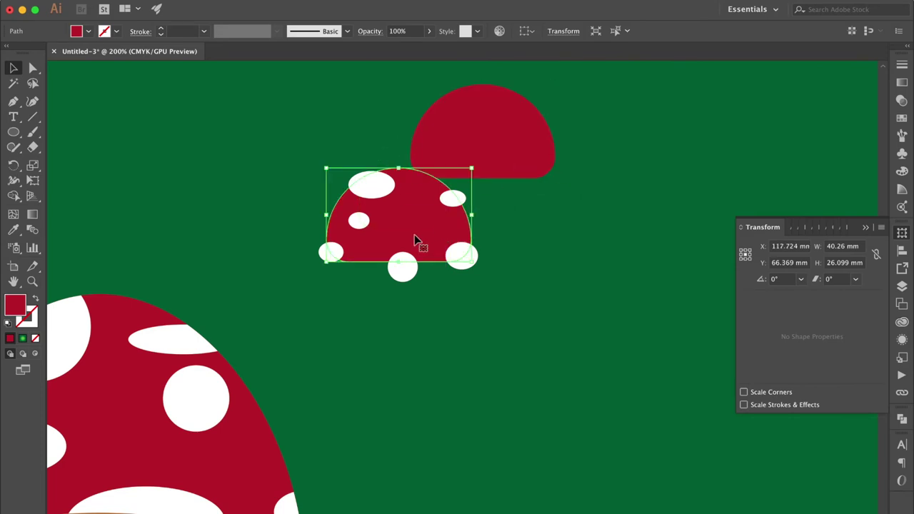
{"action": "key", "text": "super+shift+bracketright"}
{"action": "left_click_drag", "start_coordinate": [482, 189], "coordinate": [300, 312]}
{"action": "key", "text": "super+7"}
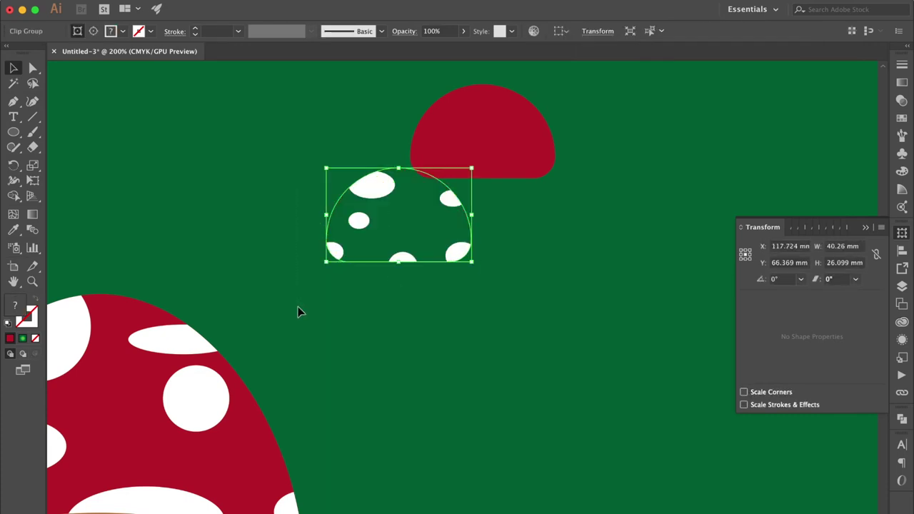
{"action": "left_click_drag", "start_coordinate": [462, 137], "coordinate": [379, 226]}
{"action": "left_click", "coordinate": [529, 214]}
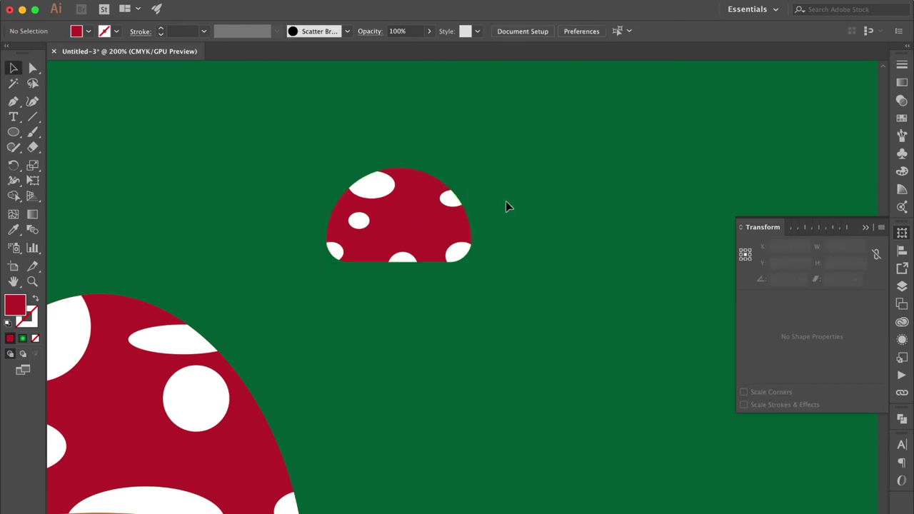
Widen the red mushroom cap slightly.
{"action": "left_click", "coordinate": [437, 249]}
{"action": "left_click_drag", "start_coordinate": [475, 216], "coordinate": [491, 216]}
{"action": "left_click", "coordinate": [565, 221]}
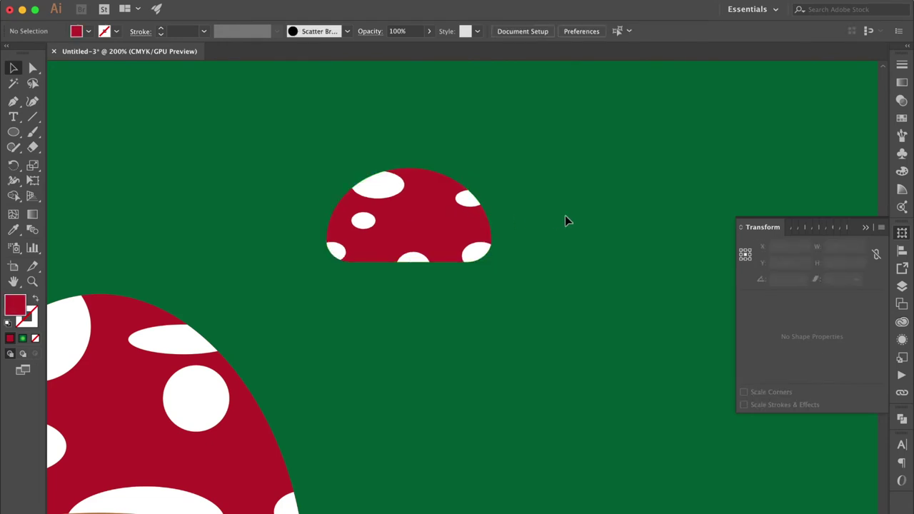
{"action": "key", "text": "super+equal"}
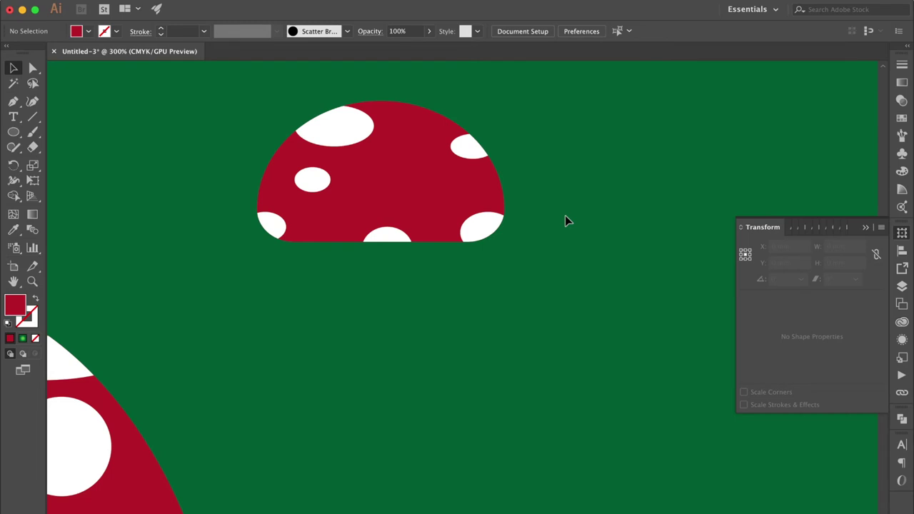
Enlarge the spots at the cap's upper right and top left.
{"action": "left_click", "coordinate": [33, 67]}
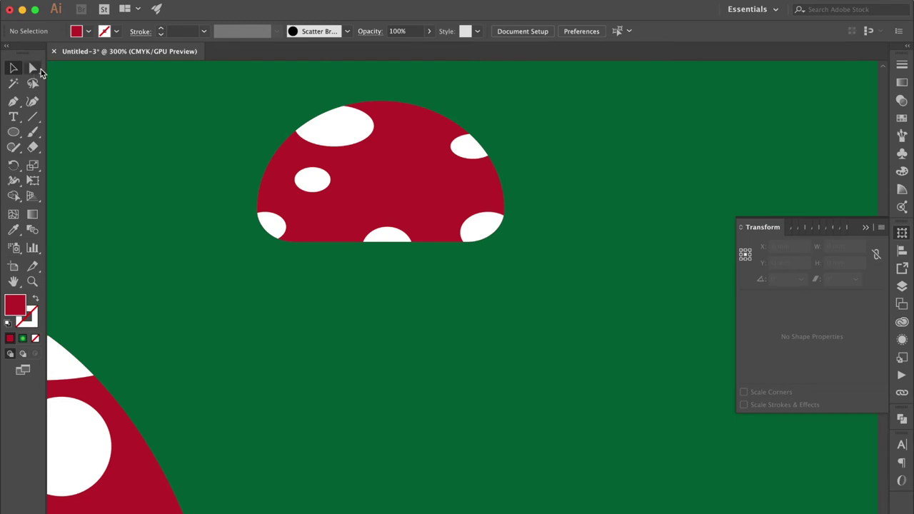
{"action": "left_click", "coordinate": [468, 153]}
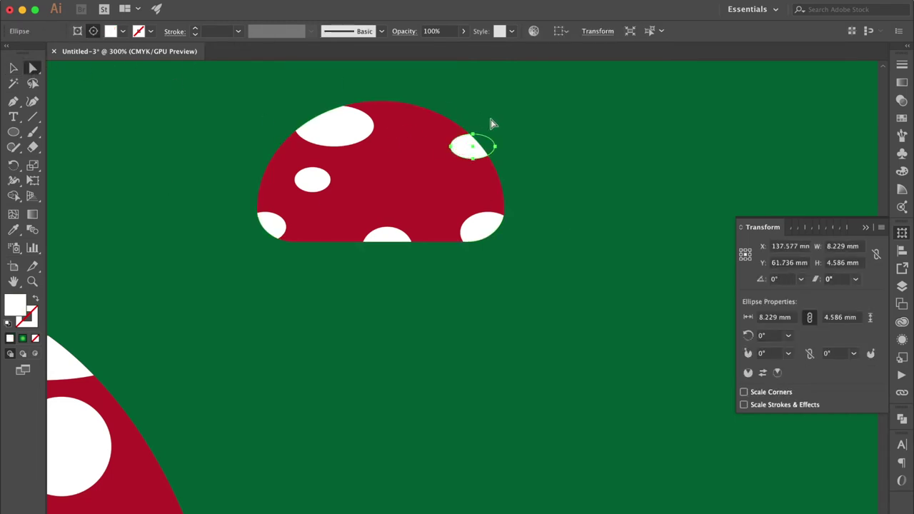
{"action": "key", "text": "super"}
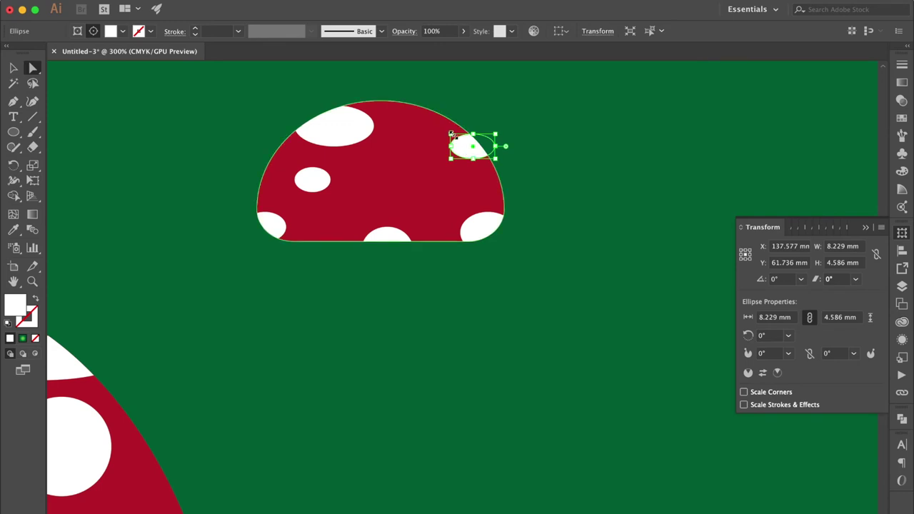
{"action": "left_click_drag", "start_coordinate": [450, 133], "coordinate": [433, 117]}
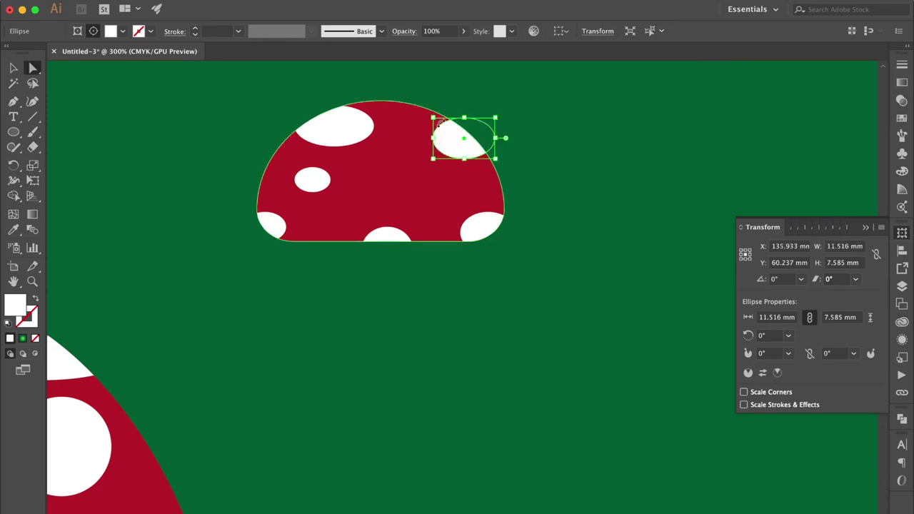
{"action": "left_click", "coordinate": [347, 125]}
{"action": "key", "text": "super"}
{"action": "left_click_drag", "start_coordinate": [374, 106], "coordinate": [380, 87]}
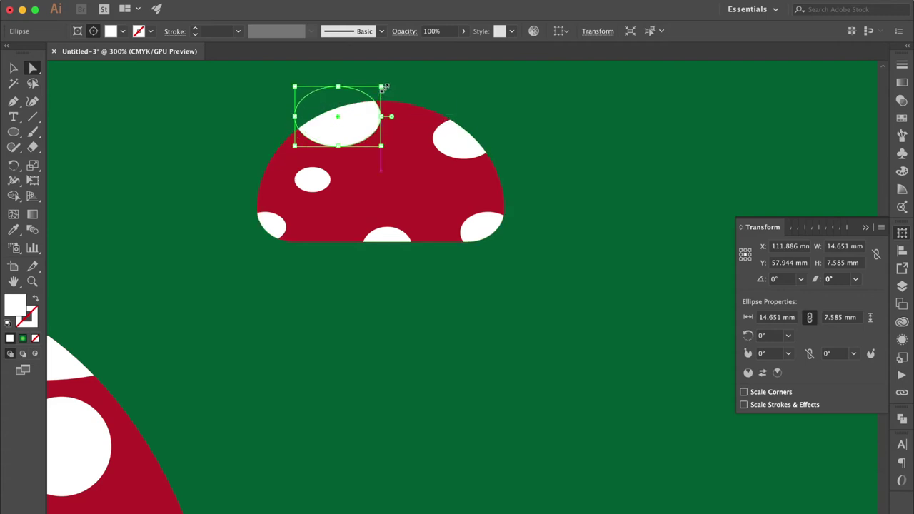
Make the lower-right spot a 10.507 mm circle, enlarge the lower-left spot, and raise the bottom spot.
{"action": "left_click", "coordinate": [489, 227]}
{"action": "left_click_drag", "start_coordinate": [515, 211], "coordinate": [517, 194]}
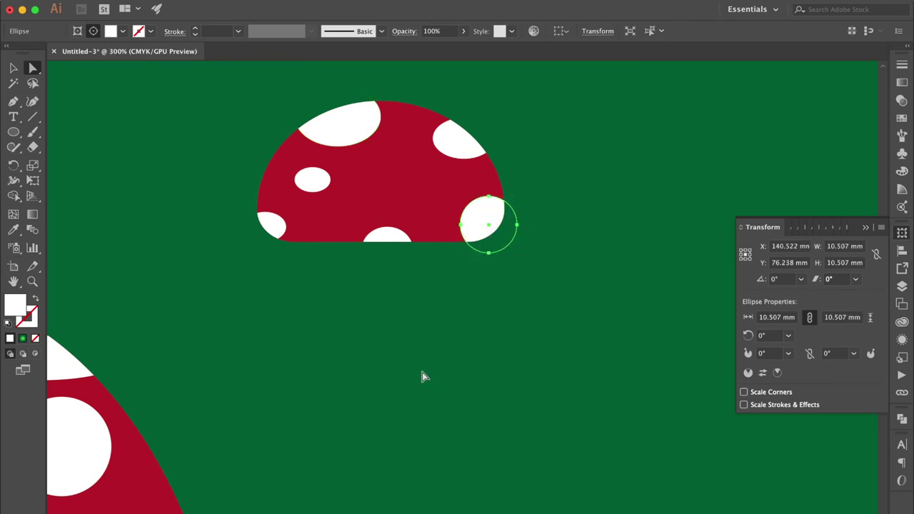
{"action": "left_click", "coordinate": [277, 227]}
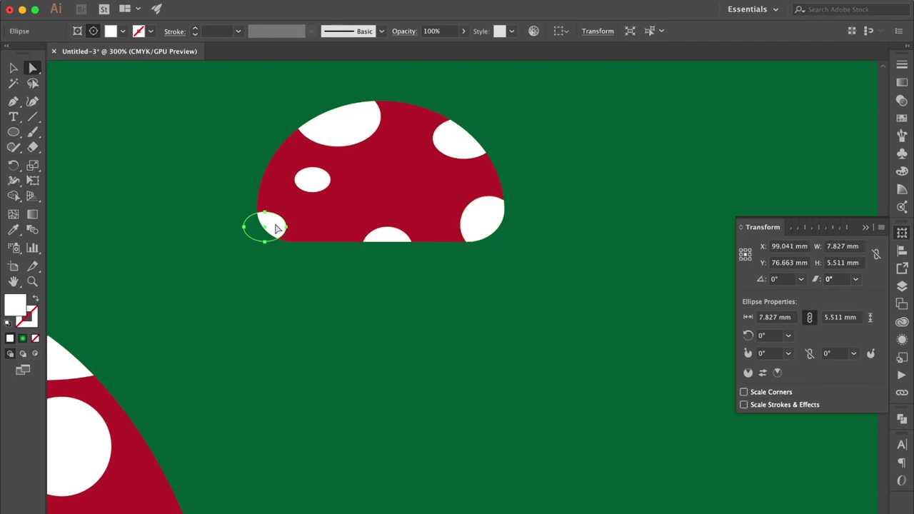
{"action": "left_click_drag", "start_coordinate": [286, 242], "coordinate": [291, 251]}
{"action": "left_click_drag", "start_coordinate": [397, 240], "coordinate": [396, 232]}
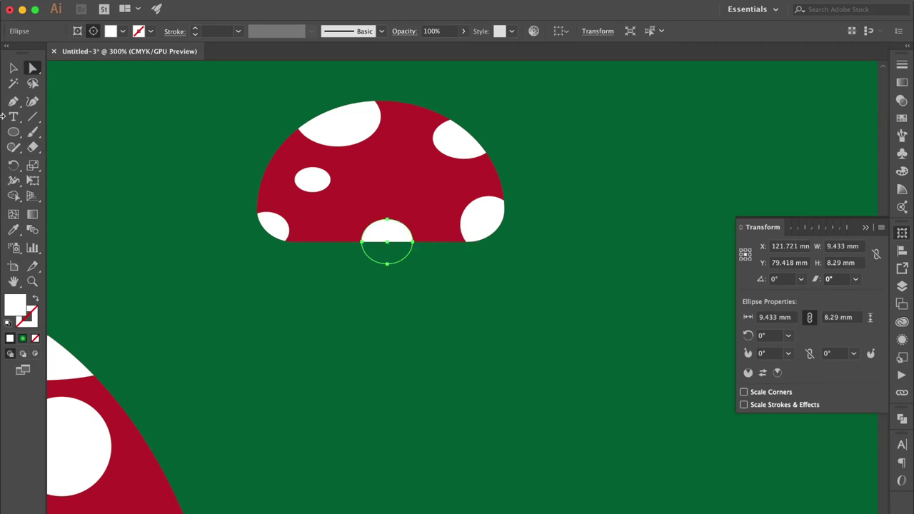
{"action": "left_click", "coordinate": [12, 68]}
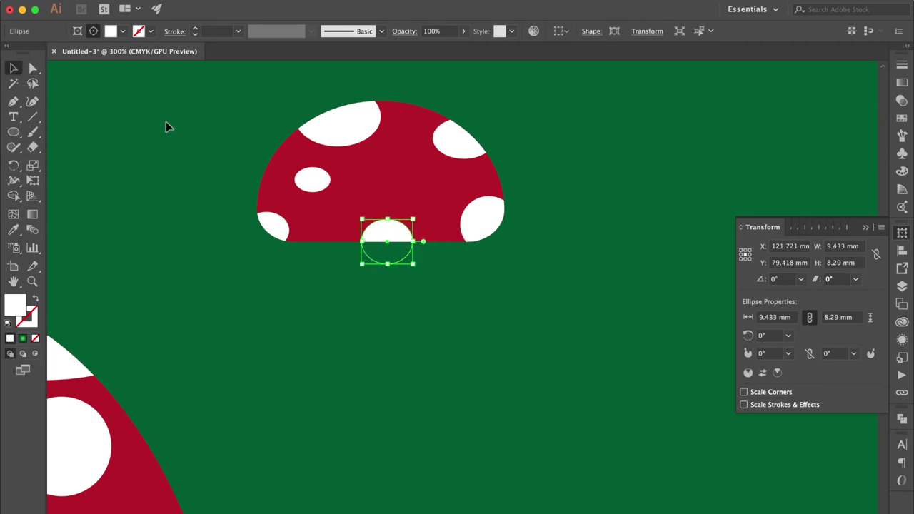
Draw a white stem rectangle under the cap and align their horizontal centres.
{"action": "left_click_drag", "start_coordinate": [13, 140], "coordinate": [61, 131]}
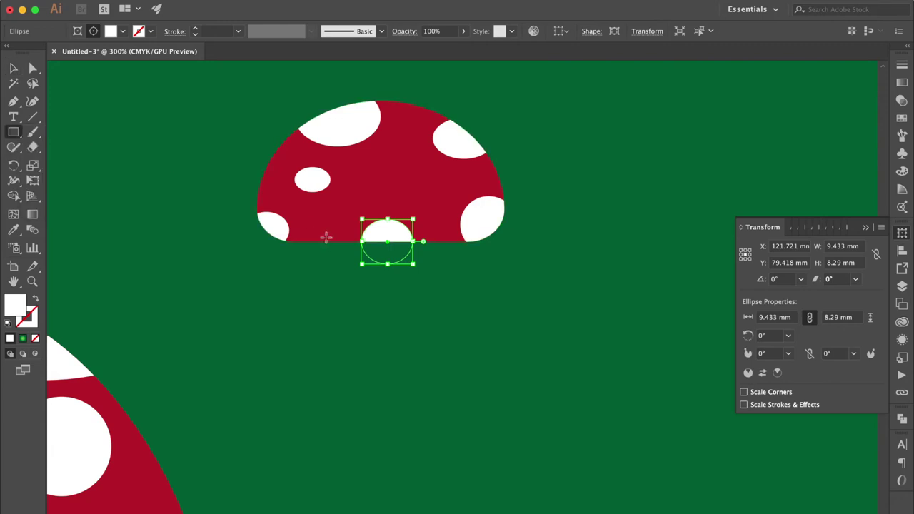
{"action": "left_click_drag", "start_coordinate": [331, 235], "coordinate": [448, 332]}
{"action": "left_click", "coordinate": [13, 68]}
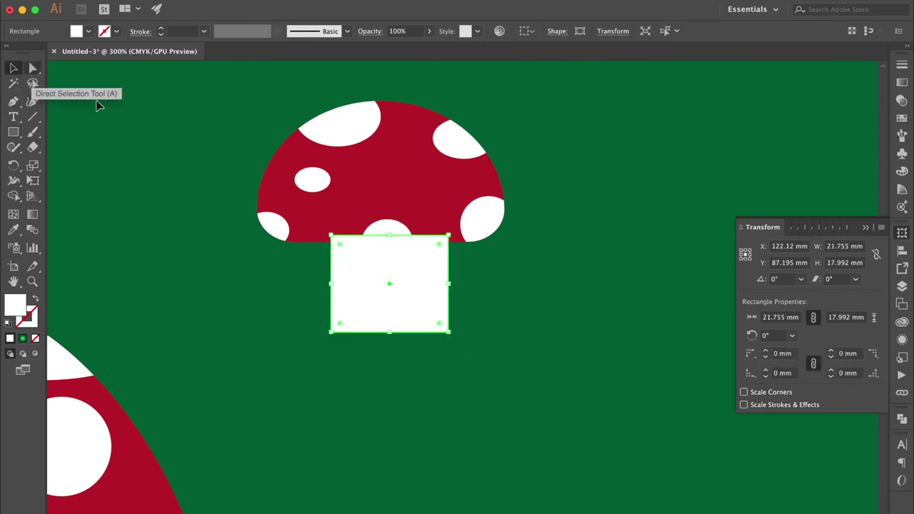
{"action": "left_click_drag", "start_coordinate": [240, 137], "coordinate": [506, 261]}
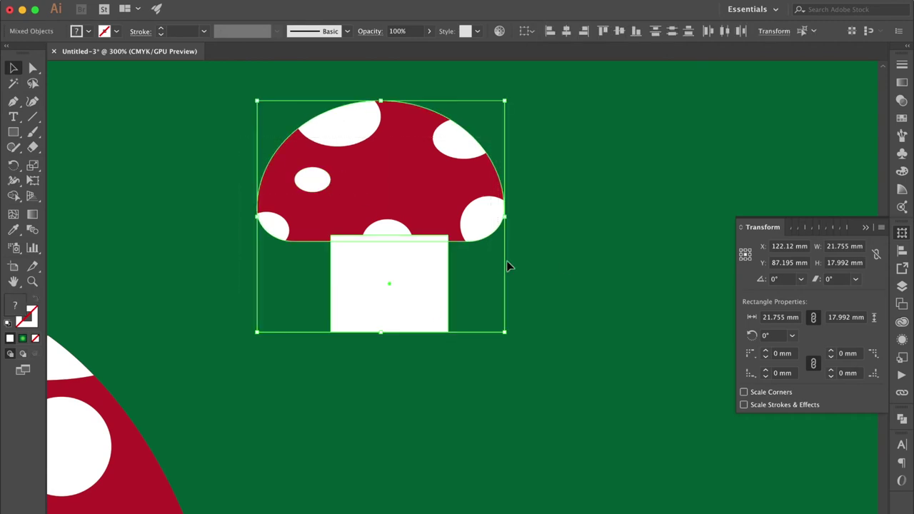
{"action": "left_click", "coordinate": [901, 250]}
{"action": "left_click", "coordinate": [770, 262]}
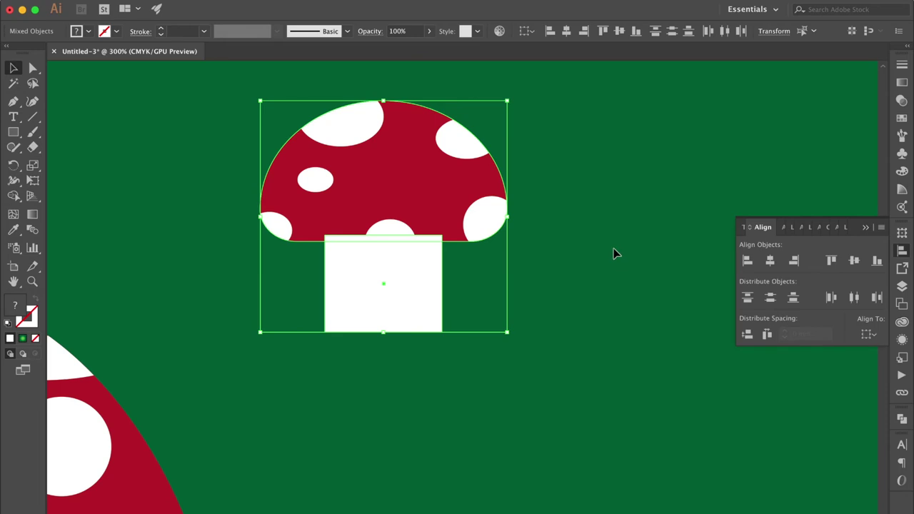
Round the stem's corners to 3.68 mm, then raise, widen and centre it beneath the cap.
{"action": "left_click", "coordinate": [613, 248]}
{"action": "left_click", "coordinate": [376, 288]}
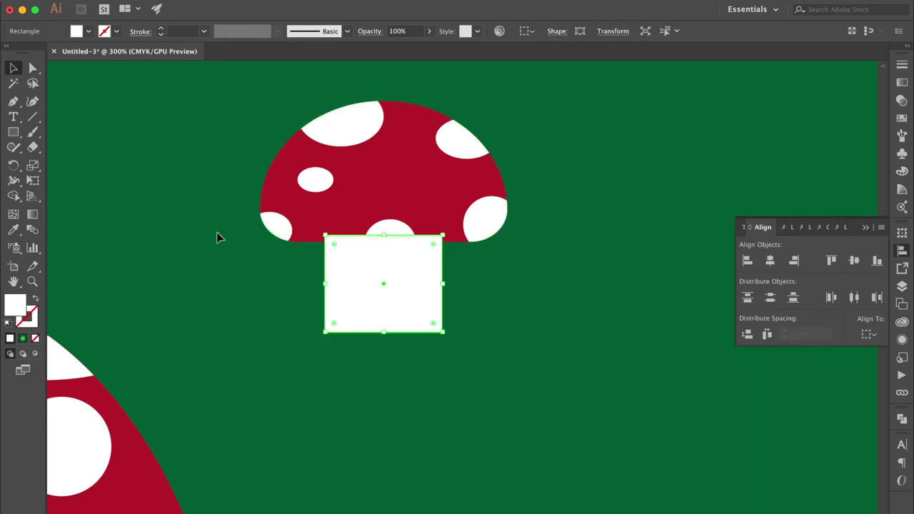
{"action": "left_click", "coordinate": [33, 68]}
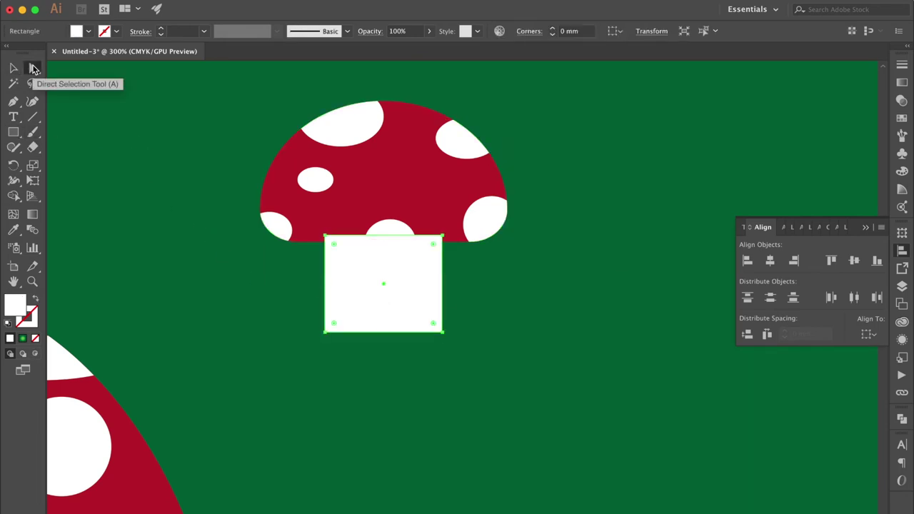
{"action": "left_click_drag", "start_coordinate": [333, 246], "coordinate": [345, 260]}
{"action": "left_click", "coordinate": [13, 68]}
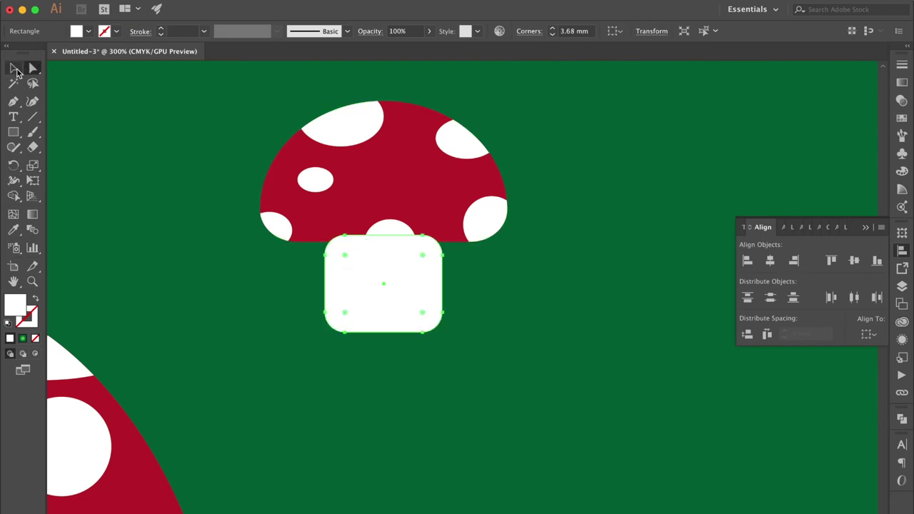
{"action": "mouse_move", "coordinate": [385, 238]}
{"action": "left_mouse_down"}
{"action": "mouse_move", "coordinate": [386, 223]}
{"action": "mouse_move", "coordinate": [386, 233]}
{"action": "left_mouse_up"}
{"action": "left_click_drag", "start_coordinate": [443, 229], "coordinate": [464, 226]}
{"action": "left_click_drag", "start_coordinate": [422, 268], "coordinate": [412, 267]}
{"action": "left_click", "coordinate": [901, 119]}
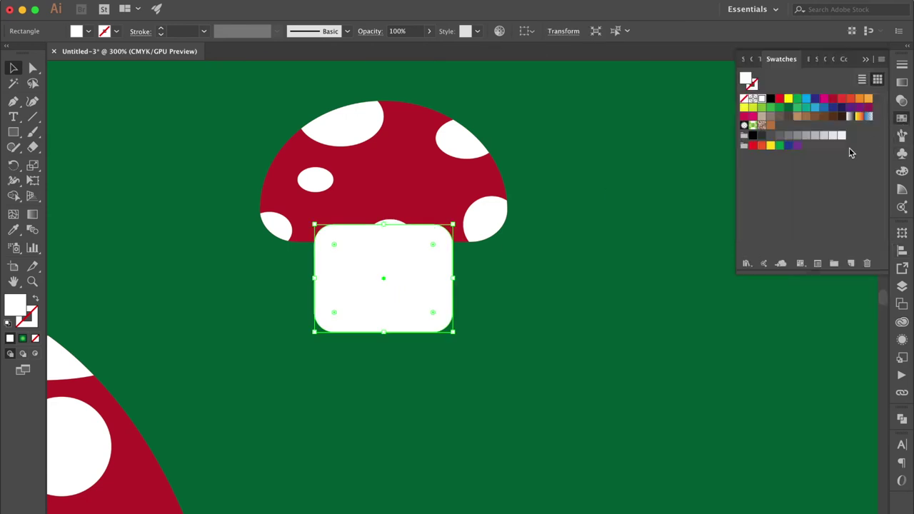
Fill the stem tan, send it behind the cap, and centre cap and stem together.
{"action": "left_click", "coordinate": [797, 117]}
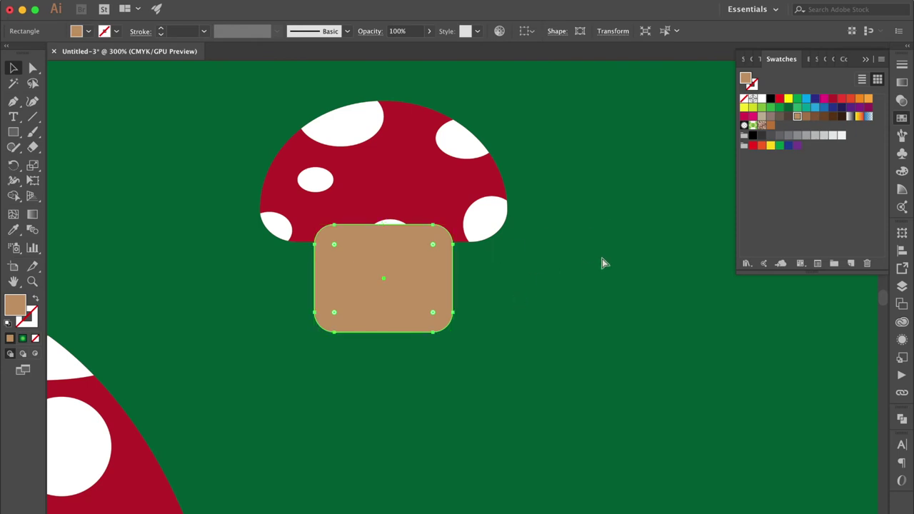
{"action": "key", "text": "super+bracketleft"}
{"action": "key", "text": "super+a"}
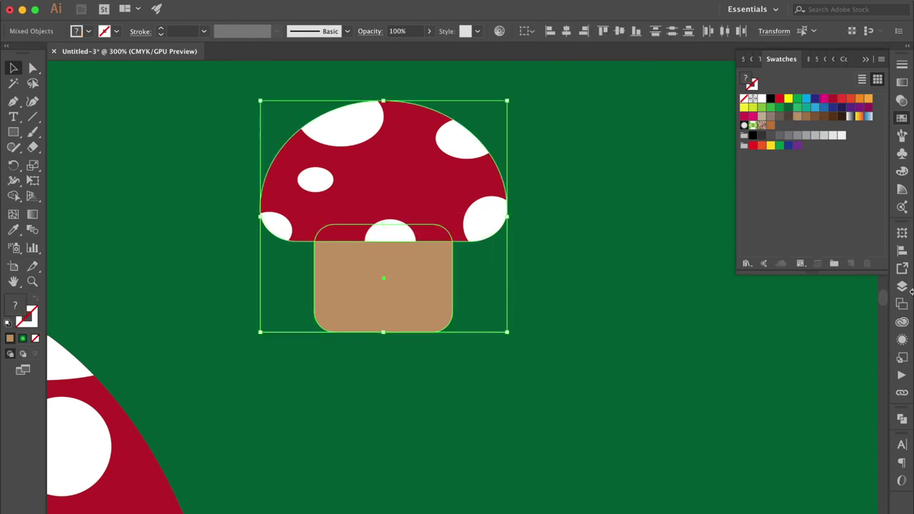
{"action": "left_click", "coordinate": [901, 251]}
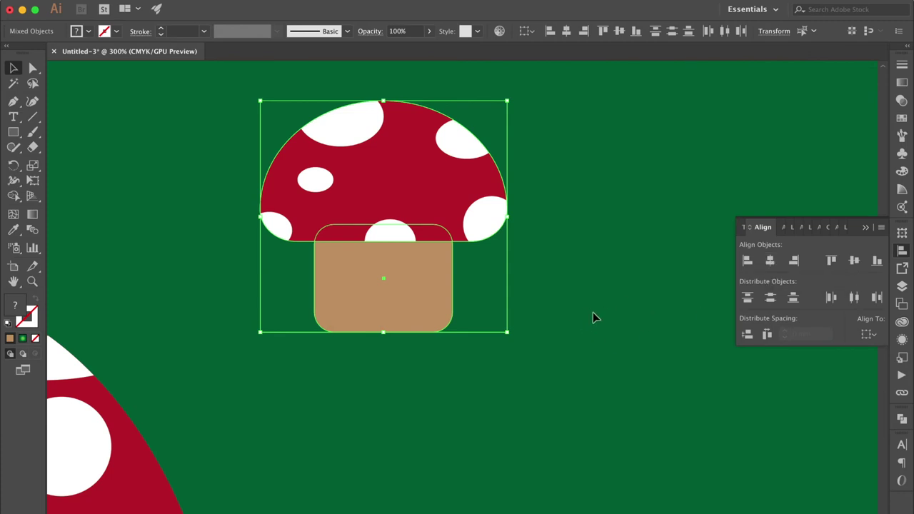
{"action": "left_click", "coordinate": [564, 284]}
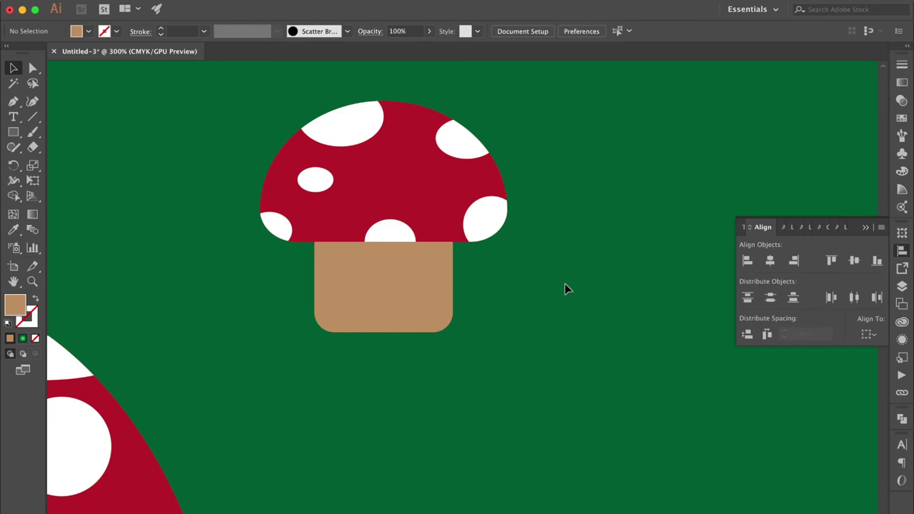
{"action": "key", "text": "super+equal"}
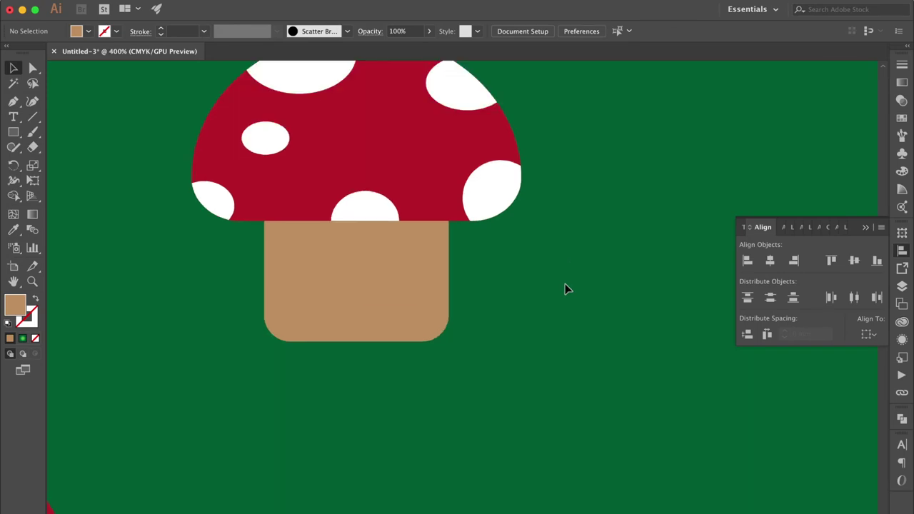
{"action": "scroll", "coordinate": [564, 283], "scroll_direction": "up", "scroll_amount": 3}
{"action": "left_click", "coordinate": [14, 133]}
{"action": "left_click", "coordinate": [57, 162]}
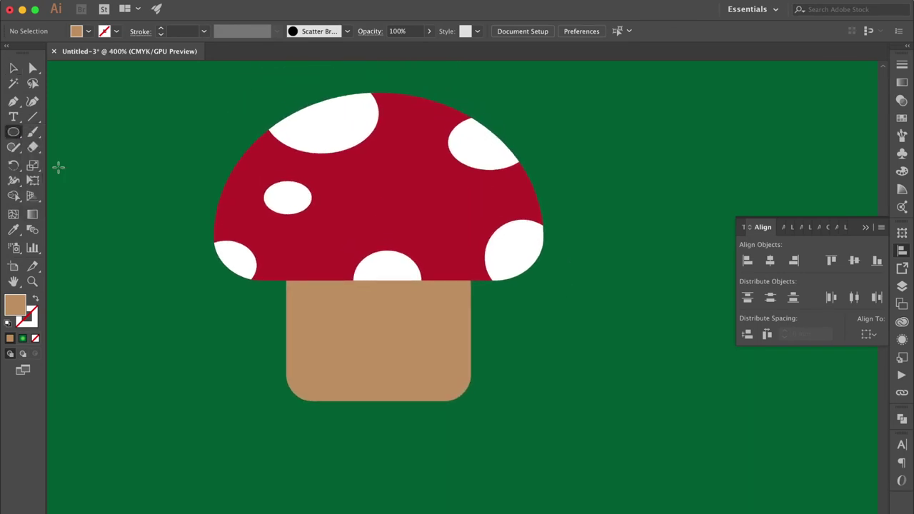
Draw two white oval eyes on the tan stem.
{"action": "left_click", "coordinate": [902, 117]}
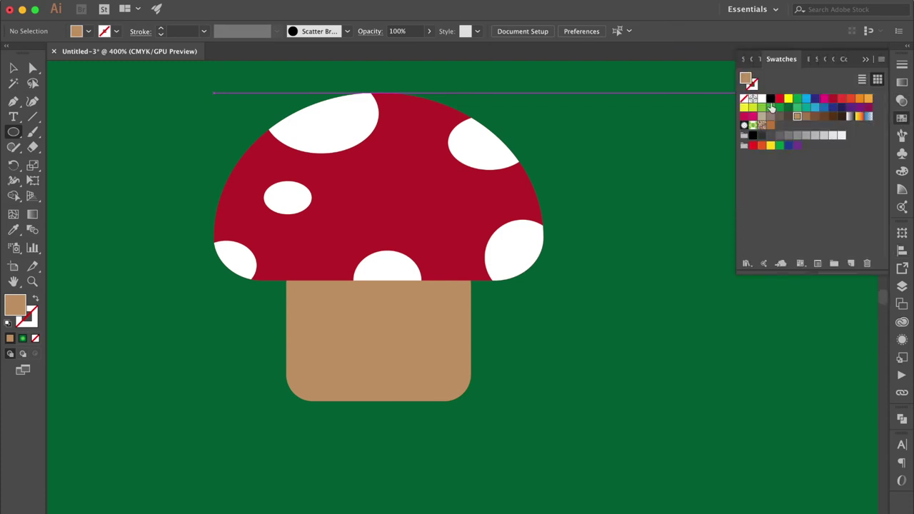
{"action": "left_click", "coordinate": [762, 98]}
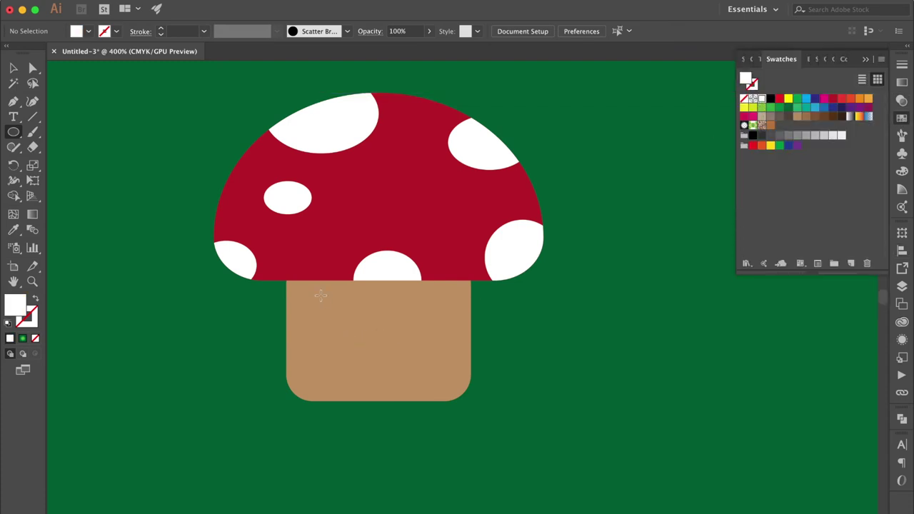
{"action": "left_click_drag", "start_coordinate": [327, 301], "coordinate": [346, 335]}
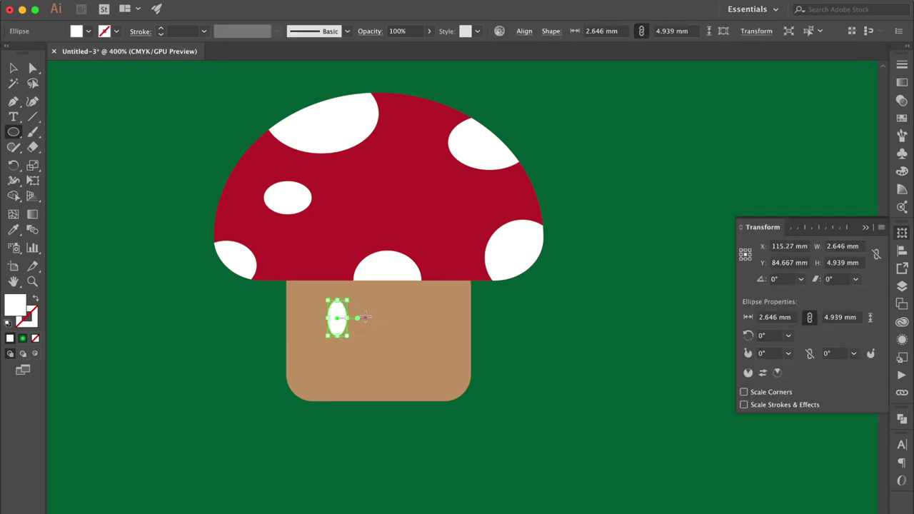
{"action": "left_click_drag", "start_coordinate": [364, 317], "coordinate": [379, 345]}
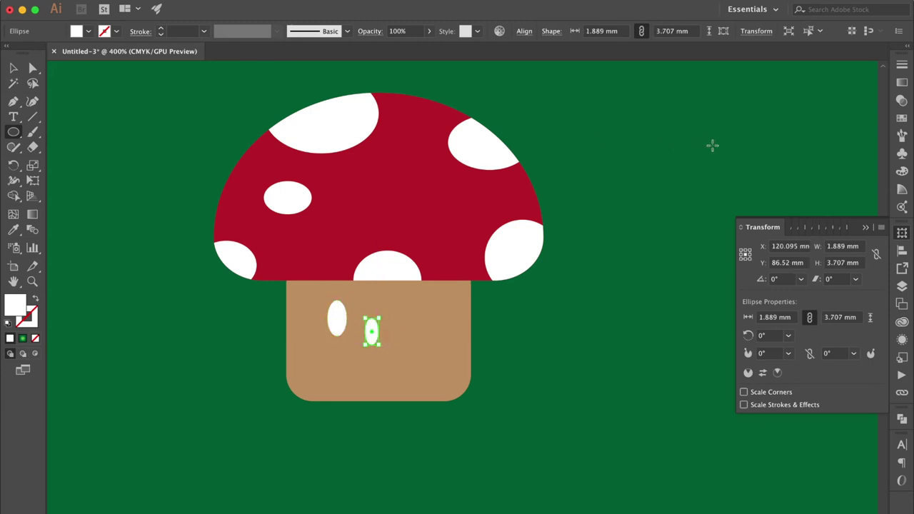
Fill a small ellipse black and position it as the pupil inside the left eye.
{"action": "left_click", "coordinate": [901, 117]}
{"action": "left_click", "coordinate": [769, 101]}
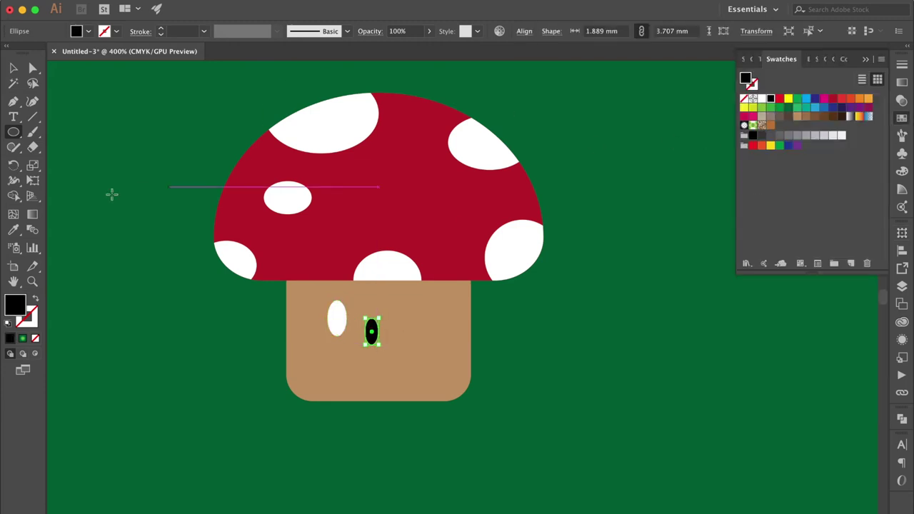
{"action": "left_click", "coordinate": [13, 68]}
{"action": "left_click", "coordinate": [158, 308]}
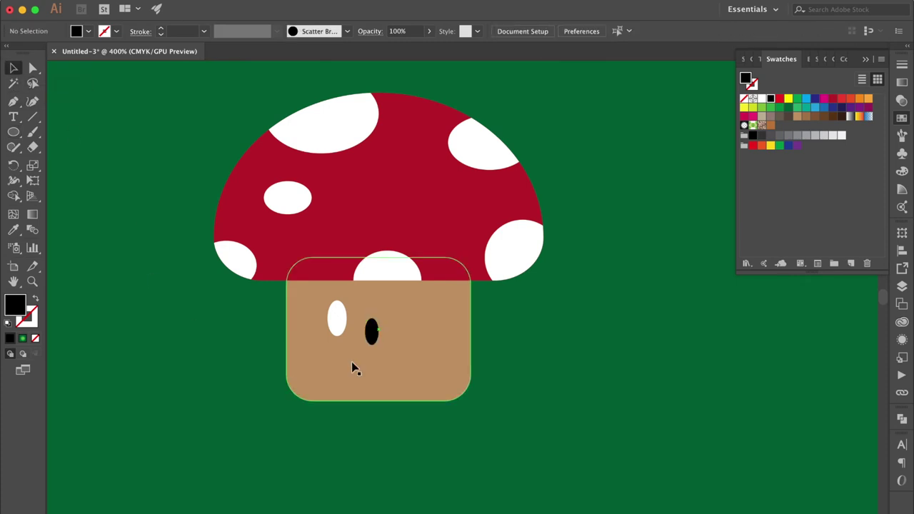
{"action": "left_click_drag", "start_coordinate": [374, 348], "coordinate": [340, 339]}
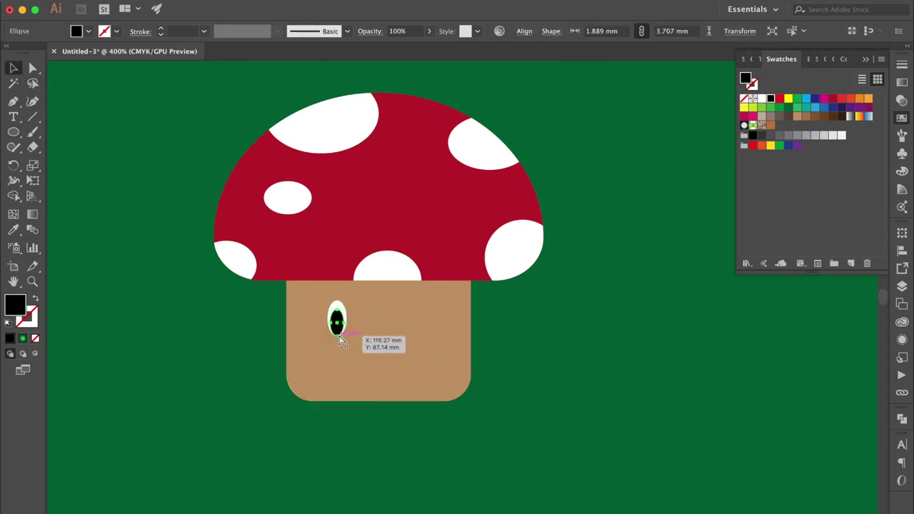
{"action": "key", "text": "super+equal"}
{"action": "scroll", "coordinate": [339, 340], "scroll_direction": "right", "scroll_amount": 3}
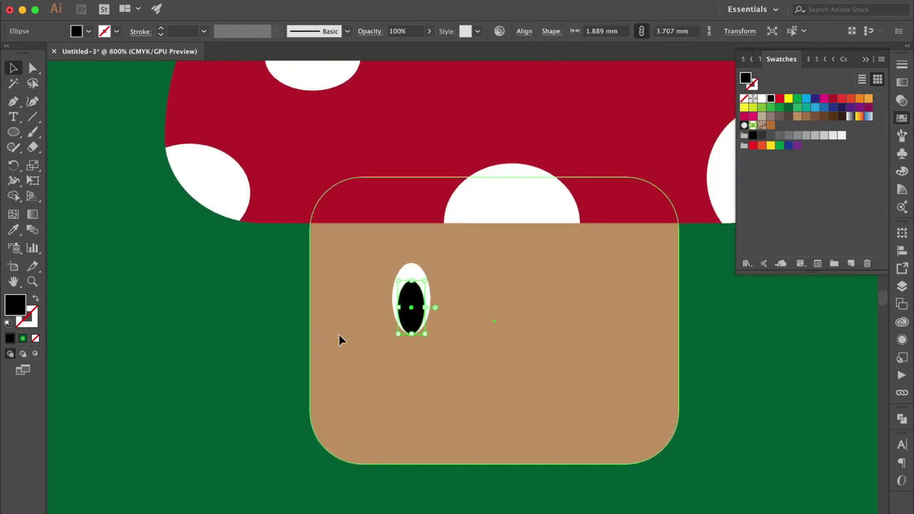
{"action": "key", "text": "super+equal"}
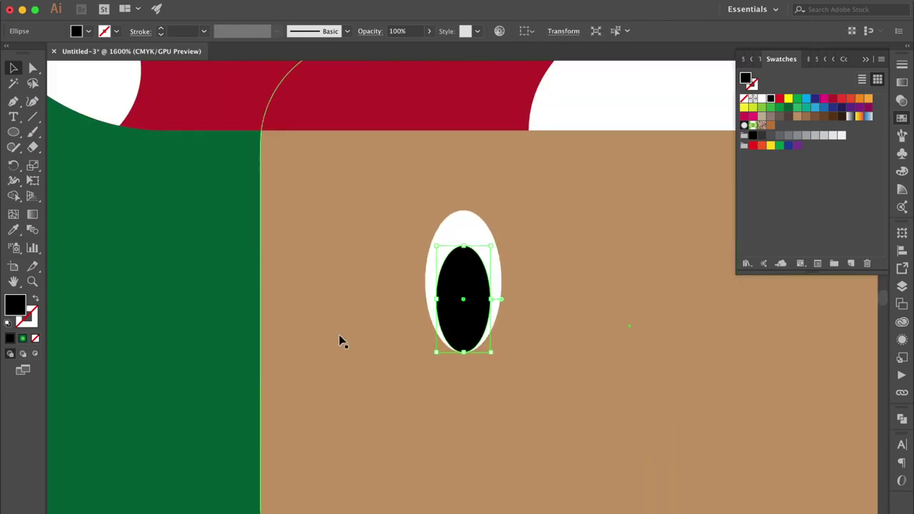
{"action": "left_click_drag", "start_coordinate": [470, 292], "coordinate": [474, 292]}
{"action": "key", "text": "Up"}
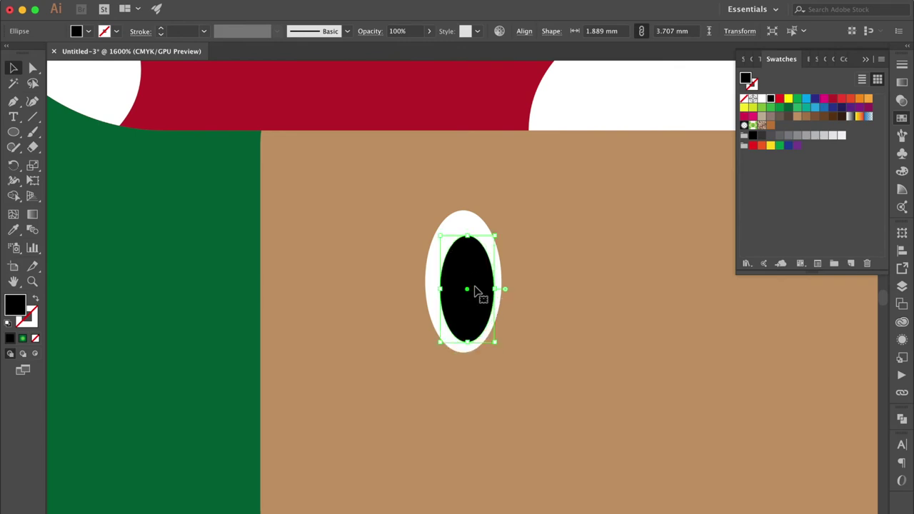
{"action": "left_click_drag", "start_coordinate": [485, 340], "coordinate": [483, 345]}
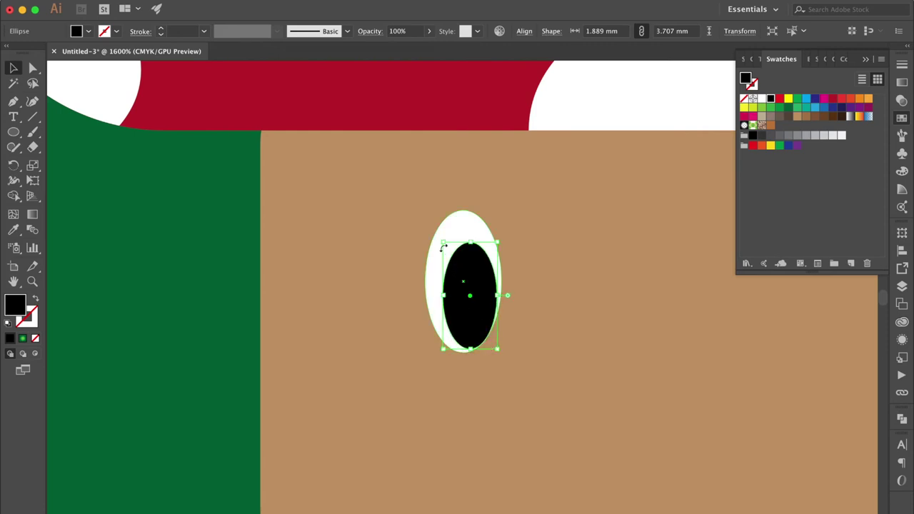
Select the left pupil and eye together and duplicate them to the face's right side.
{"action": "left_click", "coordinate": [548, 281]}
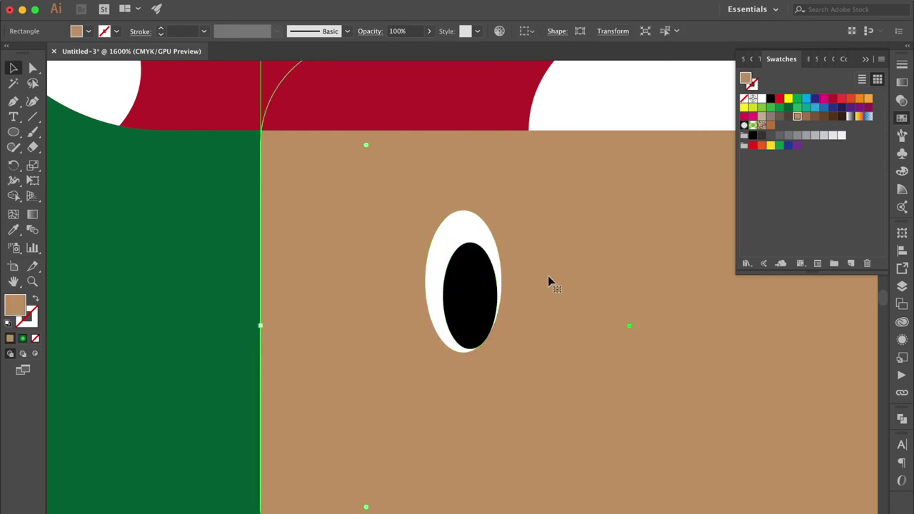
{"action": "key", "text": "super+minus"}
{"action": "key", "text": "super+minus"}
{"action": "key", "text": "super+minus"}
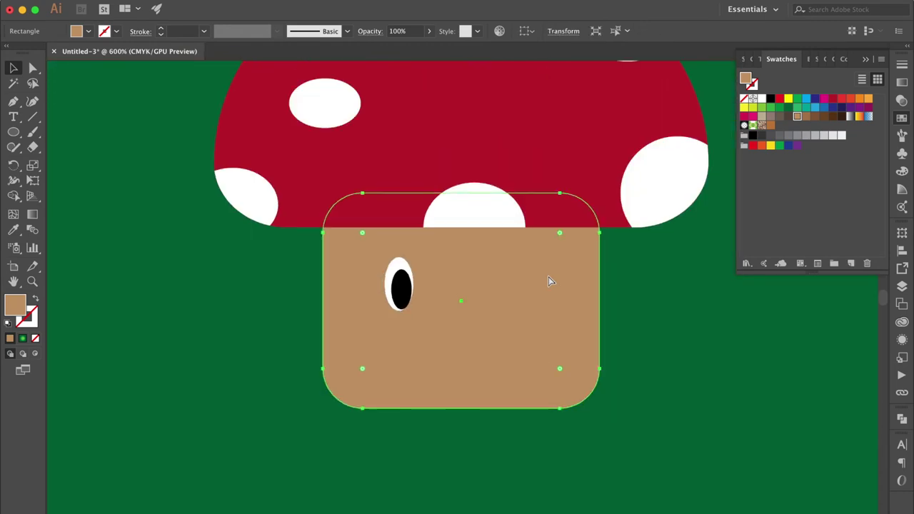
{"action": "left_click", "coordinate": [401, 286]}
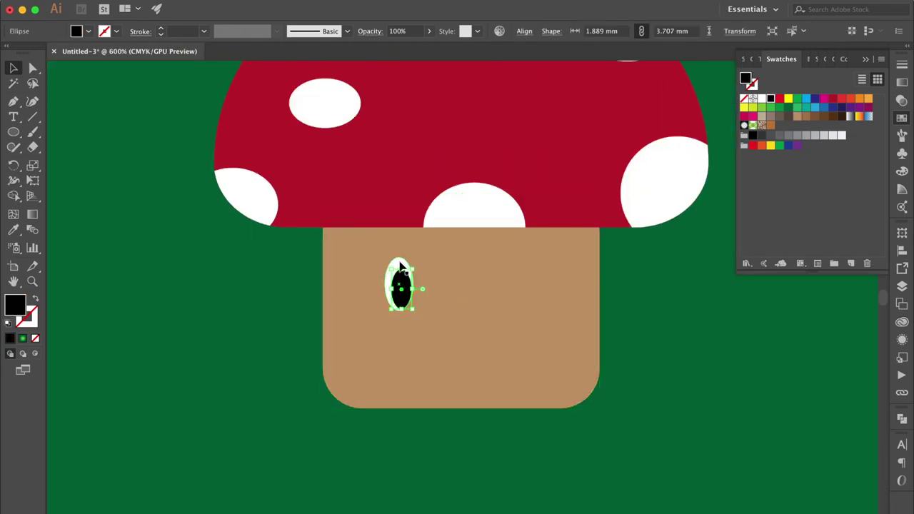
{"action": "left_click", "coordinate": [401, 262], "text": "shift"}
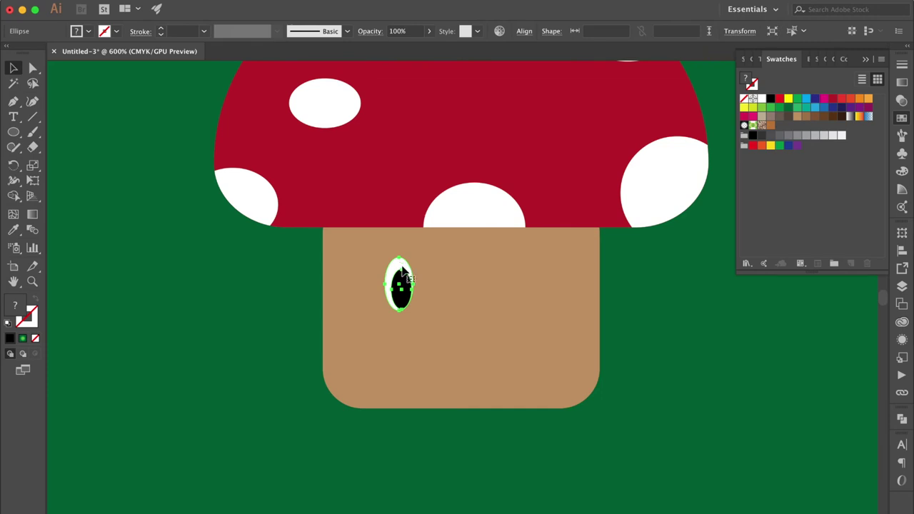
{"action": "left_click_drag", "start_coordinate": [401, 289], "coordinate": [511, 294]}
Reflect the copied eye with Transform > Reflect, then select both eyes together.
{"action": "right_click", "coordinate": [511, 294]}
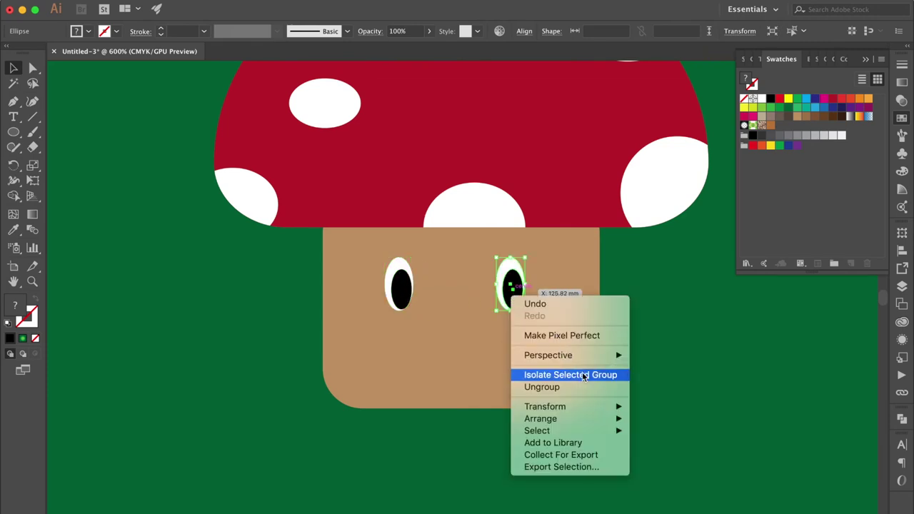
{"action": "mouse_move", "coordinate": [566, 409]}
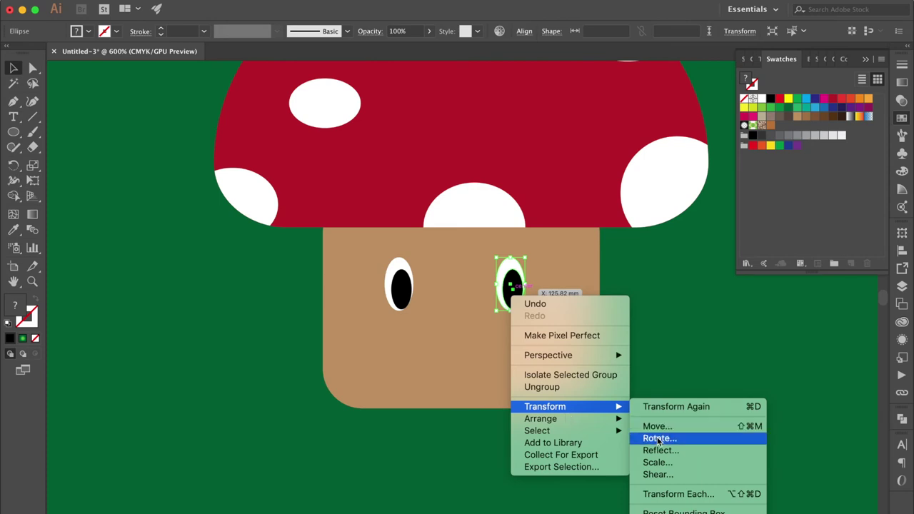
{"action": "left_click", "coordinate": [671, 456]}
{"action": "key", "text": "Return"}
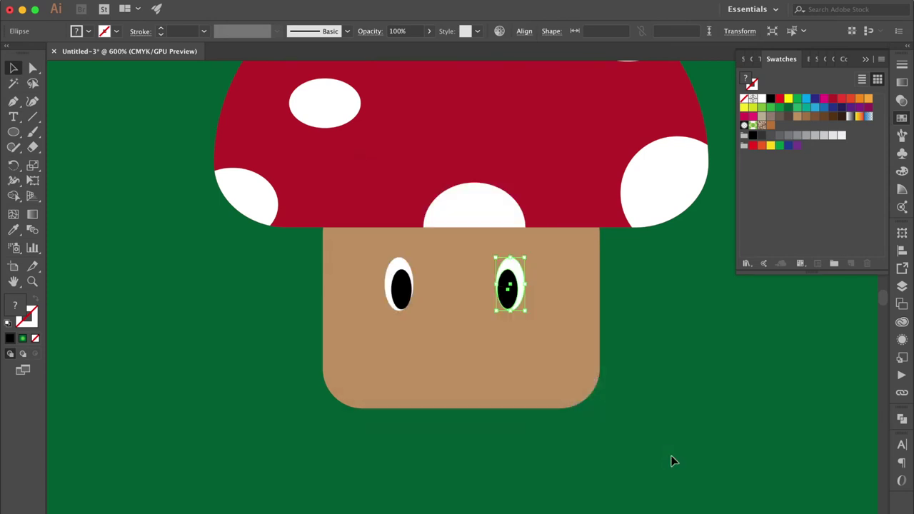
{"action": "left_click", "coordinate": [404, 287], "text": "shift"}
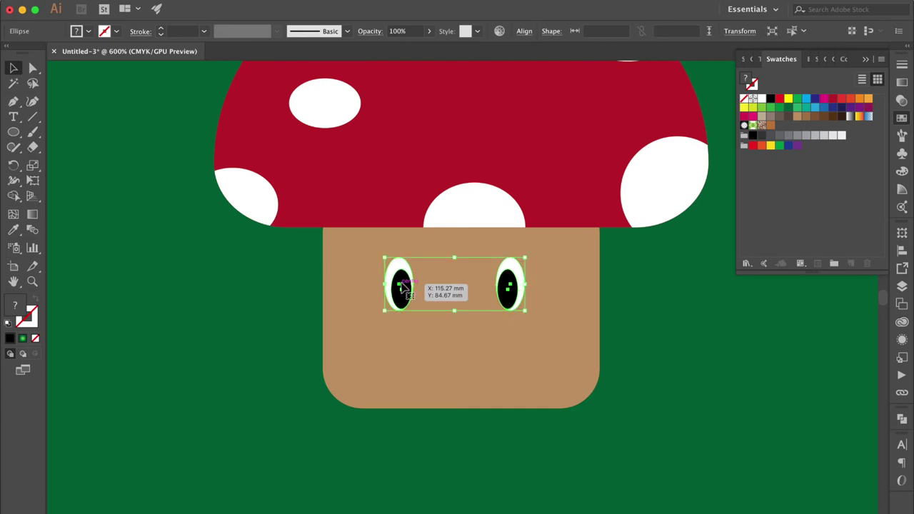
{"action": "left_click", "coordinate": [14, 103]}
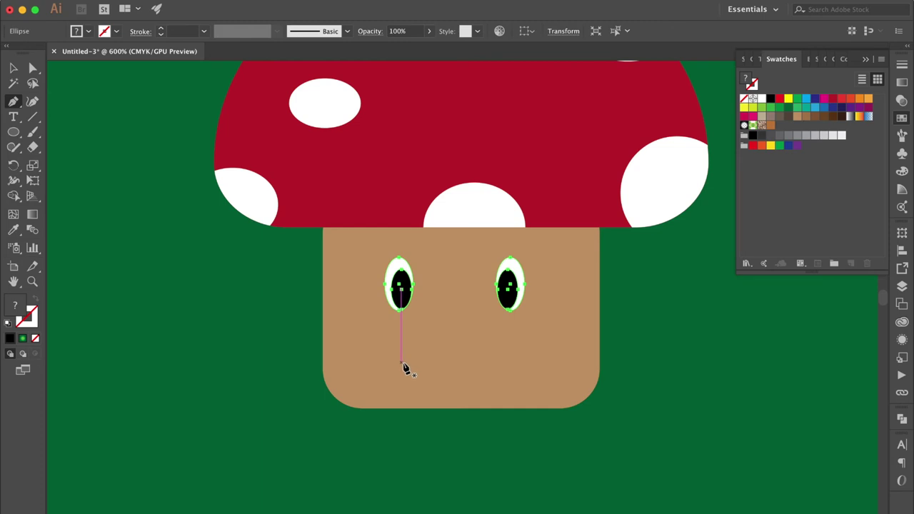
Draw a straight Pen line from below the left eye to below the right eye.
{"action": "left_click", "coordinate": [402, 364]}
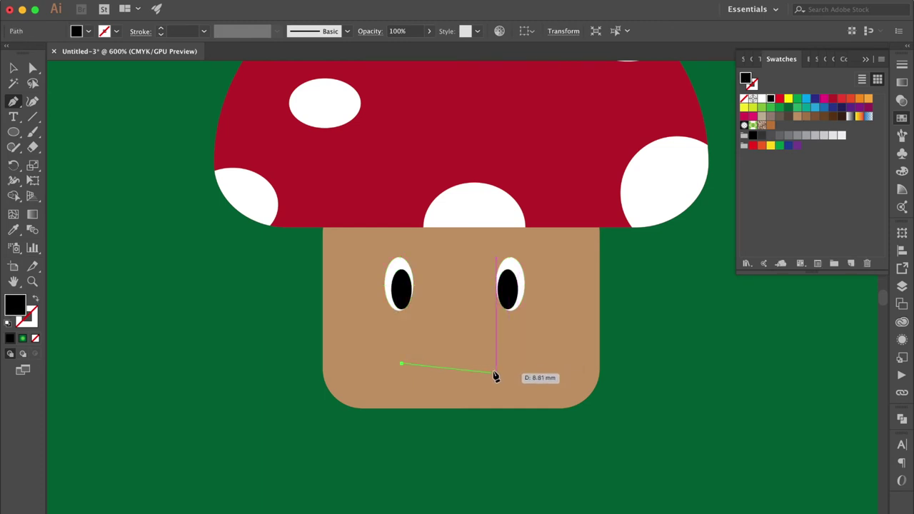
{"action": "left_click", "coordinate": [474, 364]}
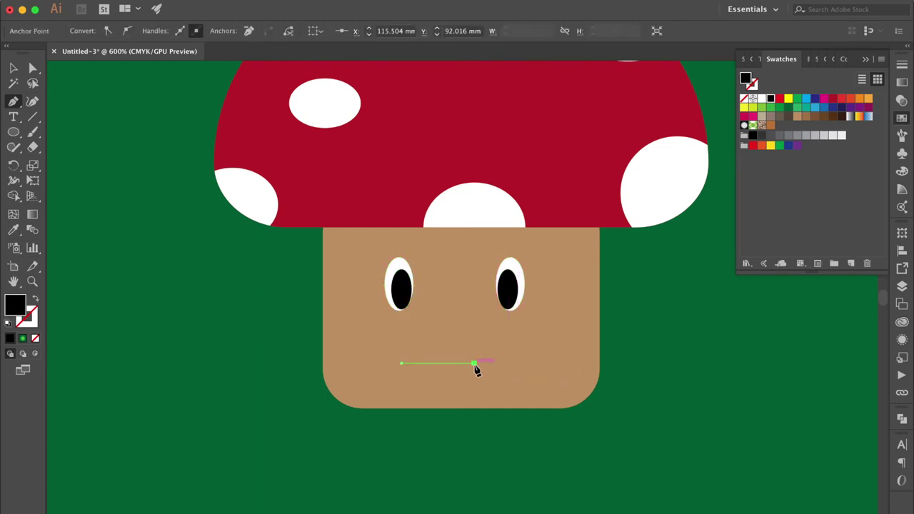
{"action": "left_click", "coordinate": [13, 69]}
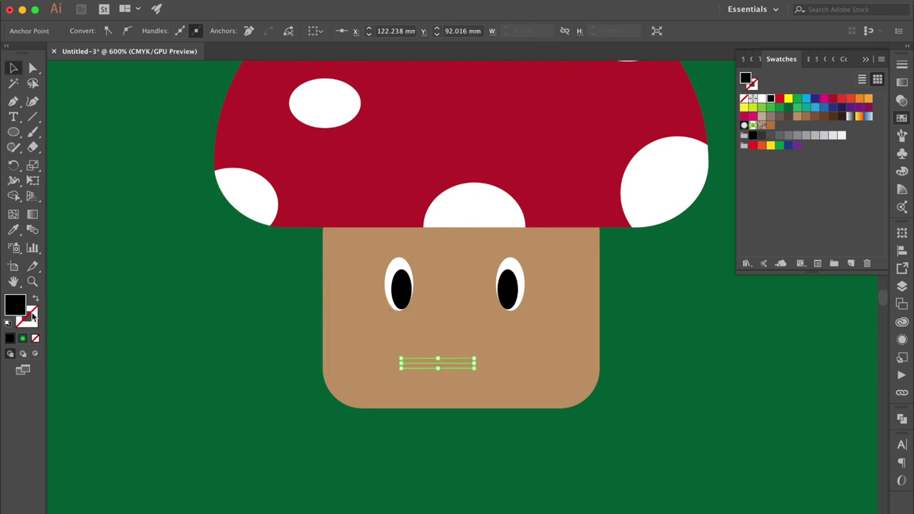
Give the mouth line a black stroke with round caps and round joins.
{"action": "left_click", "coordinate": [35, 302]}
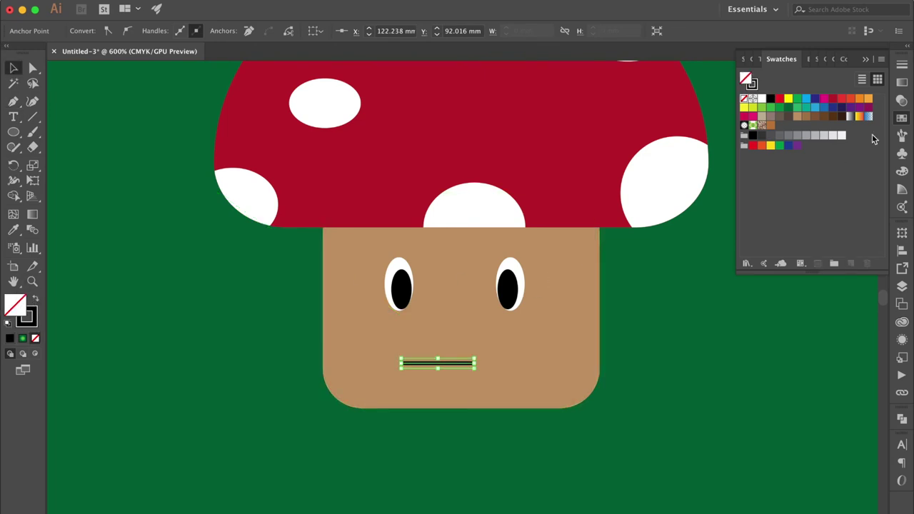
{"action": "left_click", "coordinate": [899, 65]}
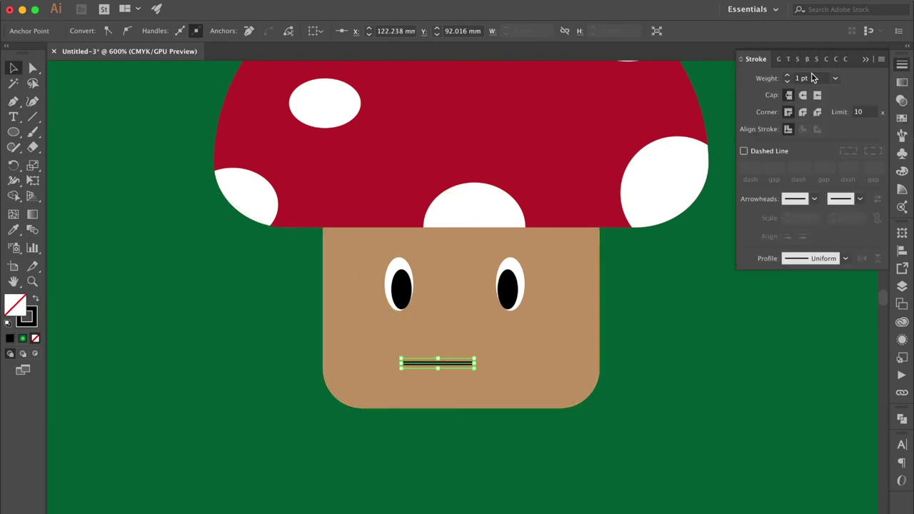
{"action": "left_click", "coordinate": [803, 95]}
{"action": "left_click", "coordinate": [803, 111]}
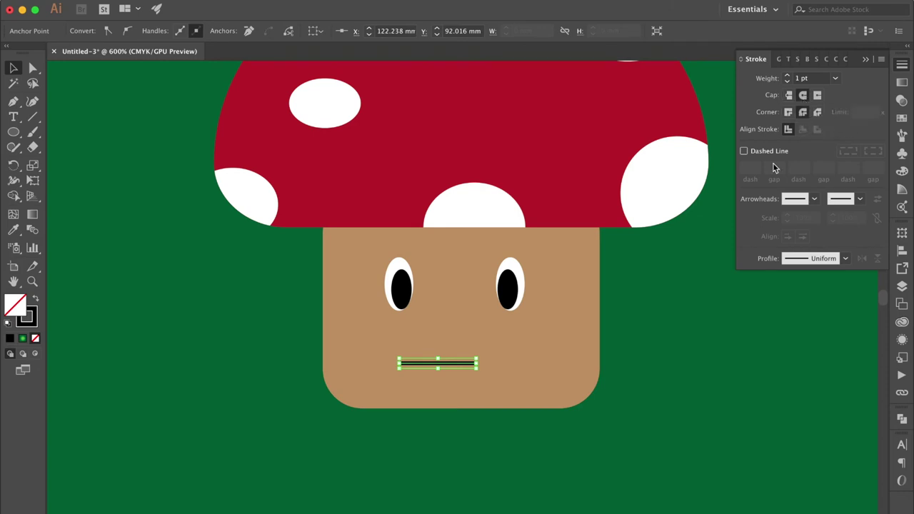
{"action": "left_click", "coordinate": [655, 266]}
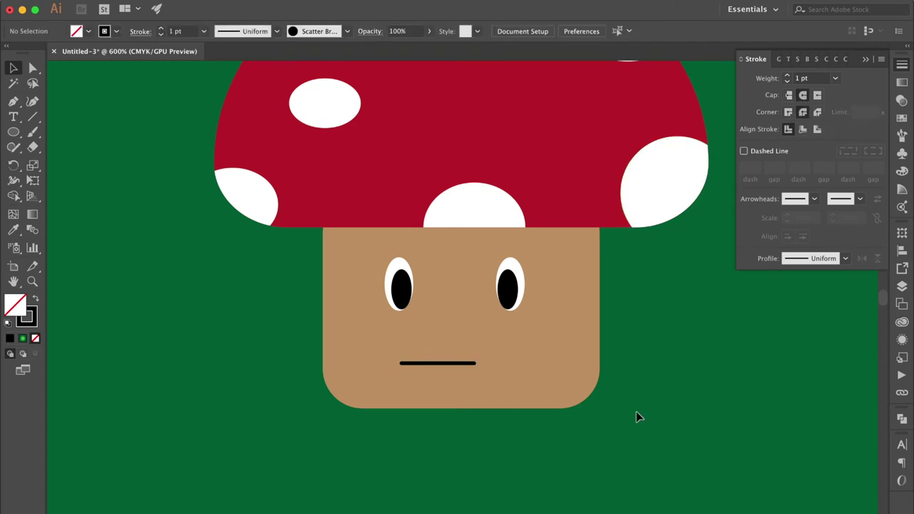
Select all mushroom parts and centre them horizontally, then zoom out.
{"action": "key", "text": "super+a"}
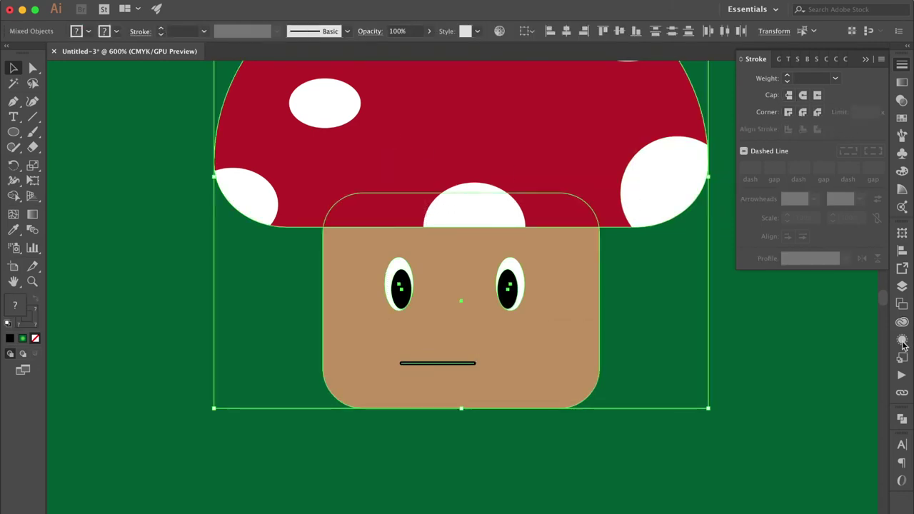
{"action": "left_click", "coordinate": [902, 253]}
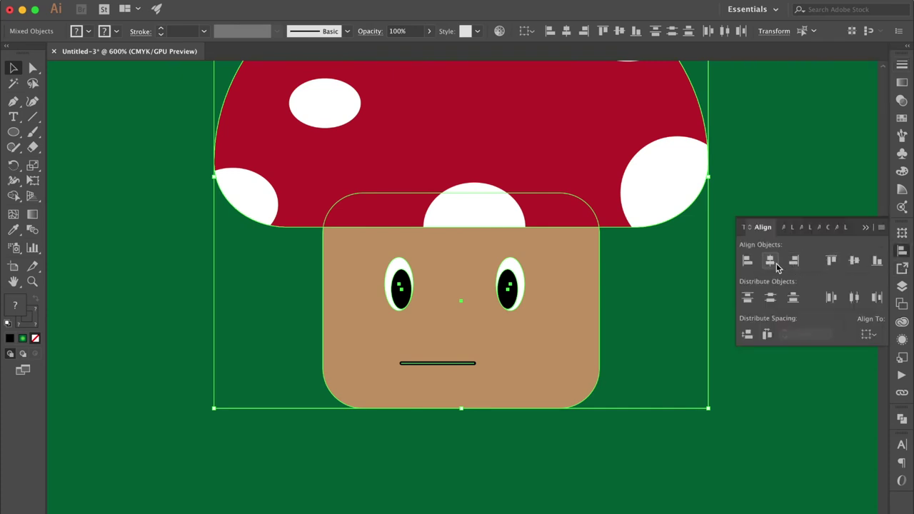
{"action": "left_click", "coordinate": [777, 267]}
{"action": "left_click", "coordinate": [662, 381]}
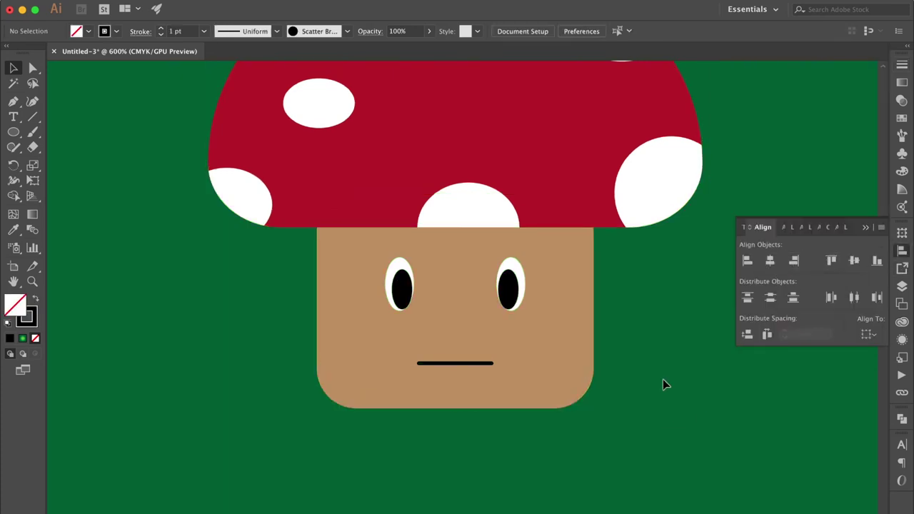
{"action": "key", "text": "super+minus"}
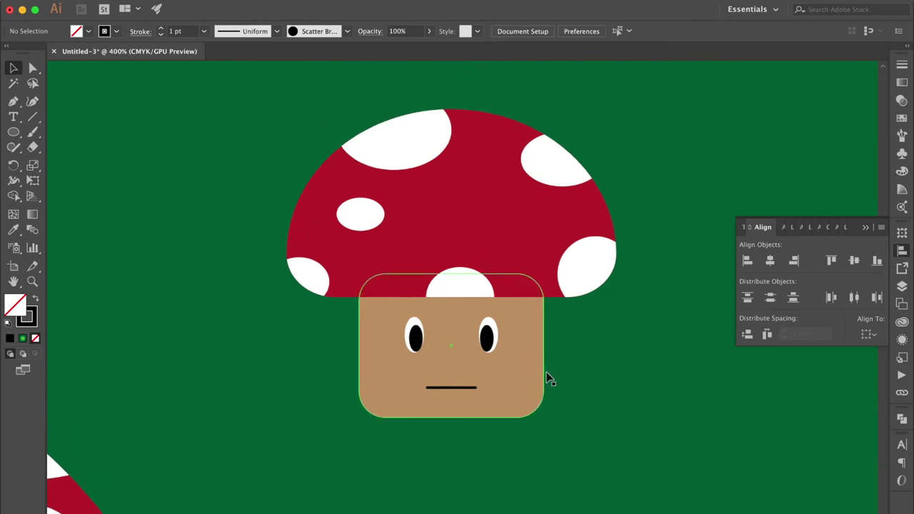
Duplicate the cap and stem to the left as a no-fill, black-stroke copy.
{"action": "left_click", "coordinate": [546, 385]}
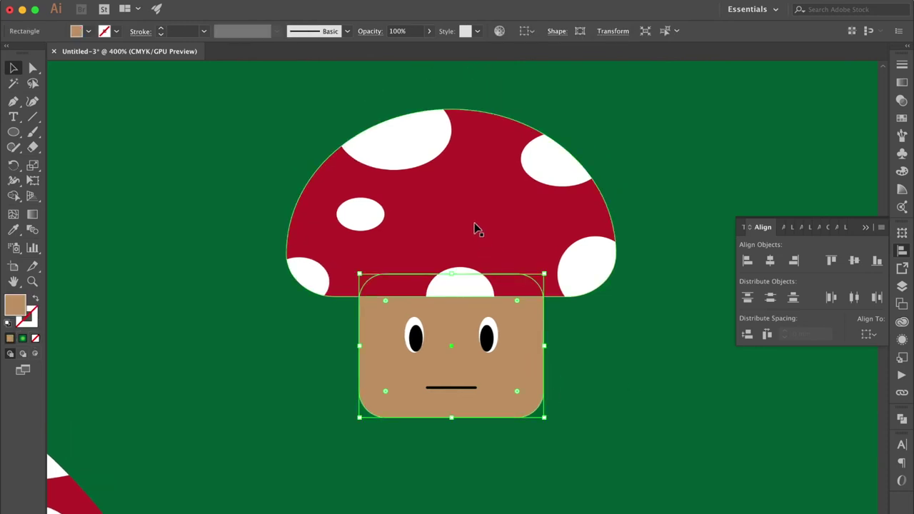
{"action": "left_click", "coordinate": [476, 231], "text": "shift"}
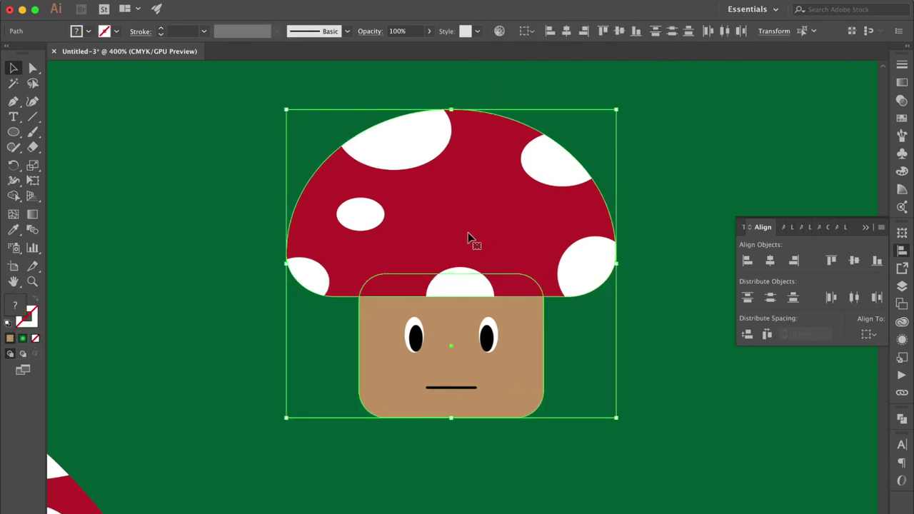
{"action": "left_click_drag", "start_coordinate": [467, 232], "coordinate": [286, 233]}
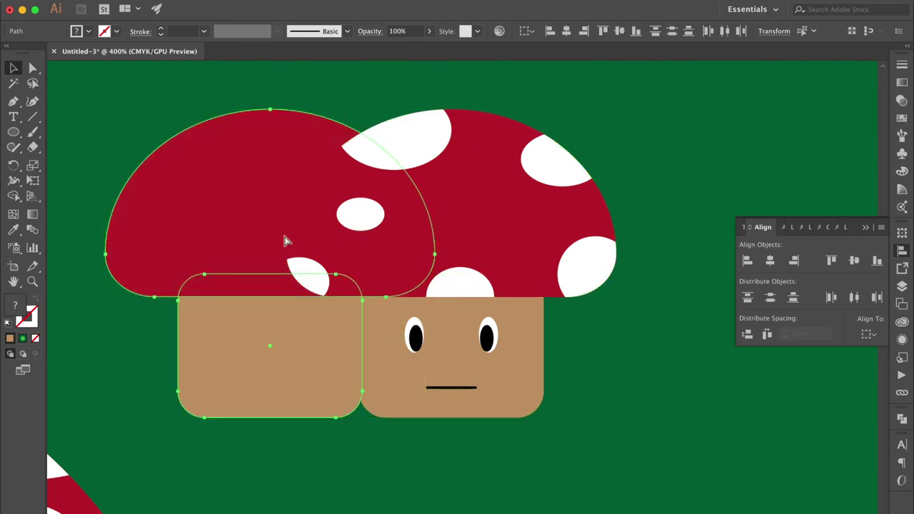
{"action": "left_click", "coordinate": [9, 324]}
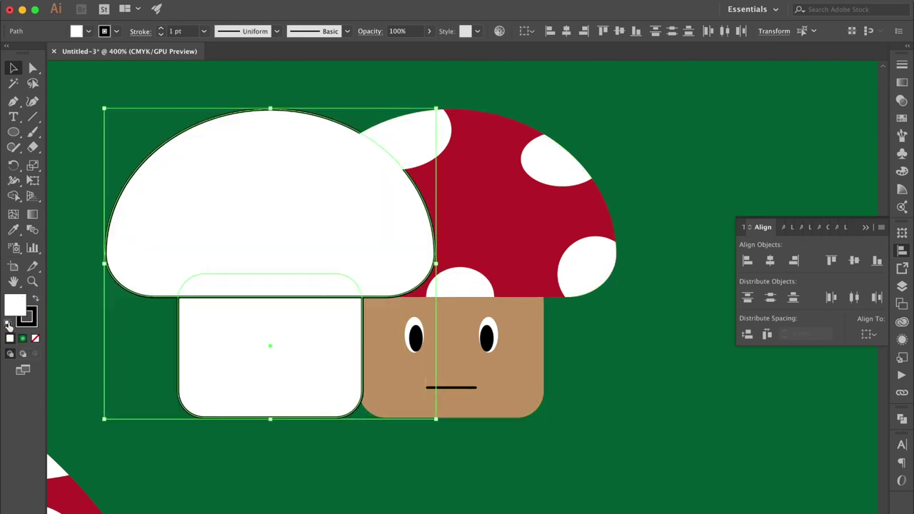
{"action": "left_click", "coordinate": [36, 340]}
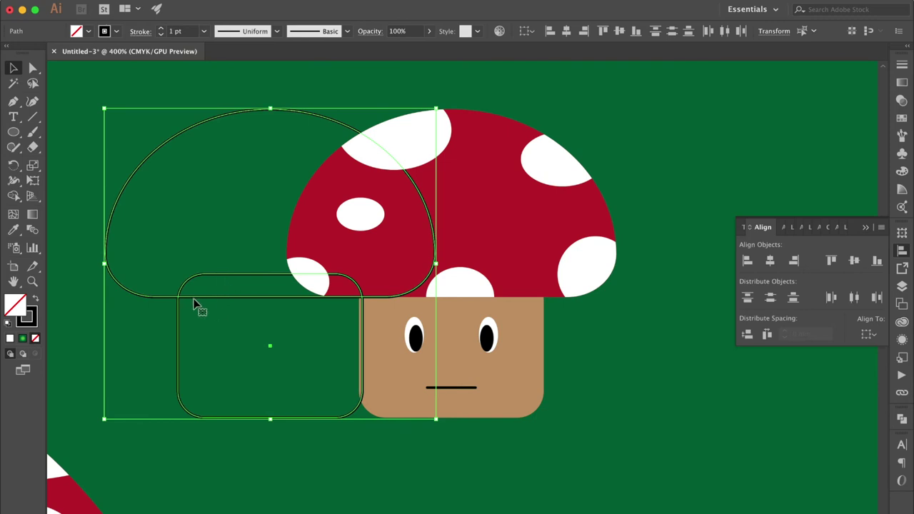
Position the black outline copy exactly over the red mushroom and check its alignment.
{"action": "left_click_drag", "start_coordinate": [180, 303], "coordinate": [360, 303]}
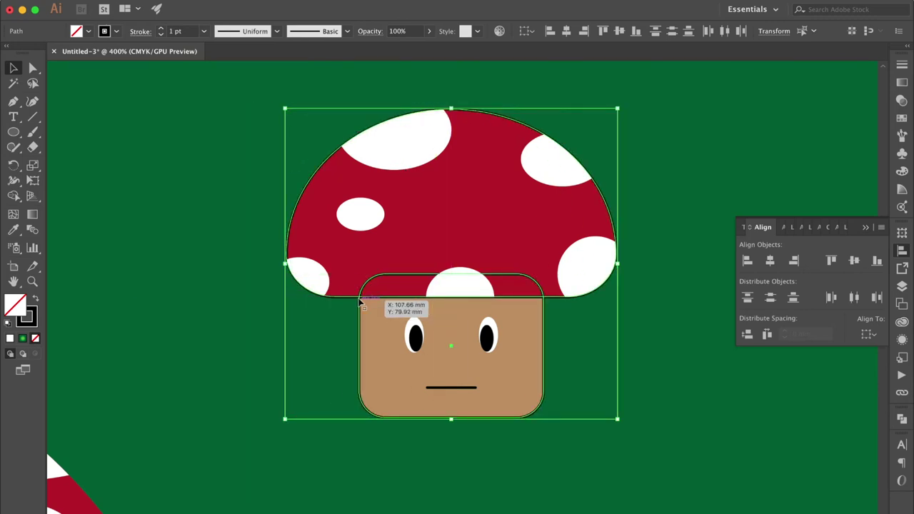
{"action": "left_click_drag", "start_coordinate": [359, 302], "coordinate": [361, 303]}
{"action": "left_click", "coordinate": [586, 332]}
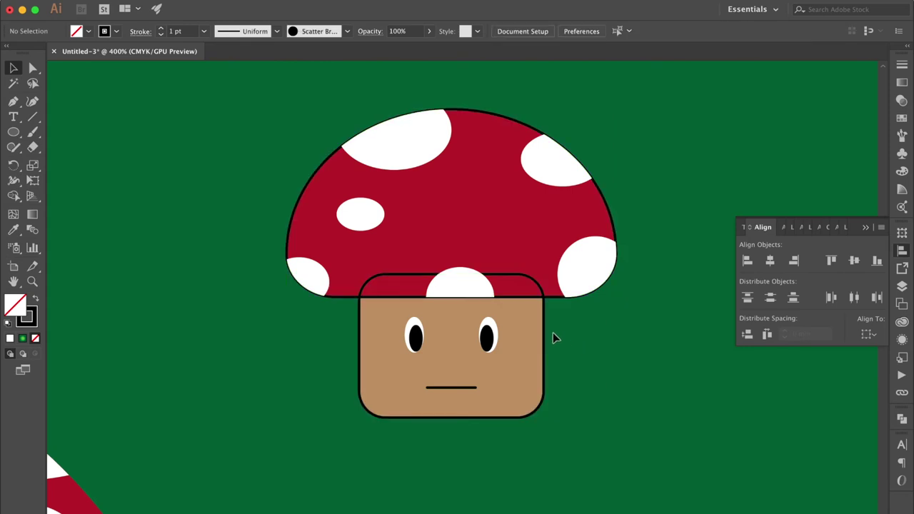
{"action": "left_click_drag", "start_coordinate": [564, 343], "coordinate": [403, 433]}
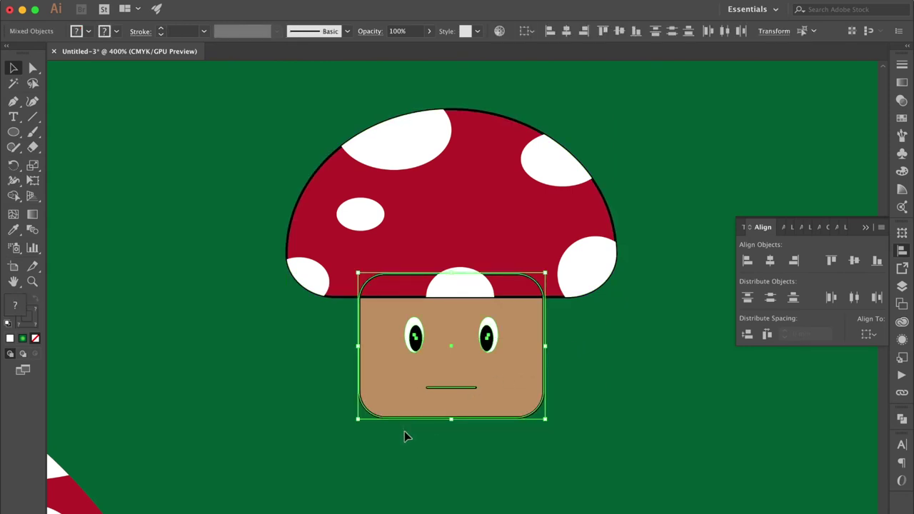
{"action": "left_click", "coordinate": [651, 377]}
{"action": "left_click", "coordinate": [610, 202]}
{"action": "left_click", "coordinate": [694, 178]}
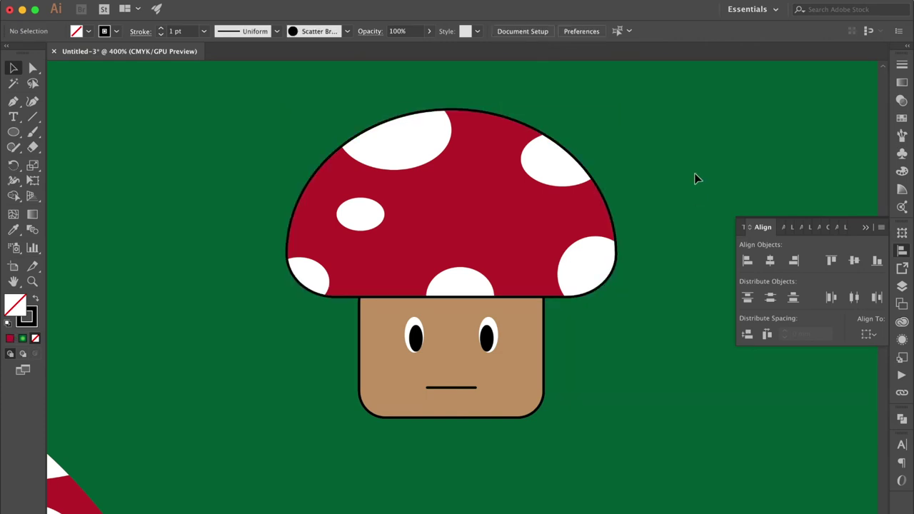
{"action": "key", "text": "super+minus"}
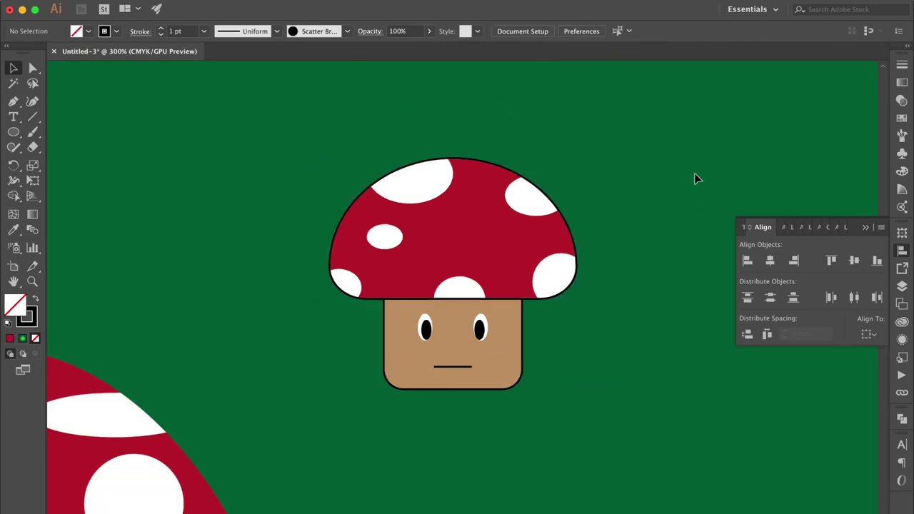
Shorten the stem by dragging its bottom edge up.
{"action": "scroll", "coordinate": [647, 201], "scroll_direction": "right", "scroll_amount": 5}
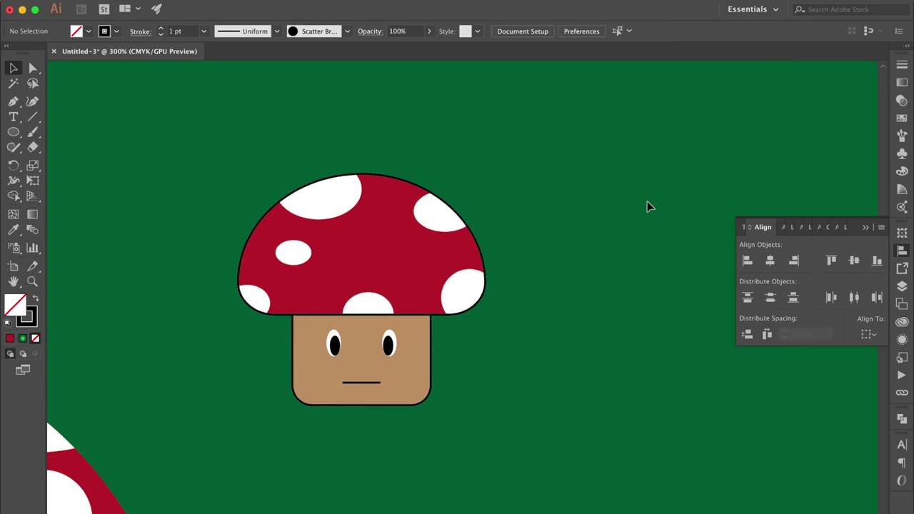
{"action": "left_click", "coordinate": [420, 380]}
{"action": "left_click_drag", "start_coordinate": [364, 405], "coordinate": [364, 396]}
{"action": "left_click", "coordinate": [501, 381]}
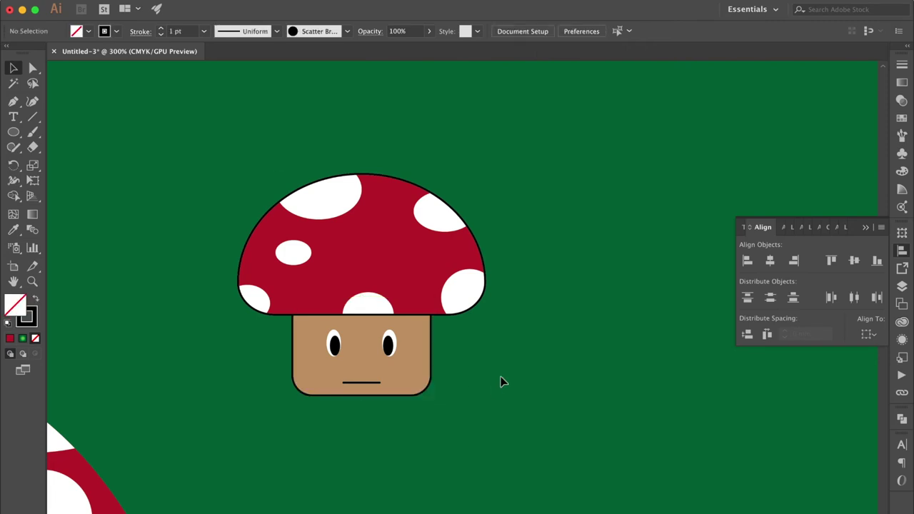
Nudge the mouth line up one step closer to the eyes.
{"action": "left_click", "coordinate": [378, 380]}
{"action": "key", "text": "Up"}
{"action": "key", "text": "Up"}
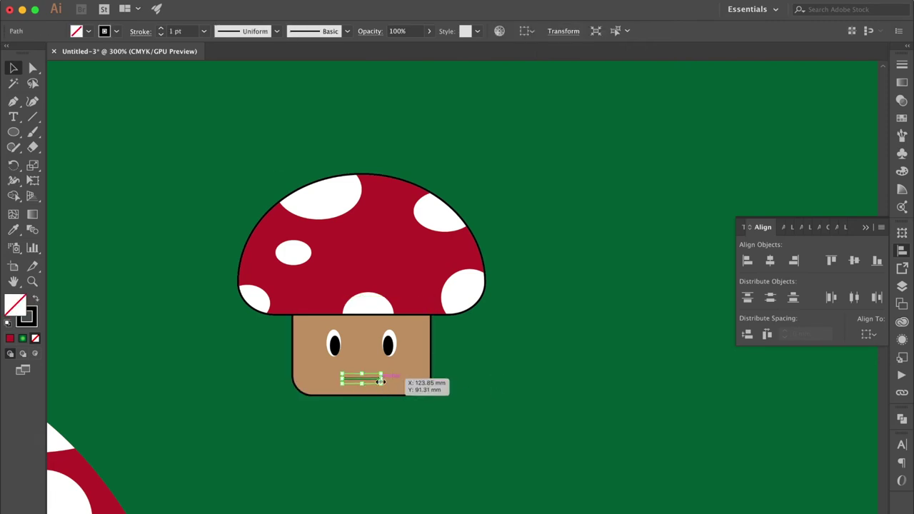
{"action": "left_click", "coordinate": [390, 345]}
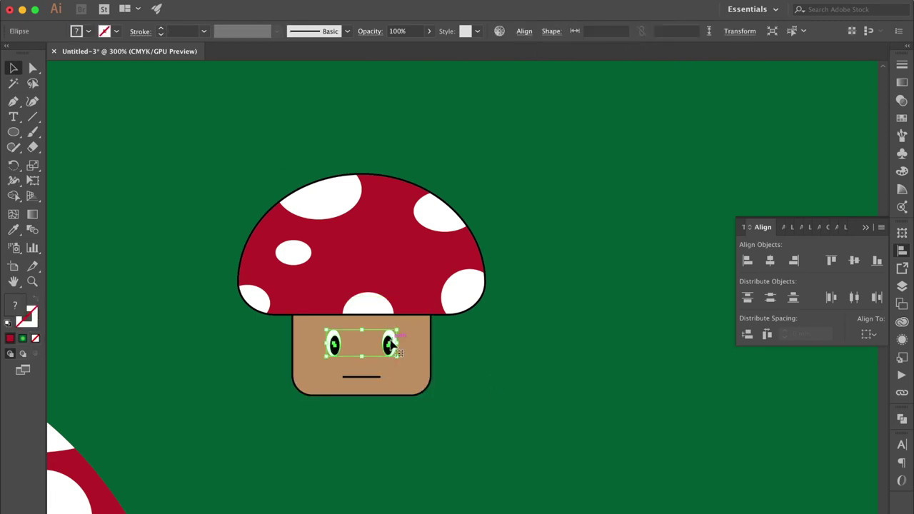
{"action": "left_click", "coordinate": [494, 362]}
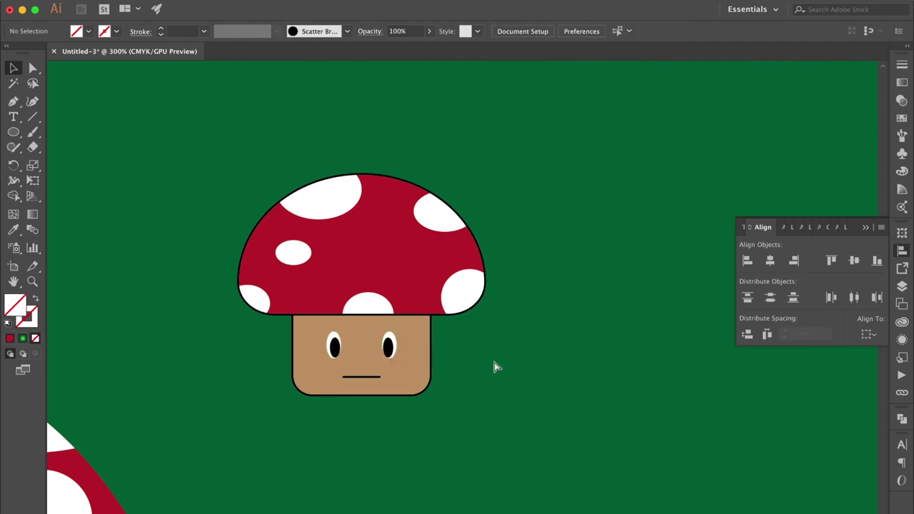
{"action": "key", "text": "ctrl+minus"}
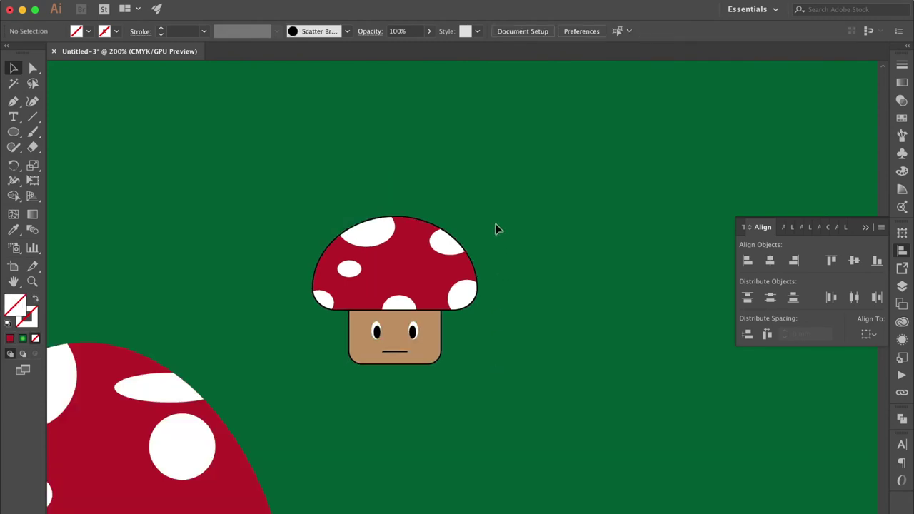
{"action": "scroll", "coordinate": [497, 228], "scroll_direction": "right", "scroll_amount": 5}
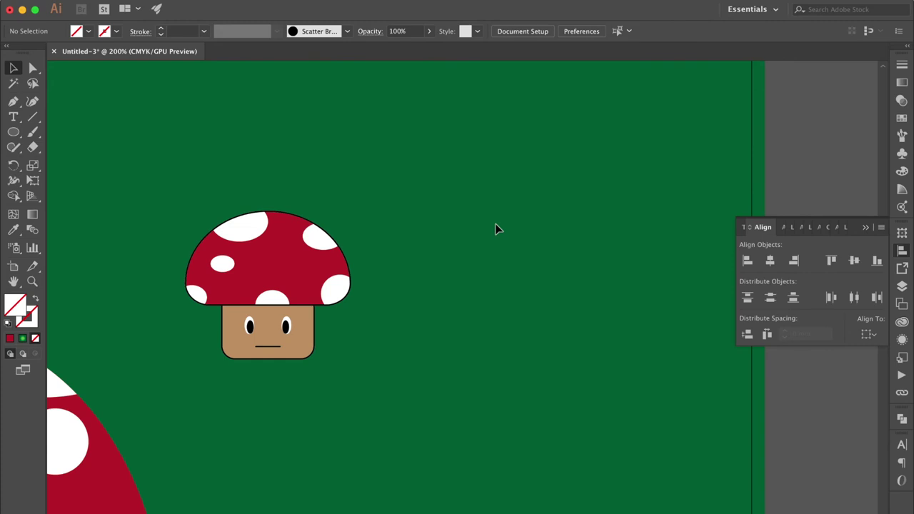
Paste a copy of the cap, curve its bottom edge upward and raise its top anchor.
{"action": "left_click", "coordinate": [288, 257]}
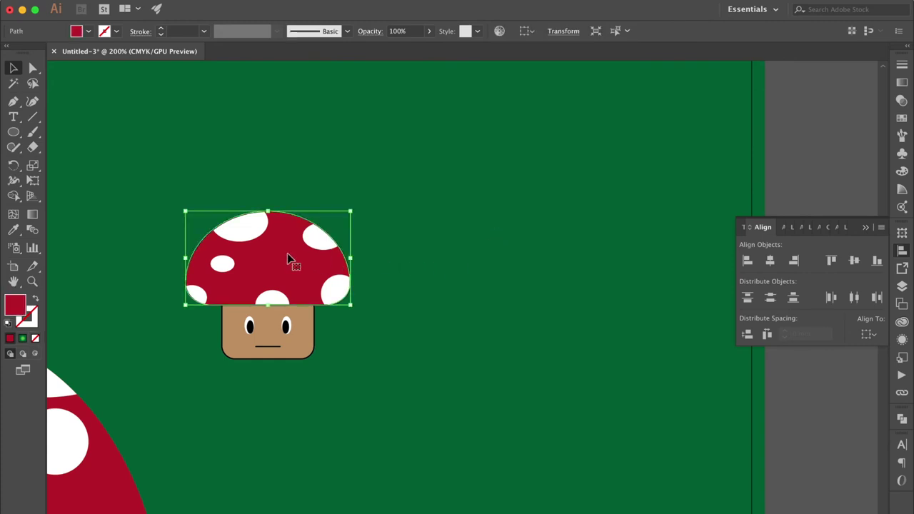
{"action": "key", "text": "a"}
{"action": "key", "text": "ctrl+v"}
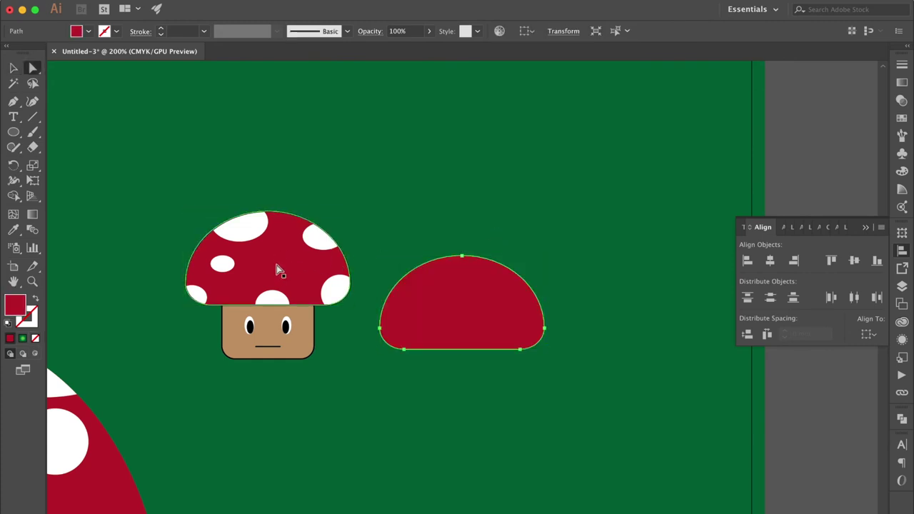
{"action": "left_click", "coordinate": [13, 101]}
{"action": "left_click_drag", "start_coordinate": [462, 353], "coordinate": [462, 343]}
{"action": "left_click", "coordinate": [33, 68]}
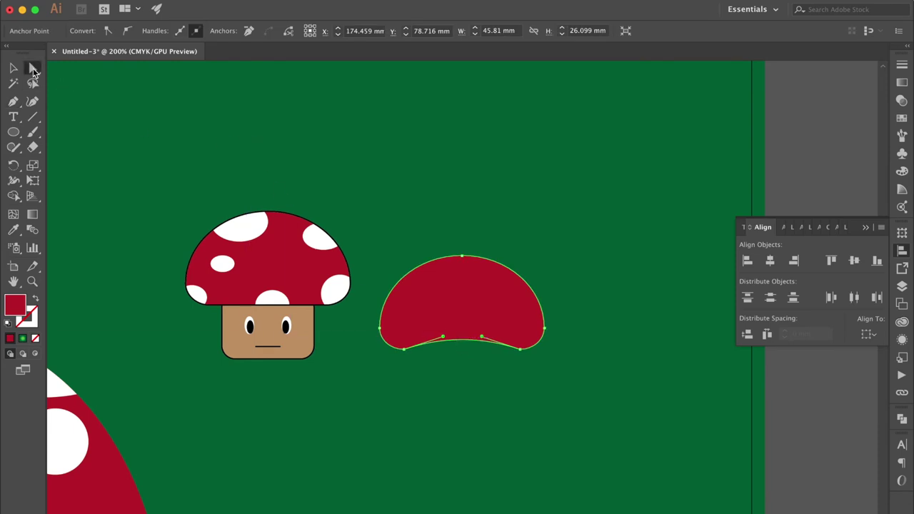
{"action": "left_click", "coordinate": [462, 257]}
{"action": "left_click_drag", "start_coordinate": [462, 257], "coordinate": [462, 238]}
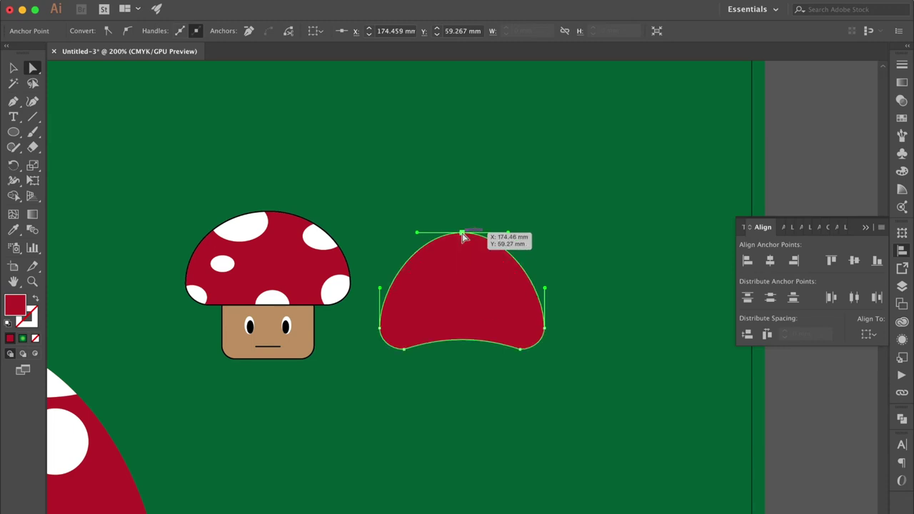
Fill the new cap with a brighter red swatch, move it up-right and enlarge it.
{"action": "left_click", "coordinate": [901, 118]}
{"action": "left_click", "coordinate": [841, 99]}
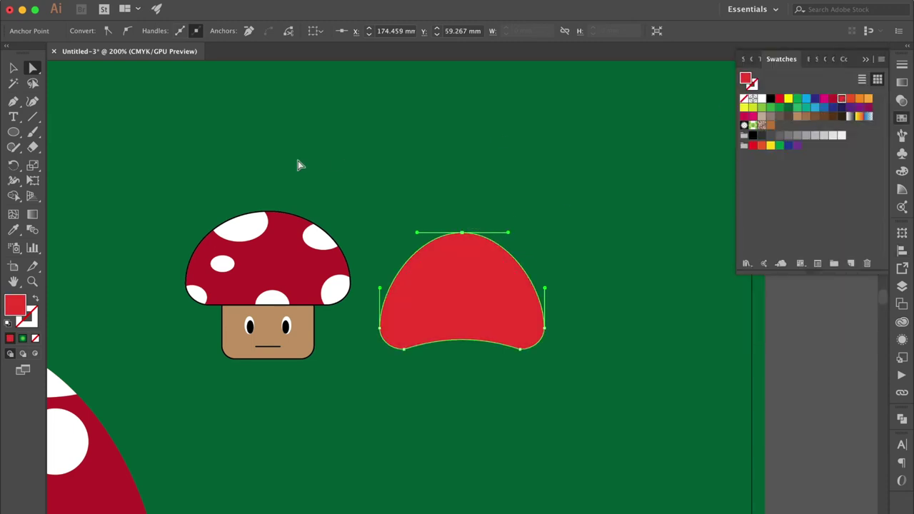
{"action": "left_click", "coordinate": [13, 68]}
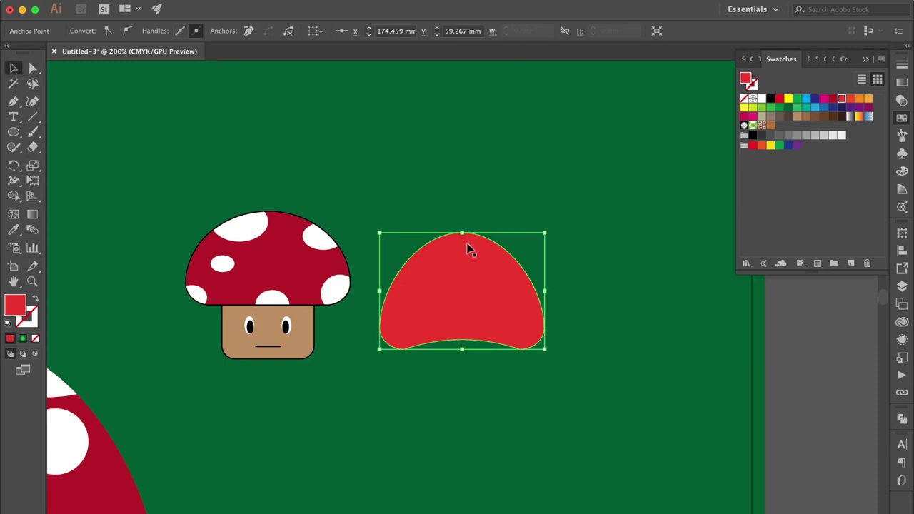
{"action": "left_click_drag", "start_coordinate": [490, 279], "coordinate": [511, 259]}
{"action": "left_click_drag", "start_coordinate": [566, 207], "coordinate": [563, 204]}
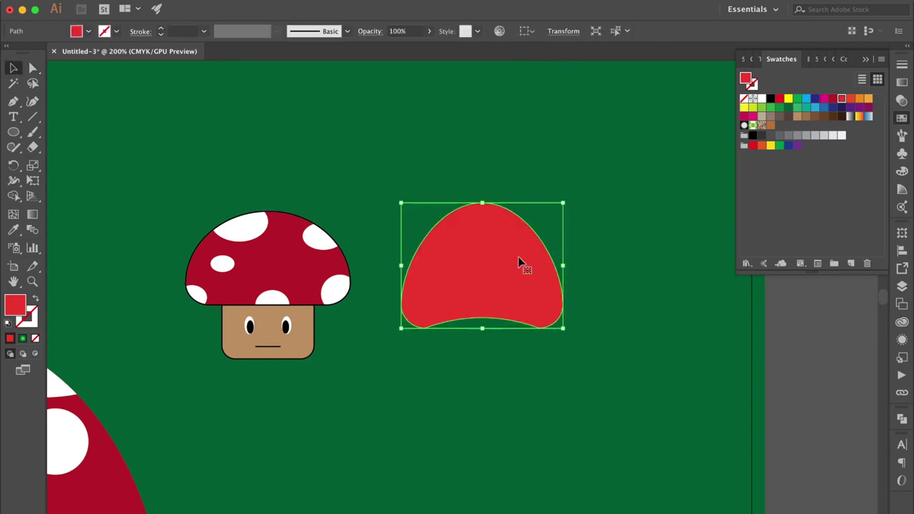
{"action": "left_click", "coordinate": [625, 275]}
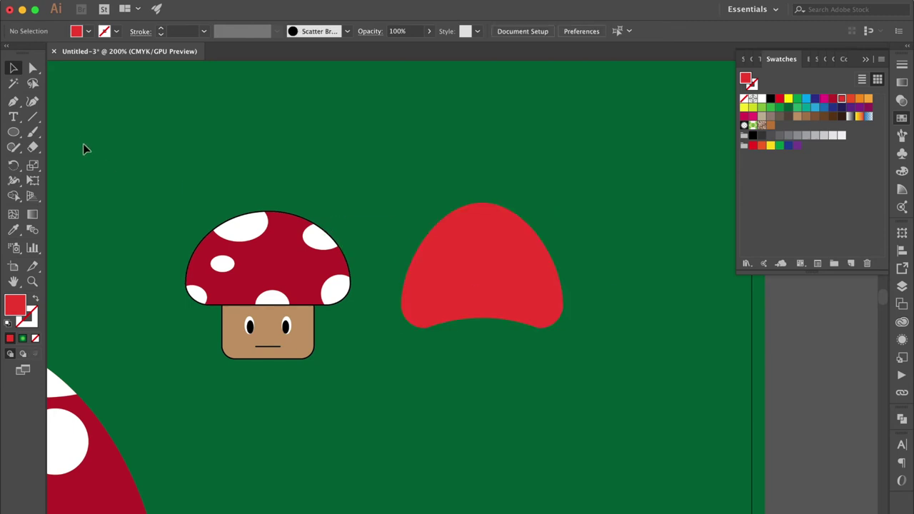
Draw a small white circular spot near the top of the bright-red cap.
{"action": "left_click", "coordinate": [13, 131]}
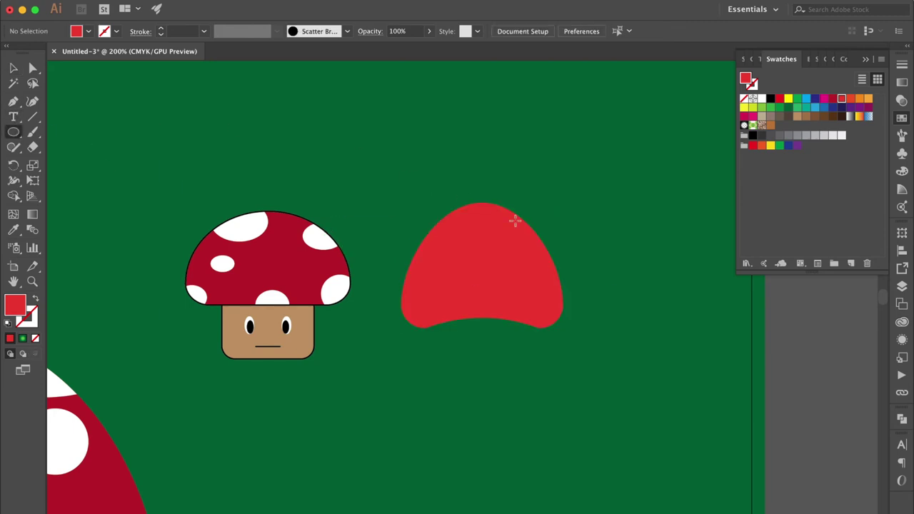
{"action": "left_click_drag", "start_coordinate": [453, 196], "coordinate": [489, 231]}
{"action": "left_click", "coordinate": [899, 120]}
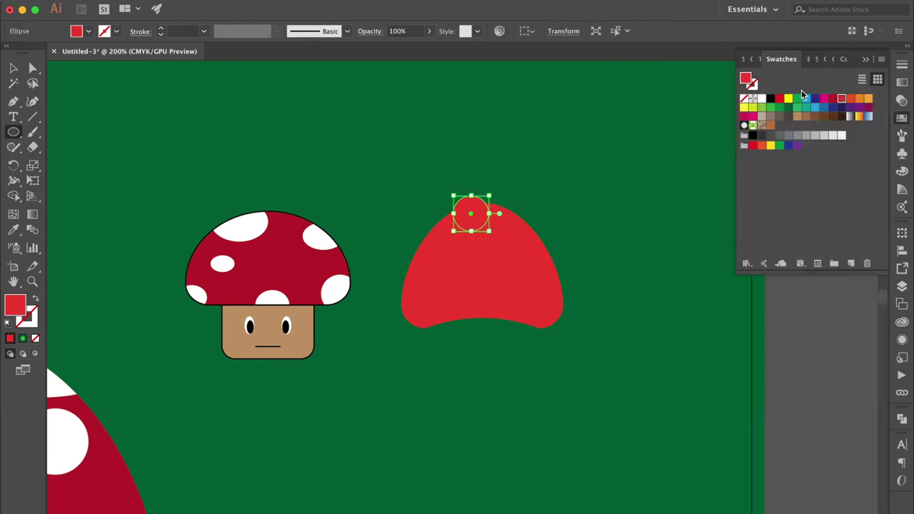
{"action": "left_click", "coordinate": [761, 98]}
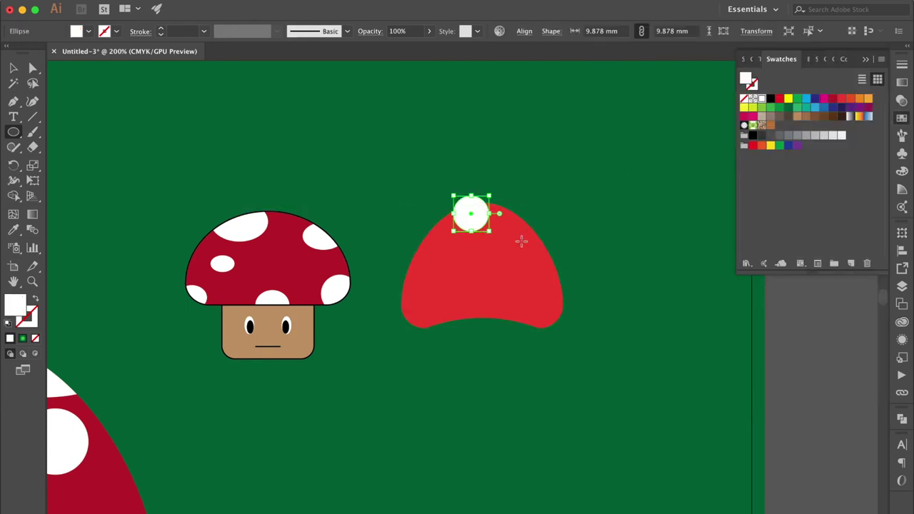
Add five more white spots: right edge, bottom, middle, left edge and upper right.
{"action": "left_click_drag", "start_coordinate": [542, 280], "coordinate": [585, 309]}
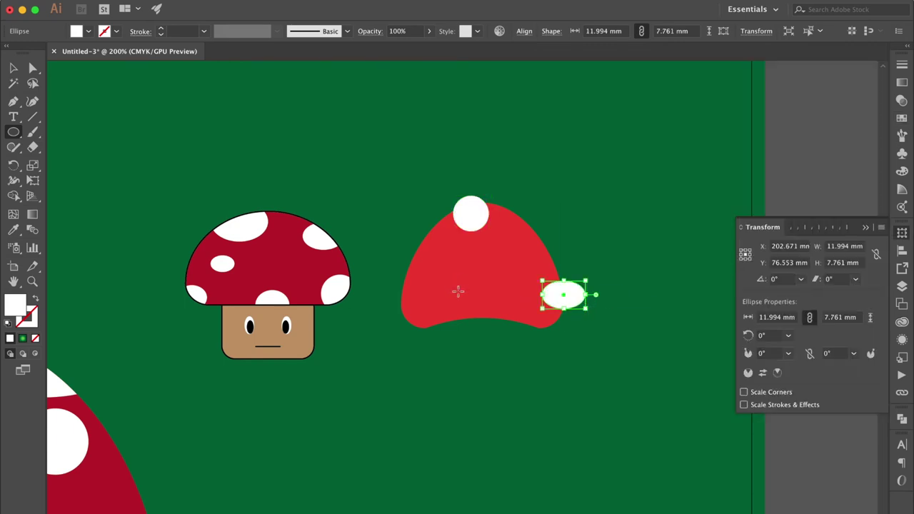
{"action": "left_click_drag", "start_coordinate": [456, 290], "coordinate": [500, 329]}
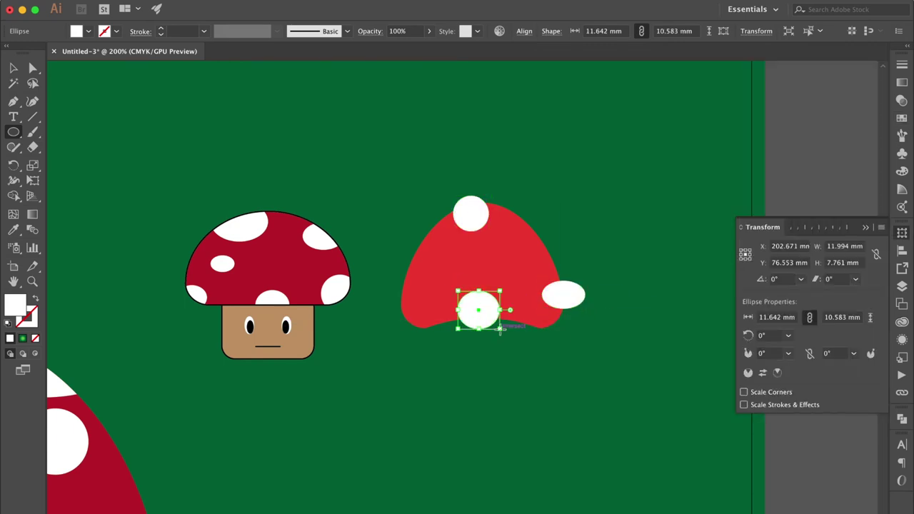
{"action": "left_click_drag", "start_coordinate": [496, 251], "coordinate": [523, 277]}
{"action": "left_click_drag", "start_coordinate": [392, 269], "coordinate": [426, 304]}
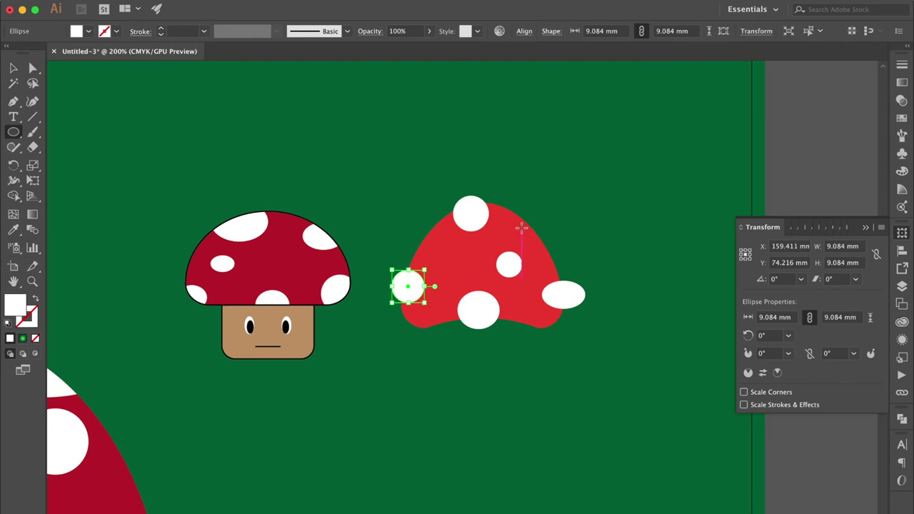
{"action": "left_click_drag", "start_coordinate": [512, 227], "coordinate": [557, 194]}
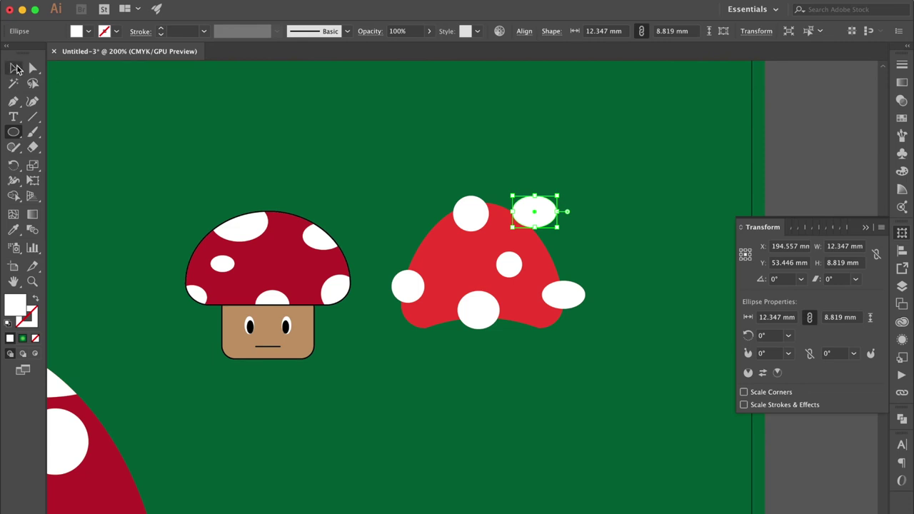
Duplicate the red mushroom cap and set the copy aside to the right.
{"action": "left_click", "coordinate": [15, 68]}
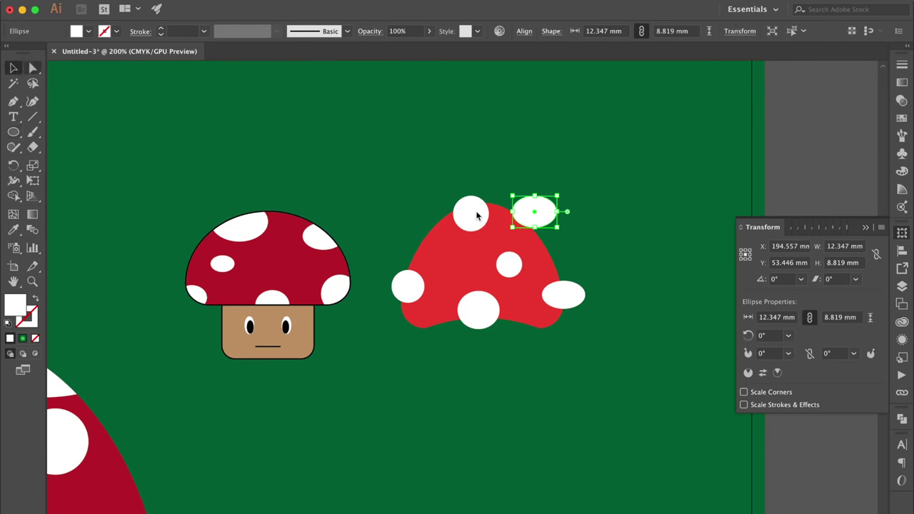
{"action": "left_click", "coordinate": [460, 216]}
{"action": "left_click_drag", "start_coordinate": [464, 214], "coordinate": [454, 214]}
{"action": "left_click_drag", "start_coordinate": [447, 257], "coordinate": [643, 276]}
Bring the original cap in front of the white dots and clip the dots to it (Cmd+7).
{"action": "left_click", "coordinate": [474, 264]}
{"action": "key", "text": "super+shift+bracketright"}
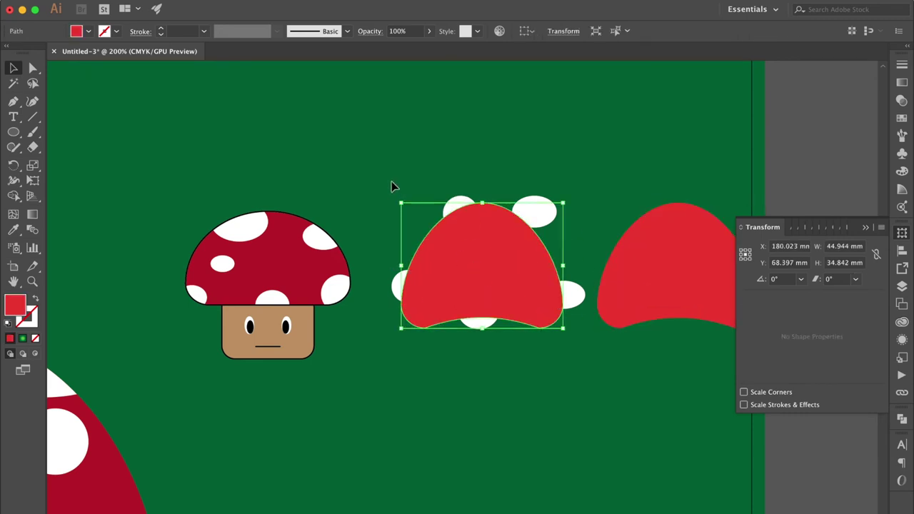
{"action": "left_click", "coordinate": [391, 180]}
{"action": "left_click_drag", "start_coordinate": [563, 340], "coordinate": [577, 361]}
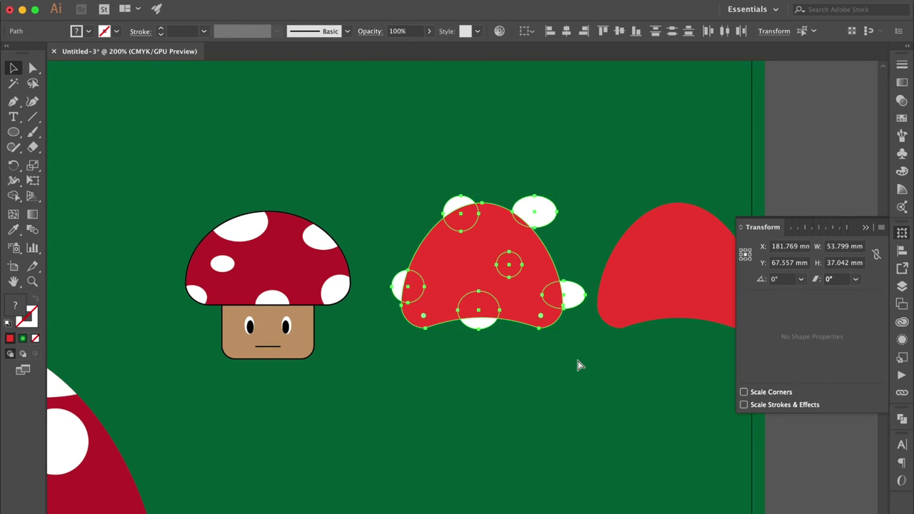
{"action": "key", "text": "super+7"}
Move the copied red cap back into place behind the clipped dots.
{"action": "left_click_drag", "start_coordinate": [625, 333], "coordinate": [426, 333]}
{"action": "left_click", "coordinate": [635, 325]}
{"action": "scroll", "coordinate": [643, 327], "scroll_direction": "down", "scroll_amount": 1}
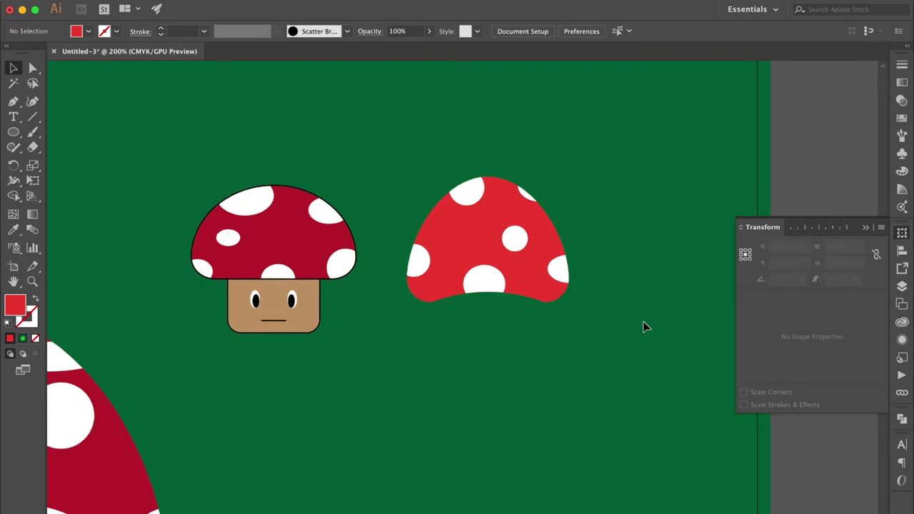
{"action": "left_click", "coordinate": [32, 68]}
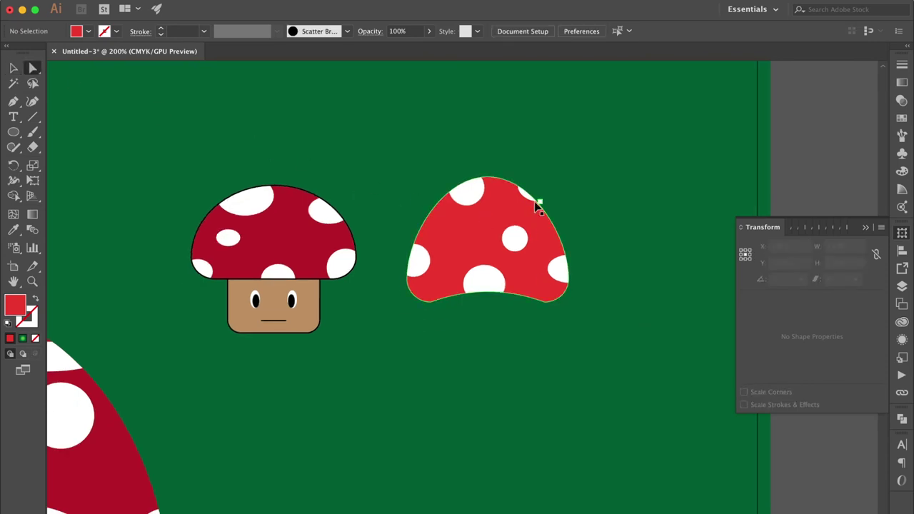
{"action": "key", "text": "super+equal"}
{"action": "key", "text": "super+equal"}
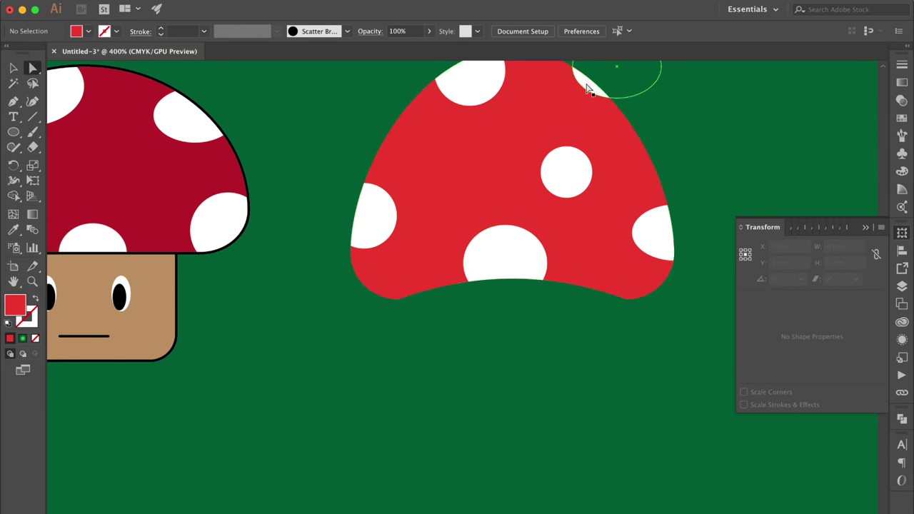
{"action": "left_click", "coordinate": [582, 96]}
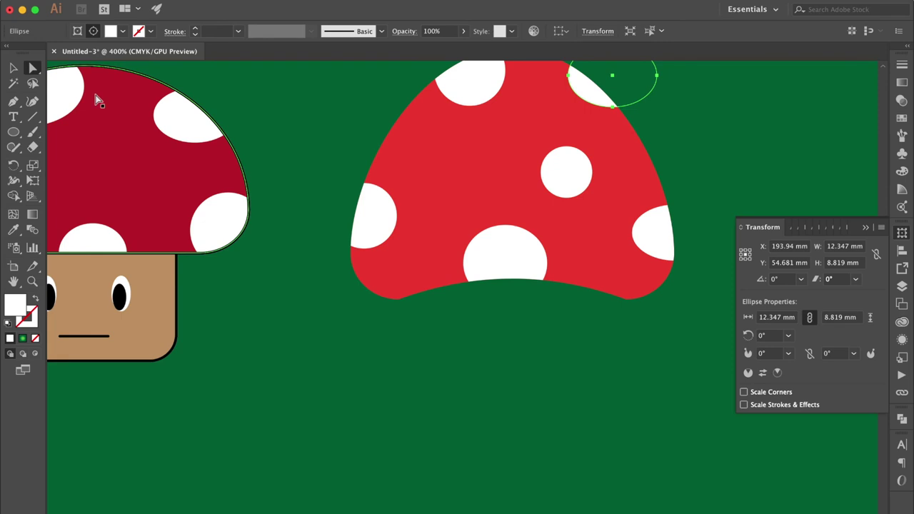
{"action": "left_click", "coordinate": [13, 67]}
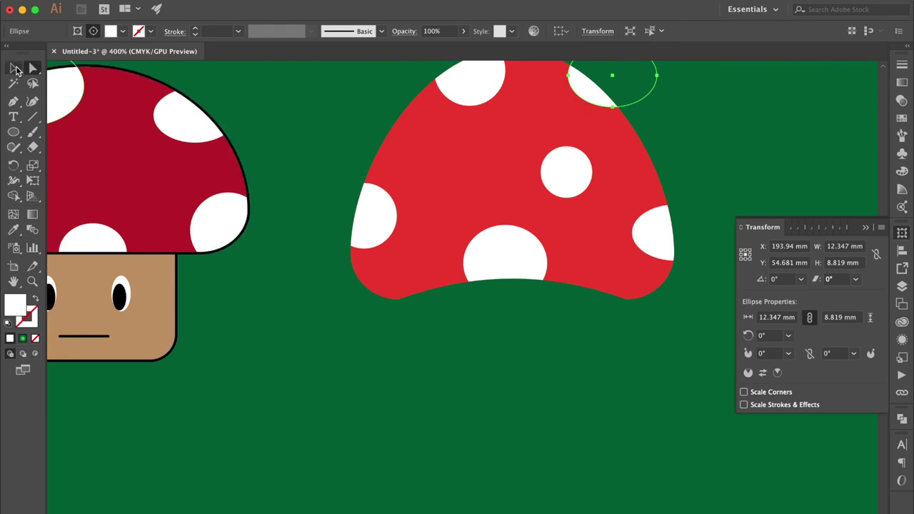
{"action": "left_click", "coordinate": [159, 289]}
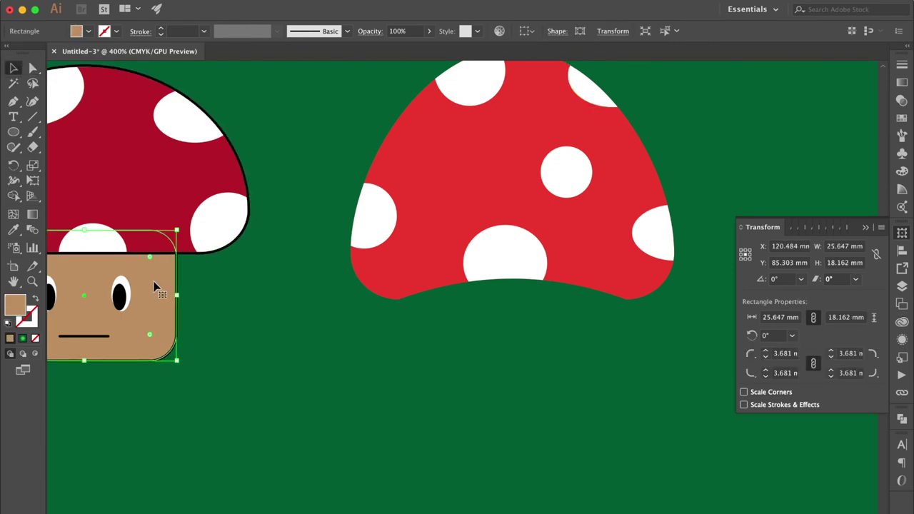
{"action": "left_click_drag", "start_coordinate": [155, 286], "coordinate": [556, 332]}
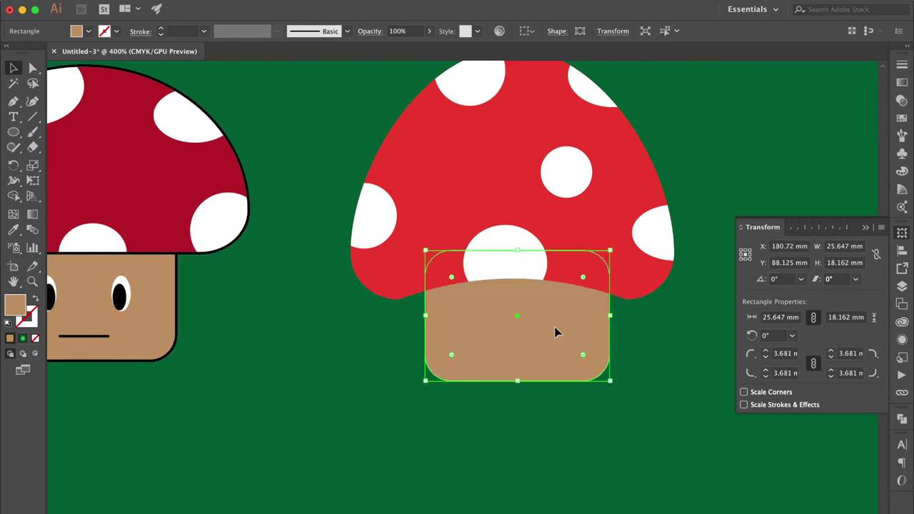
Taper the tan stem into a trapezoid with Free Distort by pulling its top corners inward.
{"action": "scroll", "coordinate": [557, 332], "scroll_direction": "right", "scroll_amount": 3}
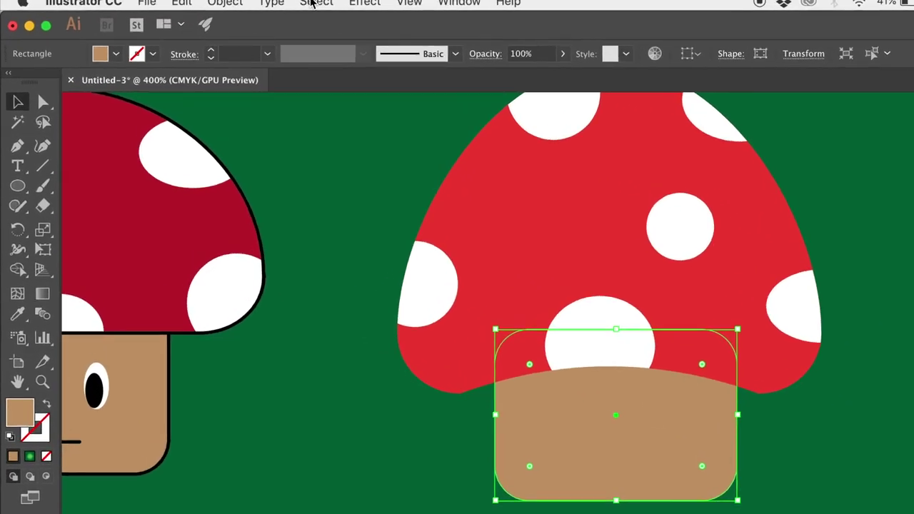
{"action": "left_click", "coordinate": [364, 2]}
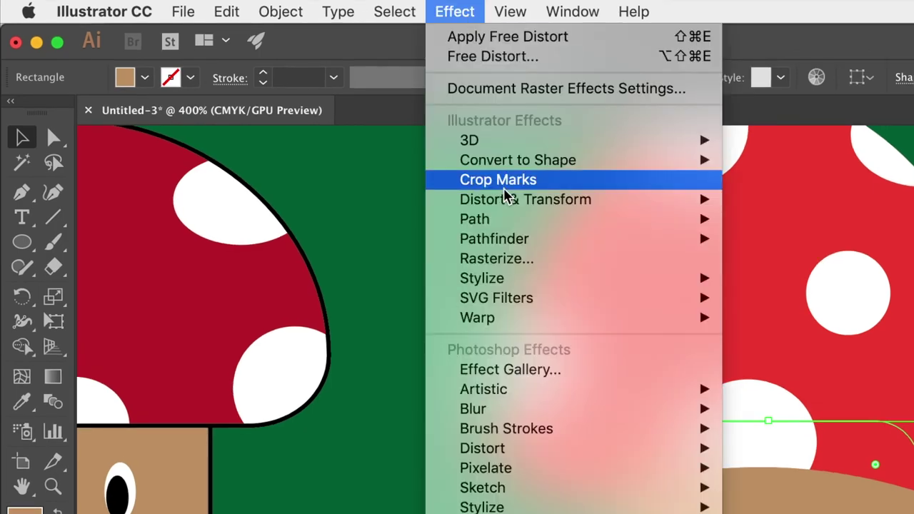
{"action": "mouse_move", "coordinate": [526, 205]}
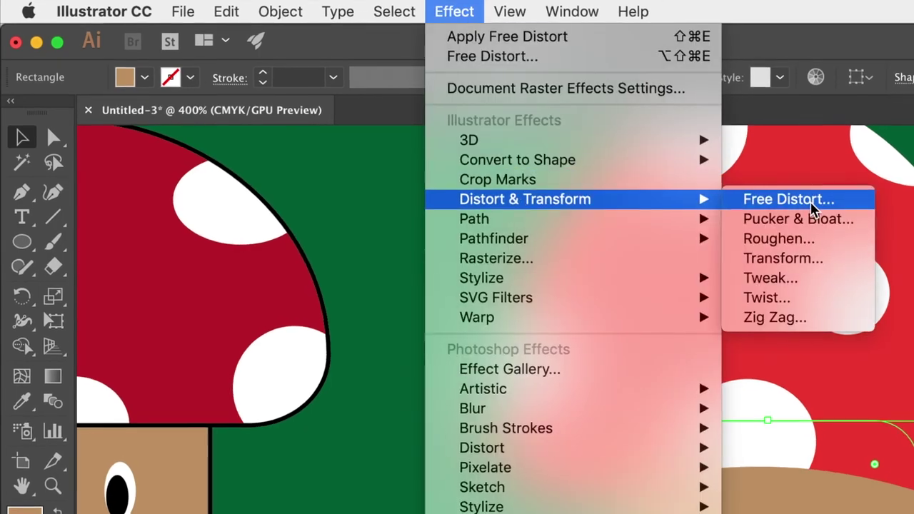
{"action": "left_click", "coordinate": [788, 199]}
{"action": "left_click_drag", "start_coordinate": [630, 243], "coordinate": [644, 244]}
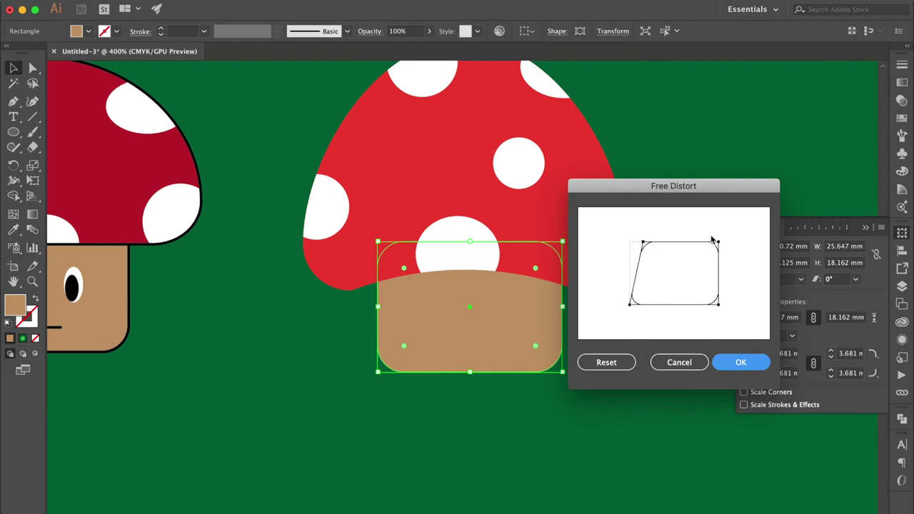
{"action": "left_click_drag", "start_coordinate": [718, 244], "coordinate": [707, 244]}
{"action": "left_click", "coordinate": [738, 363]}
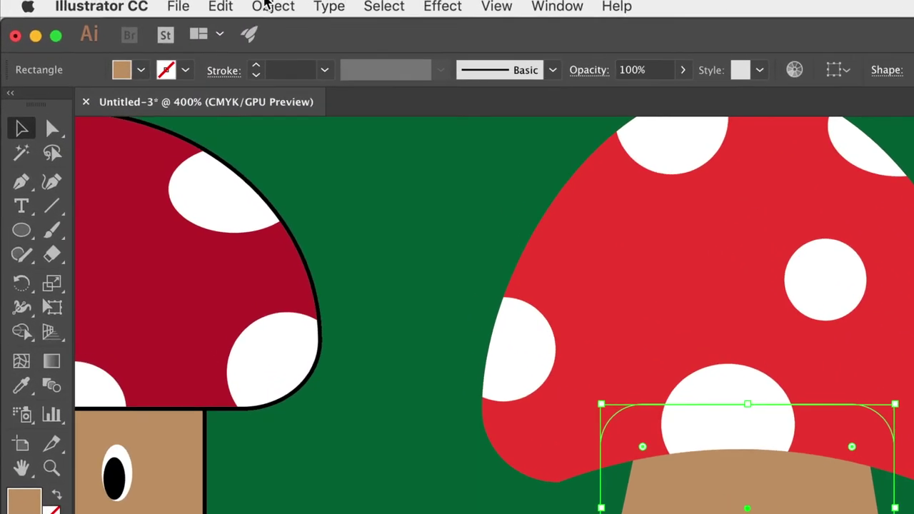
Expand the stem's appearance, then make it slightly taller and nudge it lower.
{"action": "left_click", "coordinate": [272, 6]}
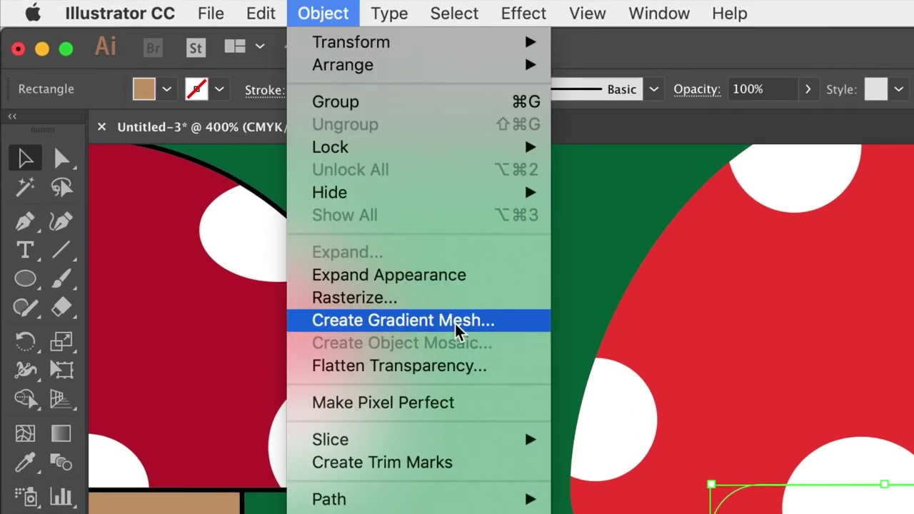
{"action": "left_click", "coordinate": [436, 278]}
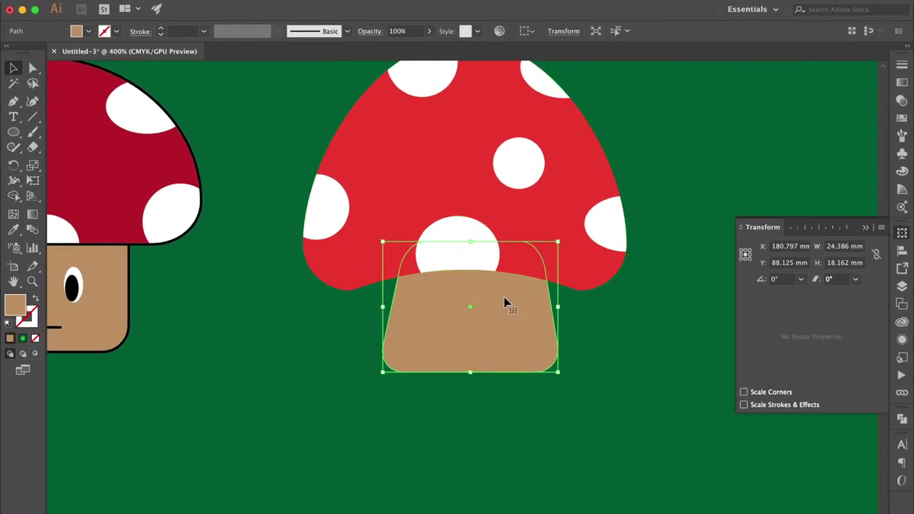
{"action": "left_click_drag", "start_coordinate": [471, 372], "coordinate": [471, 379]}
{"action": "left_click_drag", "start_coordinate": [502, 338], "coordinate": [501, 342]}
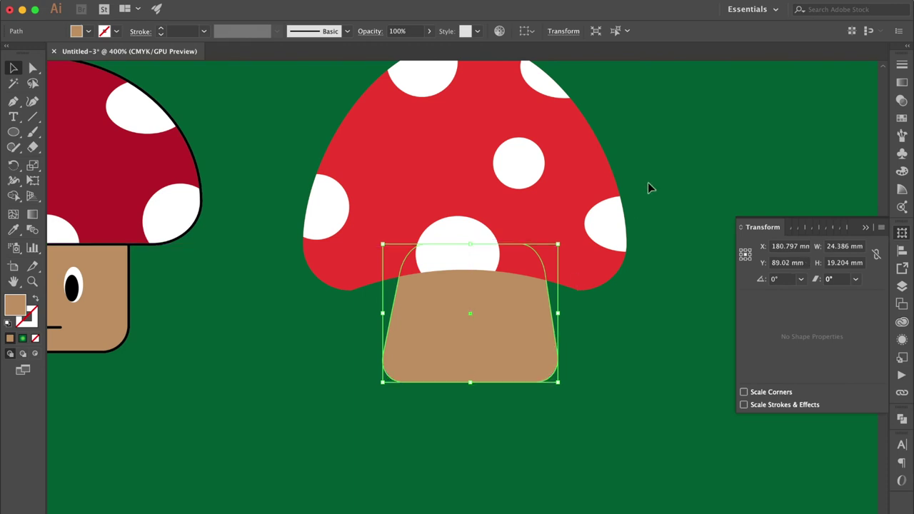
Centre the tan stem horizontally beneath the red cap.
{"action": "left_click_drag", "start_coordinate": [650, 187], "coordinate": [404, 339]}
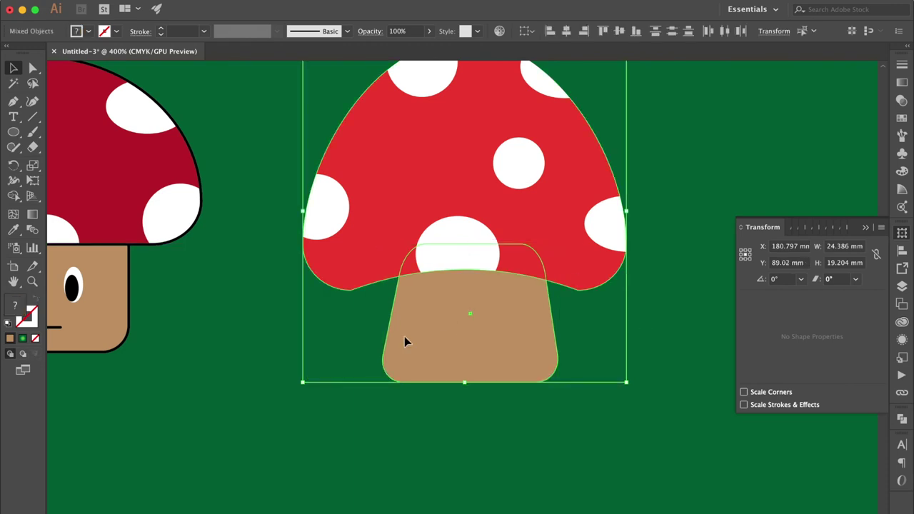
{"action": "left_click", "coordinate": [902, 252]}
{"action": "left_click", "coordinate": [769, 260]}
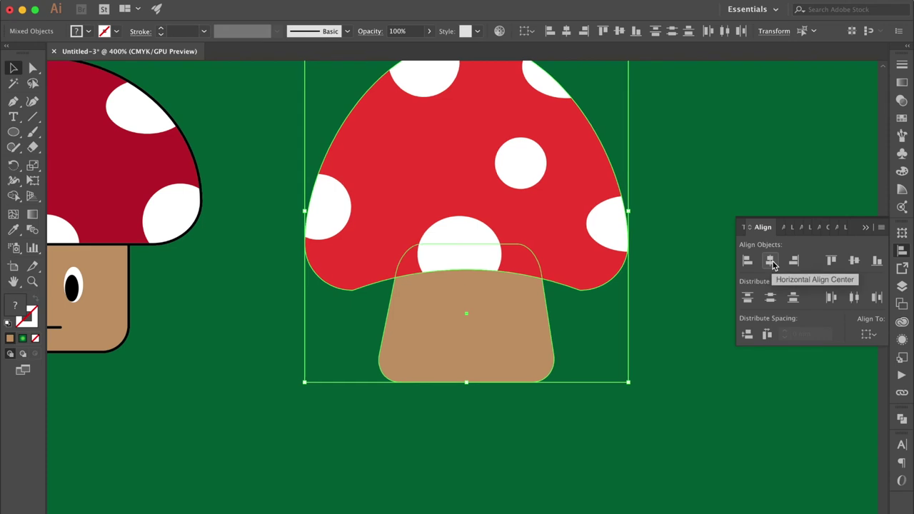
{"action": "left_click", "coordinate": [671, 205]}
{"action": "left_click", "coordinate": [19, 134]}
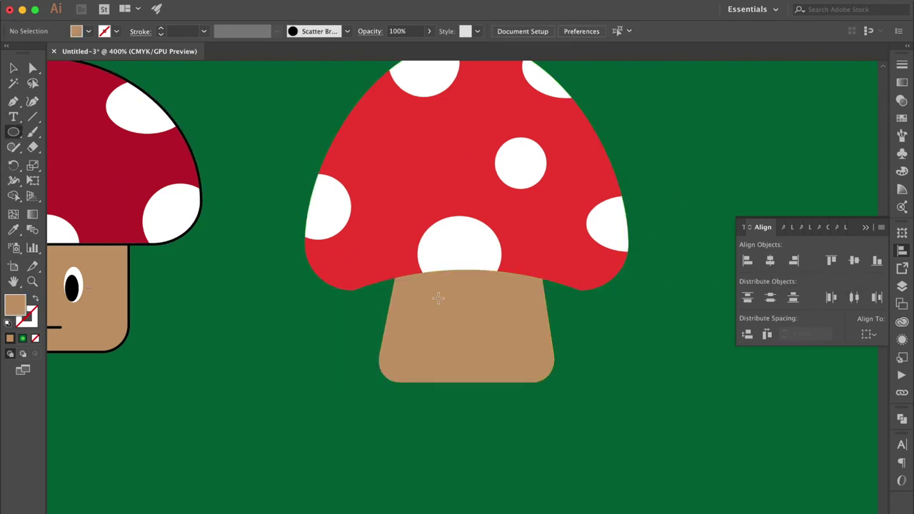
Draw an eye on the stem: a white circle with a smaller black pupil.
{"action": "left_click_drag", "start_coordinate": [423, 296], "coordinate": [440, 312]}
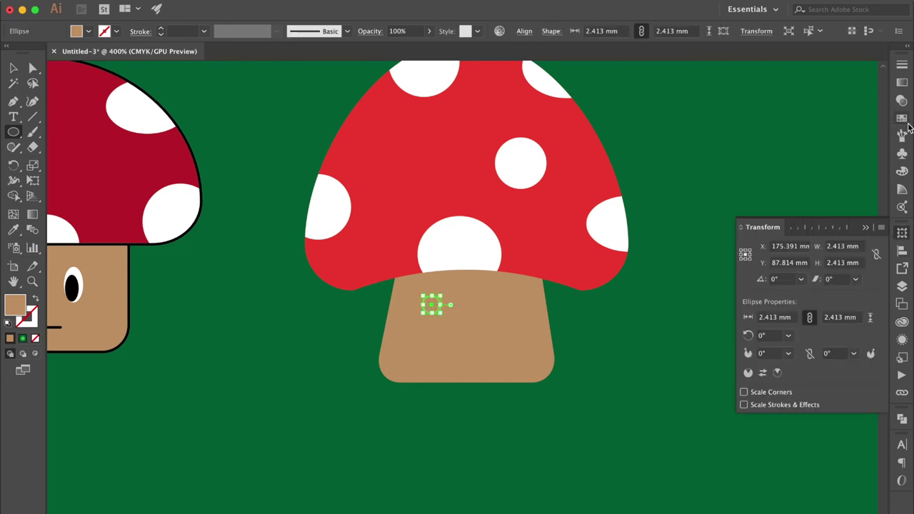
{"action": "left_click", "coordinate": [903, 120]}
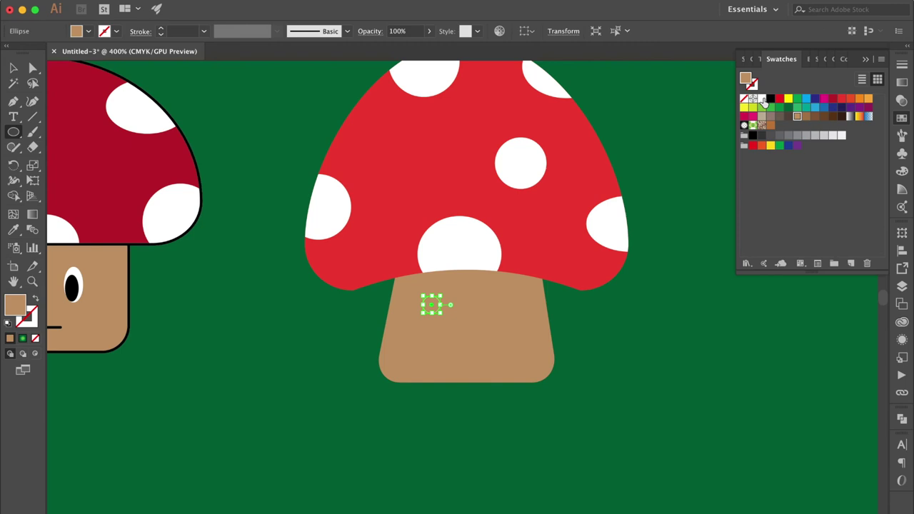
{"action": "left_click", "coordinate": [762, 99]}
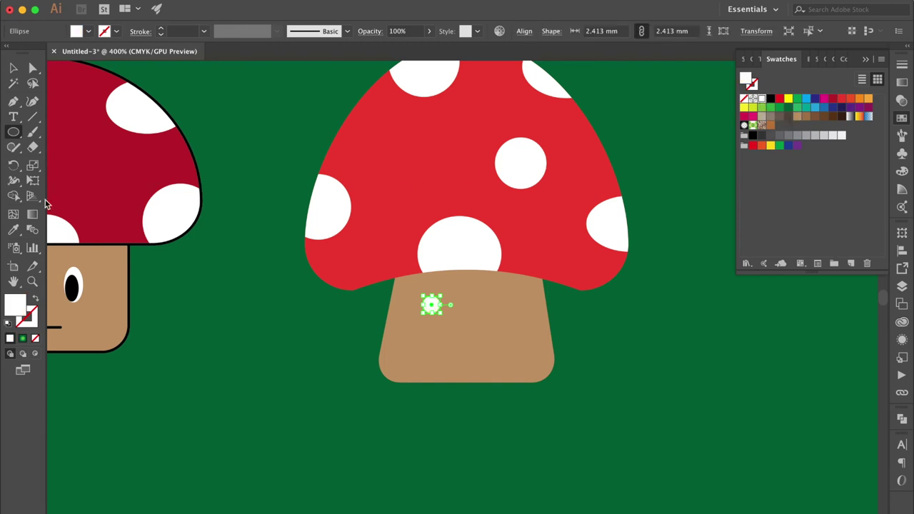
{"action": "left_click", "coordinate": [13, 68]}
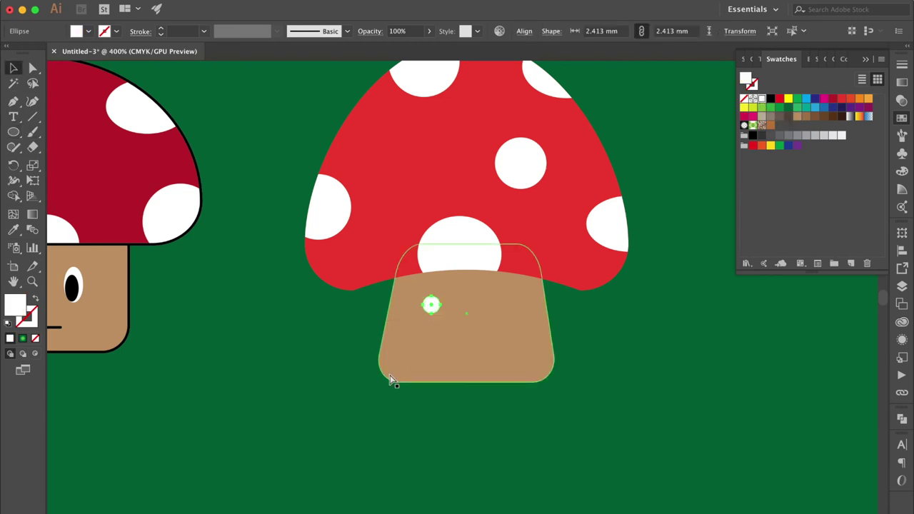
{"action": "key", "text": "super+equal"}
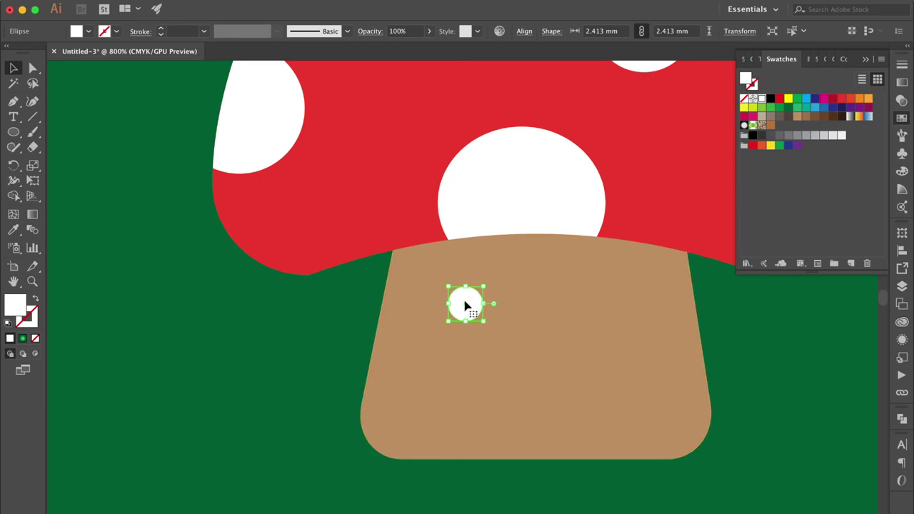
{"action": "left_click_drag", "start_coordinate": [464, 305], "coordinate": [464, 283]}
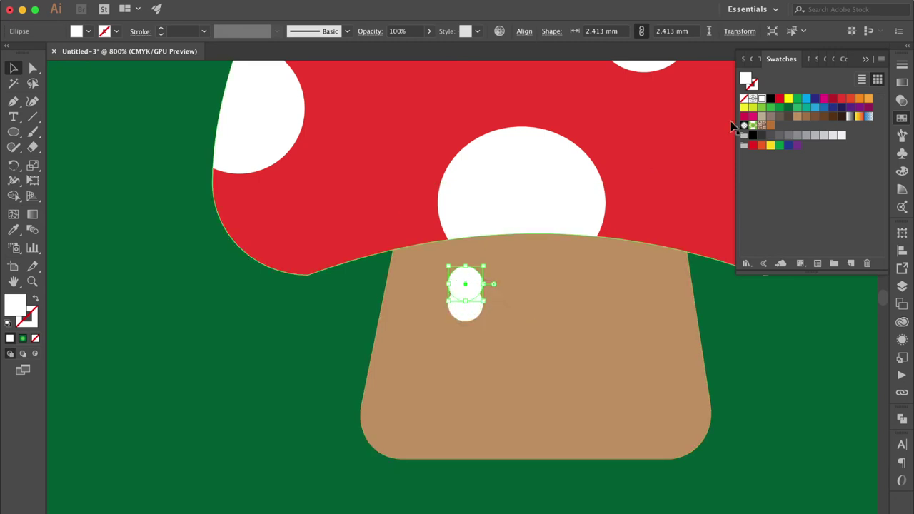
{"action": "left_click", "coordinate": [770, 99]}
{"action": "left_click_drag", "start_coordinate": [465, 267], "coordinate": [470, 307]}
{"action": "left_click", "coordinate": [750, 355]}
Duplicate the finished eye onto the right side of the stem.
{"action": "key", "text": "super+minus"}
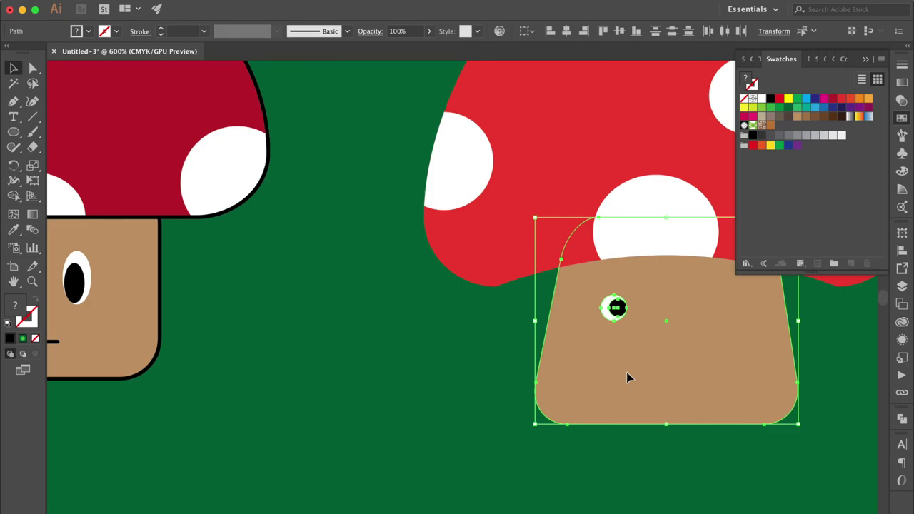
{"action": "left_click", "coordinate": [615, 308]}
{"action": "left_click_drag", "start_coordinate": [616, 310], "coordinate": [718, 311]}
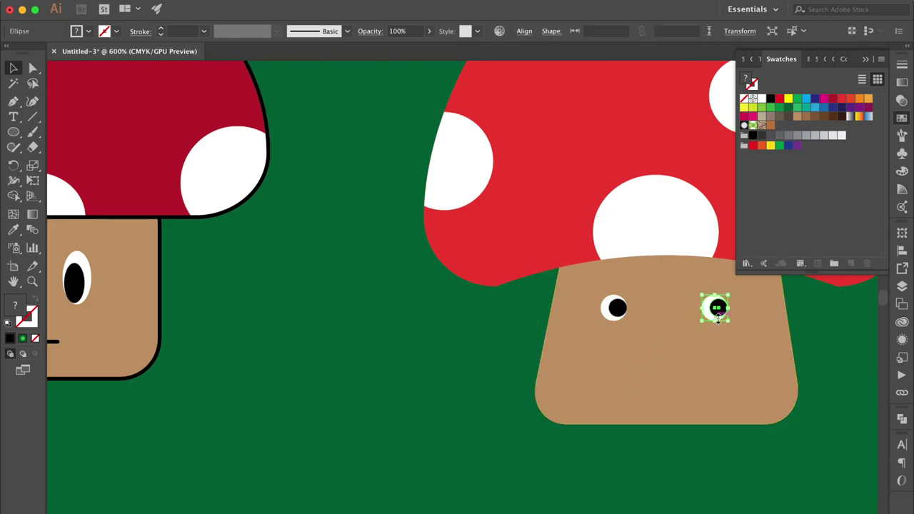
{"action": "key", "text": "super+minus"}
{"action": "scroll", "coordinate": [581, 345], "scroll_direction": "left", "scroll_amount": 2}
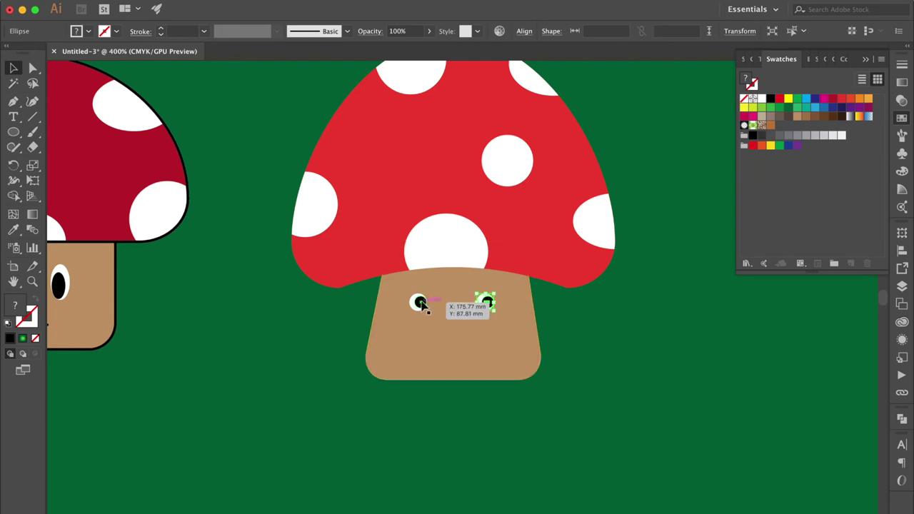
Reflect the pair of eyes vertically using Transform > Reflect.
{"action": "left_click", "coordinate": [420, 302], "text": "shift"}
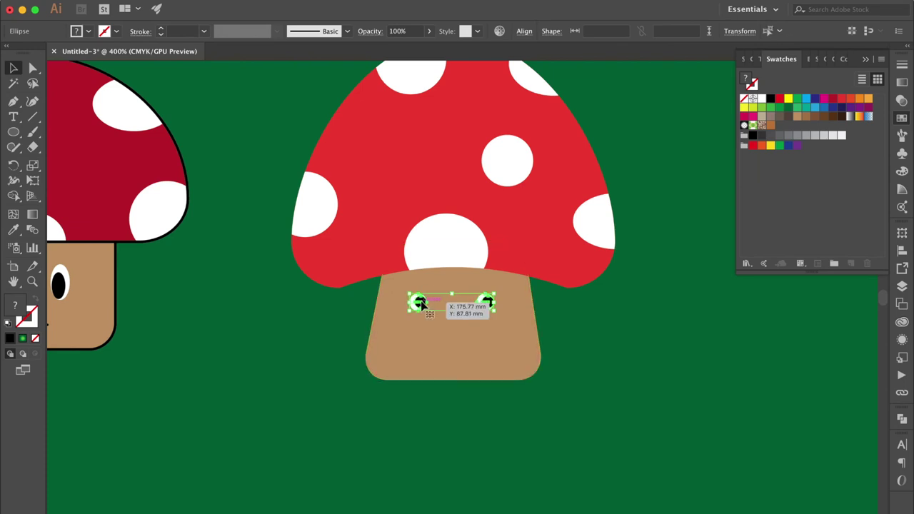
{"action": "right_click", "coordinate": [420, 303]}
{"action": "mouse_move", "coordinate": [485, 415]}
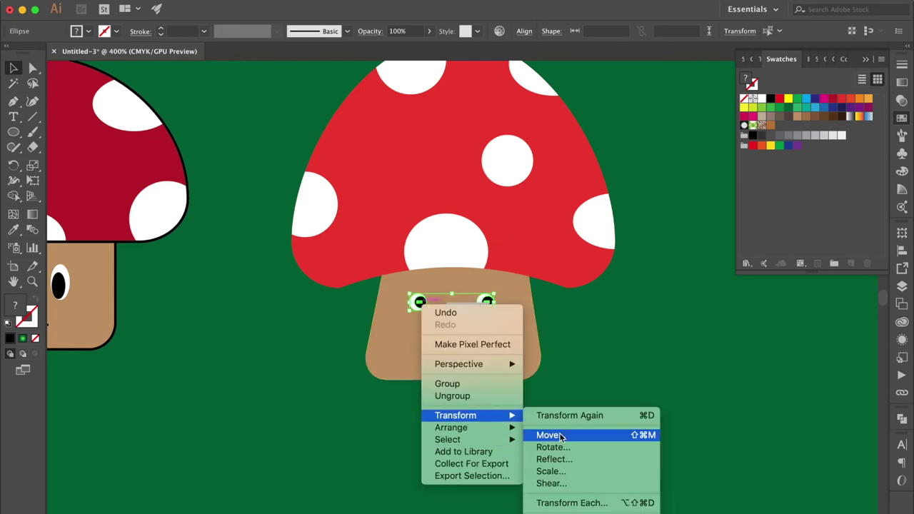
{"action": "left_click", "coordinate": [550, 459]}
{"action": "left_click", "coordinate": [519, 363]}
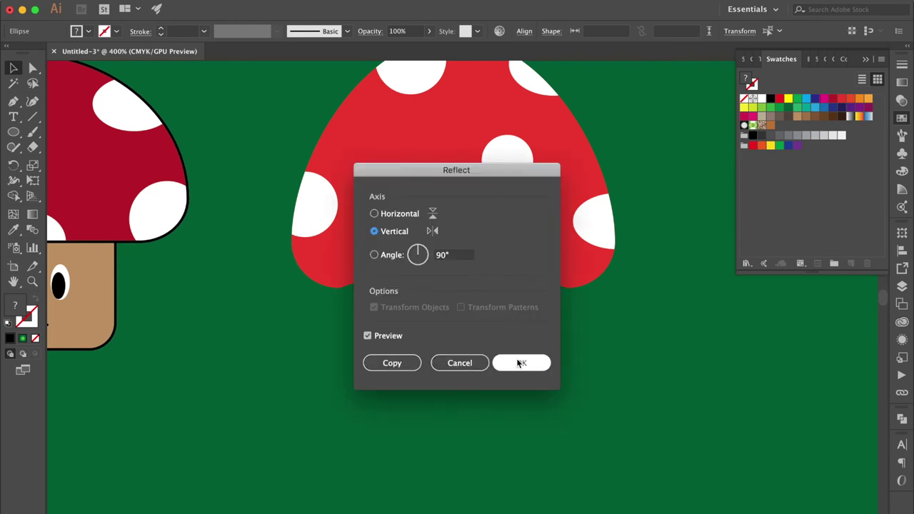
Nudge the right eye slightly to the left.
{"action": "scroll", "coordinate": [612, 343], "scroll_direction": "up", "scroll_amount": 3}
{"action": "scroll", "coordinate": [611, 344], "scroll_direction": "left", "scroll_amount": 4}
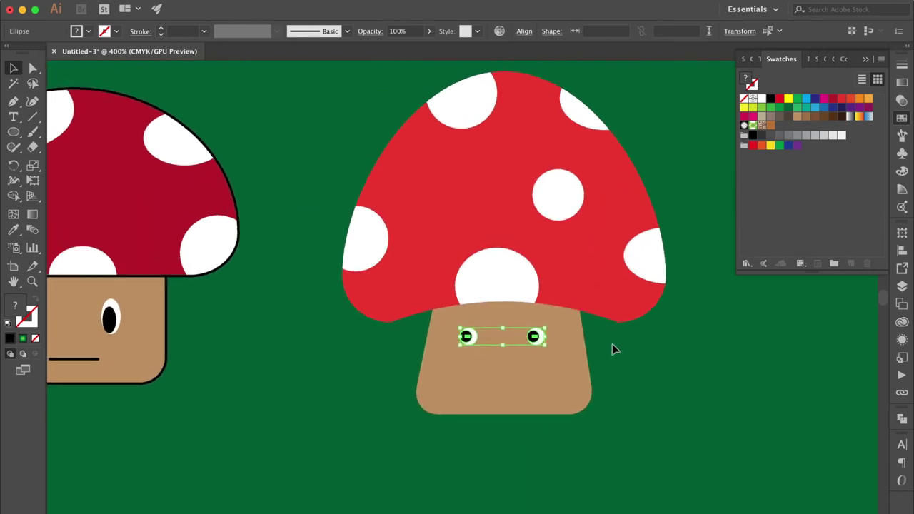
{"action": "left_click", "coordinate": [612, 343]}
{"action": "left_click_drag", "start_coordinate": [546, 347], "coordinate": [538, 348]}
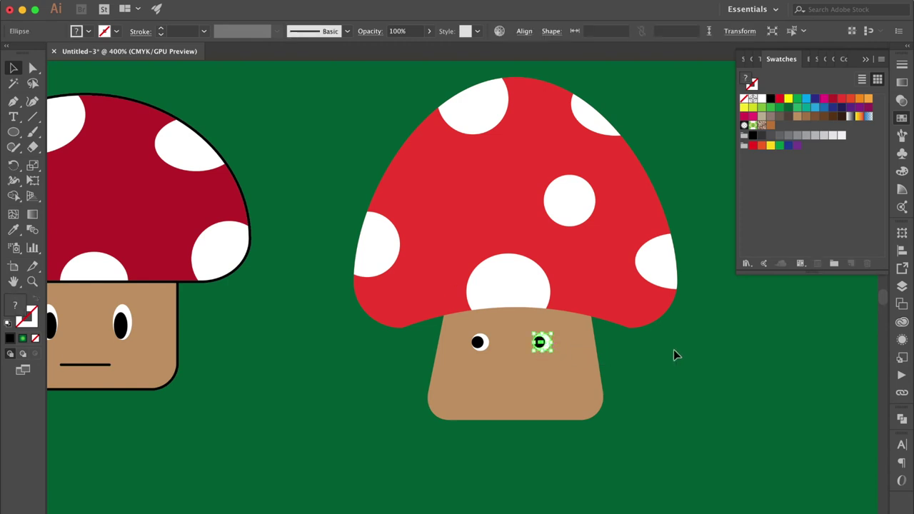
{"action": "left_click", "coordinate": [13, 101]}
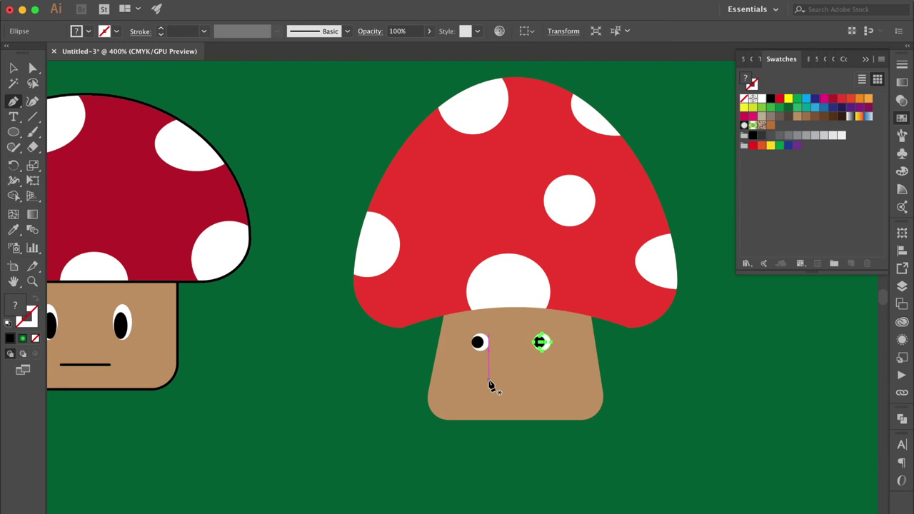
Draw a curved black smile on the stem with Round Cap and Round Join.
{"action": "left_click", "coordinate": [490, 379]}
{"action": "left_click_drag", "start_coordinate": [533, 379], "coordinate": [559, 369]}
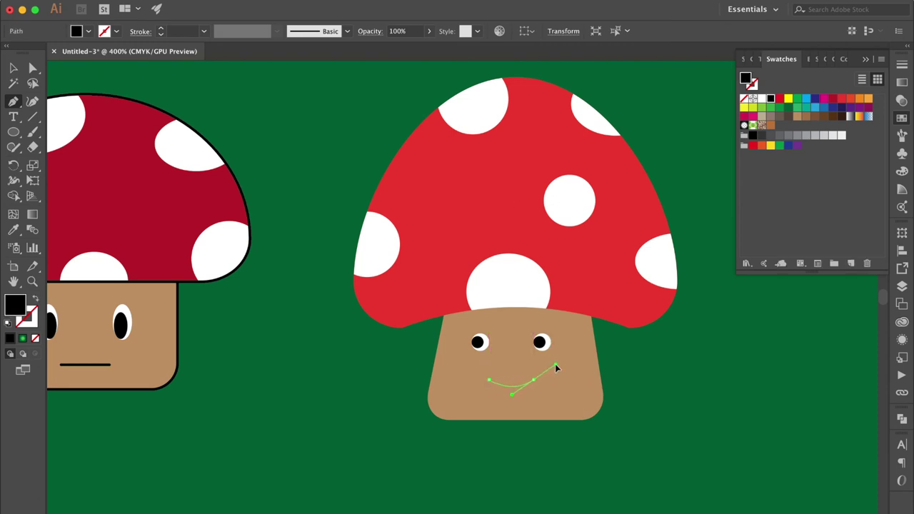
{"action": "left_click", "coordinate": [36, 302]}
{"action": "left_click", "coordinate": [14, 66]}
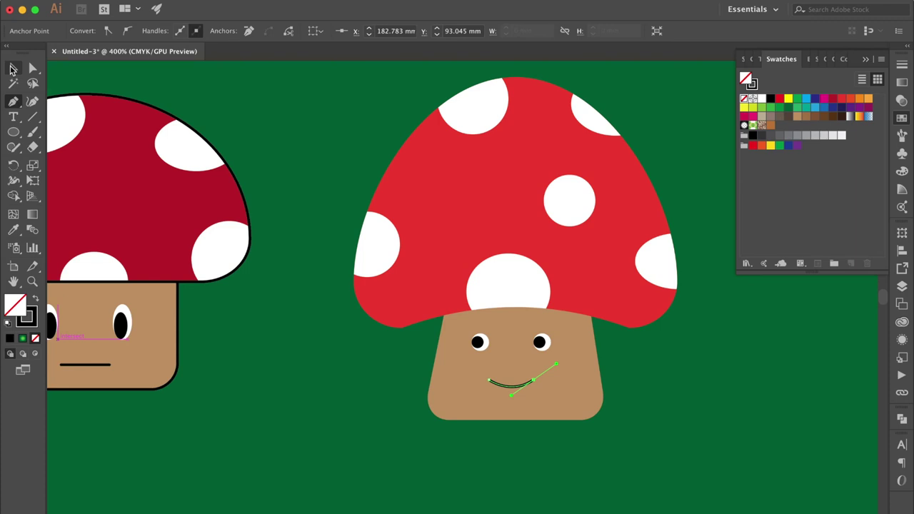
{"action": "left_click", "coordinate": [901, 64]}
{"action": "left_click", "coordinate": [803, 97]}
{"action": "left_click", "coordinate": [802, 112]}
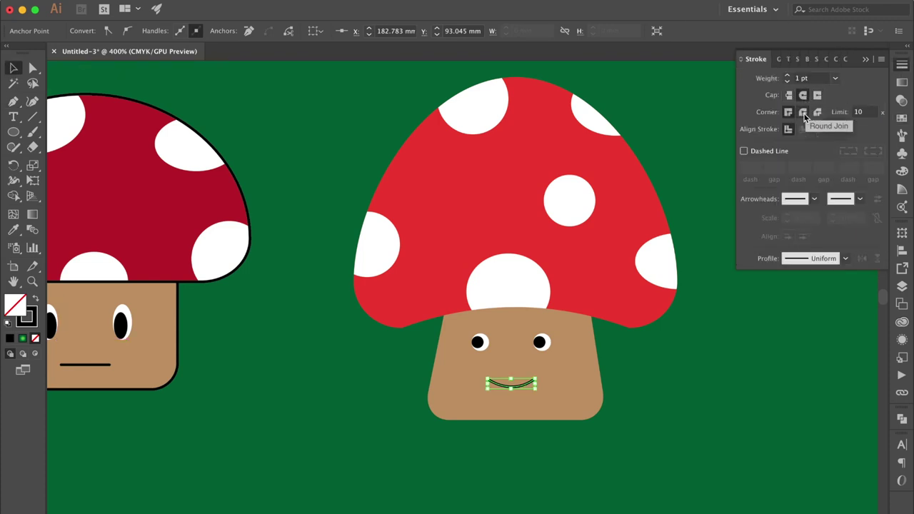
{"action": "left_click", "coordinate": [739, 366]}
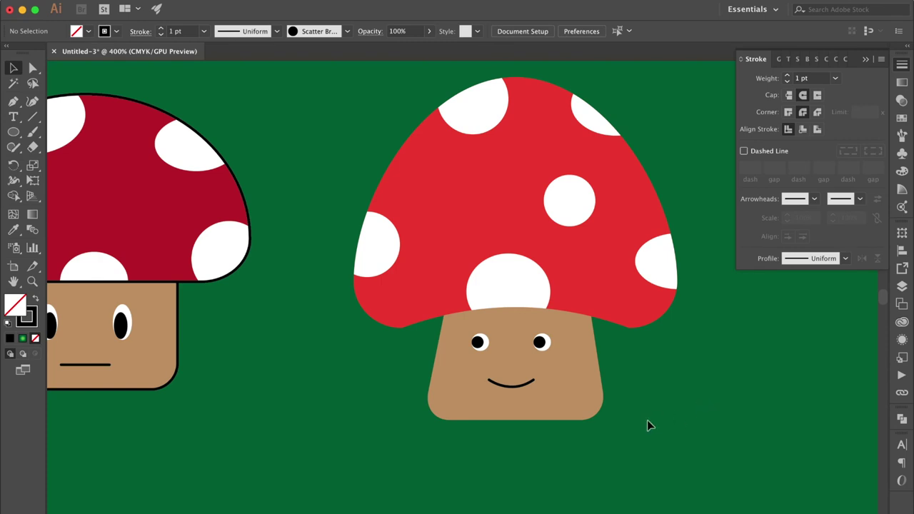
Horizontally centre all parts of the red mushroom.
{"action": "left_click", "coordinate": [444, 259]}
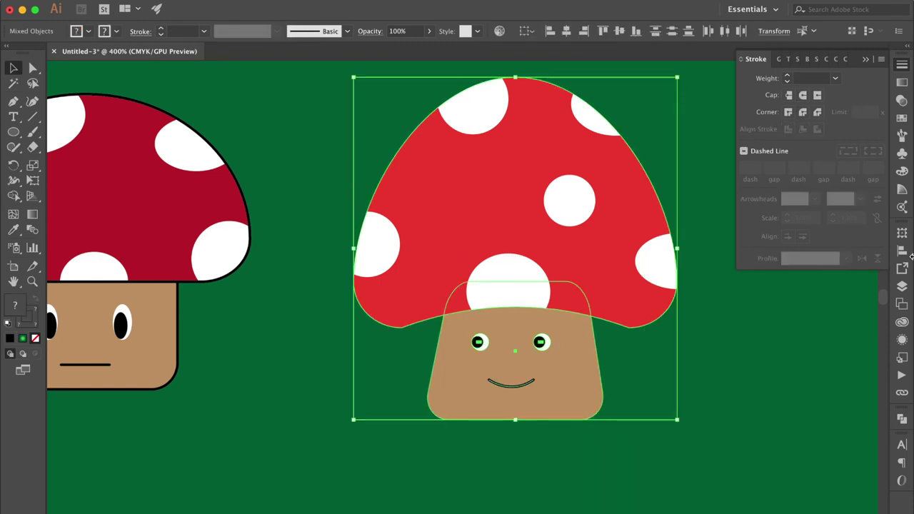
{"action": "left_click", "coordinate": [900, 250]}
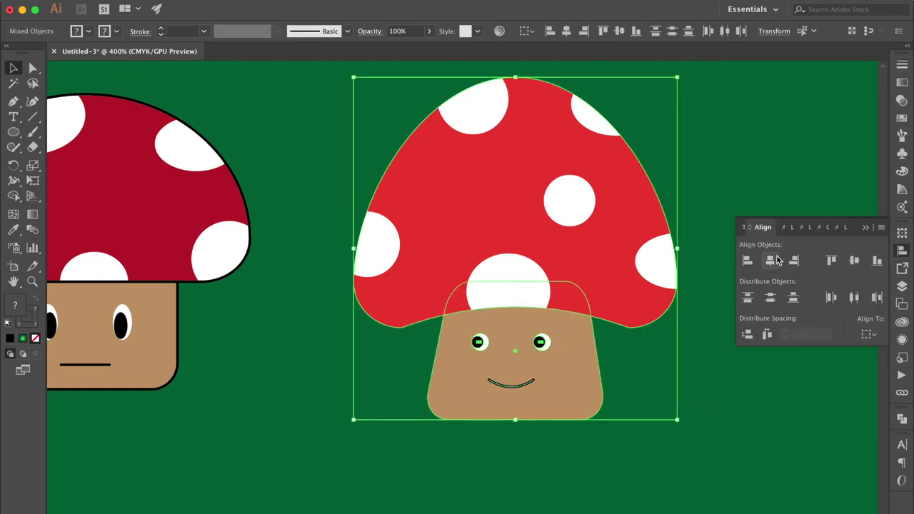
{"action": "left_click", "coordinate": [771, 262]}
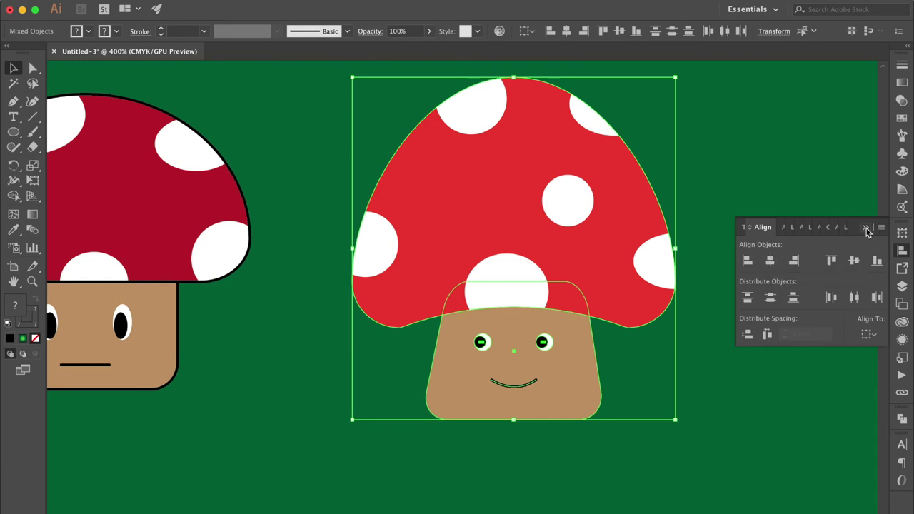
{"action": "left_click", "coordinate": [865, 227]}
{"action": "left_click", "coordinate": [751, 220]}
{"action": "scroll", "coordinate": [751, 219], "scroll_direction": "right", "scroll_amount": 5}
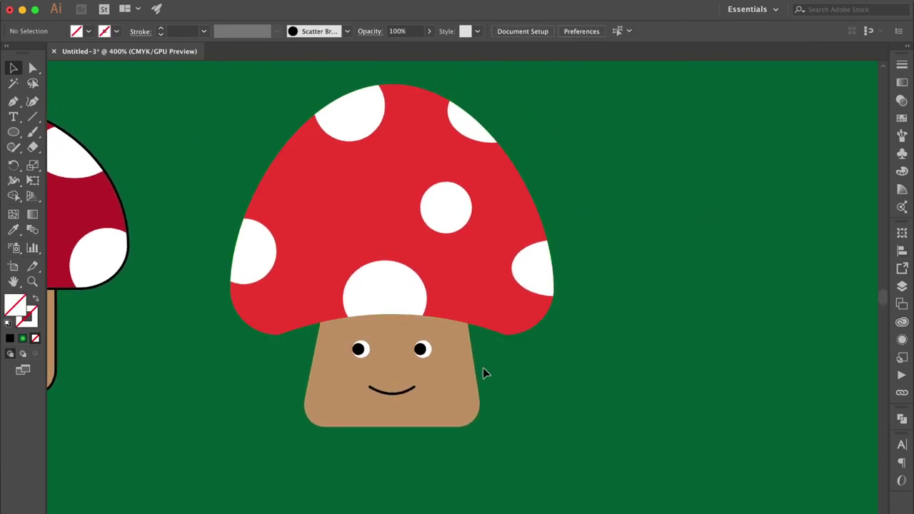
{"action": "left_click", "coordinate": [454, 396]}
Copy the cap and stem as black outlines with no fill and place them over the red mushroom.
{"action": "left_click", "coordinate": [314, 228], "text": "shift"}
{"action": "left_click_drag", "start_coordinate": [314, 228], "coordinate": [555, 228]}
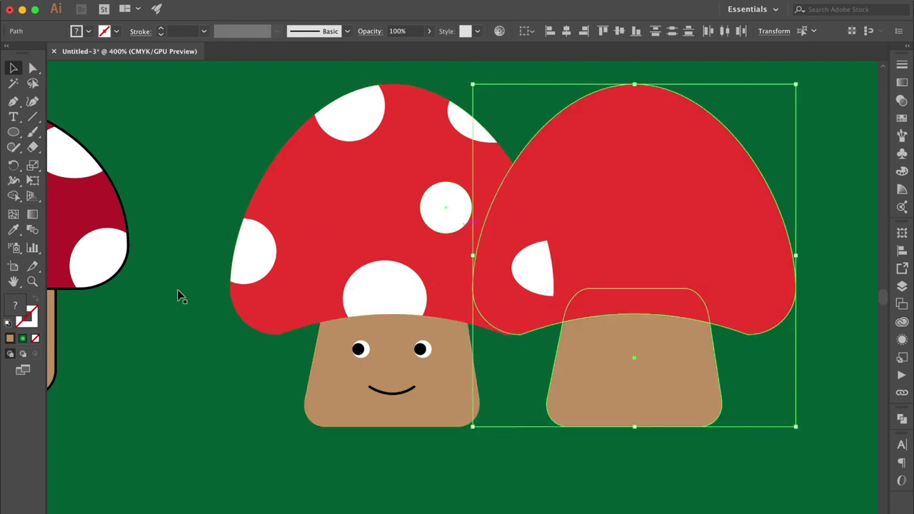
{"action": "left_click", "coordinate": [8, 327]}
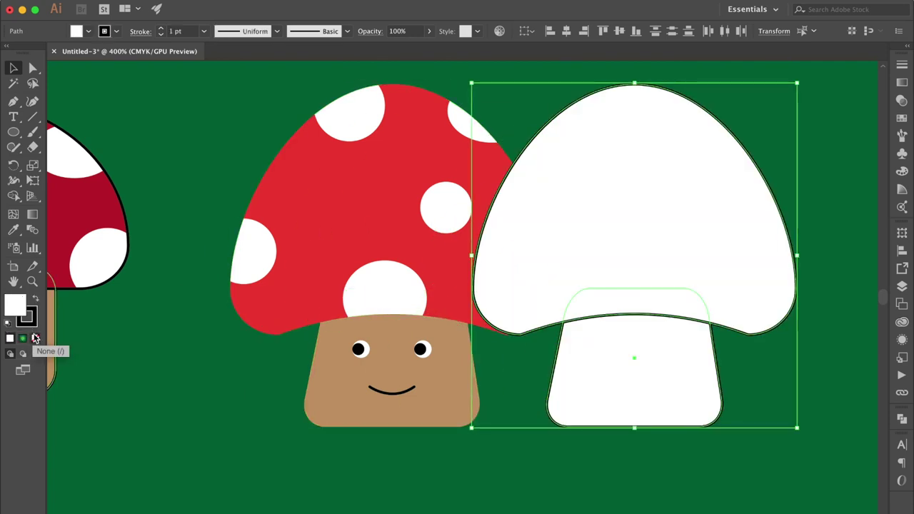
{"action": "left_click", "coordinate": [36, 340]}
{"action": "mouse_move", "coordinate": [590, 331]}
{"action": "left_mouse_down"}
{"action": "mouse_move", "coordinate": [565, 321]}
{"action": "mouse_move", "coordinate": [321, 322]}
{"action": "left_mouse_up"}
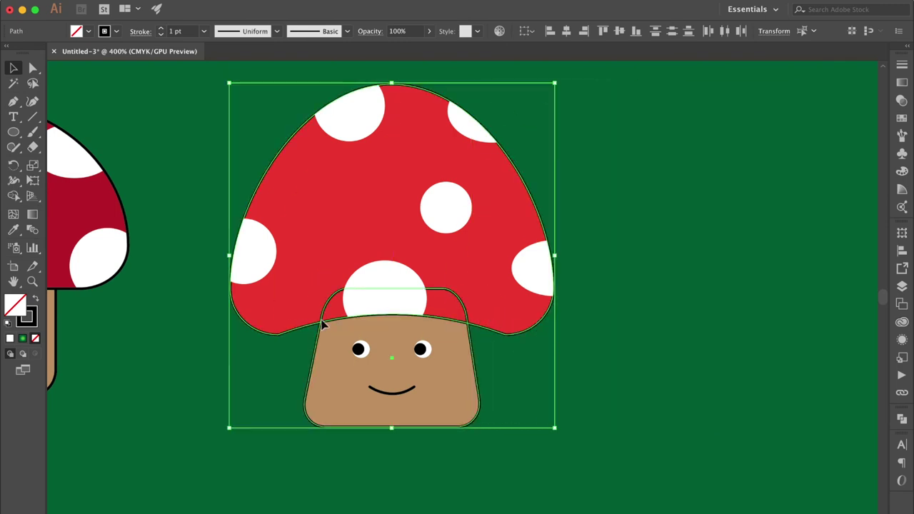
{"action": "left_click", "coordinate": [557, 400]}
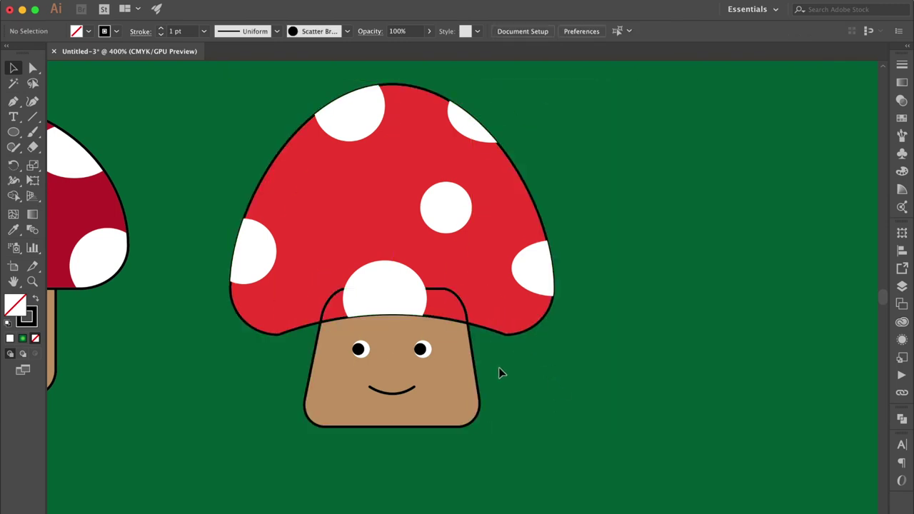
Give the cap outline Round Cap and Round Join strokes.
{"action": "left_click", "coordinate": [345, 422]}
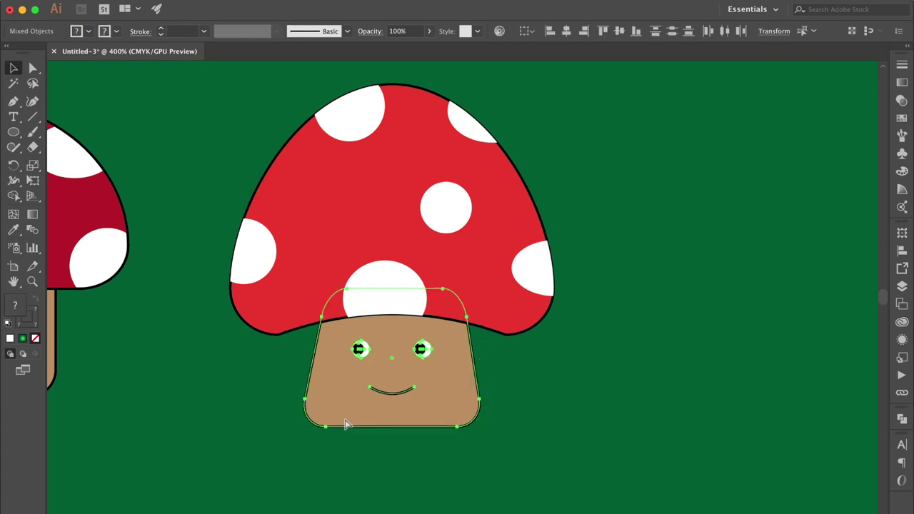
{"action": "left_click", "coordinate": [542, 387]}
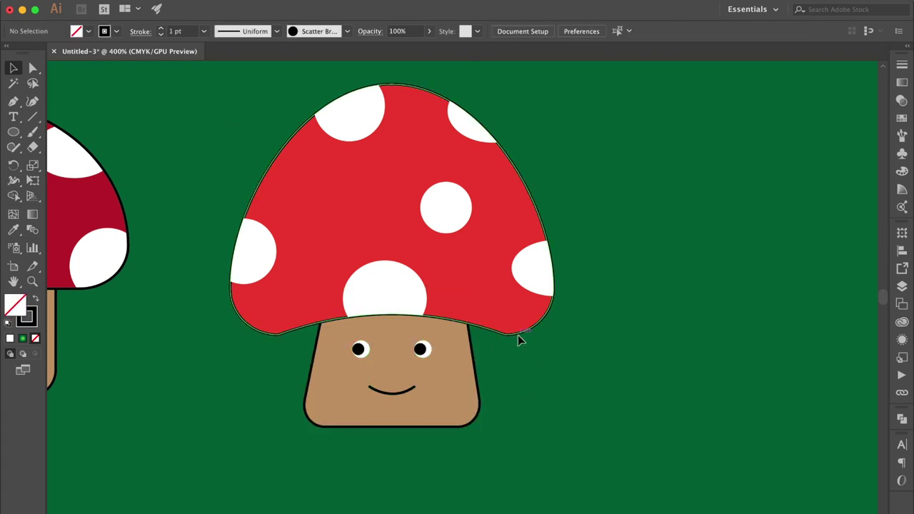
{"action": "left_click", "coordinate": [517, 335]}
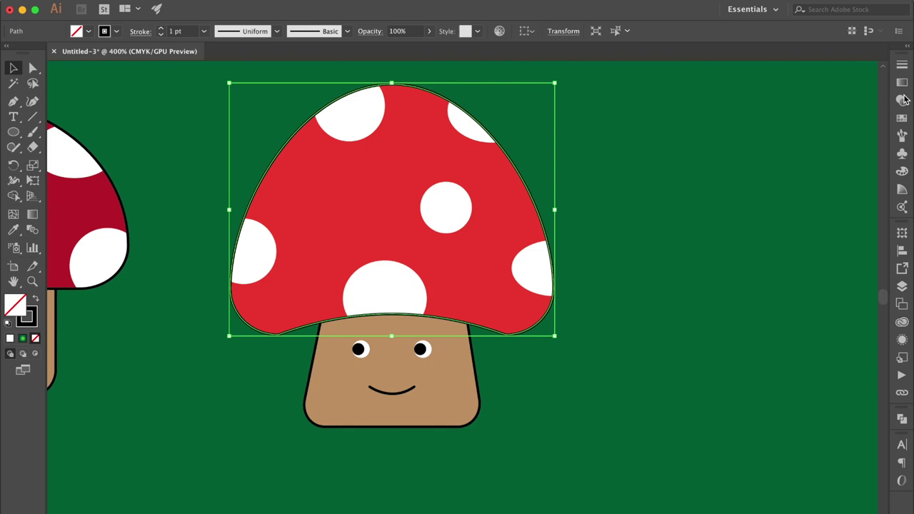
{"action": "left_click", "coordinate": [903, 65]}
{"action": "left_click", "coordinate": [803, 95]}
{"action": "left_click", "coordinate": [803, 112]}
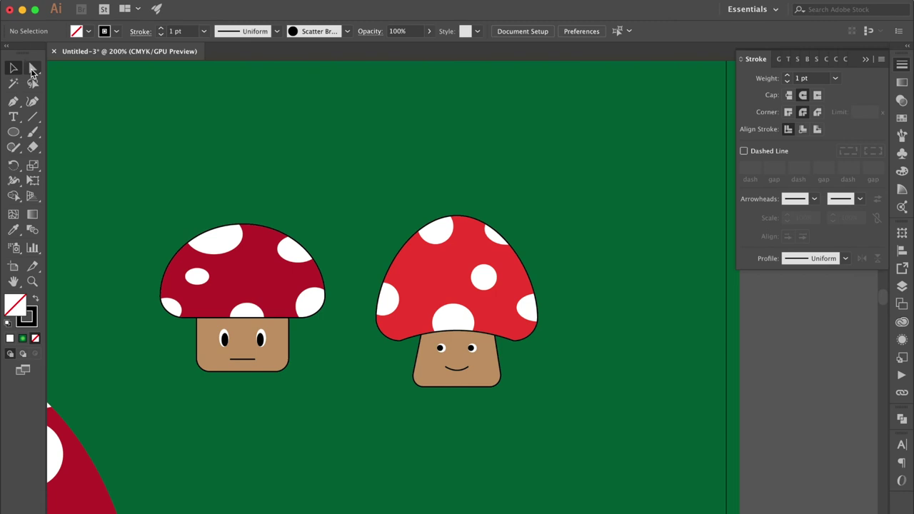
{"action": "left_click", "coordinate": [32, 69]}
Move the top white spot left toward the cap edge and enlarge it.
{"action": "left_click", "coordinate": [440, 231]}
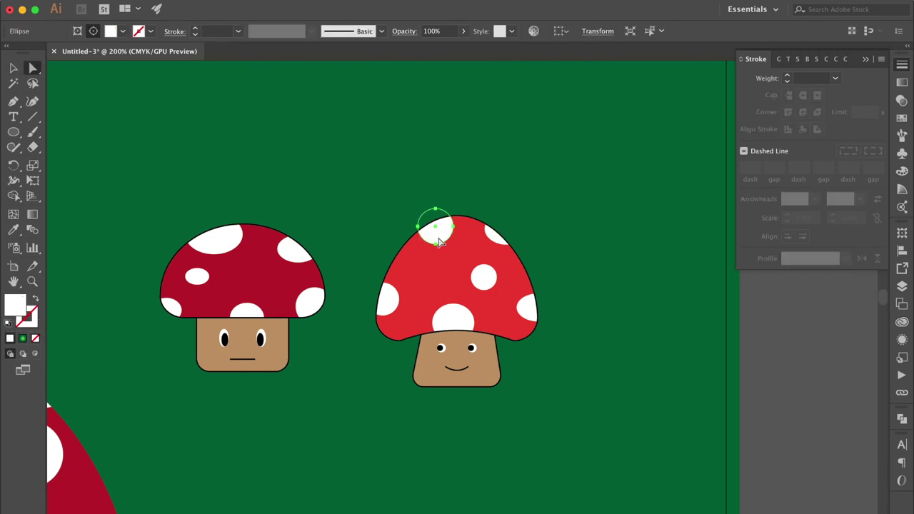
{"action": "left_click_drag", "start_coordinate": [441, 242], "coordinate": [399, 257]}
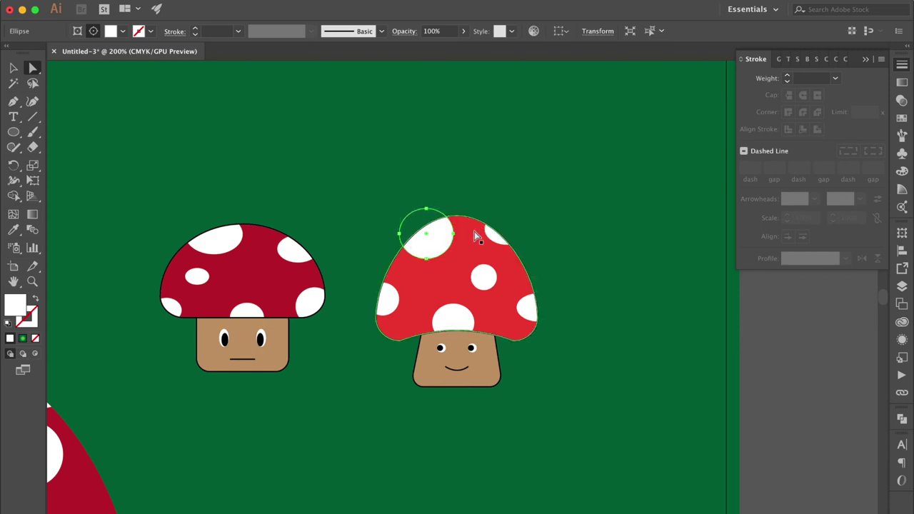
{"action": "left_click", "coordinate": [422, 258]}
{"action": "left_click_drag", "start_coordinate": [399, 260], "coordinate": [391, 269]}
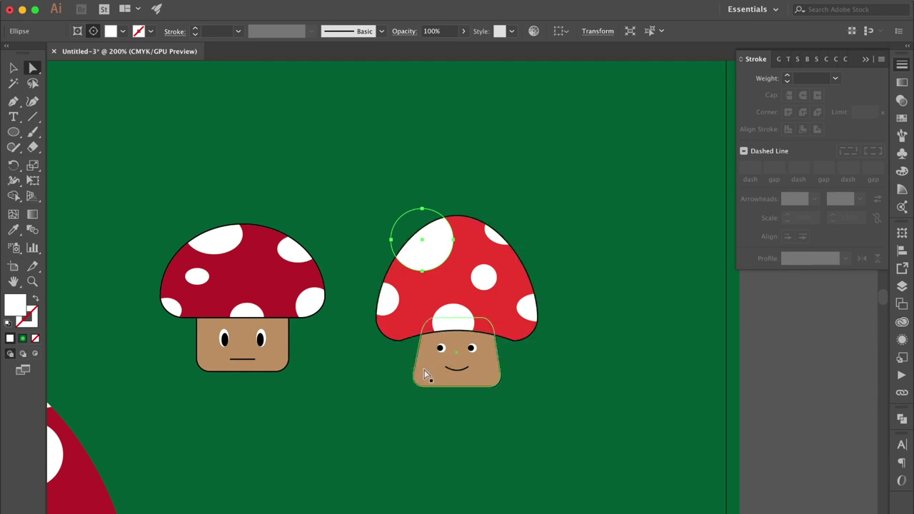
Lighten the stem to a warmer tan by lowering cyan from 25 to 12.
{"action": "left_click", "coordinate": [428, 372]}
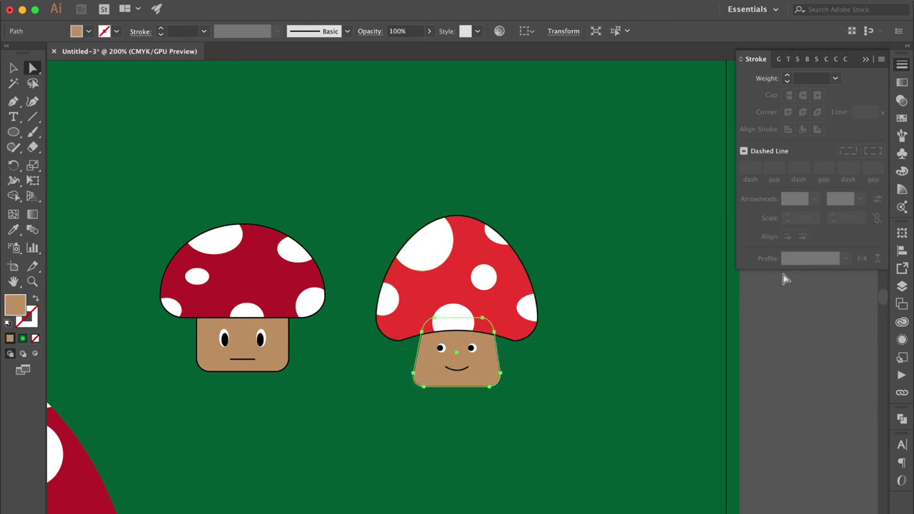
{"action": "left_click", "coordinate": [901, 172]}
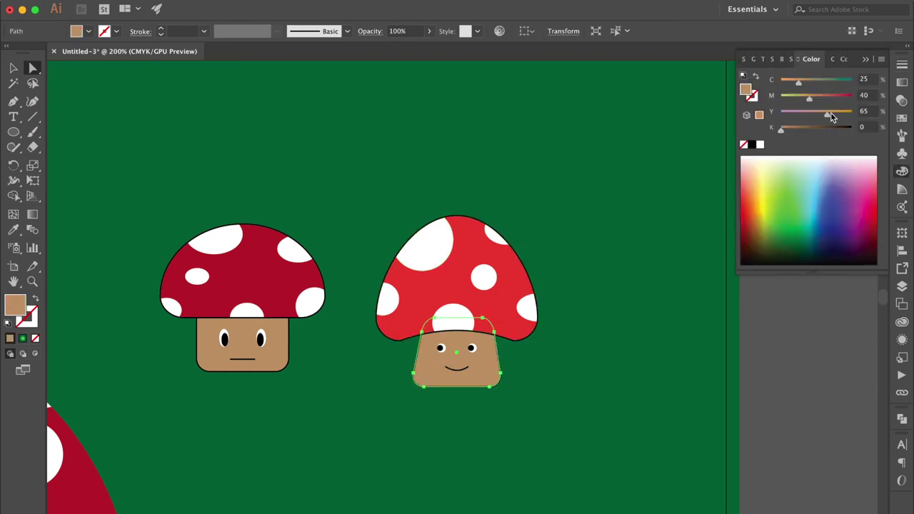
{"action": "left_click_drag", "start_coordinate": [798, 83], "coordinate": [790, 87]}
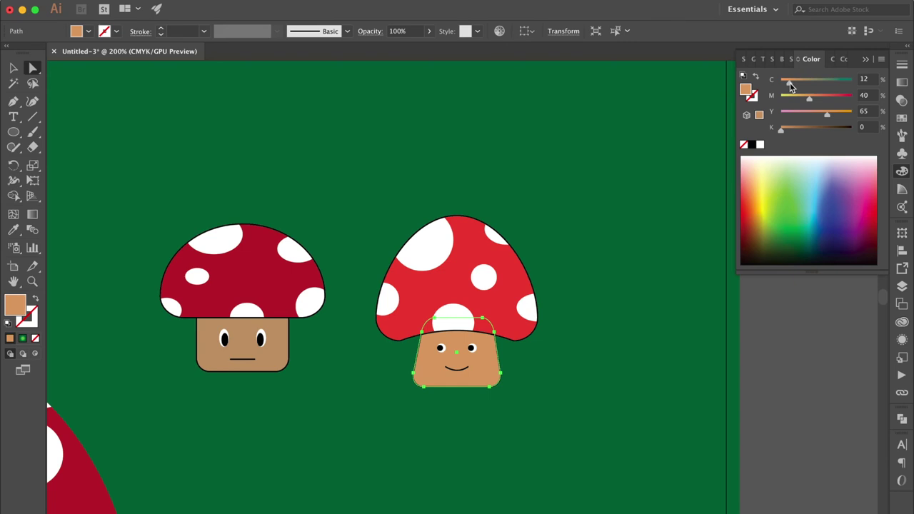
{"action": "left_click", "coordinate": [13, 67]}
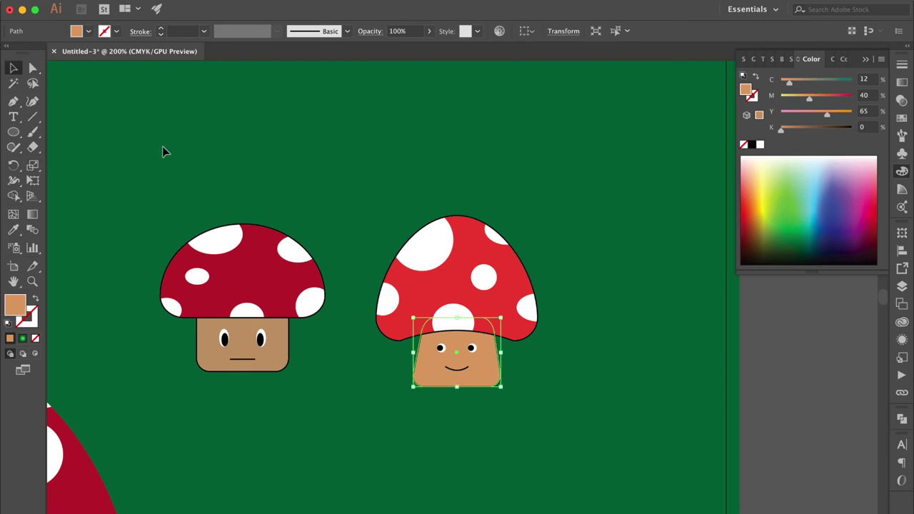
Copy and paste the spotless red cap, moving the copy to the scene's upper left.
{"action": "scroll", "coordinate": [158, 146], "scroll_direction": "left", "scroll_amount": 5}
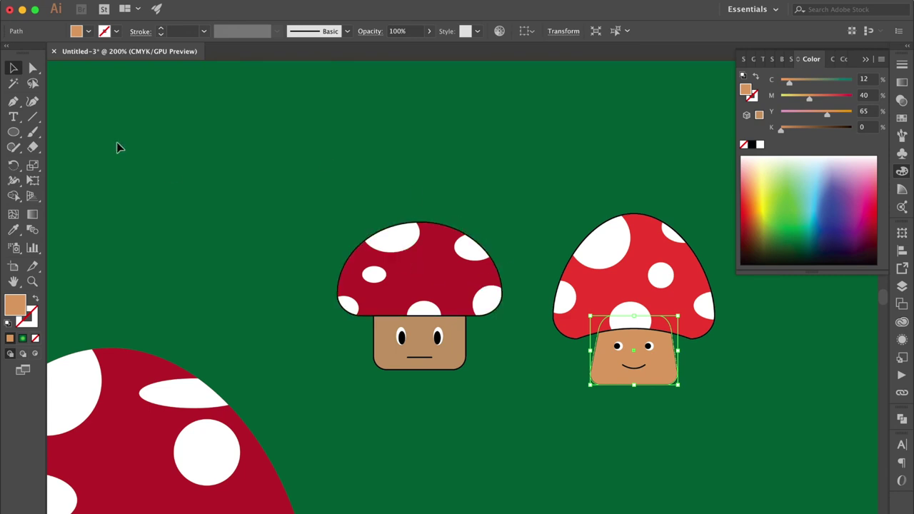
{"action": "left_click", "coordinate": [461, 277]}
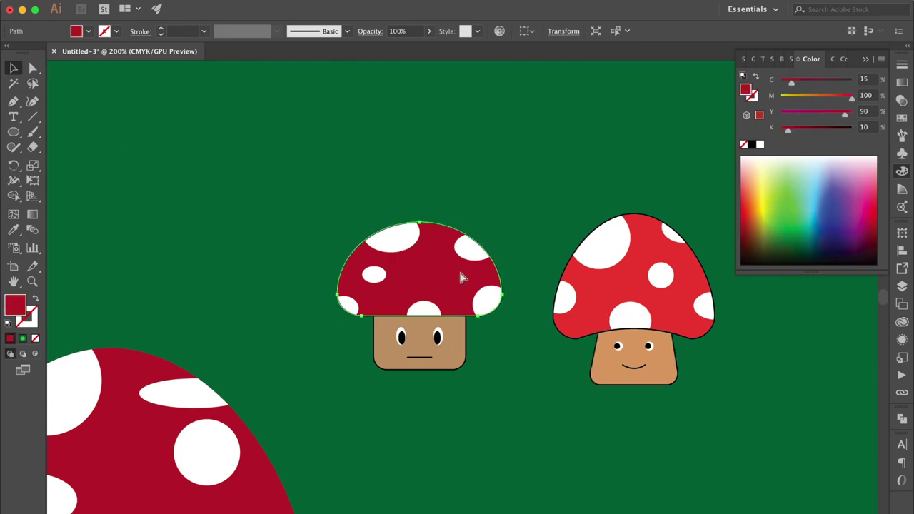
{"action": "key", "text": "super+c"}
{"action": "key", "text": "super+v"}
{"action": "left_click_drag", "start_coordinate": [450, 302], "coordinate": [217, 184]}
{"action": "scroll", "coordinate": [217, 184], "scroll_direction": "up", "scroll_amount": 3}
{"action": "scroll", "coordinate": [217, 185], "scroll_direction": "left", "scroll_amount": 2}
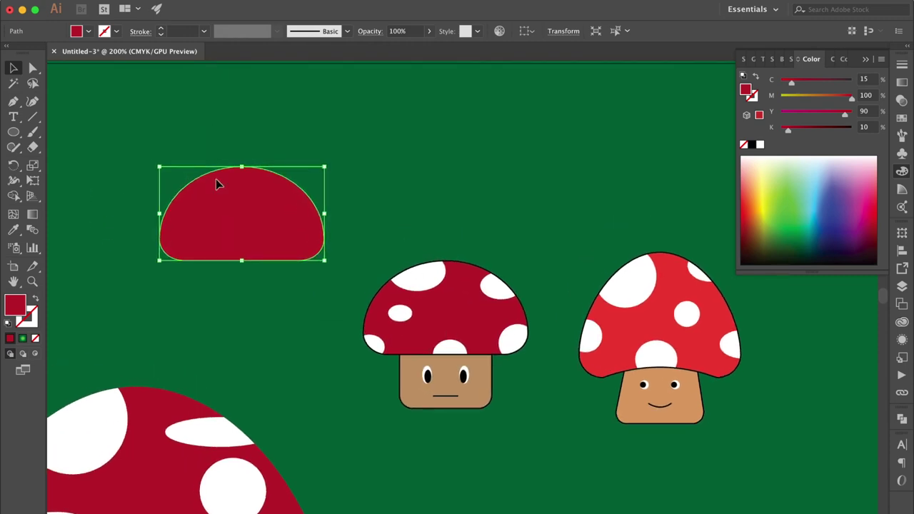
Draw a flat ellipse across the cap copy's base and fill both cap and ellipse yellow.
{"action": "left_click", "coordinate": [13, 134]}
{"action": "left_click_drag", "start_coordinate": [177, 242], "coordinate": [311, 274]}
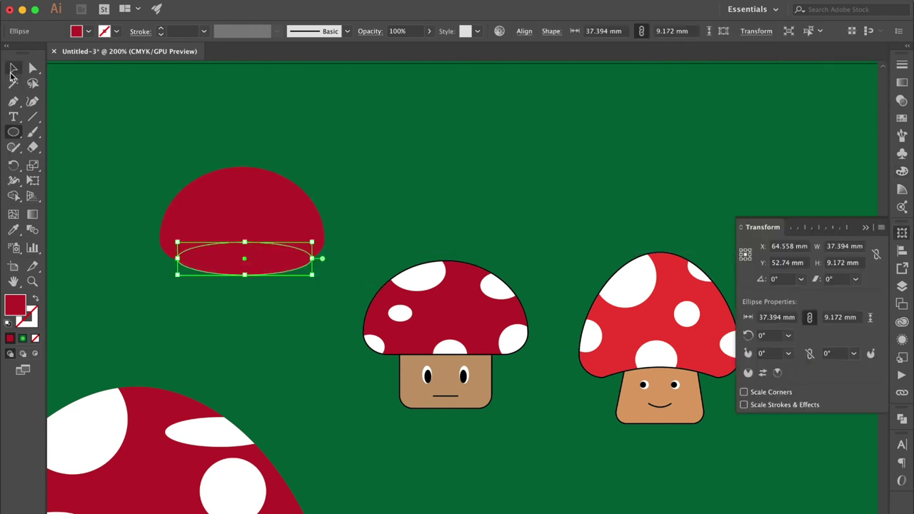
{"action": "left_click", "coordinate": [13, 69]}
{"action": "left_click", "coordinate": [247, 185]}
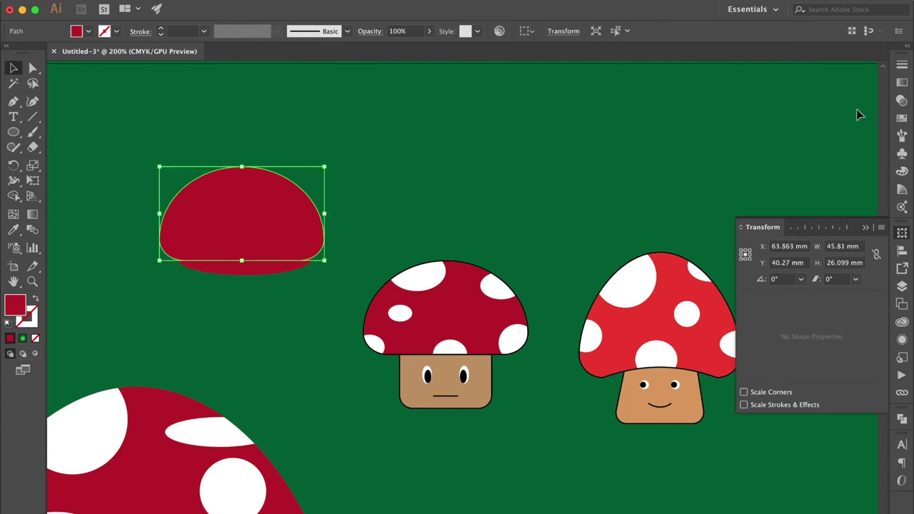
{"action": "left_click", "coordinate": [902, 122]}
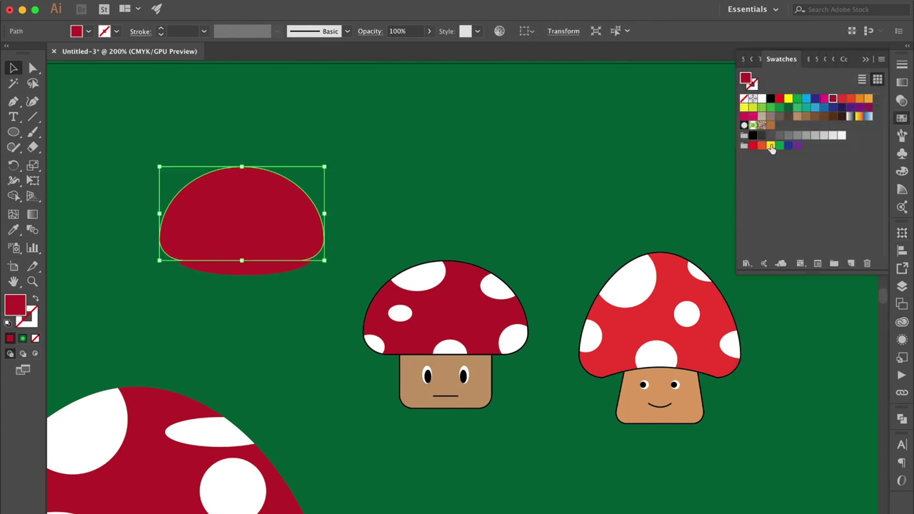
{"action": "left_click", "coordinate": [770, 146]}
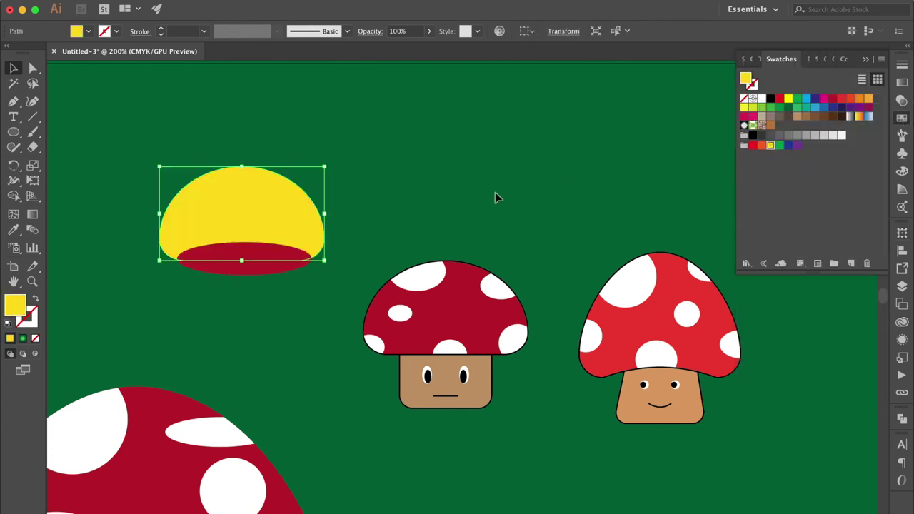
{"action": "left_click", "coordinate": [257, 267]}
{"action": "left_click", "coordinate": [770, 145]}
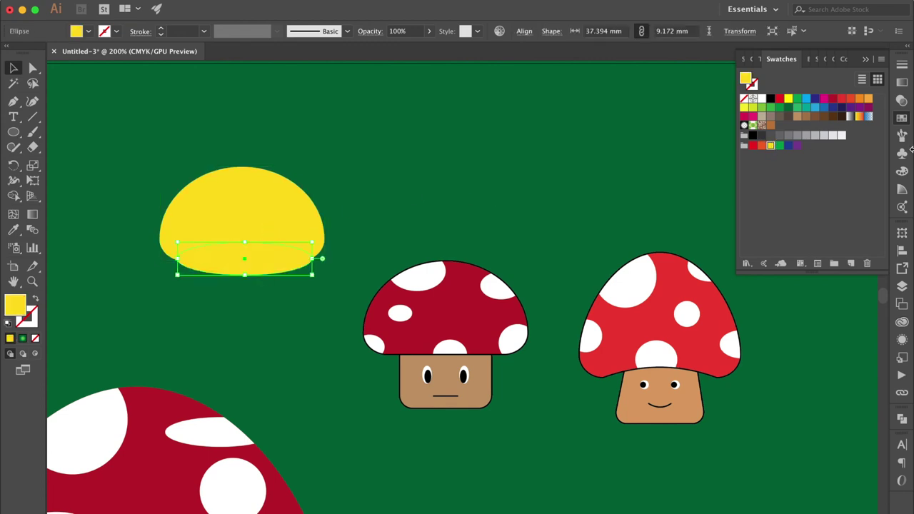
Darken the base ellipse to gold (C 0, M 24, Y 100, K 14).
{"action": "left_click", "coordinate": [902, 171]}
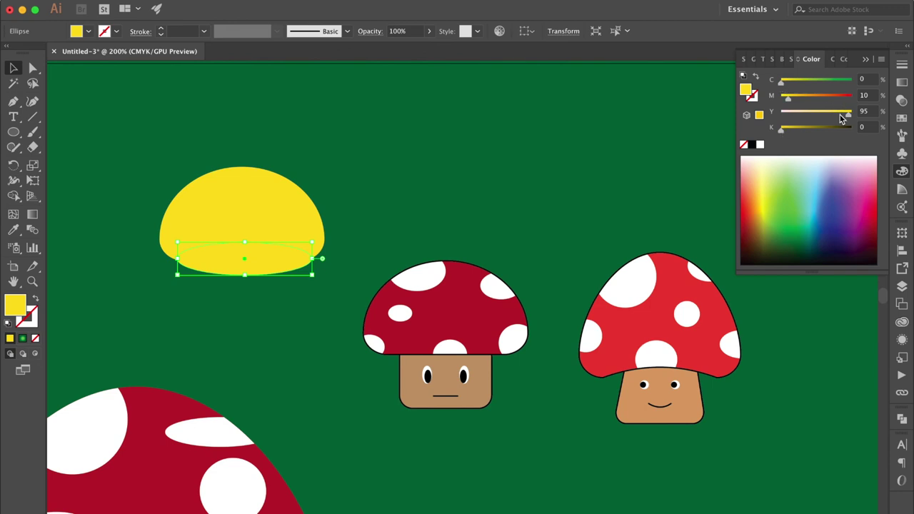
{"action": "left_click_drag", "start_coordinate": [784, 132], "coordinate": [799, 104]}
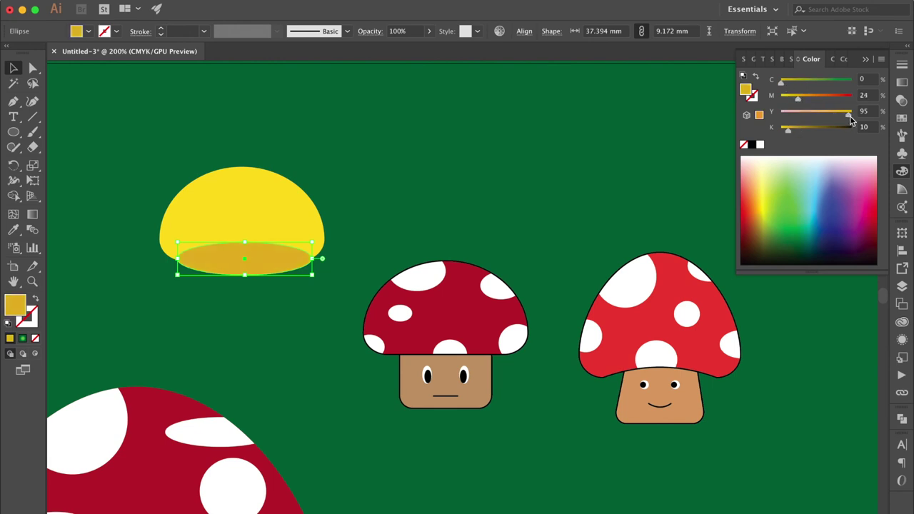
{"action": "left_click_drag", "start_coordinate": [850, 115], "coordinate": [866, 119]}
{"action": "left_click_drag", "start_coordinate": [790, 132], "coordinate": [792, 132]}
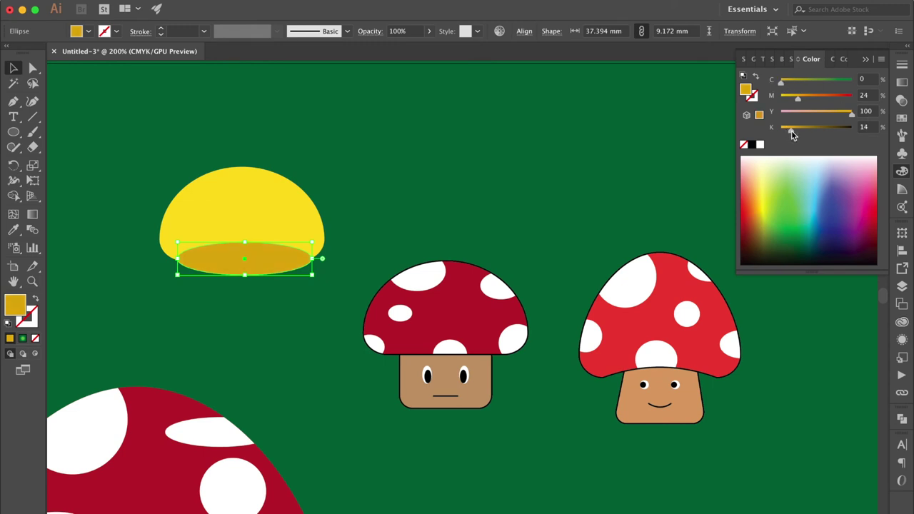
{"action": "left_click", "coordinate": [374, 175]}
{"action": "key", "text": "super+equal"}
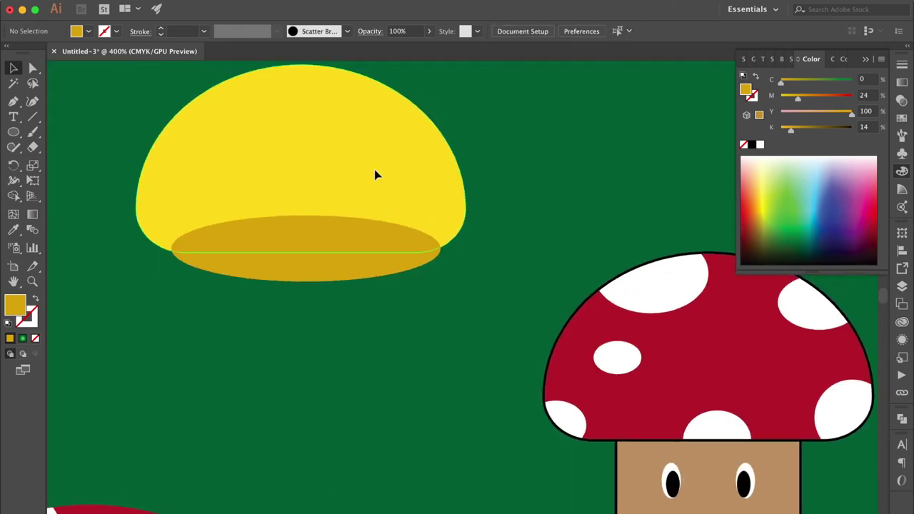
Move the gold ellipse up-left and widen it to the cap's width.
{"action": "scroll", "coordinate": [374, 175], "scroll_direction": "up", "scroll_amount": 3}
{"action": "left_click_drag", "start_coordinate": [277, 307], "coordinate": [254, 291]}
{"action": "left_click_drag", "start_coordinate": [439, 289], "coordinate": [482, 296]}
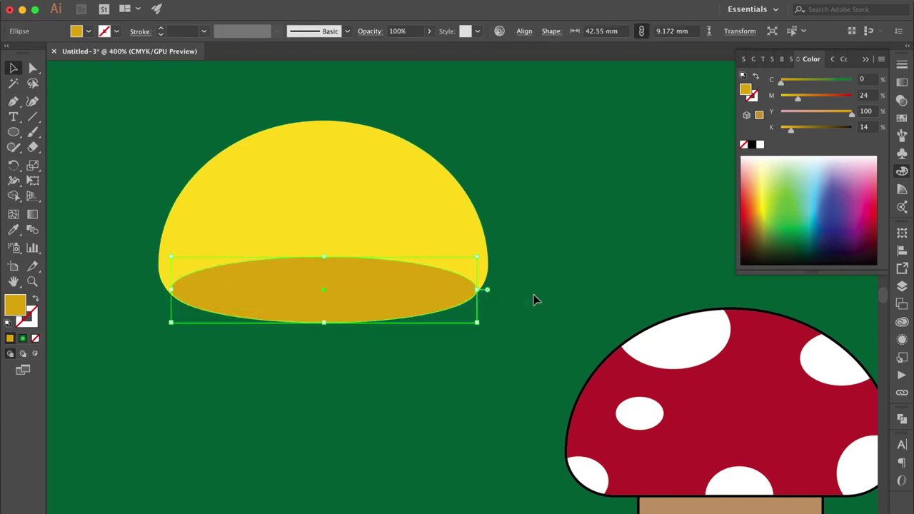
{"action": "left_click", "coordinate": [536, 300]}
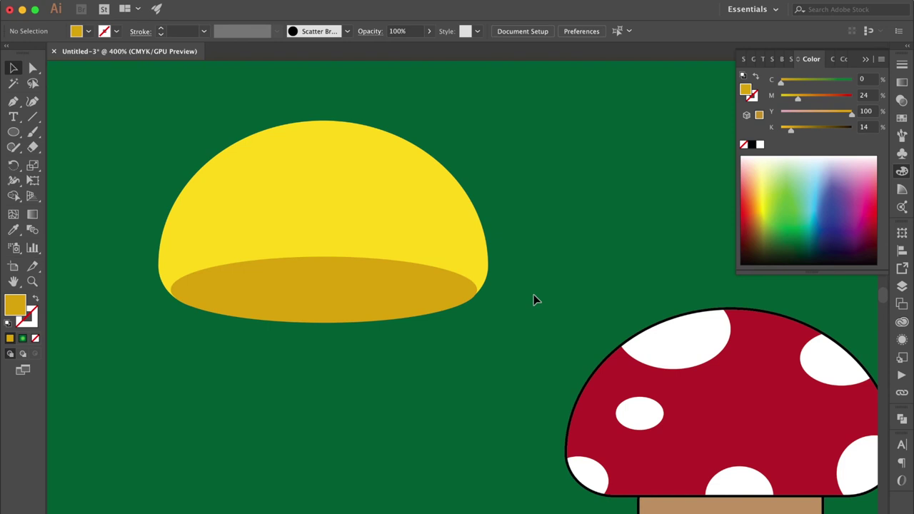
Stretch the yellow cap taller by raising its top edge.
{"action": "left_click", "coordinate": [332, 202]}
{"action": "scroll", "coordinate": [333, 202], "scroll_direction": "up", "scroll_amount": 2}
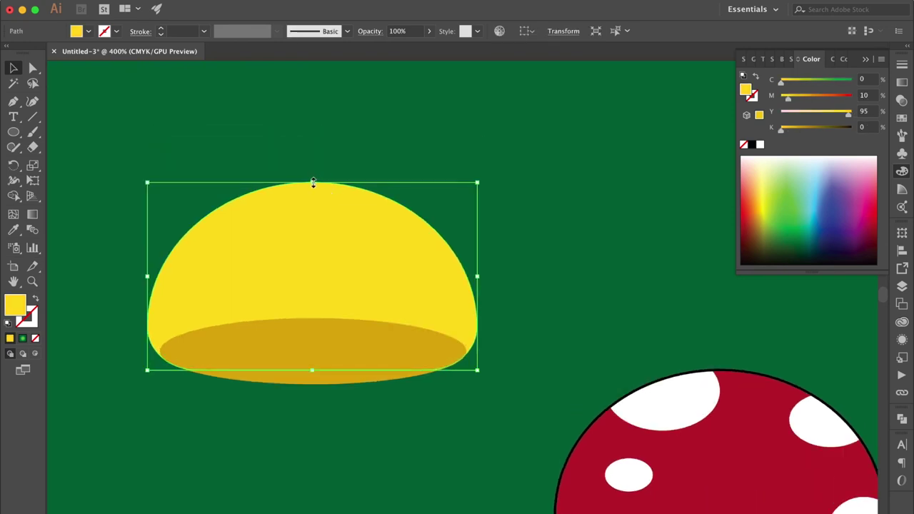
{"action": "left_click_drag", "start_coordinate": [312, 182], "coordinate": [311, 150]}
{"action": "left_click", "coordinate": [504, 255]}
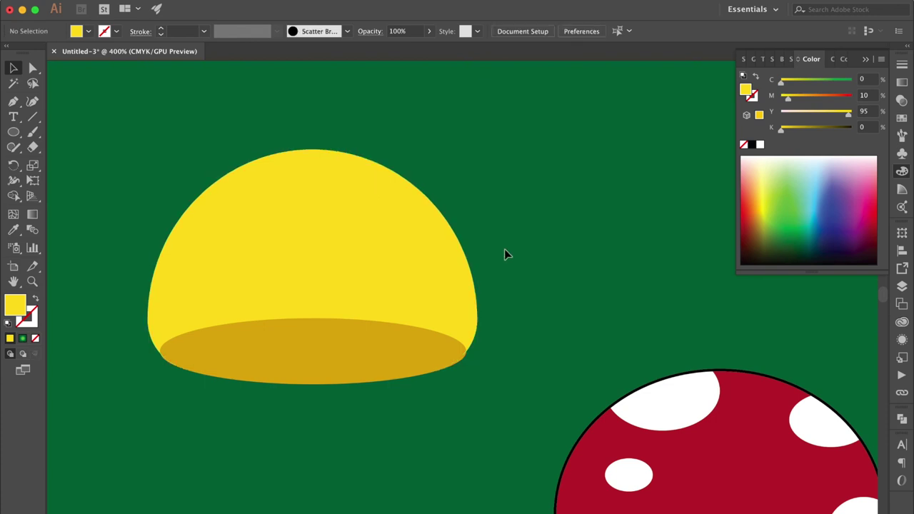
Refine the gold ellipse under the cap: nudge it, enlarge it, then narrow its left side.
{"action": "left_click", "coordinate": [338, 340]}
{"action": "left_click_drag", "start_coordinate": [209, 360], "coordinate": [202, 348]}
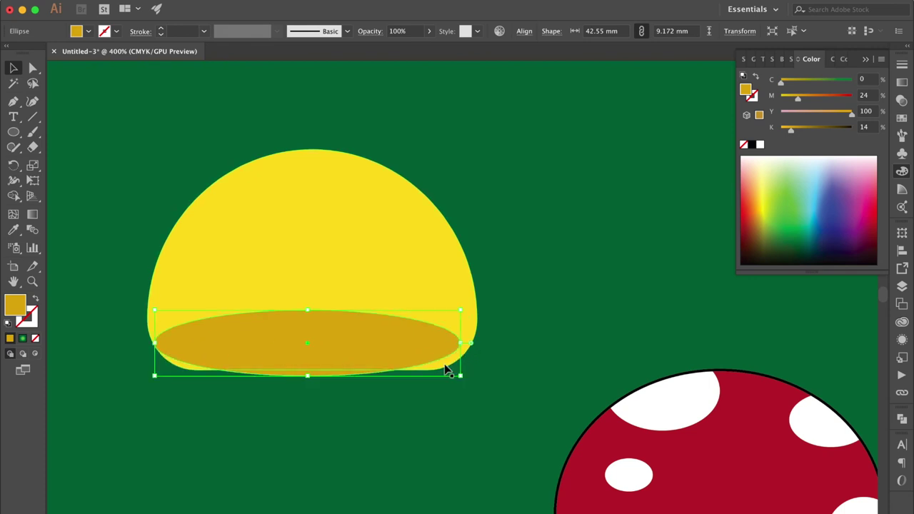
{"action": "mouse_move", "coordinate": [461, 378]}
{"action": "left_mouse_down"}
{"action": "mouse_move", "coordinate": [473, 388]}
{"action": "mouse_move", "coordinate": [465, 386]}
{"action": "left_mouse_up"}
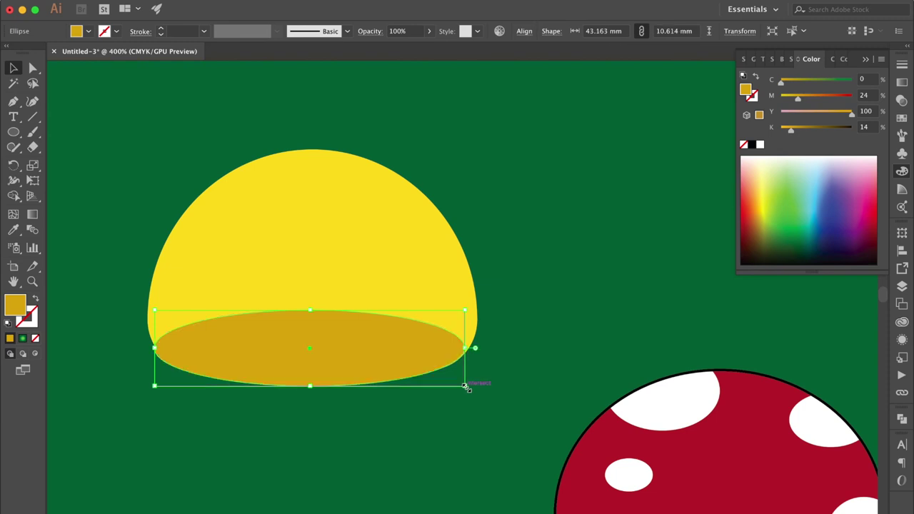
{"action": "left_click", "coordinate": [545, 355]}
{"action": "key", "text": "super+equal"}
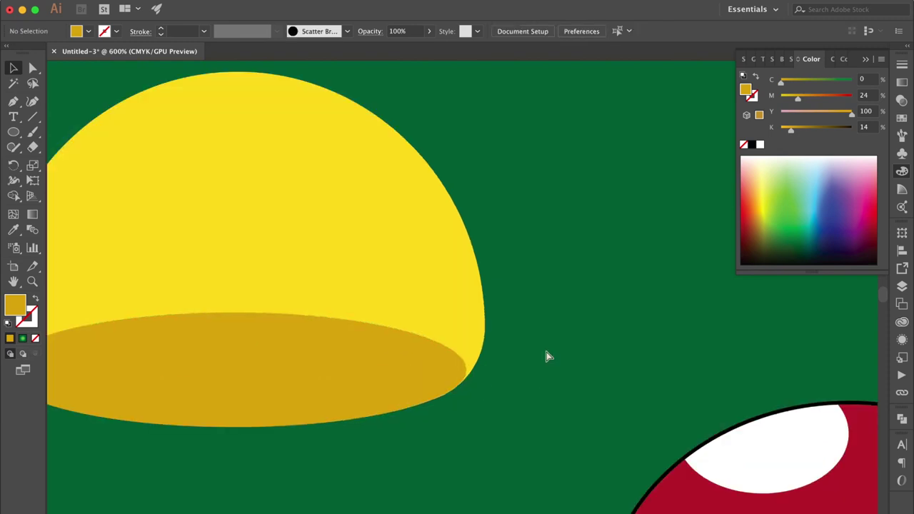
{"action": "scroll", "coordinate": [546, 355], "scroll_direction": "left", "scroll_amount": 5}
{"action": "left_click", "coordinate": [326, 386]}
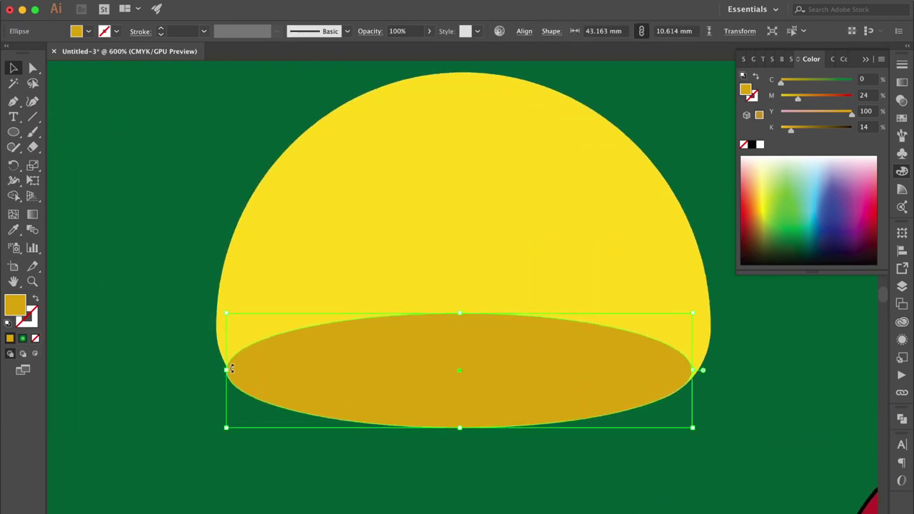
{"action": "mouse_move", "coordinate": [225, 370]}
{"action": "left_mouse_down"}
{"action": "mouse_move", "coordinate": [248, 371]}
{"action": "mouse_move", "coordinate": [236, 370]}
{"action": "left_mouse_up"}
{"action": "left_click", "coordinate": [182, 399]}
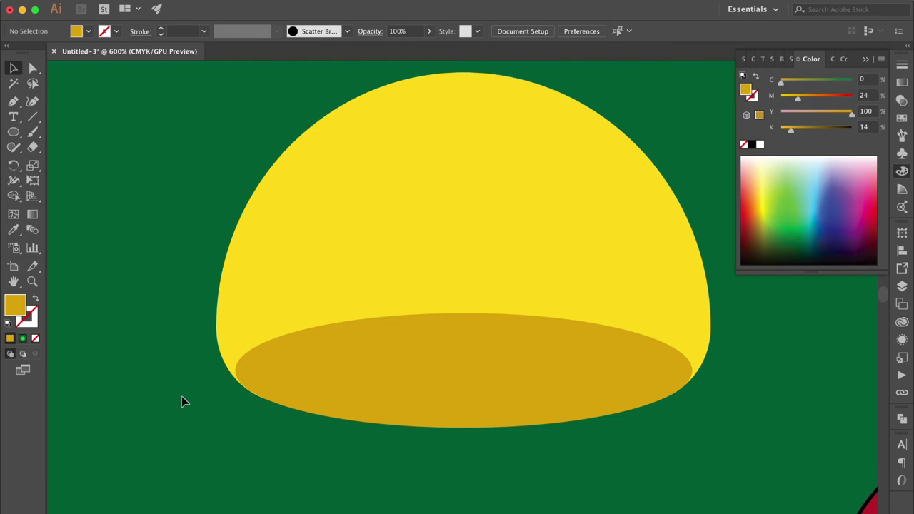
{"action": "key", "text": "super+minus"}
{"action": "key", "text": "super+minus"}
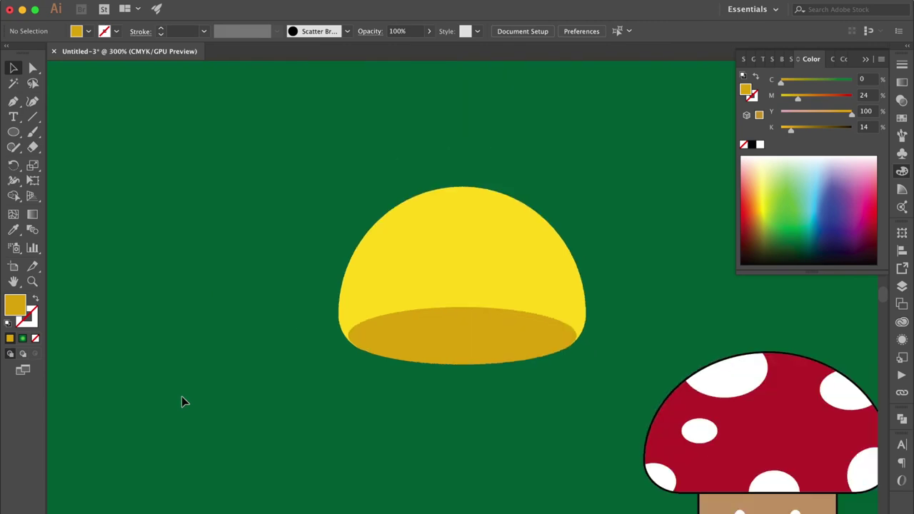
{"action": "scroll", "coordinate": [182, 401], "scroll_direction": "down", "scroll_amount": 1}
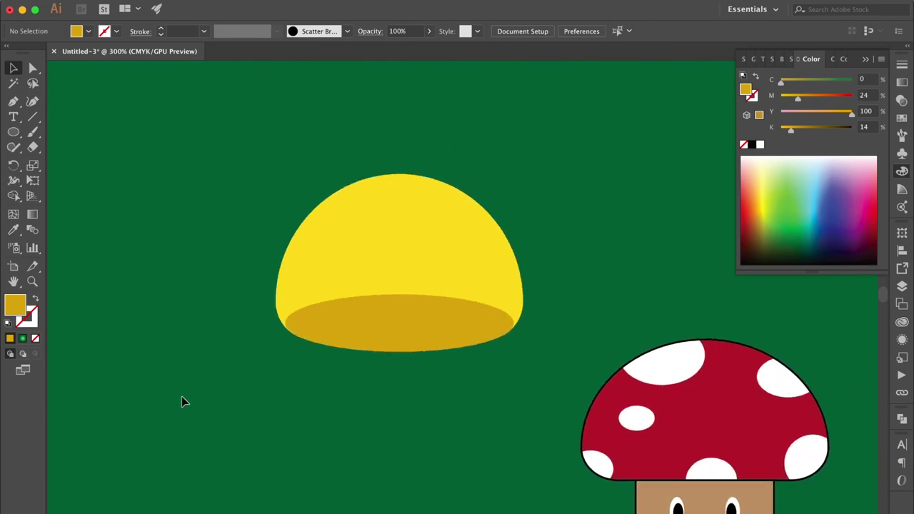
Raise the yellow dome's top anchor higher with Direct Selection.
{"action": "left_click", "coordinate": [375, 293]}
{"action": "left_click", "coordinate": [32, 67]}
{"action": "left_click", "coordinate": [375, 139]}
{"action": "left_click", "coordinate": [400, 175]}
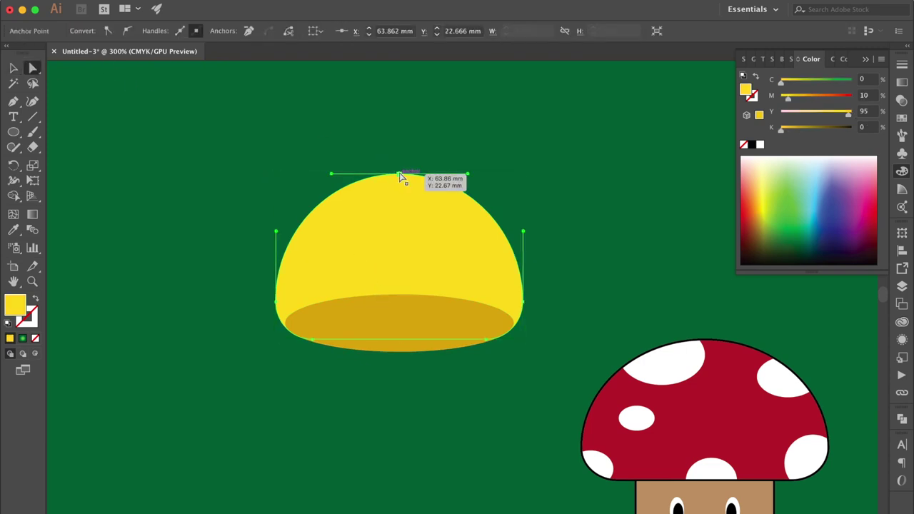
{"action": "left_click_drag", "start_coordinate": [399, 174], "coordinate": [398, 161]}
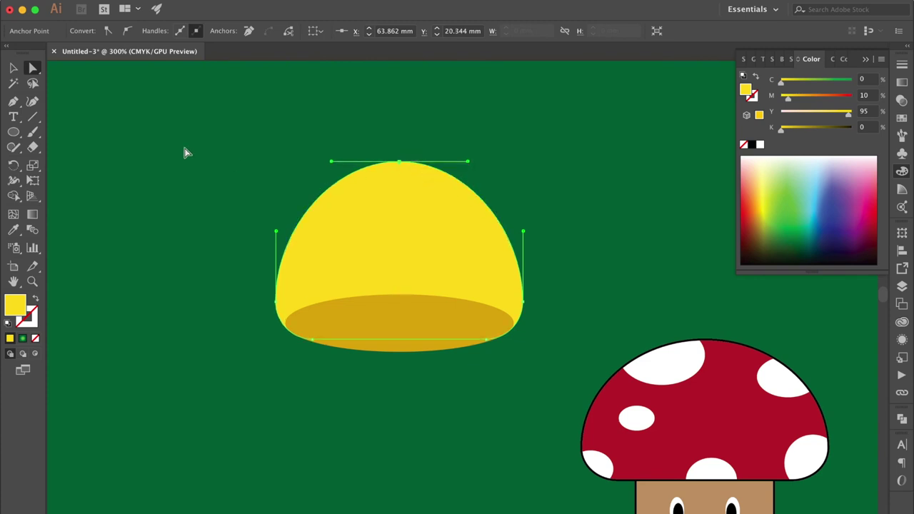
{"action": "left_click", "coordinate": [13, 67]}
{"action": "left_click", "coordinate": [160, 136]}
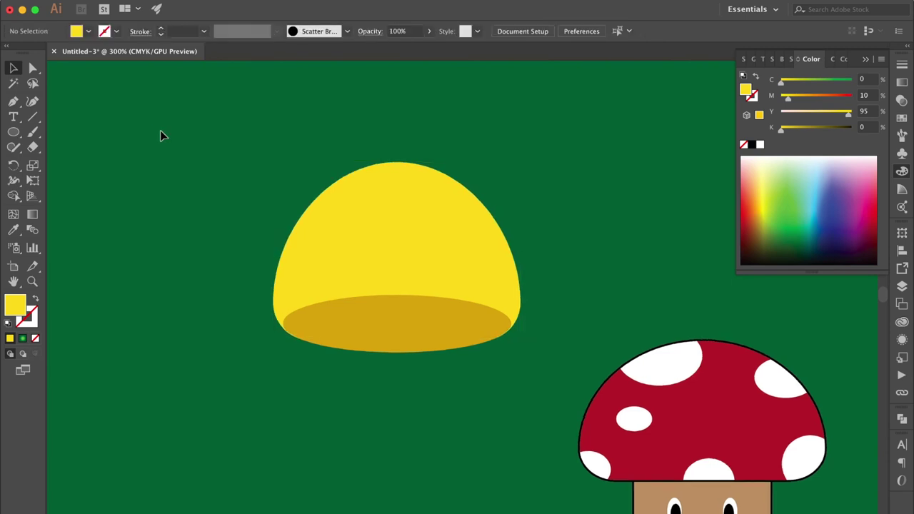
{"action": "scroll", "coordinate": [160, 136], "scroll_direction": "right", "scroll_amount": 5}
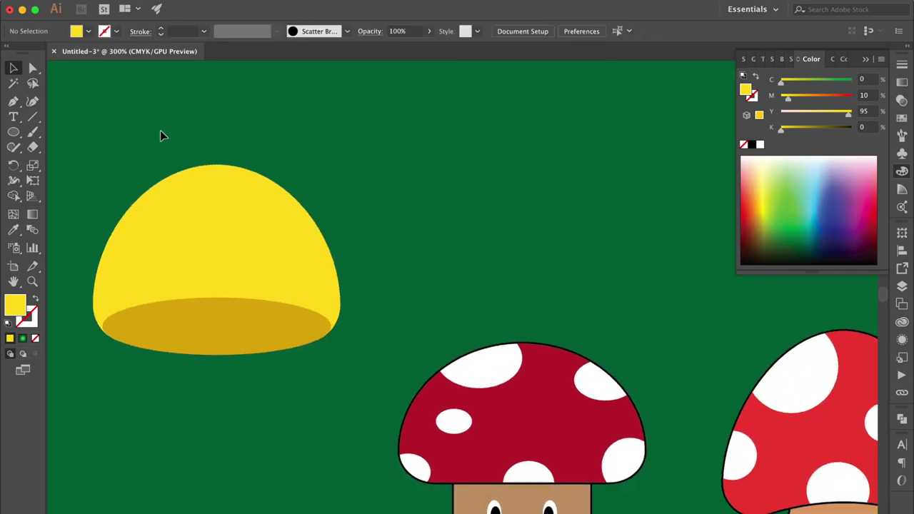
{"action": "scroll", "coordinate": [160, 130], "scroll_direction": "up", "scroll_amount": 1}
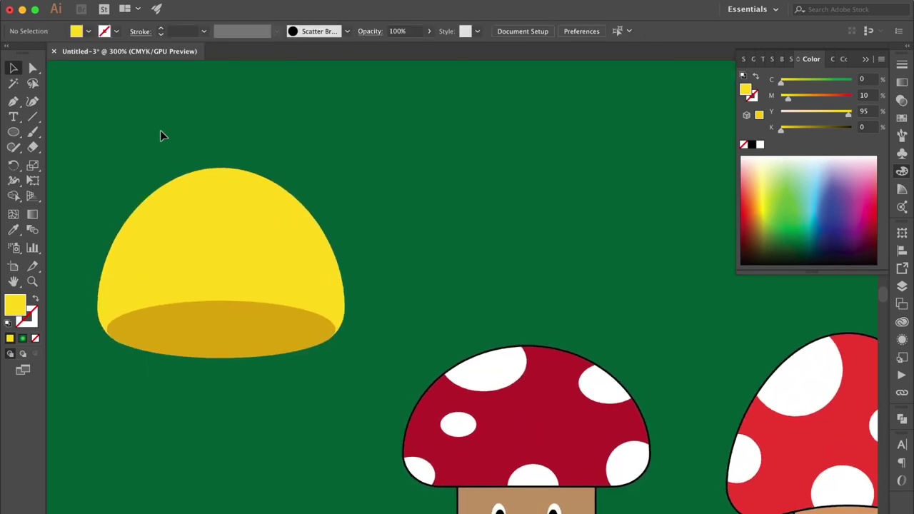
{"action": "left_click", "coordinate": [13, 131]}
Draw six white spots of varying sizes across the yellow cap, the last a small circle at its right edge.
{"action": "left_click_drag", "start_coordinate": [244, 162], "coordinate": [330, 235]}
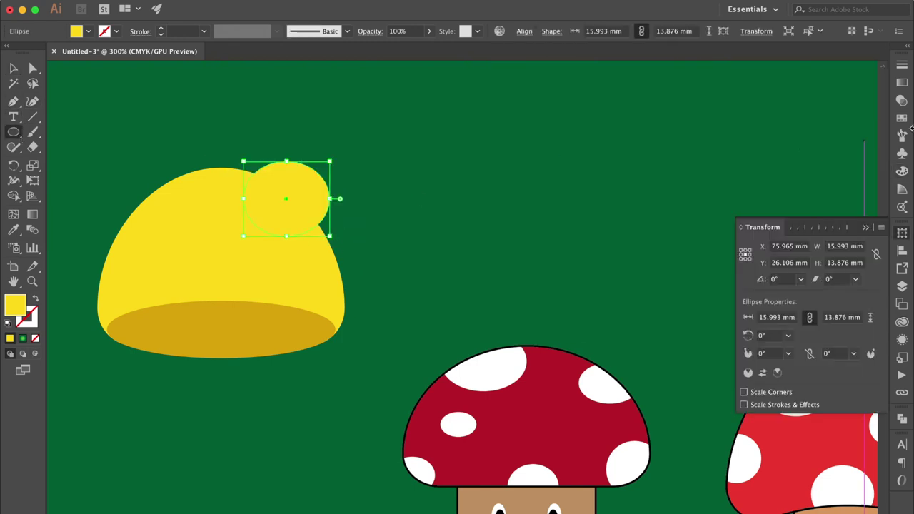
{"action": "left_click", "coordinate": [902, 120]}
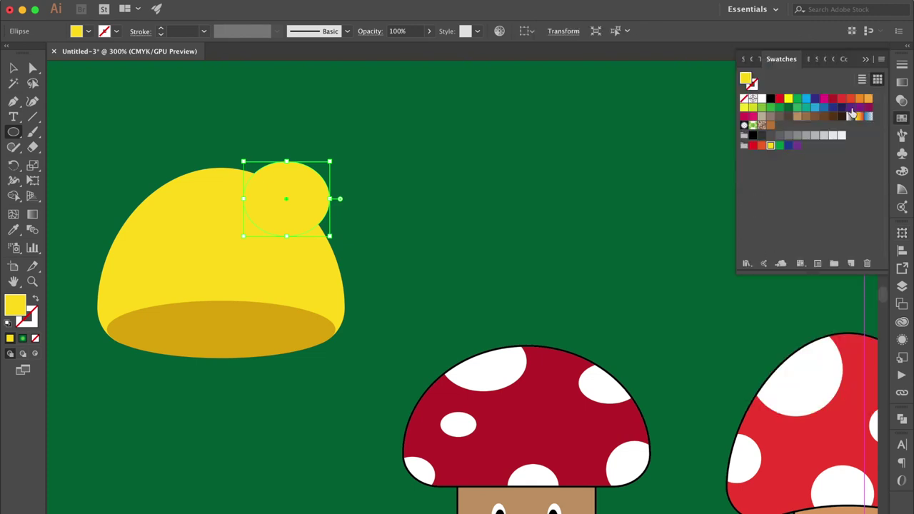
{"action": "left_click", "coordinate": [761, 98]}
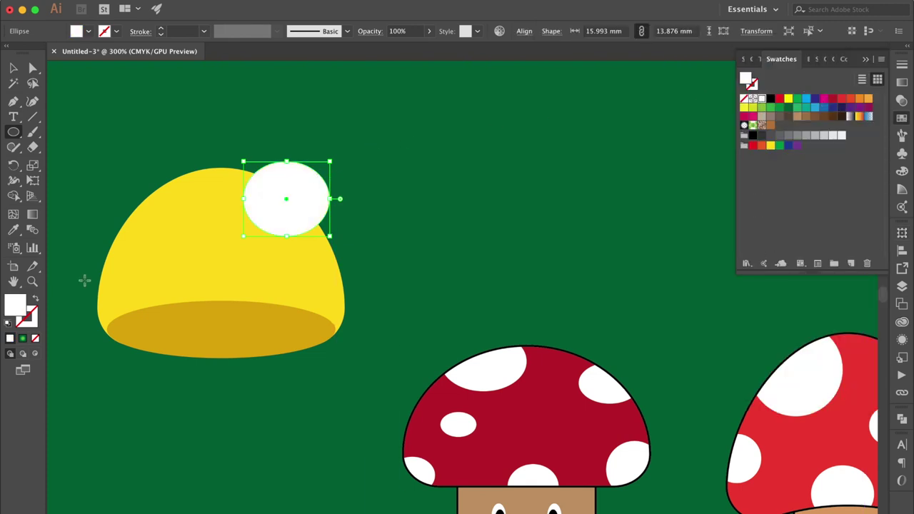
{"action": "left_click_drag", "start_coordinate": [84, 290], "coordinate": [147, 342]}
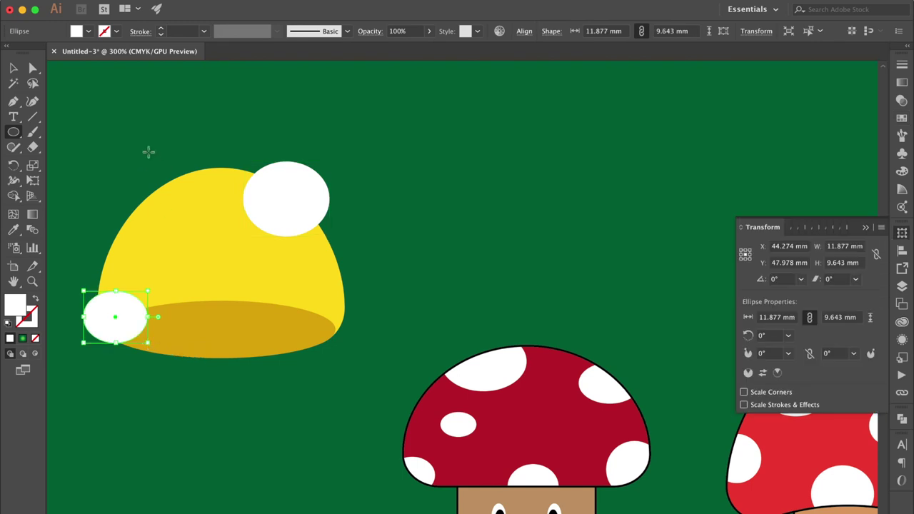
{"action": "left_click_drag", "start_coordinate": [139, 190], "coordinate": [184, 219]}
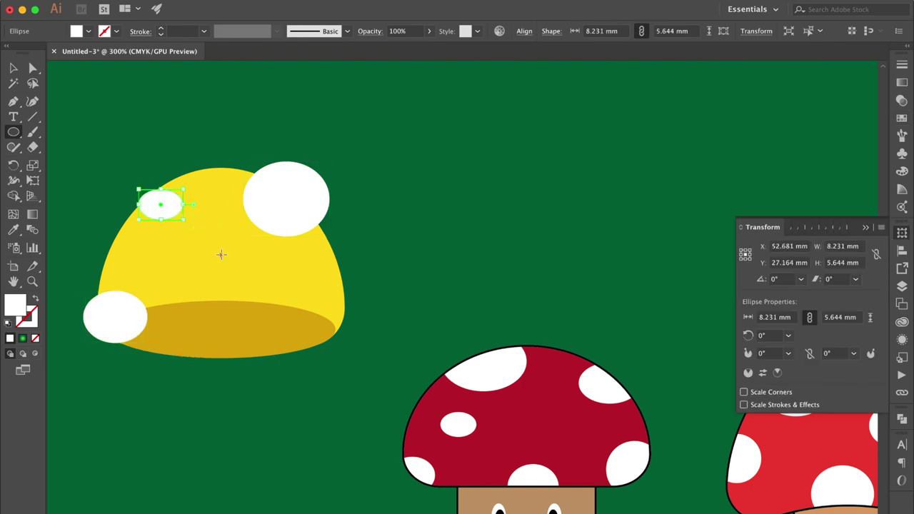
{"action": "left_click_drag", "start_coordinate": [243, 284], "coordinate": [301, 325]}
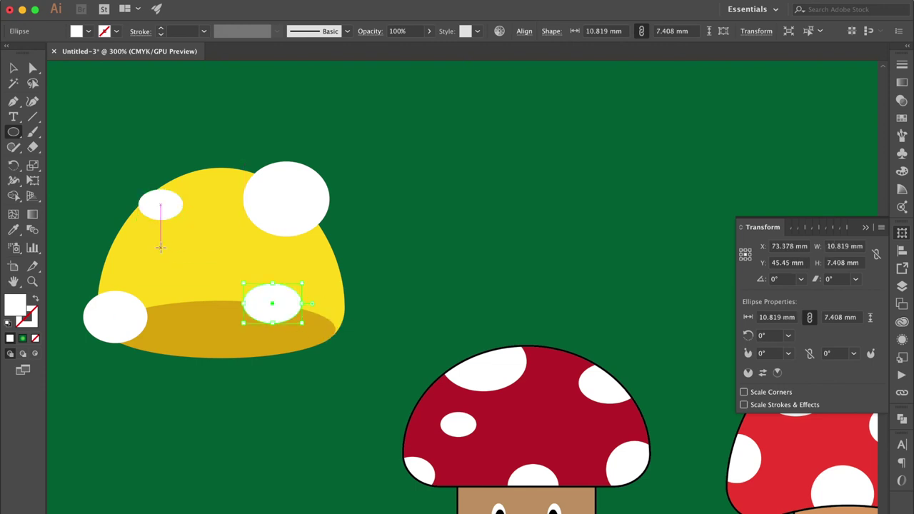
{"action": "left_click_drag", "start_coordinate": [169, 250], "coordinate": [202, 259]}
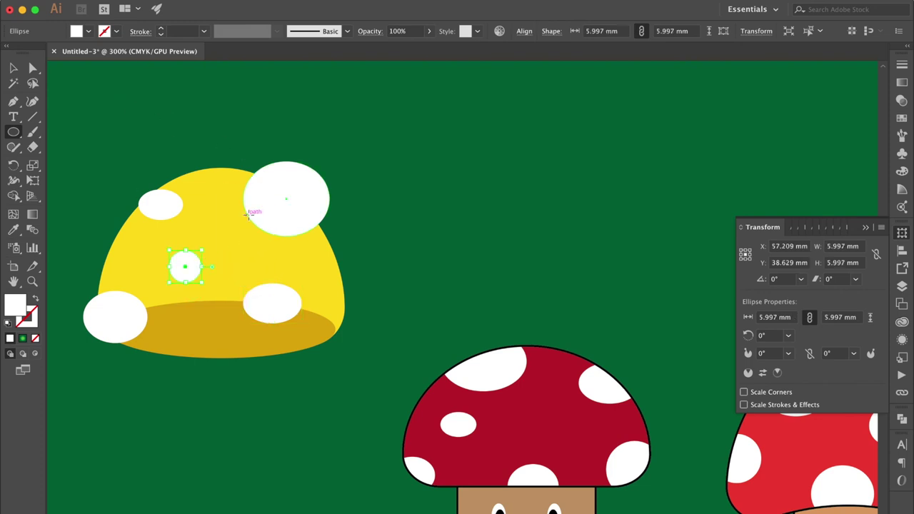
{"action": "left_click_drag", "start_coordinate": [326, 250], "coordinate": [370, 298]}
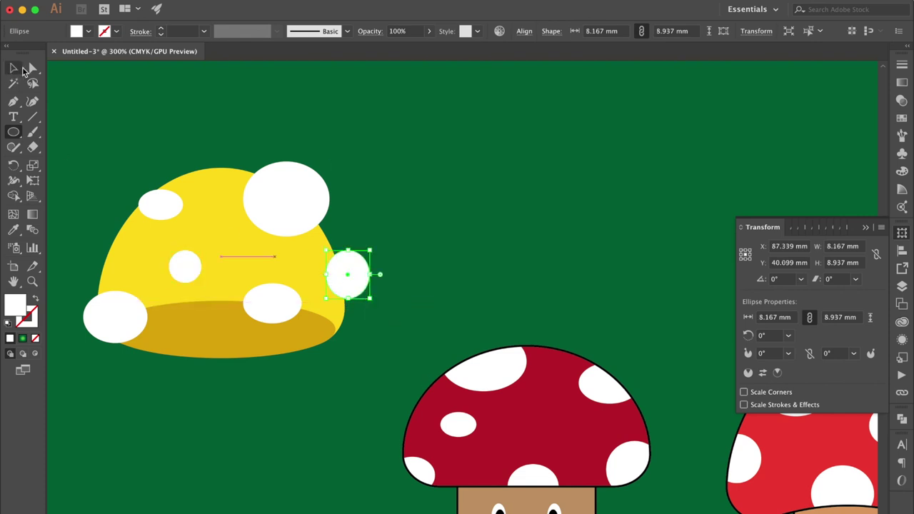
Duplicate the yellow cap beside the original and bring the original cap in front of its spots.
{"action": "left_click", "coordinate": [14, 69]}
{"action": "scroll", "coordinate": [311, 203], "scroll_direction": "left", "scroll_amount": 3}
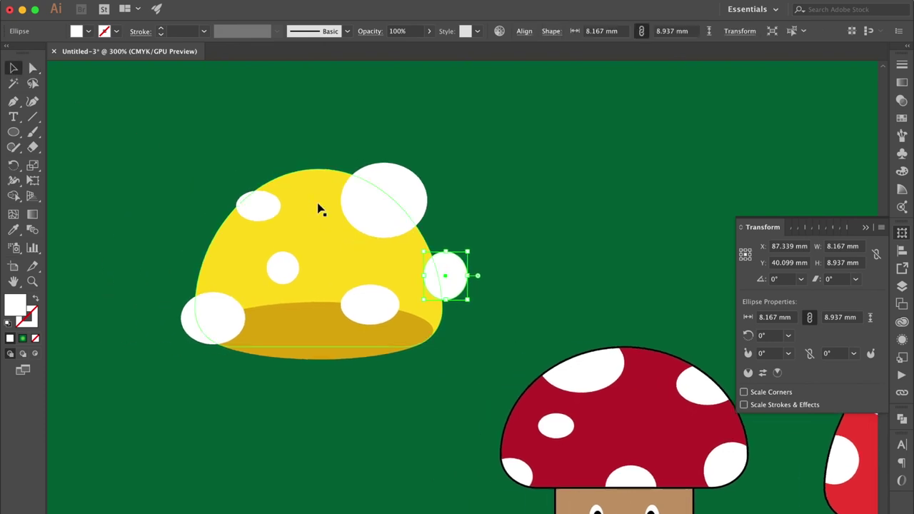
{"action": "left_click_drag", "start_coordinate": [329, 218], "coordinate": [593, 241]}
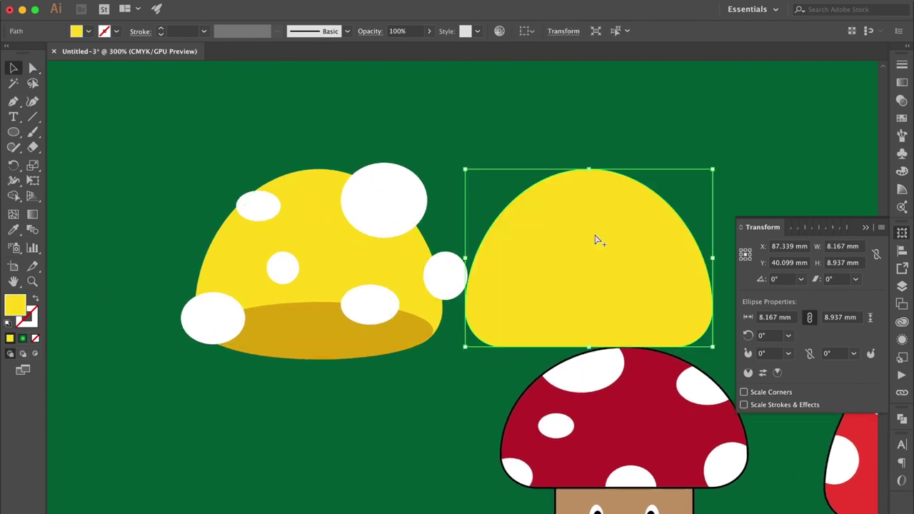
{"action": "left_click", "coordinate": [308, 241]}
{"action": "key", "text": "super+shift+bracketright"}
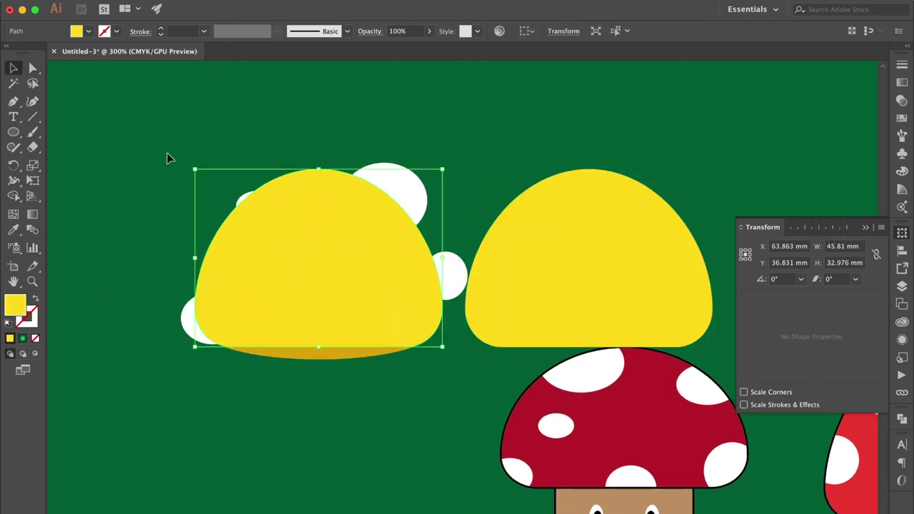
Clip the spots to the cap with Cmd+7, move the spare cap back, and bring the shading to front.
{"action": "left_click_drag", "start_coordinate": [453, 352], "coordinate": [457, 361]}
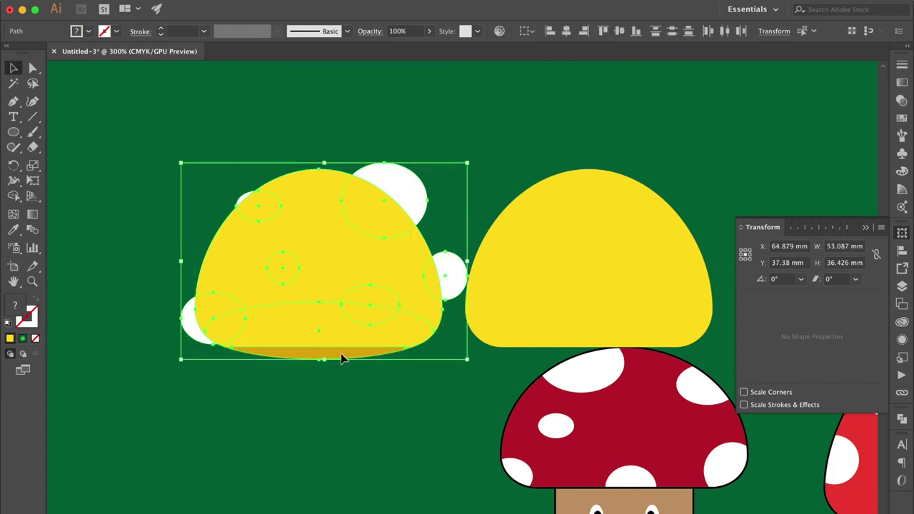
{"action": "left_click", "coordinate": [344, 357], "text": "shift"}
{"action": "key", "text": "super+7"}
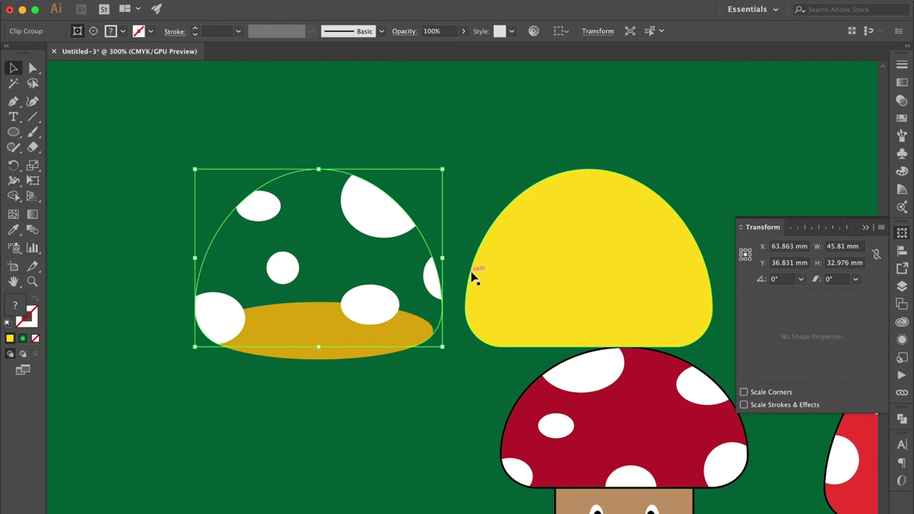
{"action": "left_click_drag", "start_coordinate": [472, 278], "coordinate": [201, 271]}
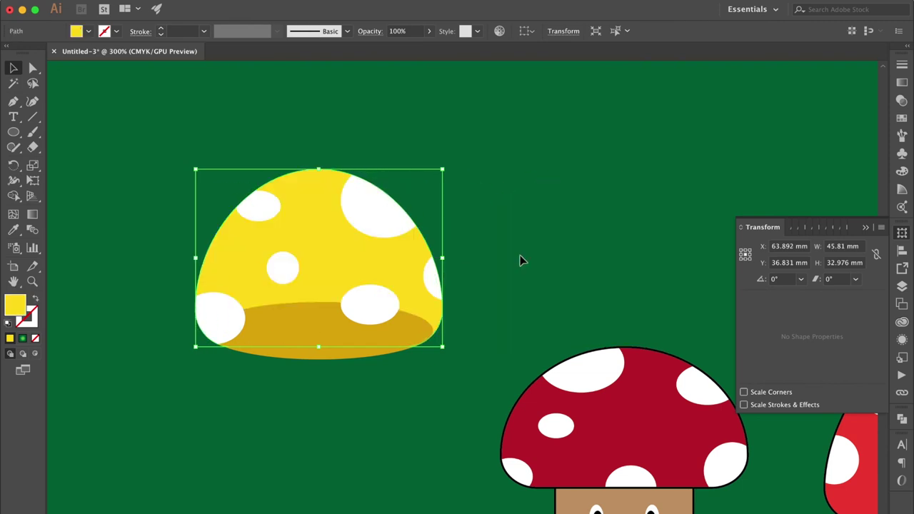
{"action": "left_click", "coordinate": [317, 338]}
{"action": "key", "text": "super+shift+bracketright"}
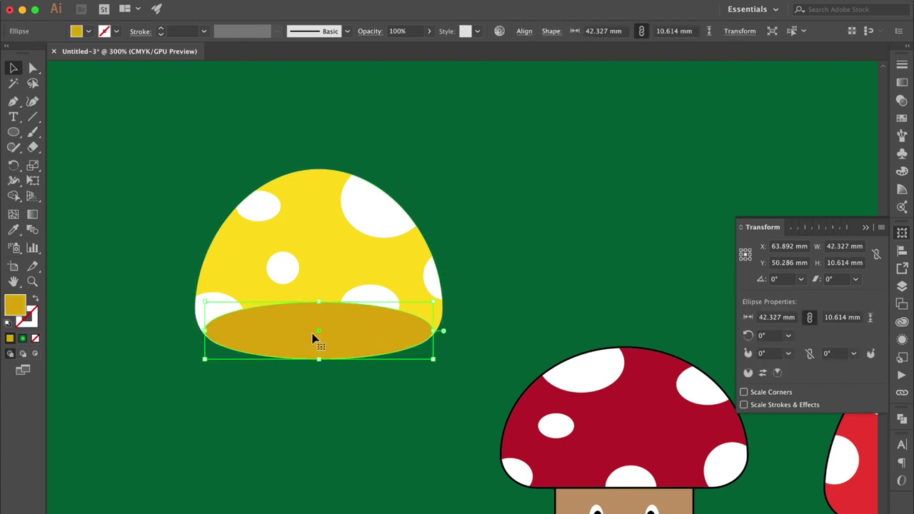
Copy and paste the right mushroom's tan face shape.
{"action": "key", "text": "super+minus"}
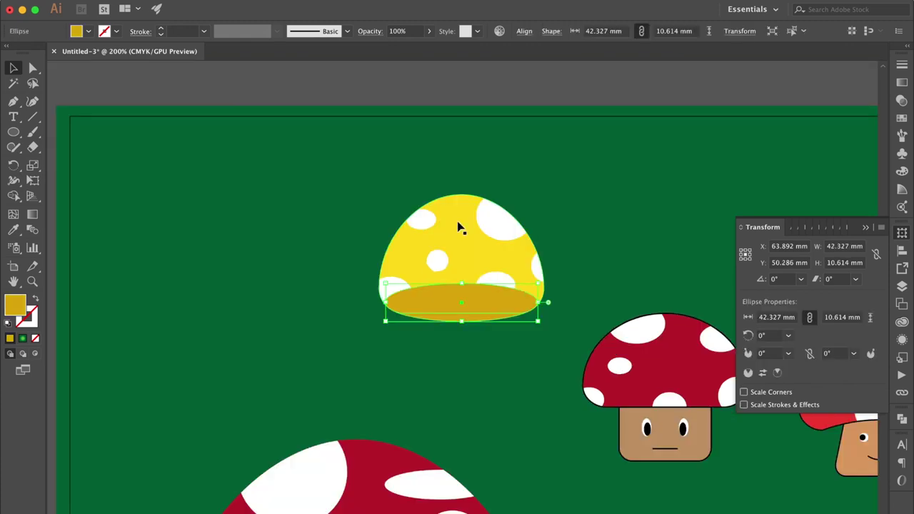
{"action": "scroll", "coordinate": [471, 222], "scroll_direction": "right", "scroll_amount": 3}
{"action": "scroll", "coordinate": [497, 224], "scroll_direction": "right", "scroll_amount": 3}
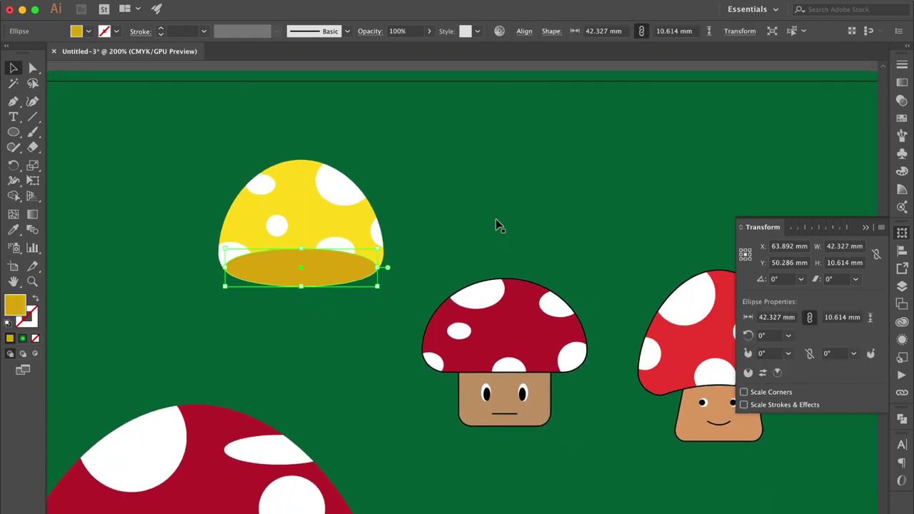
{"action": "left_click", "coordinate": [502, 206]}
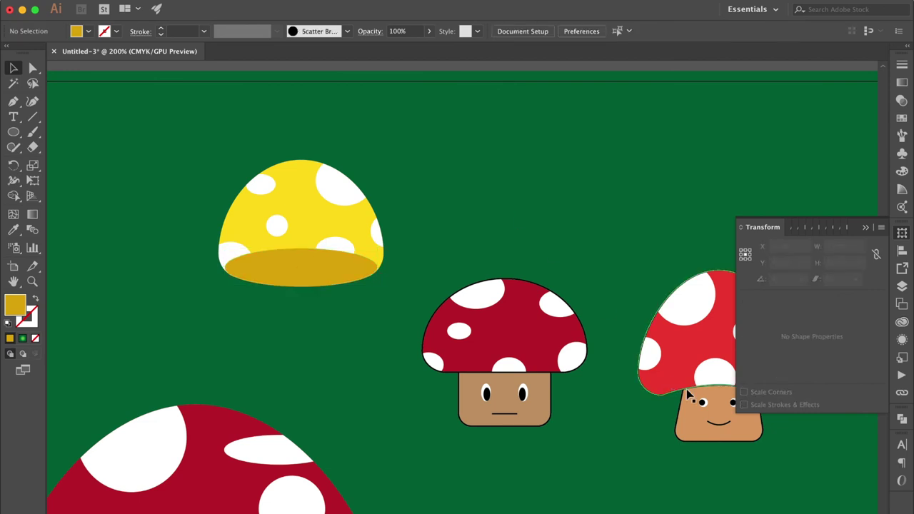
{"action": "left_click", "coordinate": [696, 432]}
{"action": "key", "text": "super+c"}
{"action": "key", "text": "super+v"}
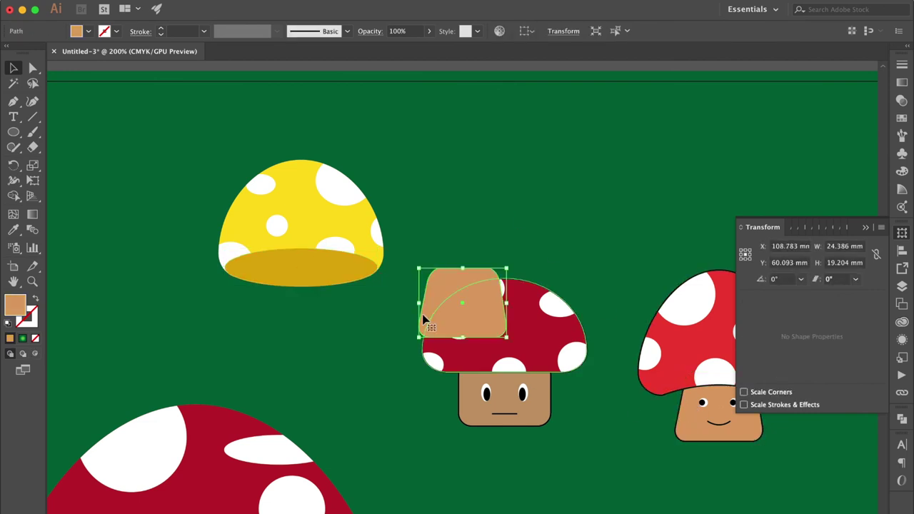
Place the tan copy under the yellow cap and resize it into a 22.59 × 20.833 mm stem.
{"action": "left_click_drag", "start_coordinate": [428, 289], "coordinate": [278, 286]}
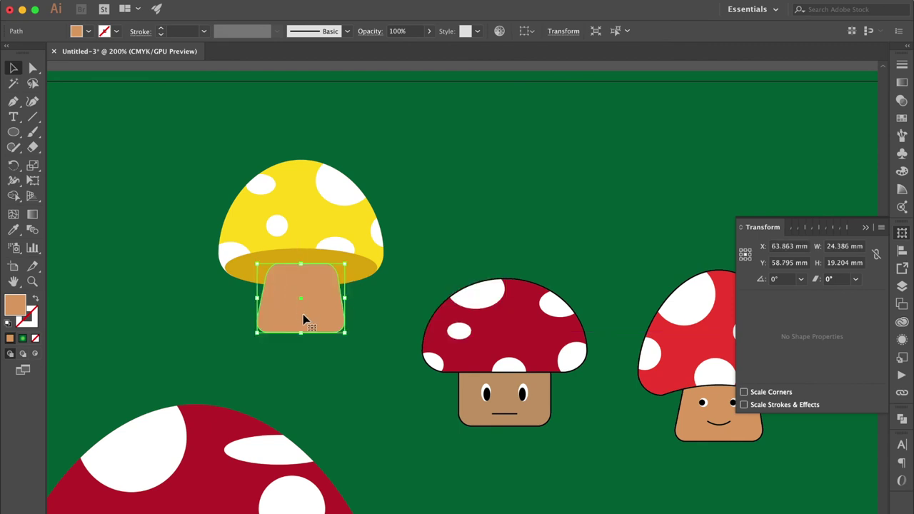
{"action": "left_click_drag", "start_coordinate": [345, 299], "coordinate": [325, 300]}
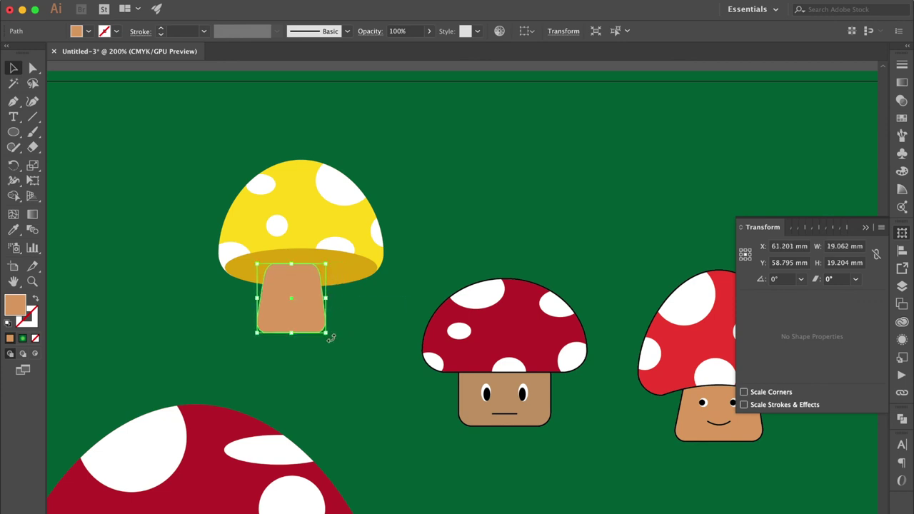
{"action": "left_click_drag", "start_coordinate": [326, 333], "coordinate": [339, 340]}
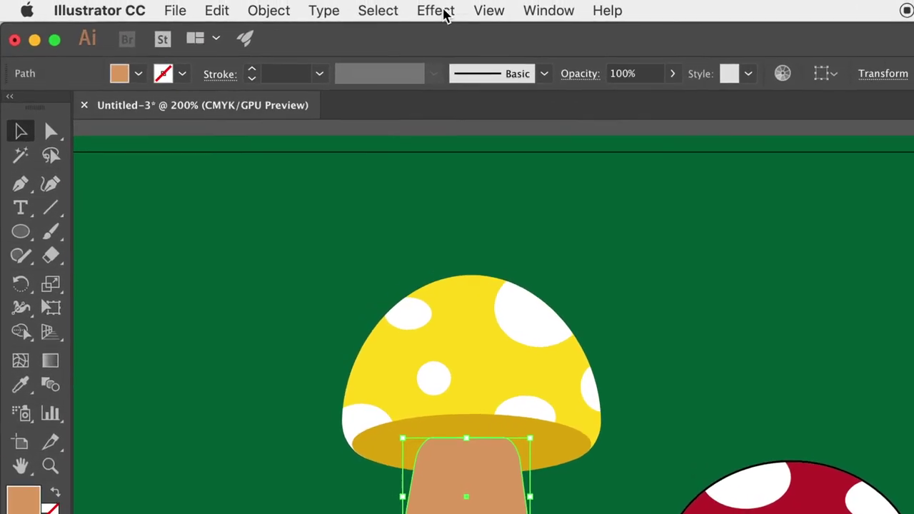
{"action": "left_click", "coordinate": [435, 11]}
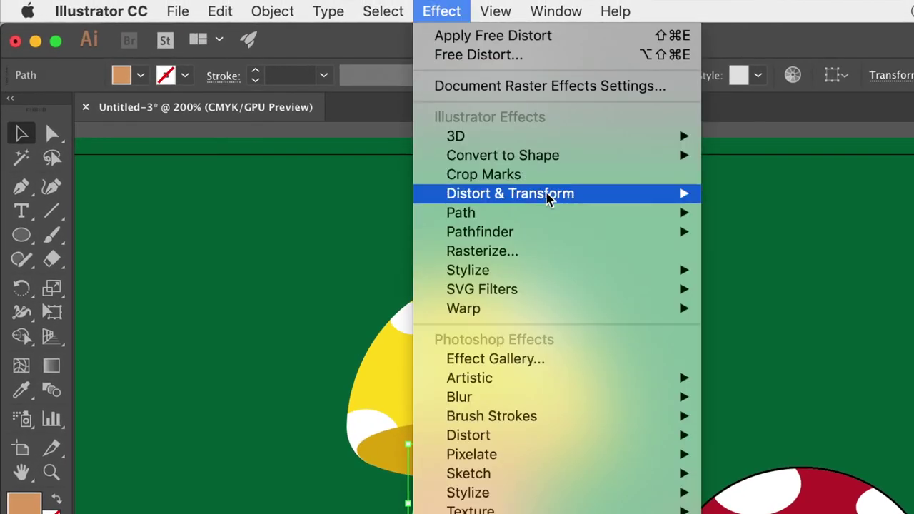
Taper the stem with Free Distort by pulling both top corners inward, then Expand Appearance.
{"action": "mouse_move", "coordinate": [547, 193]}
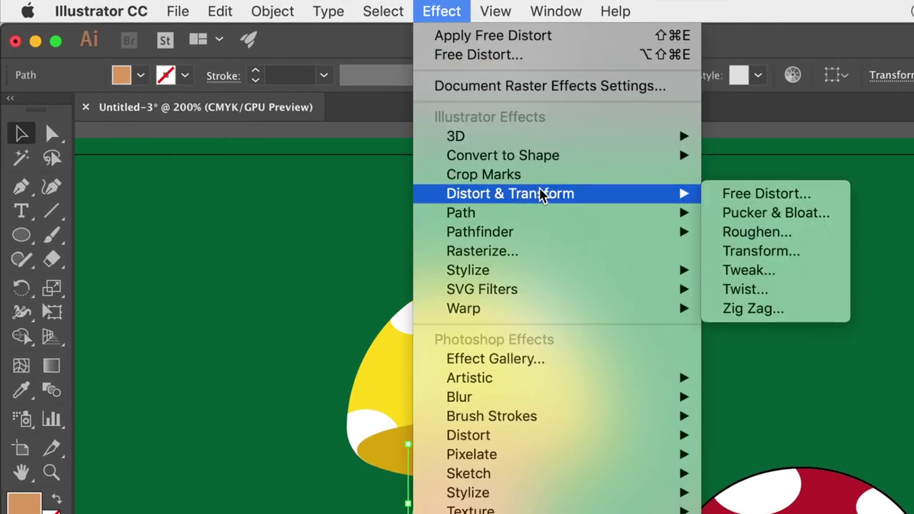
{"action": "left_click", "coordinate": [739, 193]}
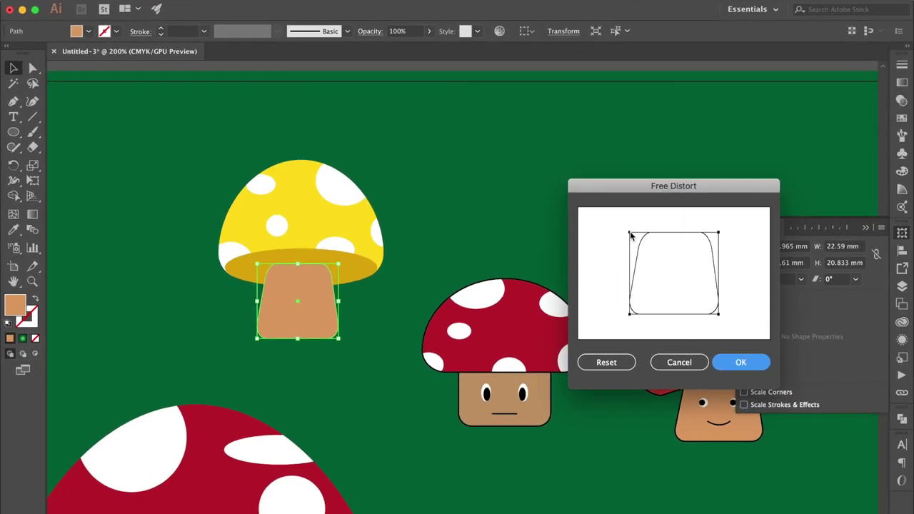
{"action": "left_click_drag", "start_coordinate": [632, 233], "coordinate": [636, 233]}
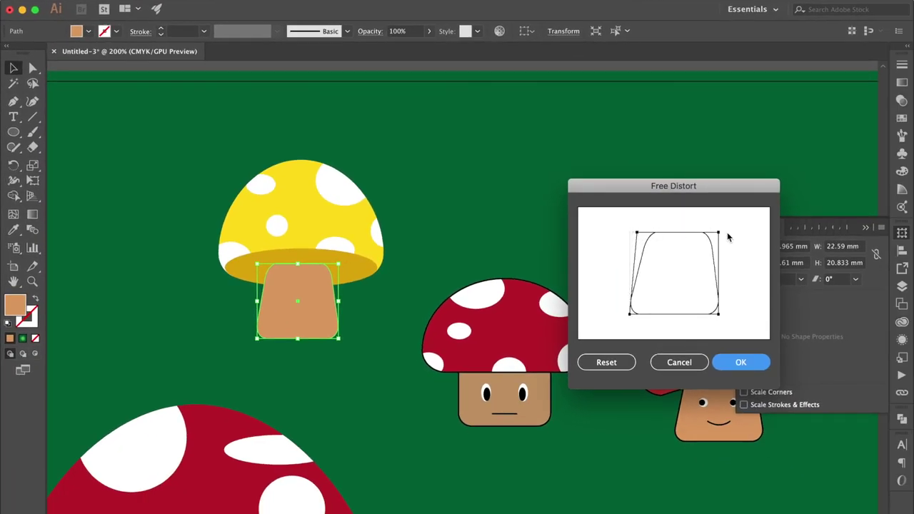
{"action": "mouse_move", "coordinate": [719, 236]}
{"action": "left_mouse_down"}
{"action": "mouse_move", "coordinate": [673, 234]}
{"action": "mouse_move", "coordinate": [711, 236]}
{"action": "left_mouse_up"}
{"action": "key", "text": "Return"}
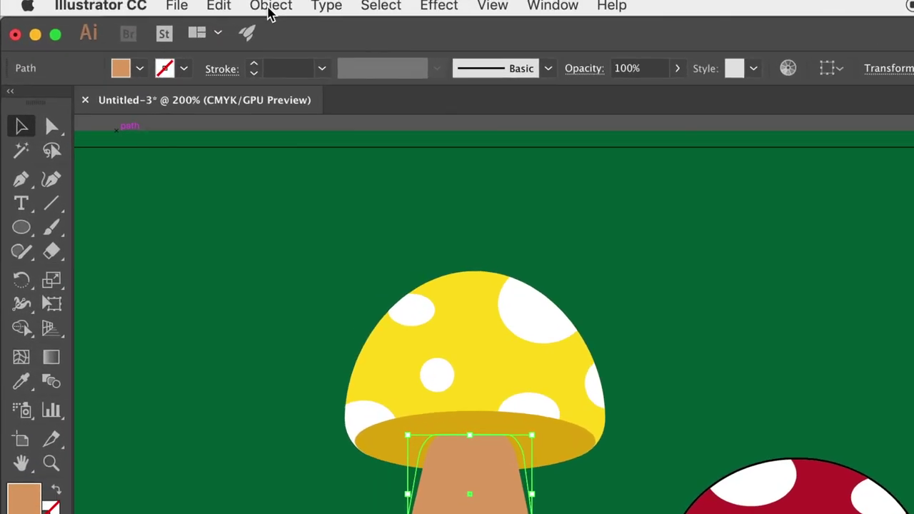
{"action": "left_click", "coordinate": [267, 7]}
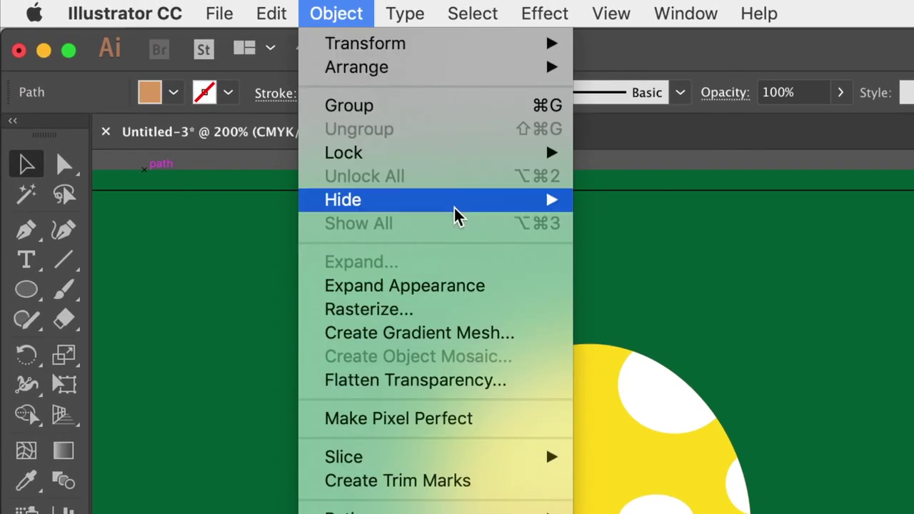
{"action": "left_click", "coordinate": [427, 285]}
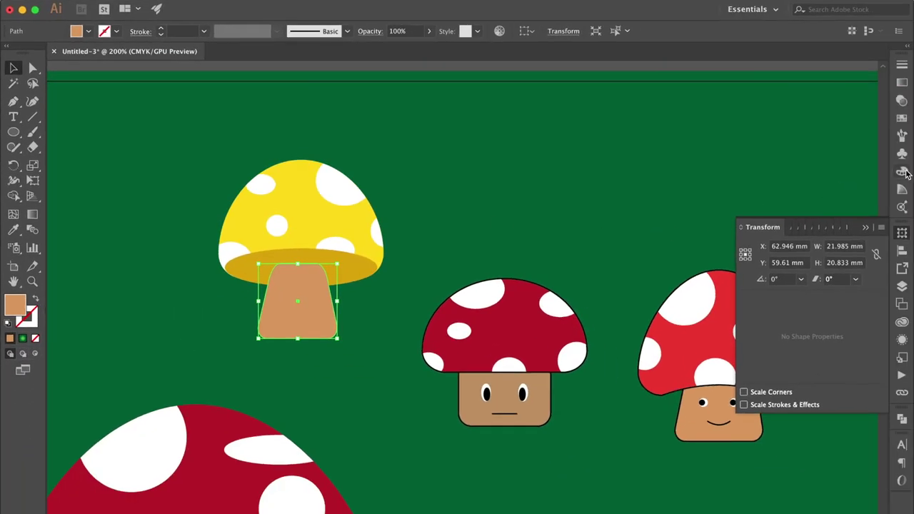
{"action": "left_click", "coordinate": [903, 171]}
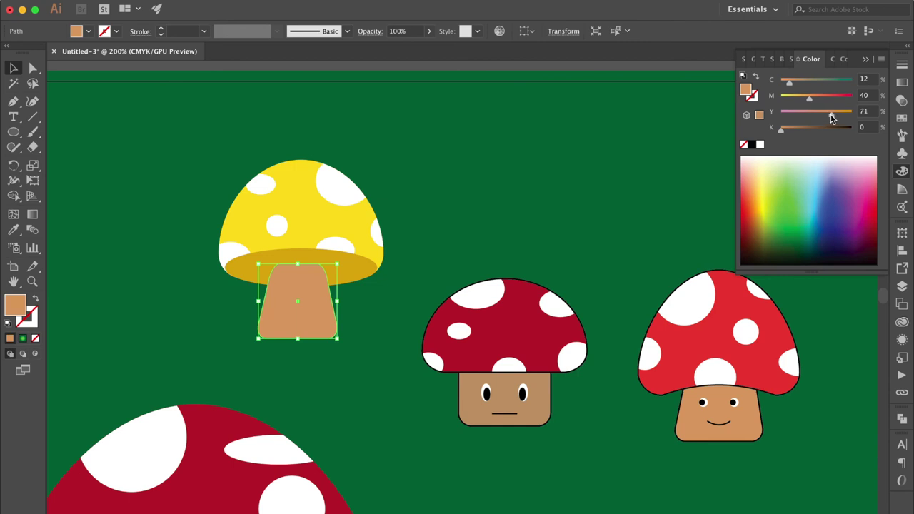
Raise the stem's yellow to 85% for a C12 M40 Y85 K4 golden tan, then deselect.
{"action": "left_click_drag", "start_coordinate": [833, 114], "coordinate": [839, 114]}
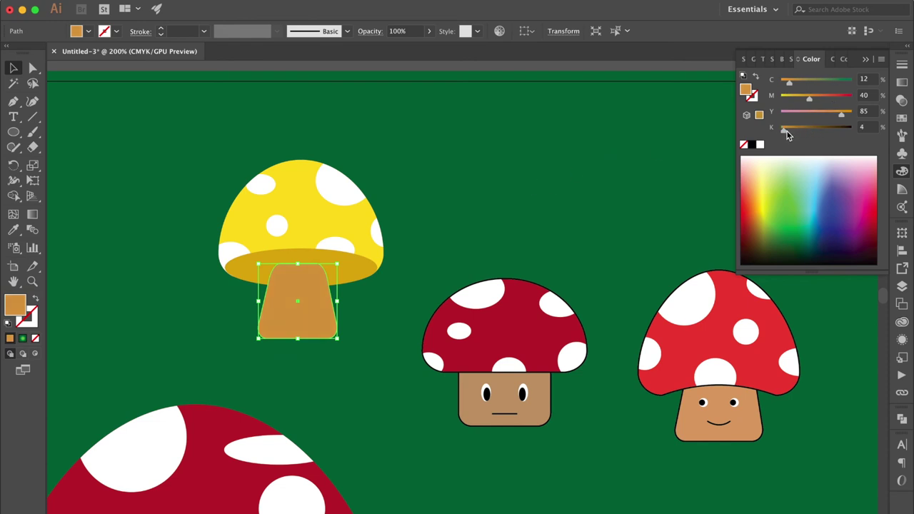
{"action": "left_click", "coordinate": [191, 150]}
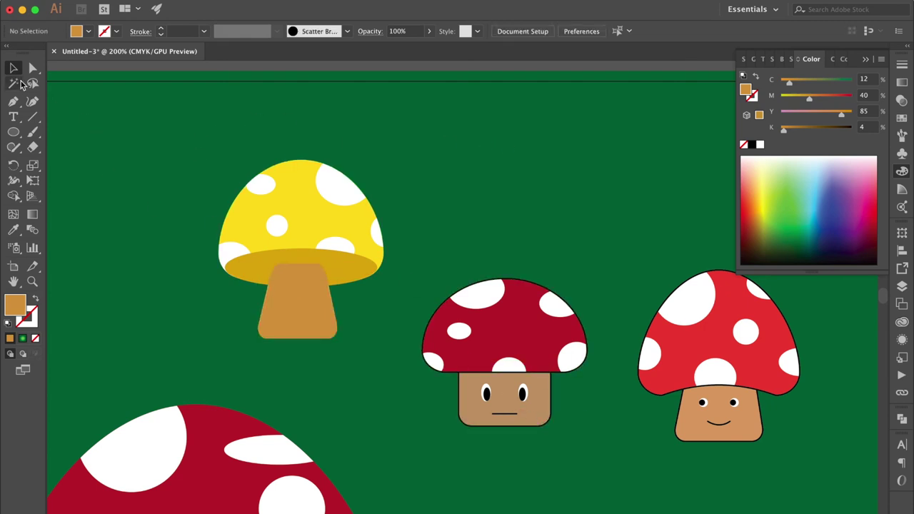
Draw a small white eye ellipse on the yellow mushroom's stem.
{"action": "left_click", "coordinate": [13, 132]}
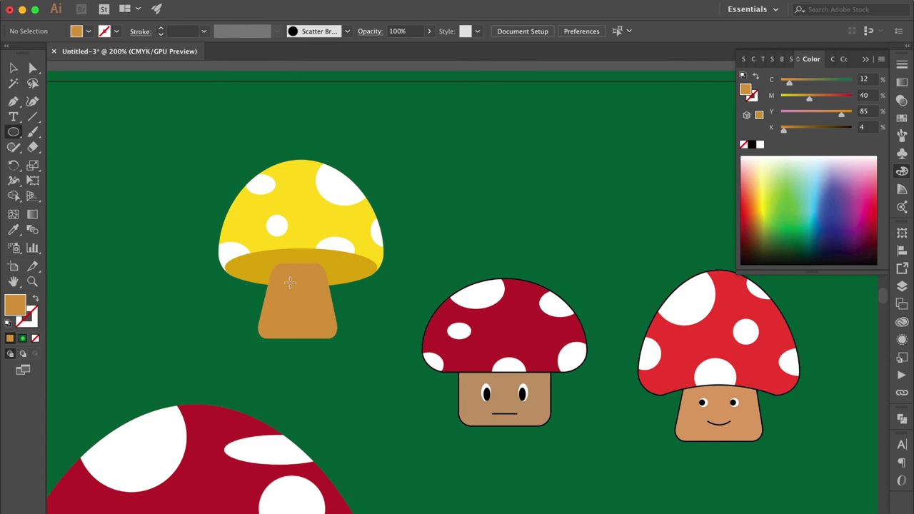
{"action": "left_click_drag", "start_coordinate": [279, 282], "coordinate": [287, 300]}
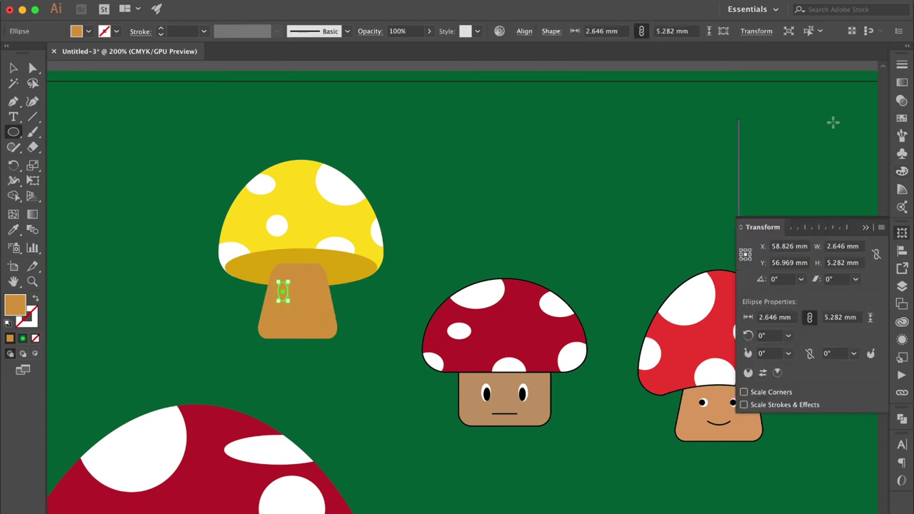
{"action": "left_click", "coordinate": [901, 118]}
{"action": "left_click", "coordinate": [761, 98]}
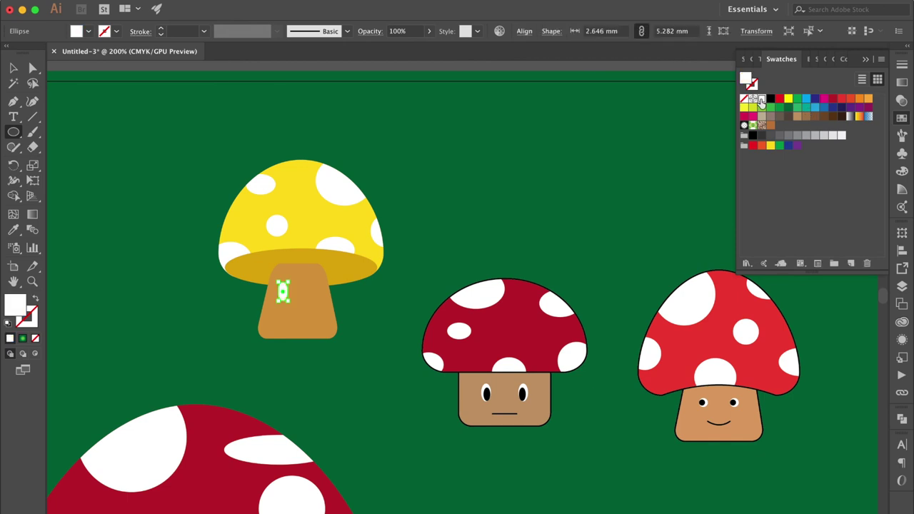
{"action": "key", "text": "super+equal"}
{"action": "key", "text": "super+equal"}
{"action": "scroll", "coordinate": [628, 244], "scroll_direction": "right", "scroll_amount": 5}
{"action": "scroll", "coordinate": [628, 244], "scroll_direction": "up", "scroll_amount": 3}
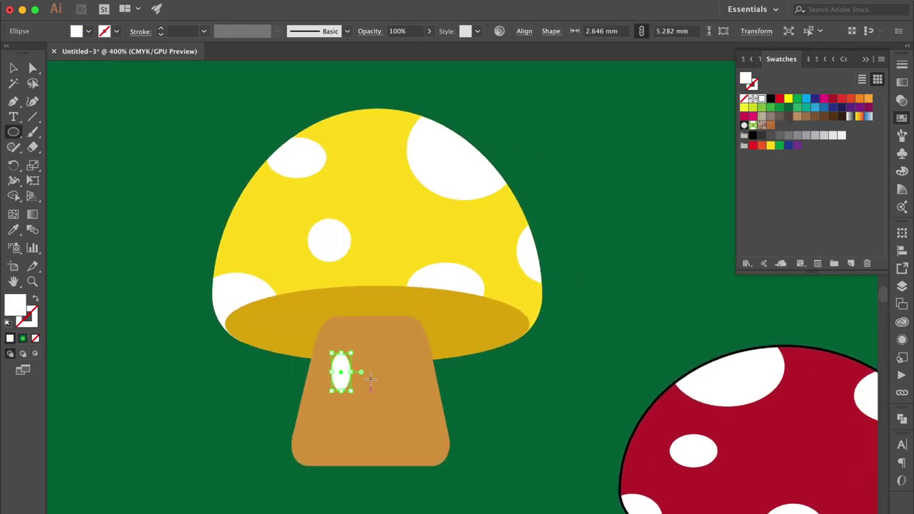
Draw a small black circle for the pupil and move it beside the eye.
{"action": "left_click_drag", "start_coordinate": [369, 373], "coordinate": [381, 382]}
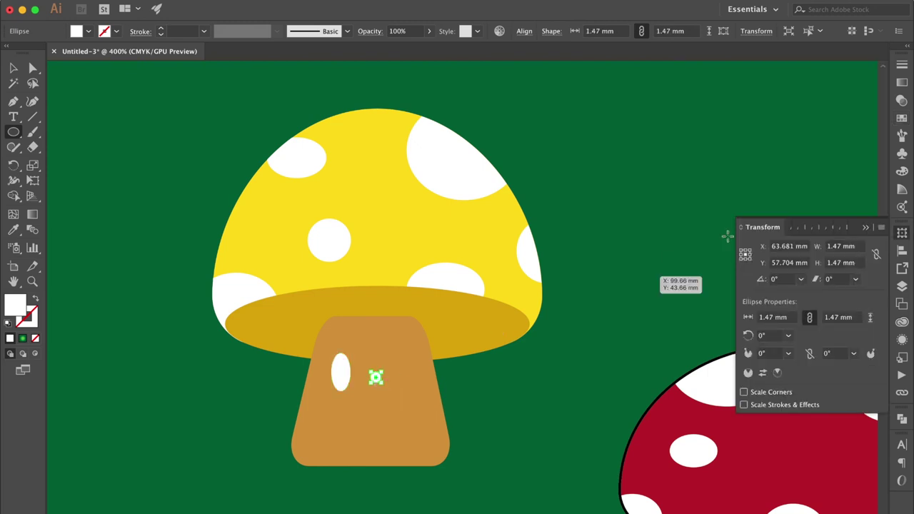
{"action": "left_click", "coordinate": [902, 124]}
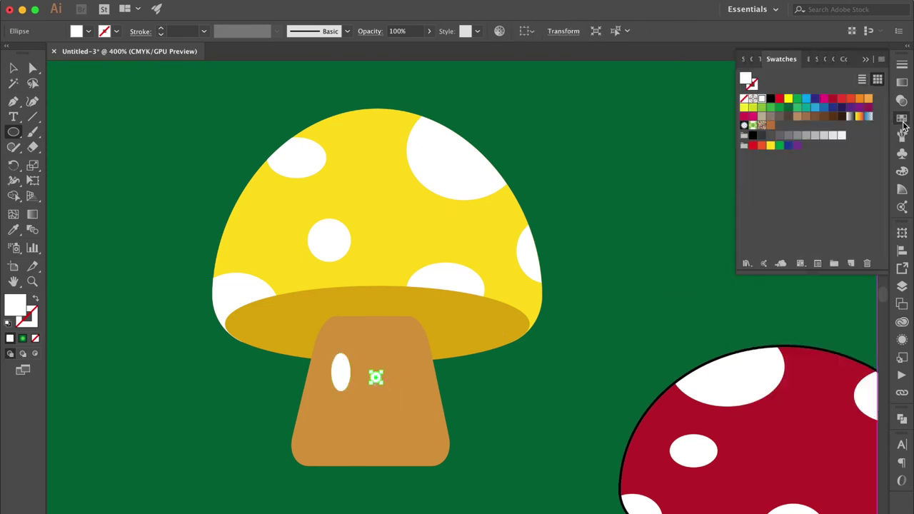
{"action": "left_click", "coordinate": [770, 99]}
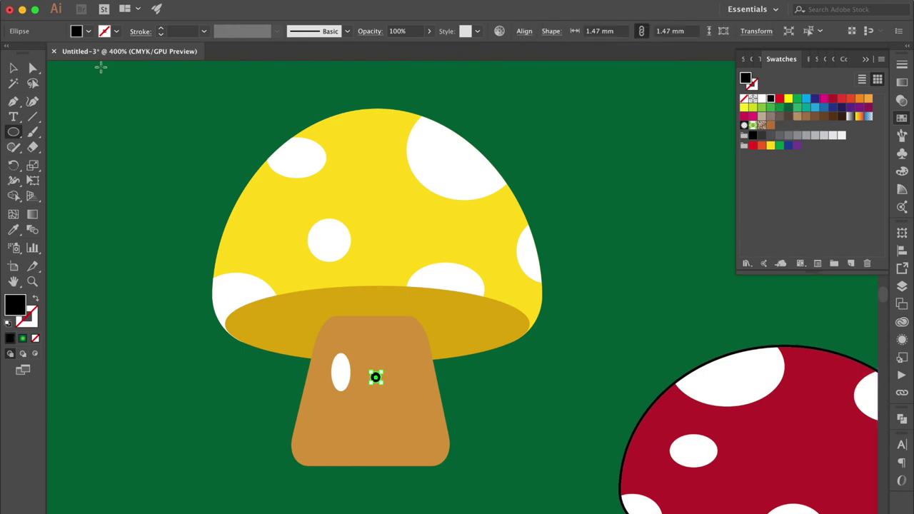
{"action": "left_click", "coordinate": [16, 68]}
{"action": "left_click", "coordinate": [167, 251]}
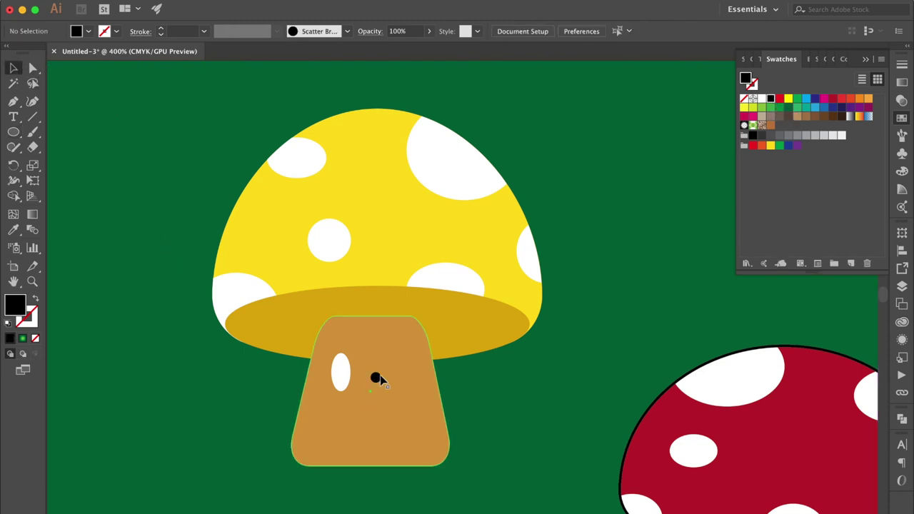
{"action": "left_click_drag", "start_coordinate": [381, 381], "coordinate": [331, 380]}
Make the white eye slightly shorter and move the black pupil inside it.
{"action": "key", "text": "super+equal"}
{"action": "left_click", "coordinate": [446, 296]}
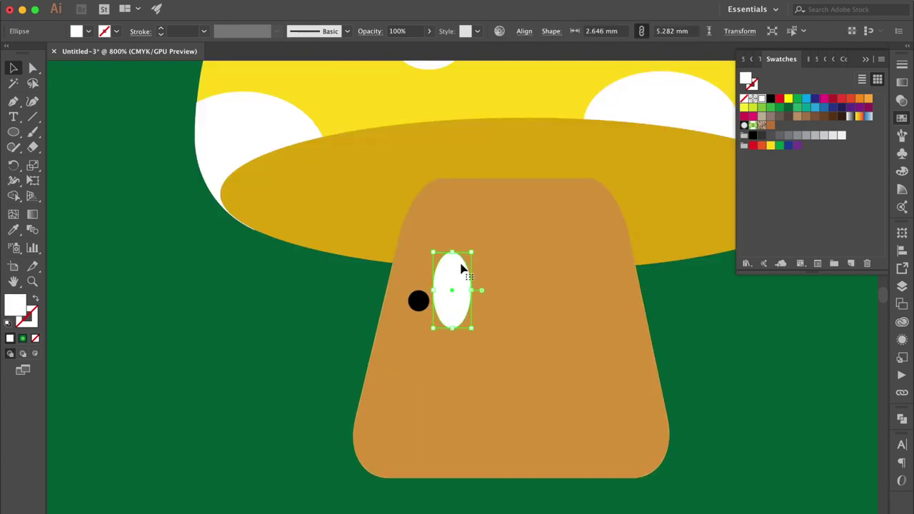
{"action": "left_click_drag", "start_coordinate": [452, 256], "coordinate": [454, 262]}
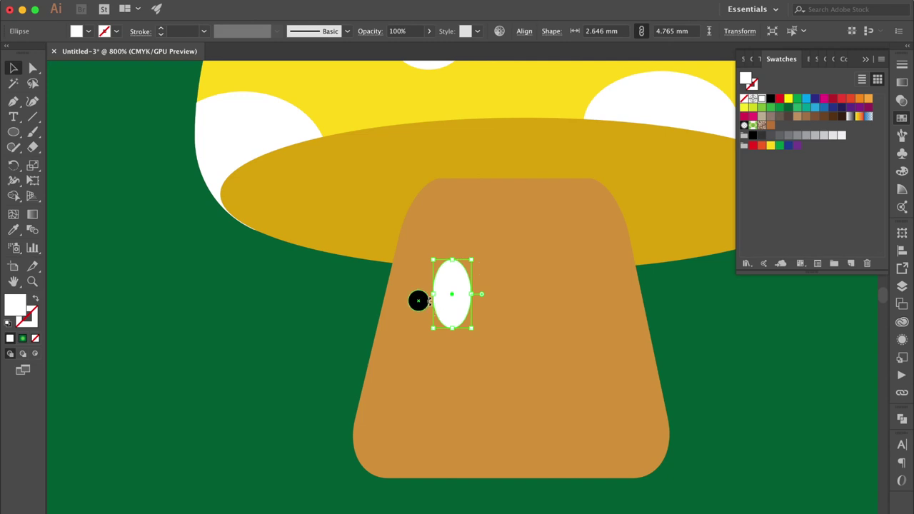
{"action": "left_click", "coordinate": [418, 300]}
{"action": "left_click", "coordinate": [415, 359]}
{"action": "left_click_drag", "start_coordinate": [432, 306], "coordinate": [473, 306]}
{"action": "left_click", "coordinate": [337, 326]}
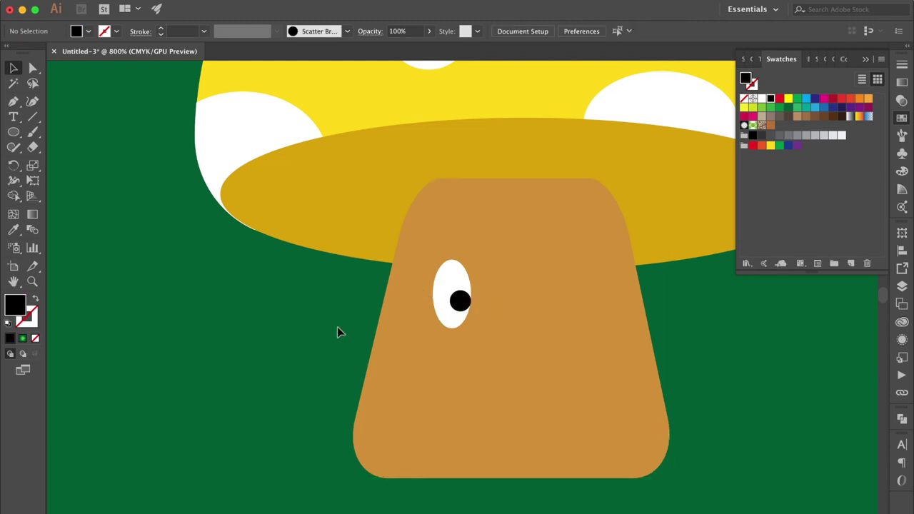
{"action": "key", "text": "super+minus"}
Alt-drag a copy of the eye to the stem's right side, then draw a black mouth circle below.
{"action": "left_click", "coordinate": [458, 302]}
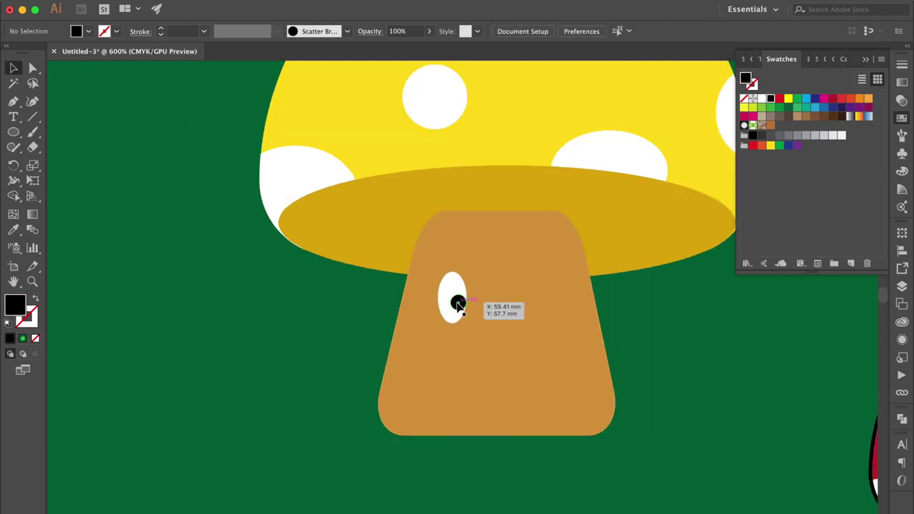
{"action": "left_click", "coordinate": [448, 288], "text": "shift"}
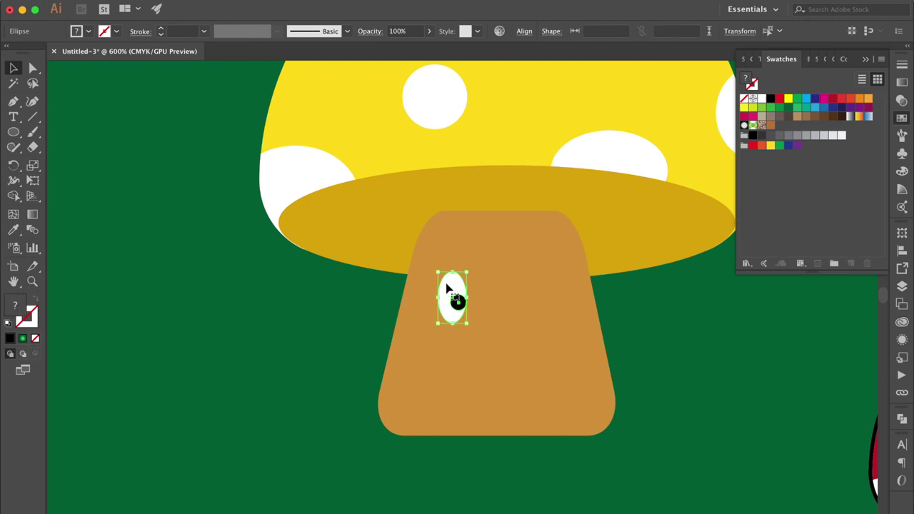
{"action": "left_click_drag", "start_coordinate": [450, 289], "coordinate": [542, 293]}
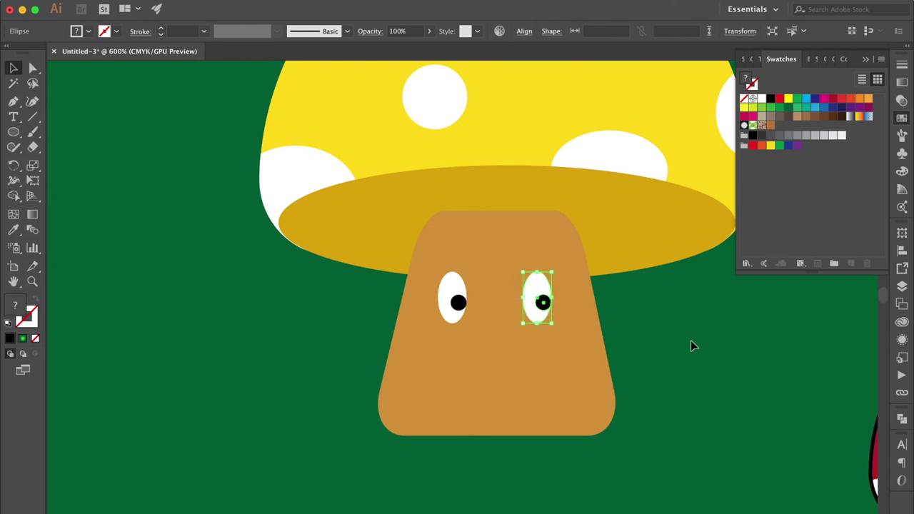
{"action": "left_click", "coordinate": [13, 132]}
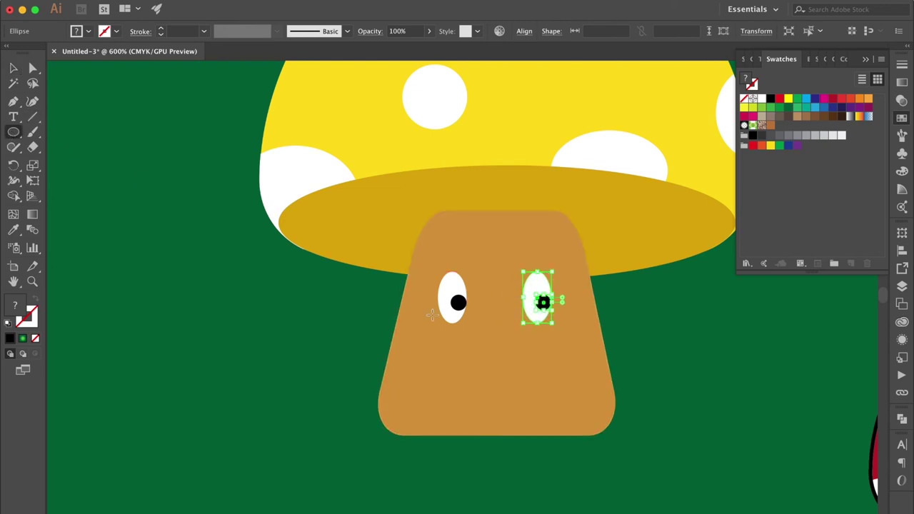
{"action": "left_click_drag", "start_coordinate": [479, 364], "coordinate": [522, 386]}
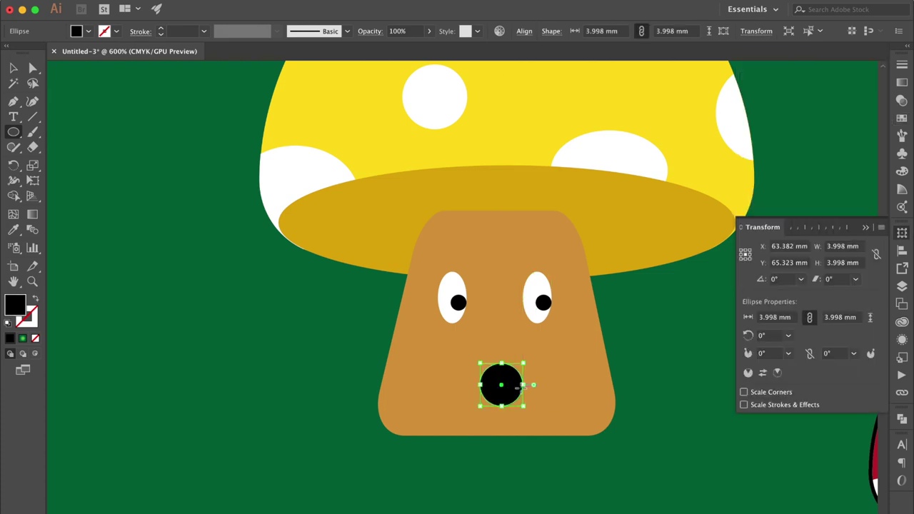
Cover the mouth circle's top with a rectangle and delete both top parts with Shape Builder.
{"action": "left_click_drag", "start_coordinate": [13, 133], "coordinate": [47, 136]}
{"action": "left_click_drag", "start_coordinate": [473, 354], "coordinate": [530, 384]}
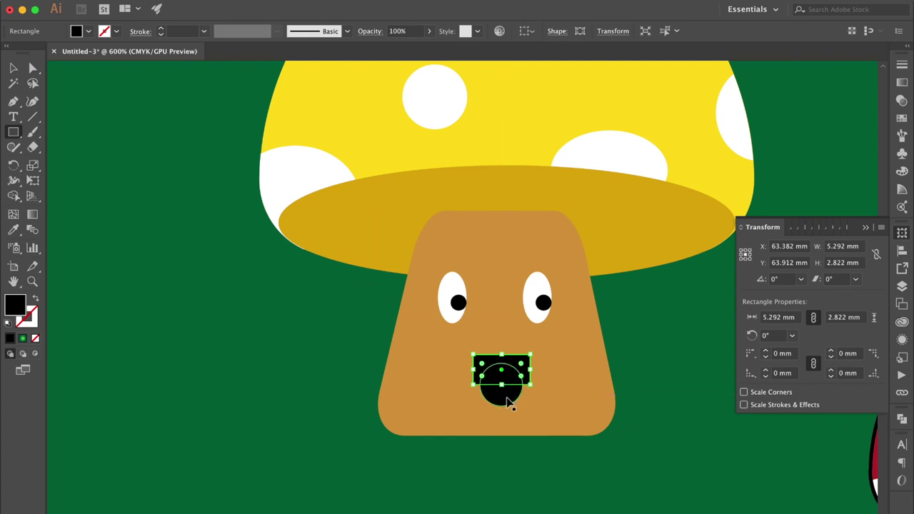
{"action": "left_click", "coordinate": [508, 400], "text": "super"}
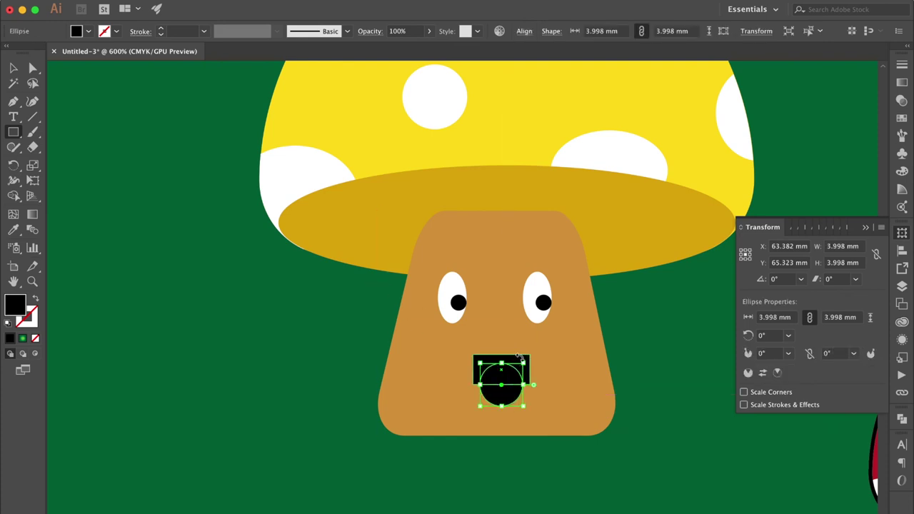
{"action": "key", "text": "super+equal"}
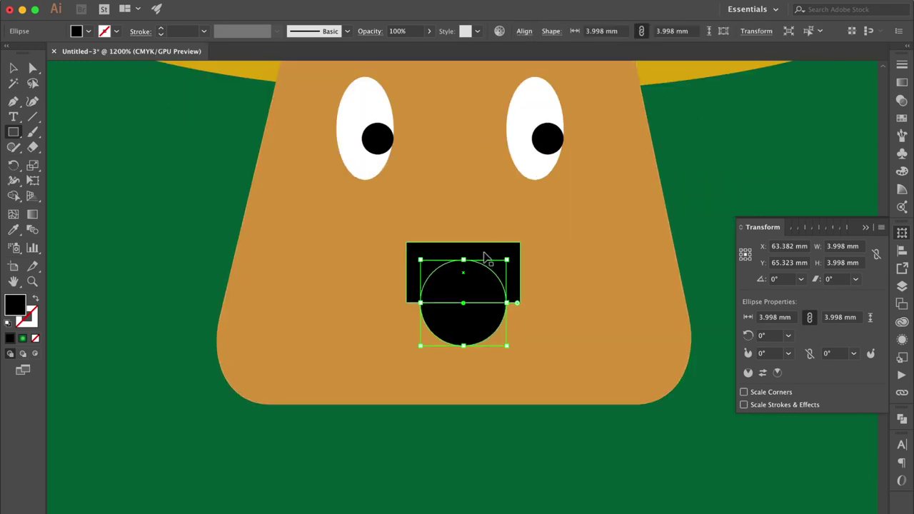
{"action": "left_click", "coordinate": [500, 254], "text": "shift+super"}
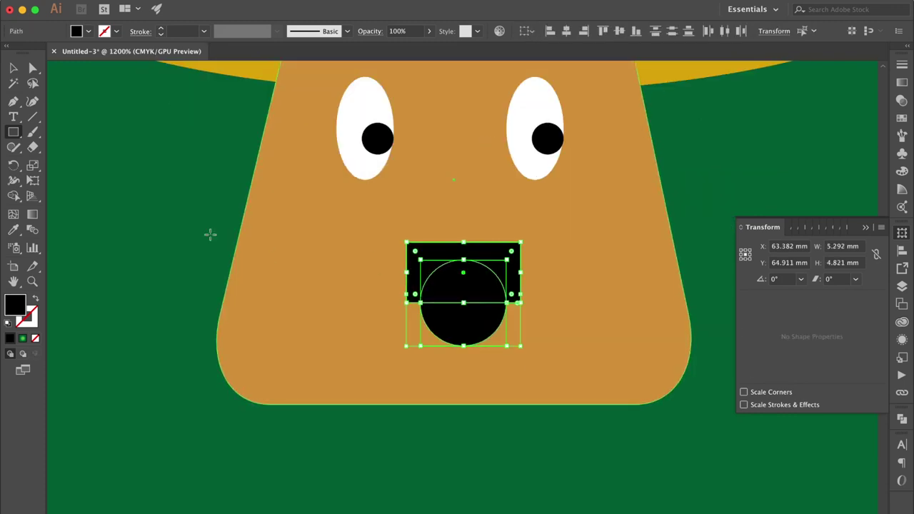
{"action": "left_click", "coordinate": [13, 195]}
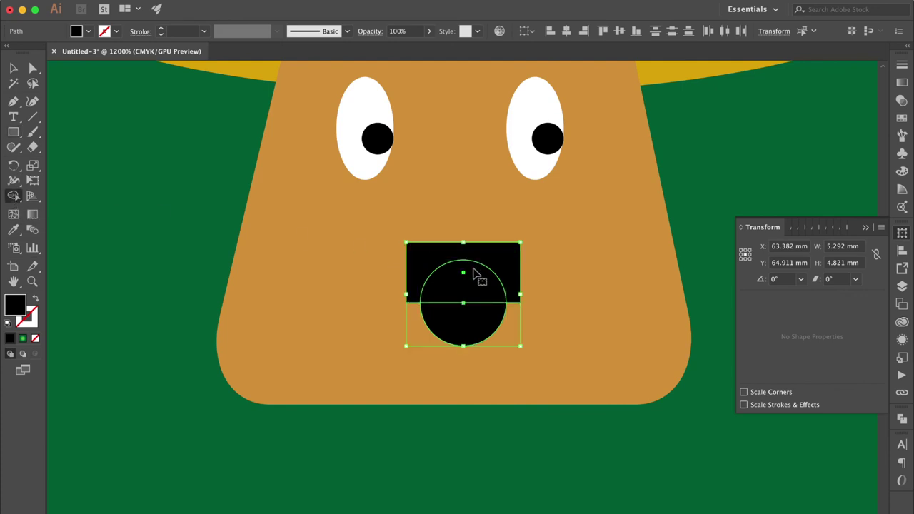
{"action": "left_click", "coordinate": [477, 288], "text": "alt"}
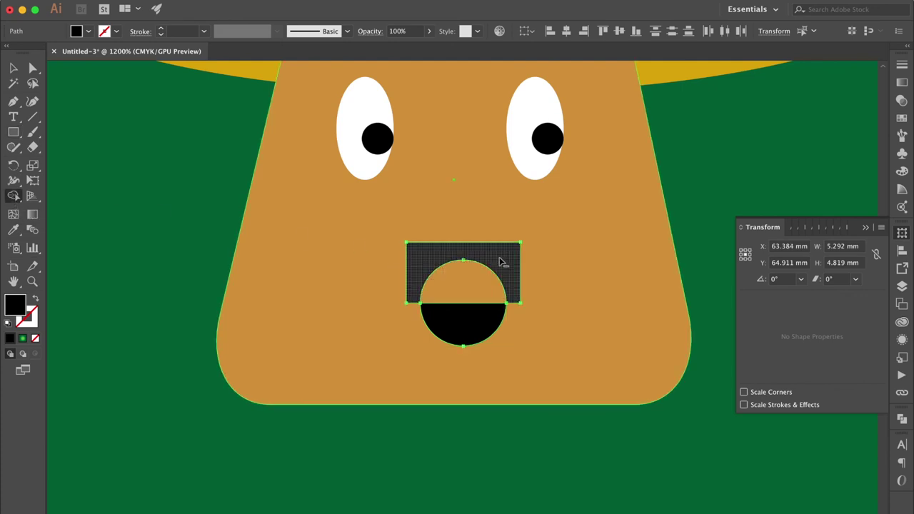
{"action": "left_click", "coordinate": [499, 261], "text": "alt"}
Move the half-circle mouth up and give it a black outline with orange-red fill.
{"action": "left_click", "coordinate": [14, 68]}
{"action": "left_click_drag", "start_coordinate": [485, 323], "coordinate": [486, 283]}
{"action": "left_click", "coordinate": [7, 324]}
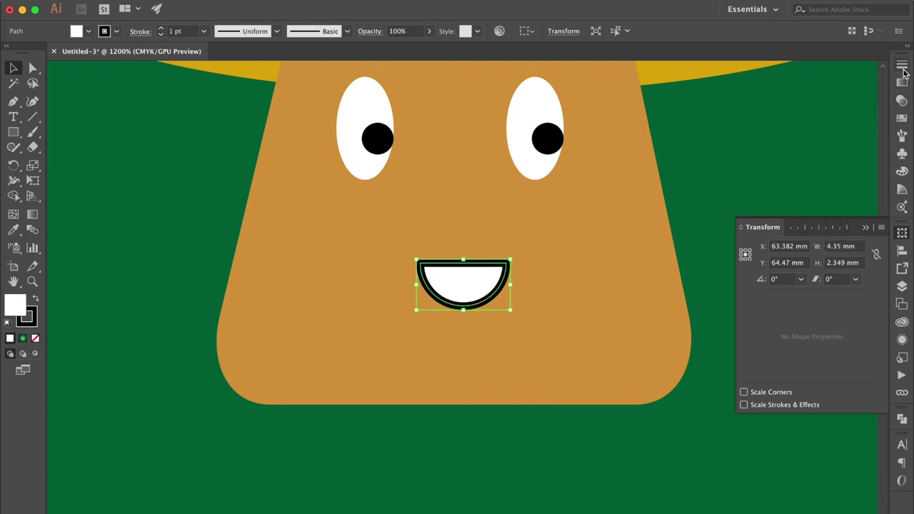
{"action": "left_click", "coordinate": [901, 118]}
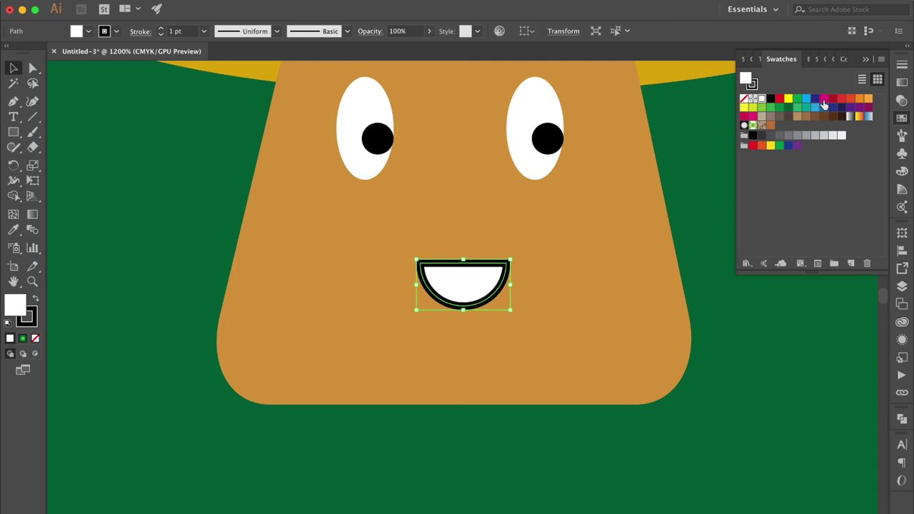
{"action": "left_click", "coordinate": [761, 146]}
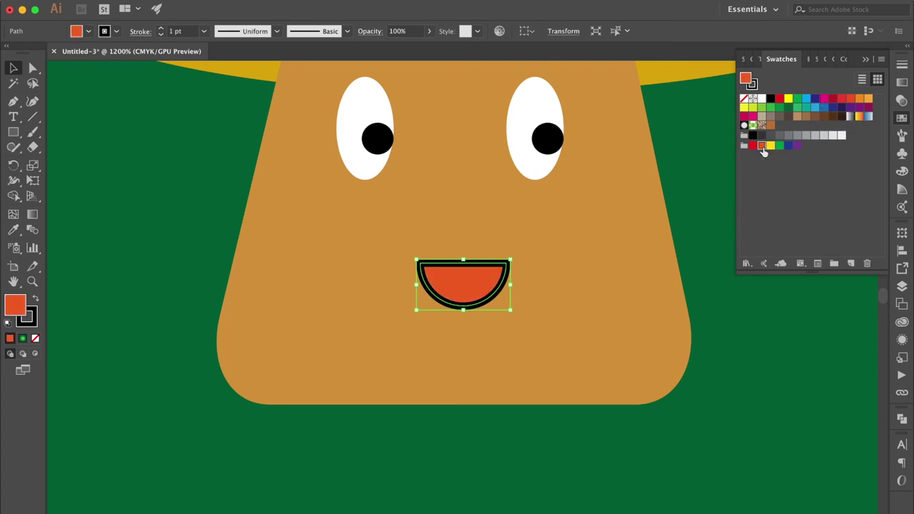
{"action": "key", "text": "super+minus"}
{"action": "key", "text": "super+minus"}
{"action": "key", "text": "super+minus"}
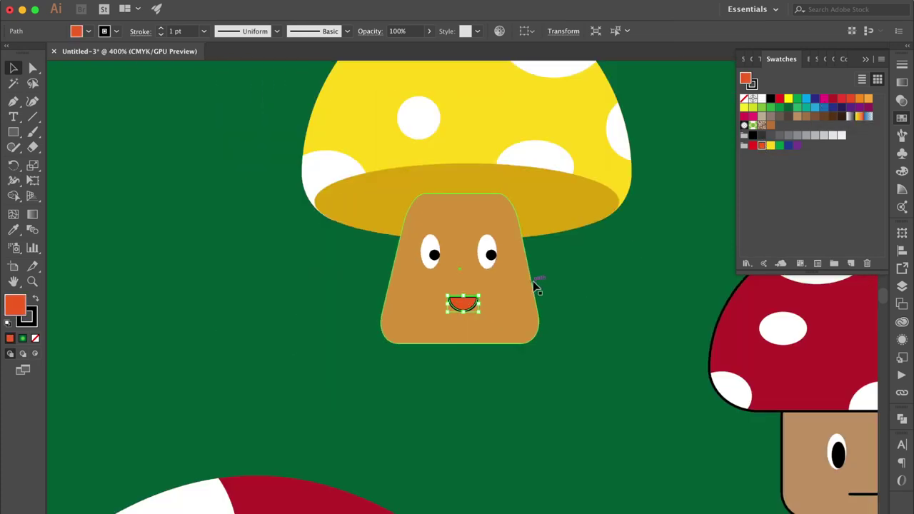
{"action": "left_click", "coordinate": [557, 297]}
Marquee-select the yellow mushroom's cap, stem, eyes and mouth and apply Horizontal Align Center.
{"action": "left_click", "coordinate": [489, 253]}
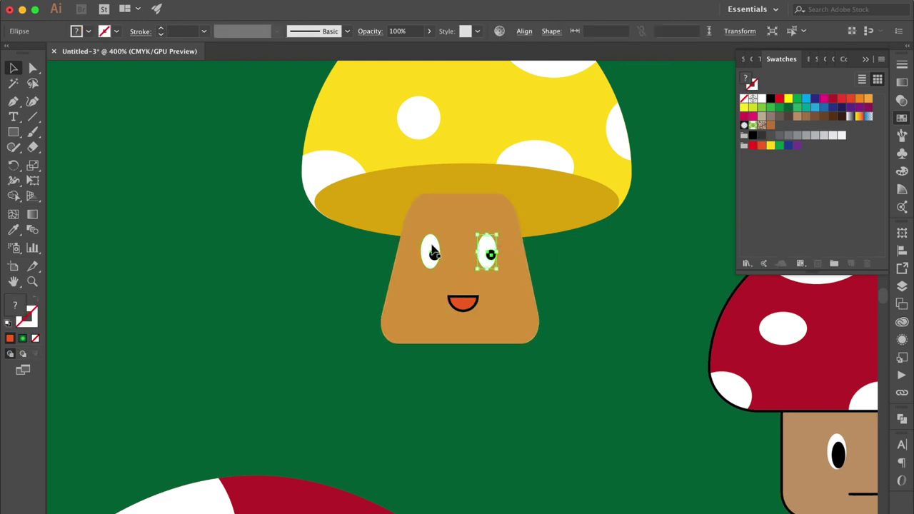
{"action": "scroll", "coordinate": [504, 264], "scroll_direction": "up", "scroll_amount": 4}
{"action": "scroll", "coordinate": [504, 264], "scroll_direction": "right", "scroll_amount": 2}
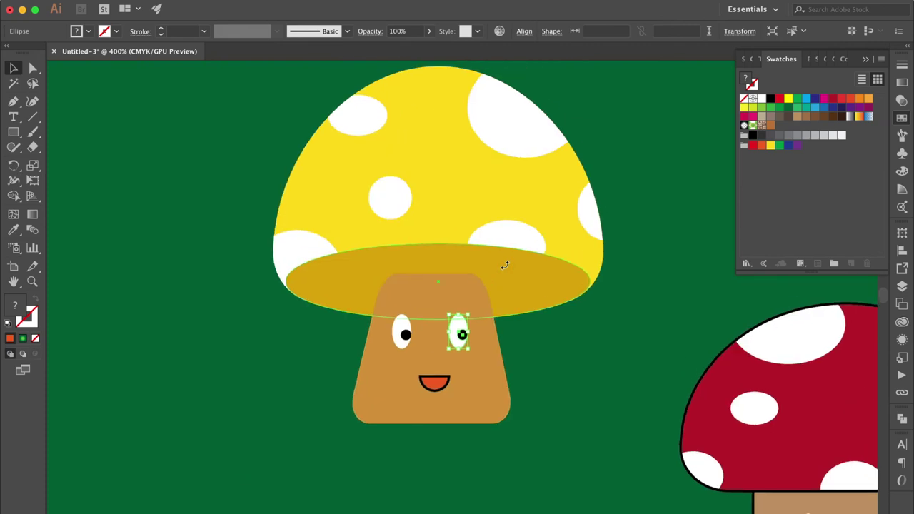
{"action": "left_click", "coordinate": [401, 347], "text": "shift"}
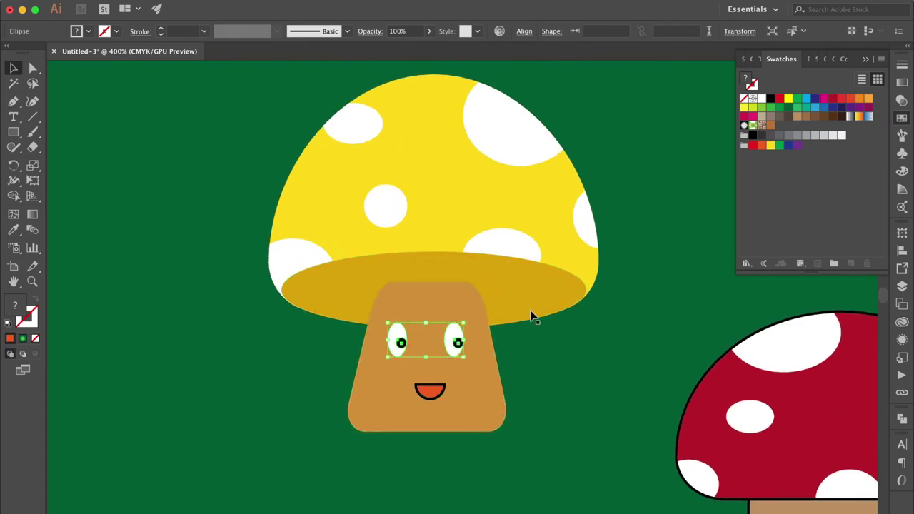
{"action": "left_click_drag", "start_coordinate": [615, 193], "coordinate": [308, 424]}
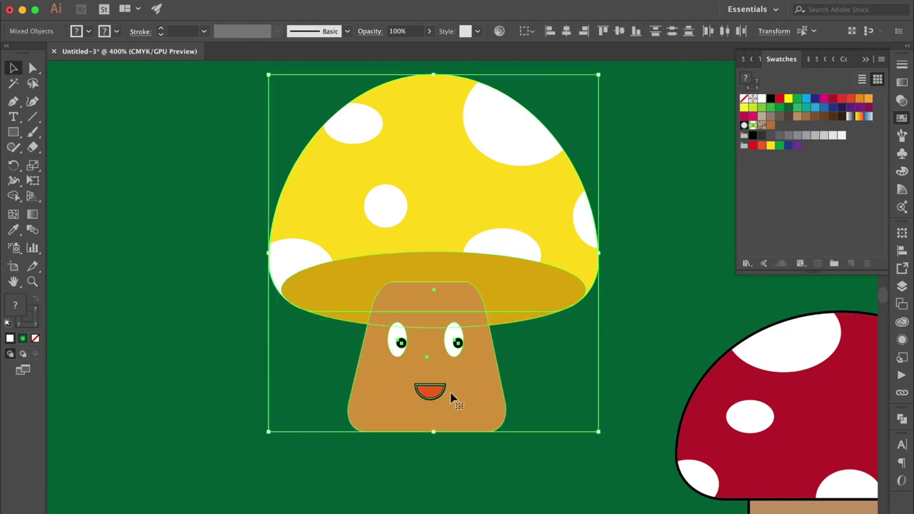
{"action": "left_click", "coordinate": [901, 250]}
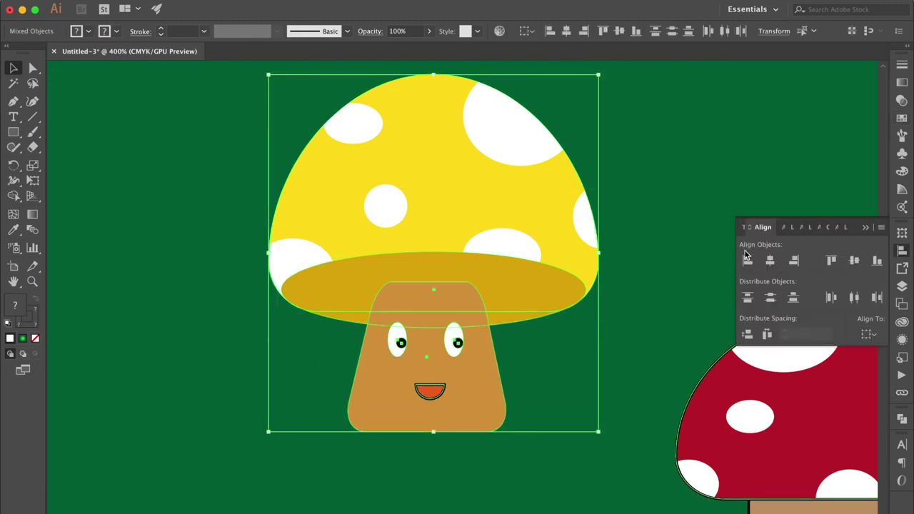
{"action": "left_click", "coordinate": [769, 262]}
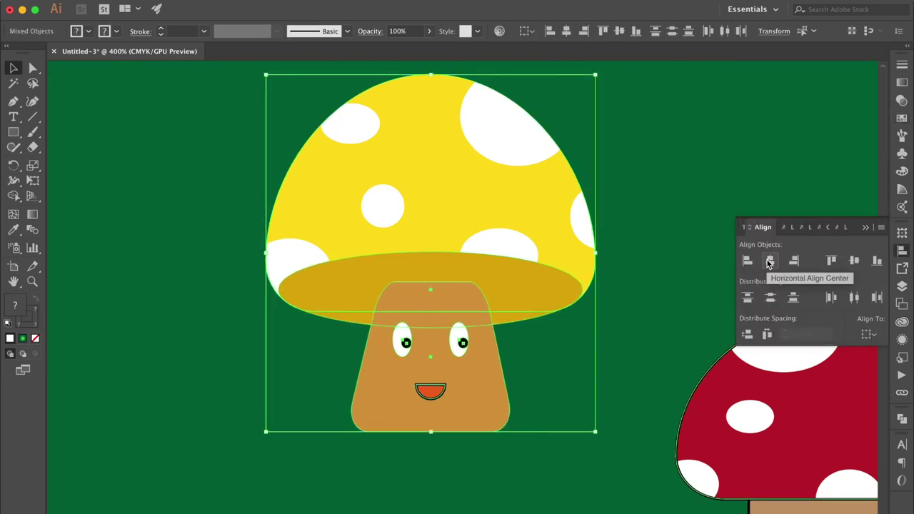
{"action": "left_click", "coordinate": [666, 280]}
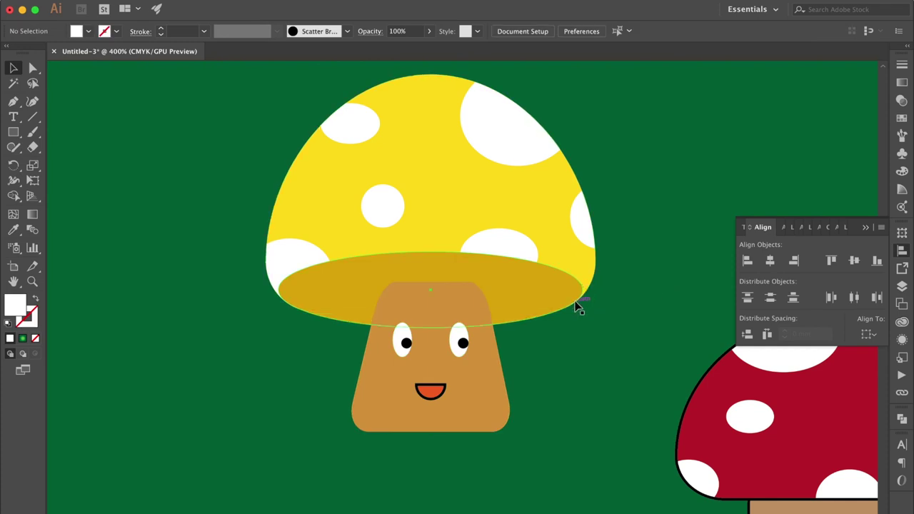
Turn a copy of the brim, cap and stem into unfilled black outlines and lay it over the coloured mushroom.
{"action": "left_click", "coordinate": [487, 279]}
{"action": "left_click", "coordinate": [444, 207], "text": "shift"}
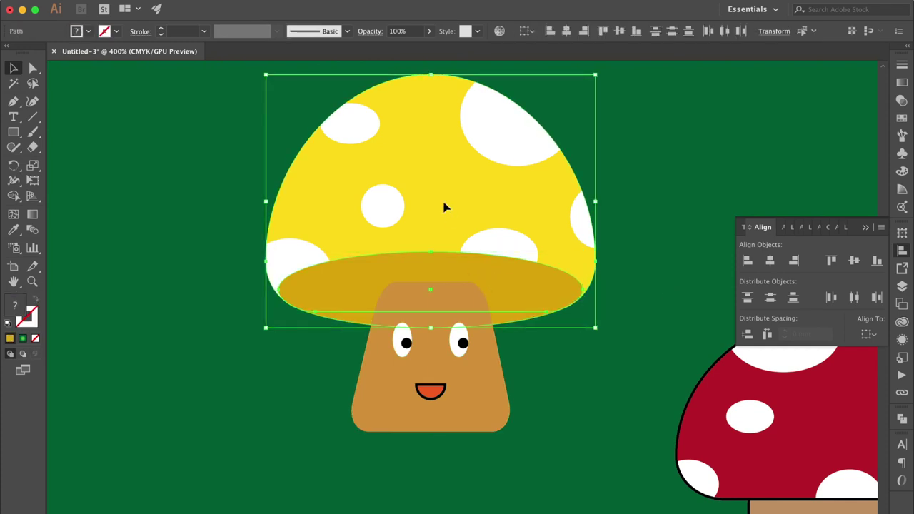
{"action": "left_click", "coordinate": [473, 407], "text": "shift"}
{"action": "left_click_drag", "start_coordinate": [485, 411], "coordinate": [270, 413]}
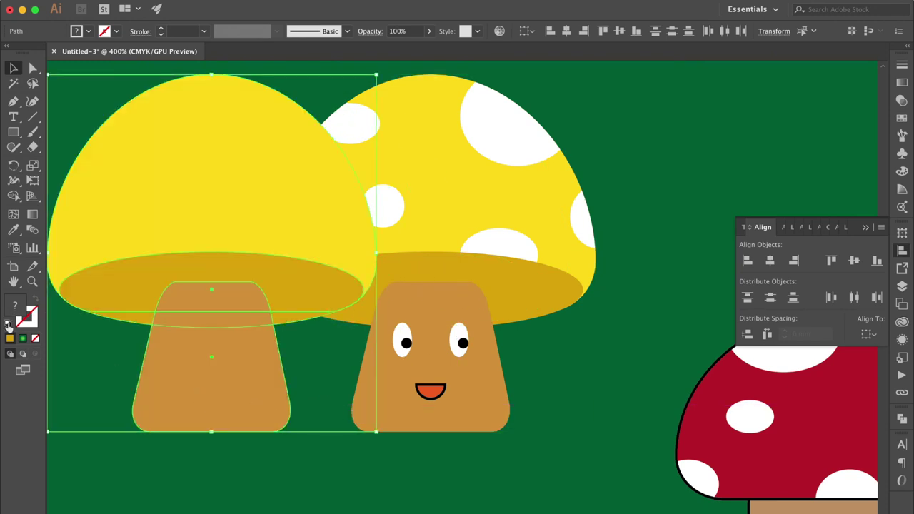
{"action": "left_click", "coordinate": [9, 323]}
{"action": "left_click", "coordinate": [35, 339]}
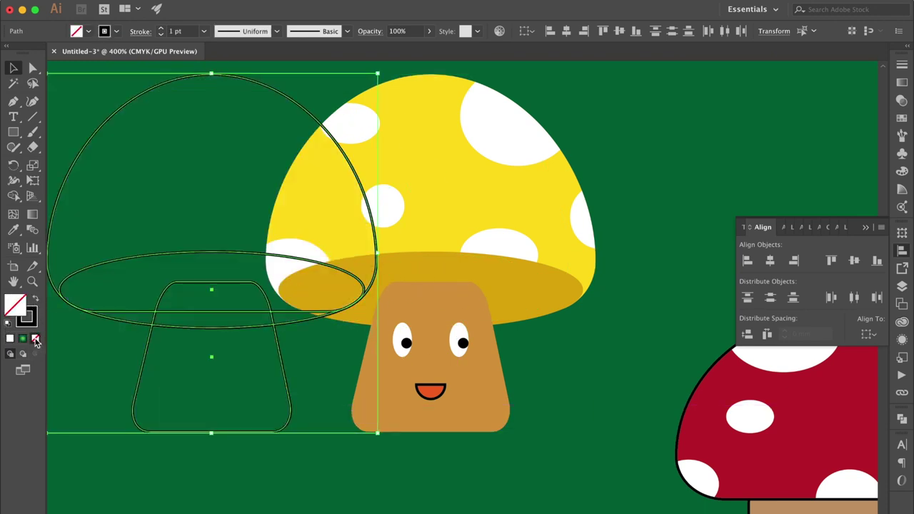
{"action": "mouse_move", "coordinate": [224, 292]}
{"action": "left_mouse_down"}
{"action": "mouse_move", "coordinate": [215, 291]}
{"action": "mouse_move", "coordinate": [433, 302]}
{"action": "left_mouse_up"}
Bring the outlined and coloured brim ellipses in front of the stem.
{"action": "left_click", "coordinate": [557, 279]}
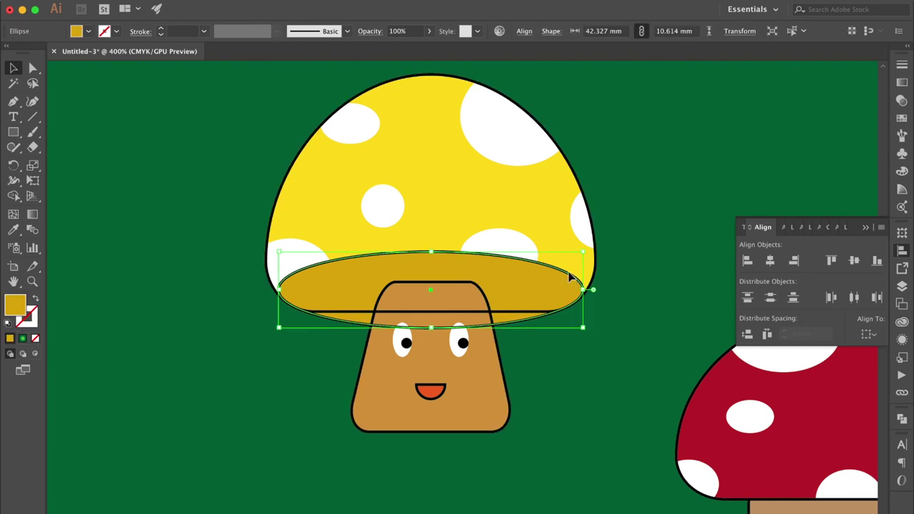
{"action": "key", "text": "super+shift+a"}
{"action": "left_click", "coordinate": [571, 277]}
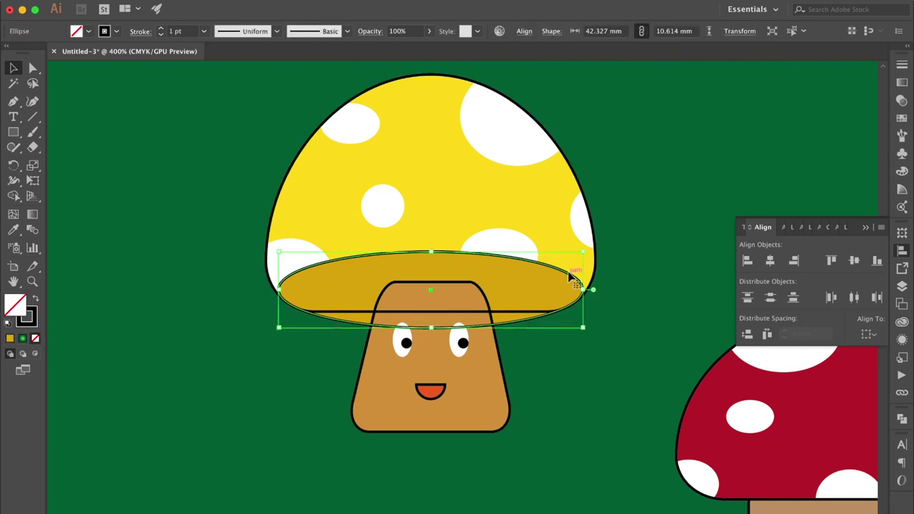
{"action": "left_click", "coordinate": [534, 293], "text": "shift"}
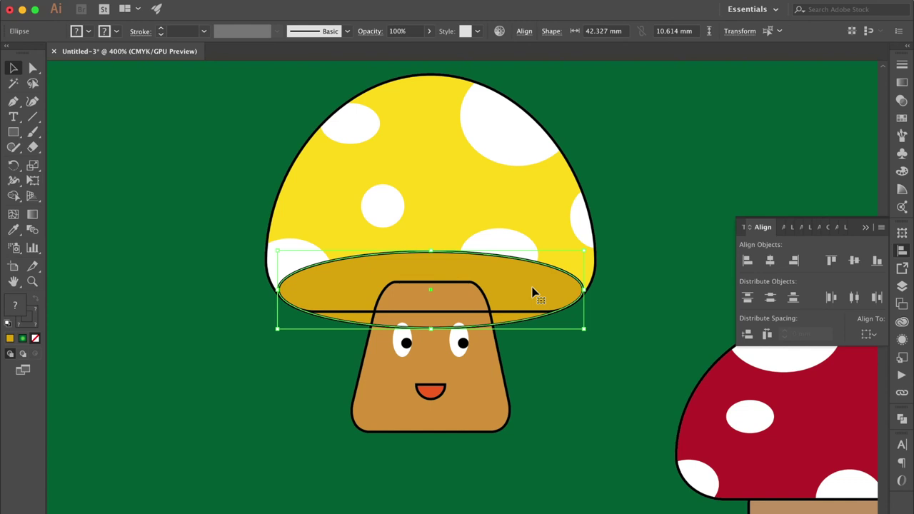
{"action": "key", "text": "super+shift+bracketright"}
{"action": "left_click", "coordinate": [563, 345]}
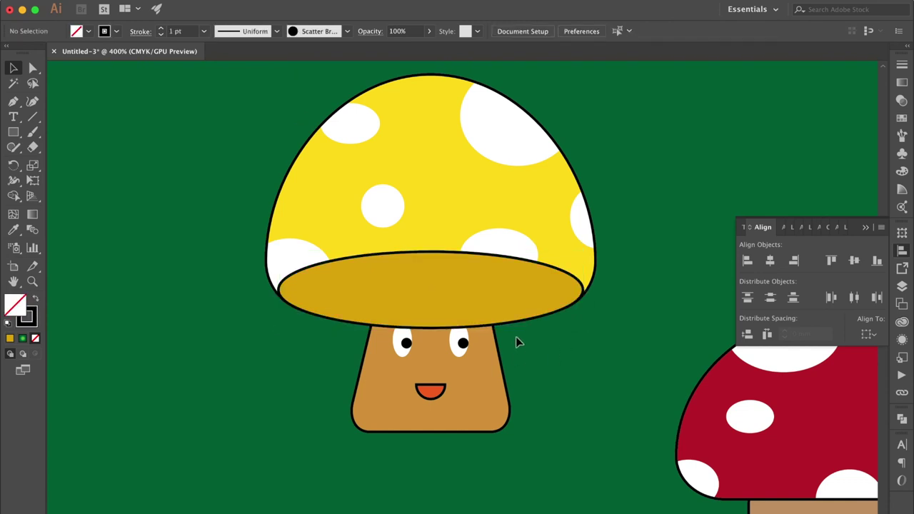
{"action": "left_click_drag", "start_coordinate": [515, 342], "coordinate": [324, 418]}
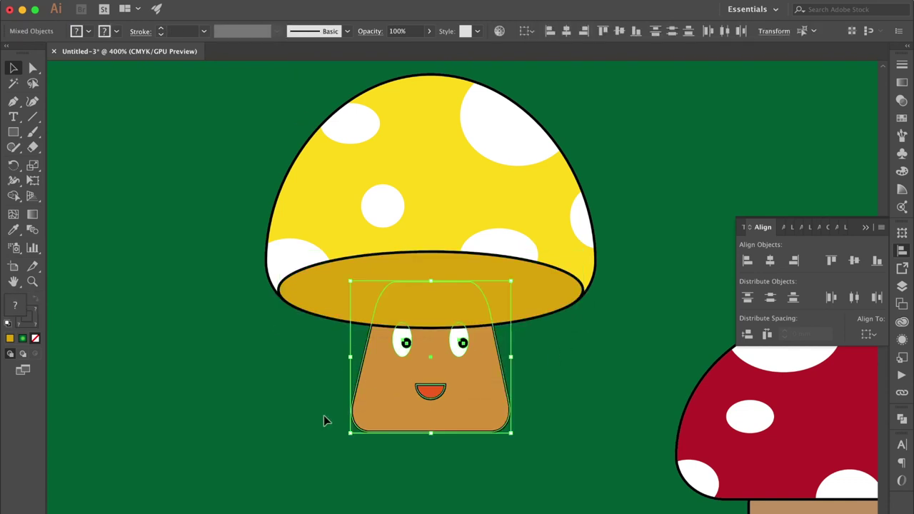
Bring the stem, eyes and mouth in front of the brim.
{"action": "key", "text": "super+shift+bracketright"}
{"action": "left_click", "coordinate": [587, 377]}
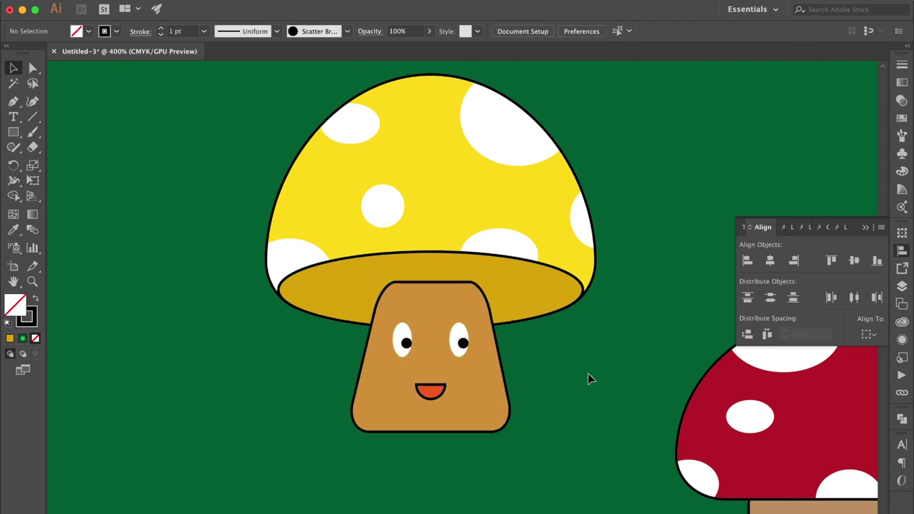
{"action": "key", "text": "super+equal"}
{"action": "key", "text": "super+equal"}
{"action": "key", "text": "super+equal"}
{"action": "left_click", "coordinate": [471, 335]}
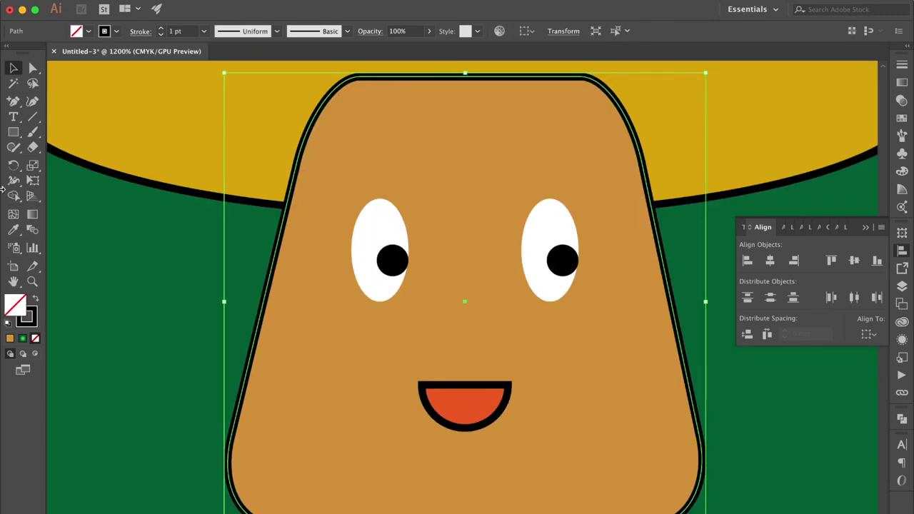
Add anchors along the stem outline's top edge and delete that top segment.
{"action": "left_click", "coordinate": [13, 100]}
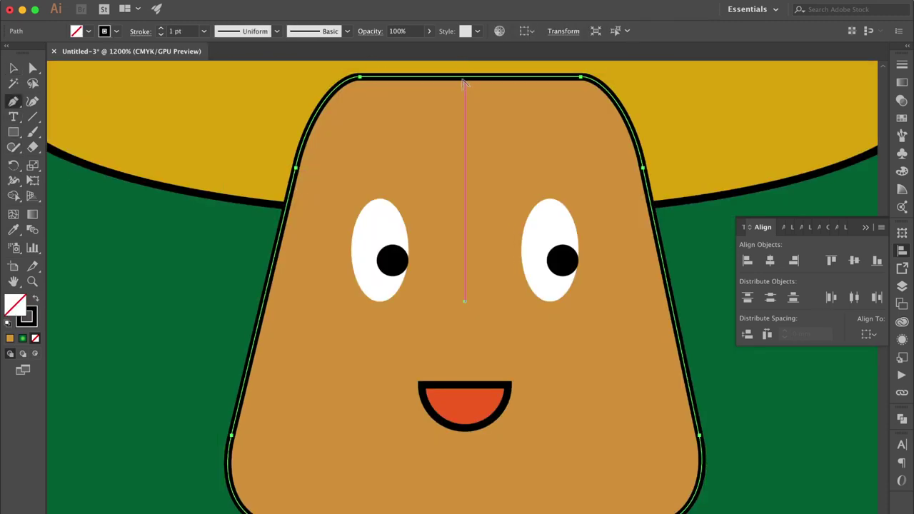
{"action": "left_click", "coordinate": [465, 78]}
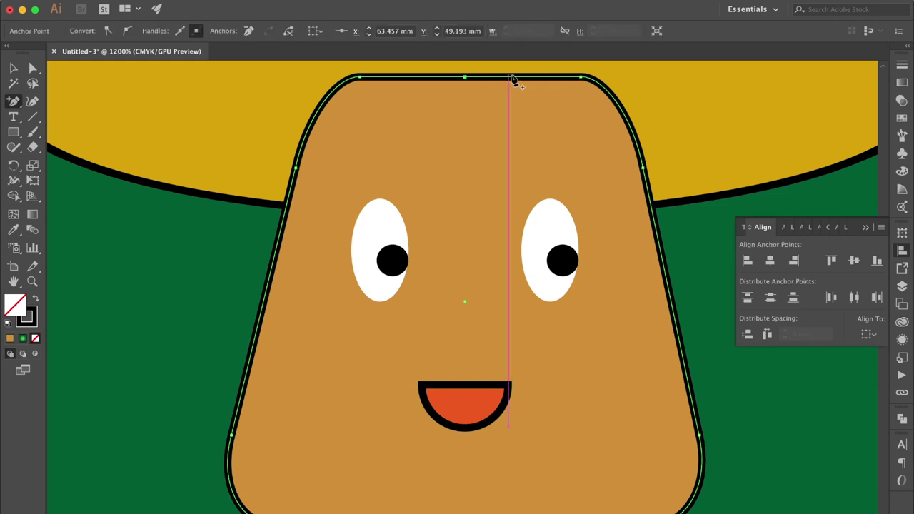
{"action": "left_click", "coordinate": [521, 78]}
{"action": "left_click", "coordinate": [409, 77]}
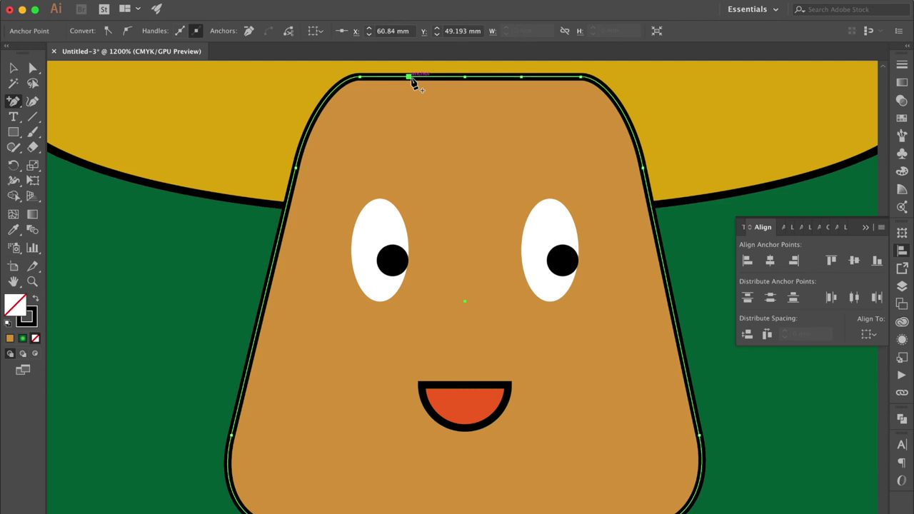
{"action": "left_click", "coordinate": [473, 81], "text": "super"}
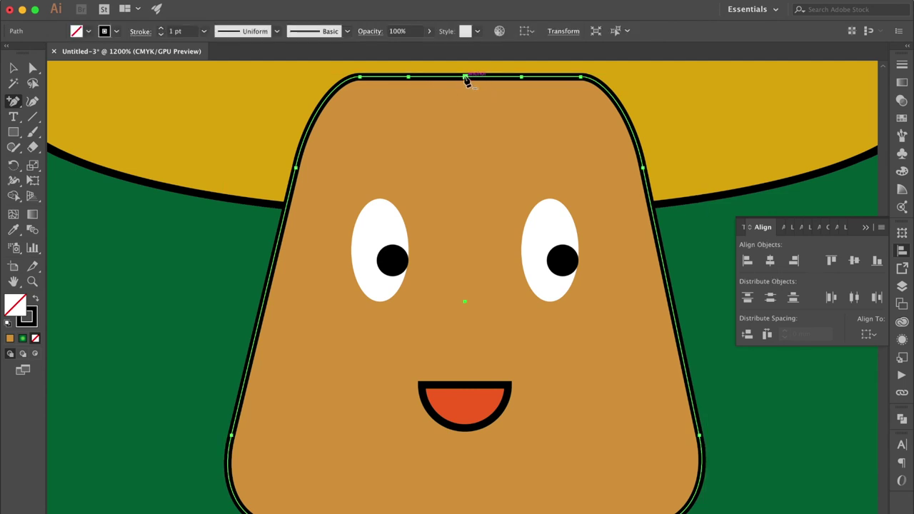
{"action": "left_click", "coordinate": [465, 77], "text": "super"}
{"action": "key", "text": "Delete"}
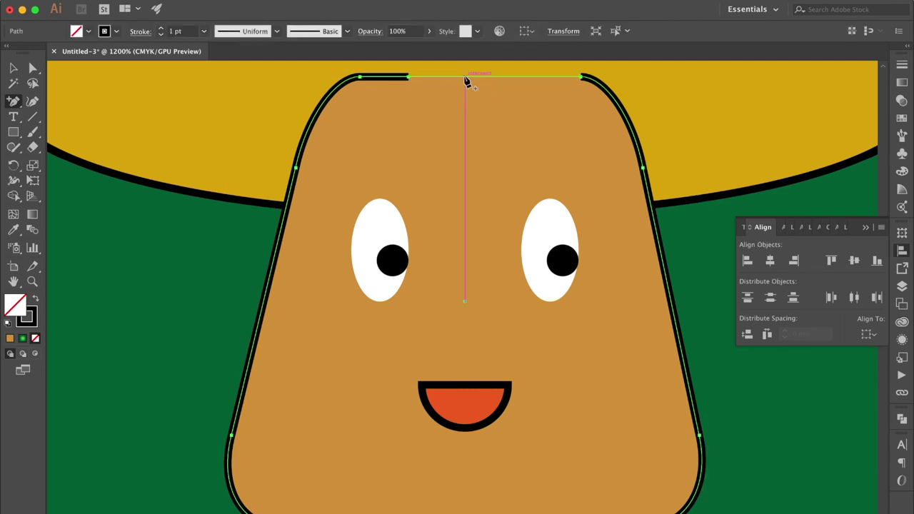
{"action": "left_click", "coordinate": [409, 78]}
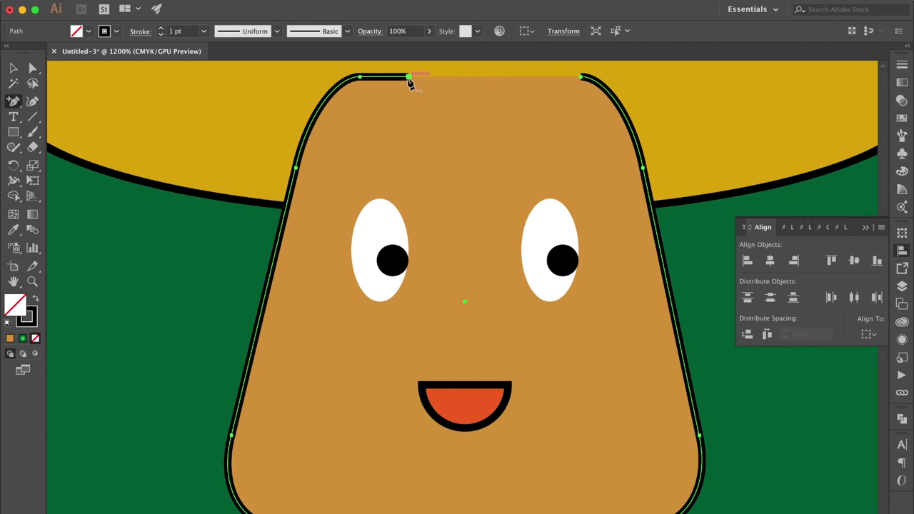
{"action": "left_click", "coordinate": [409, 80]}
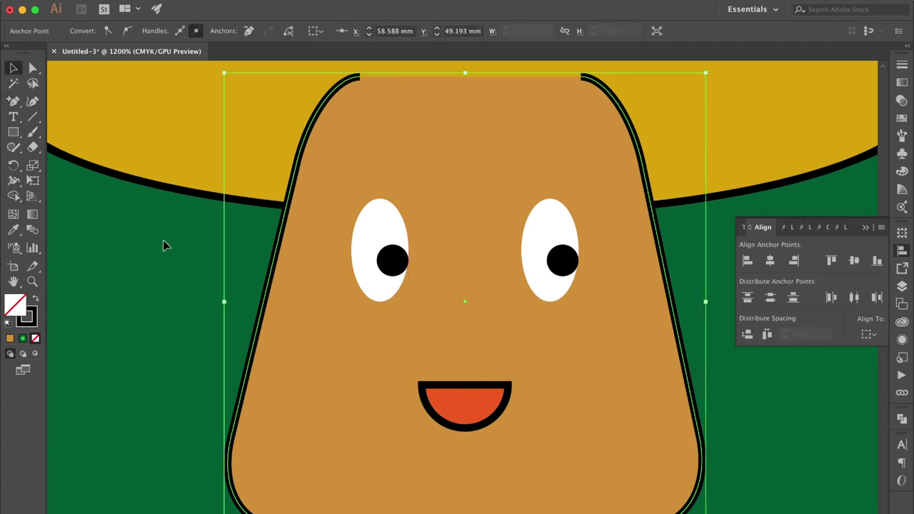
{"action": "left_click", "coordinate": [127, 293]}
{"action": "key", "text": "super+minus"}
{"action": "key", "text": "super+minus"}
{"action": "key", "text": "super+minus"}
{"action": "key", "text": "super+minus"}
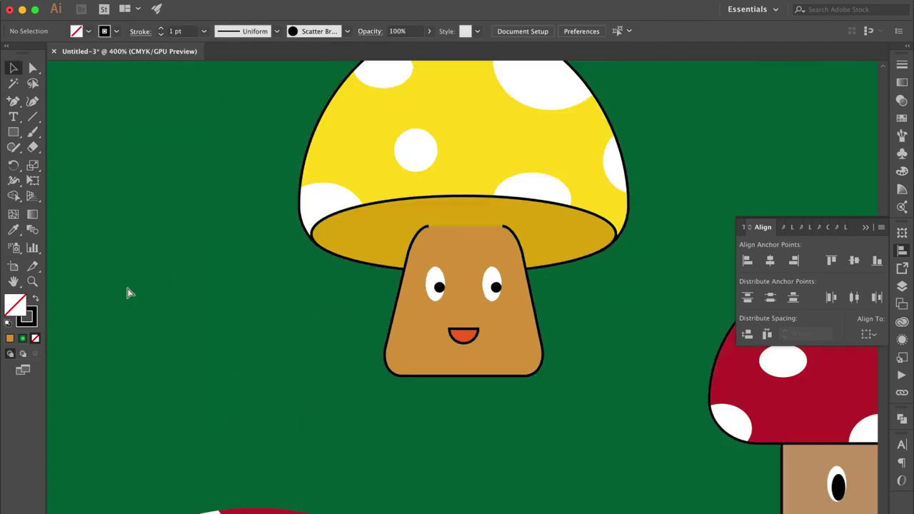
Fit the artboard in view and select the yellow mushroom and both red mushroom groups together.
{"action": "key", "text": "super+minus"}
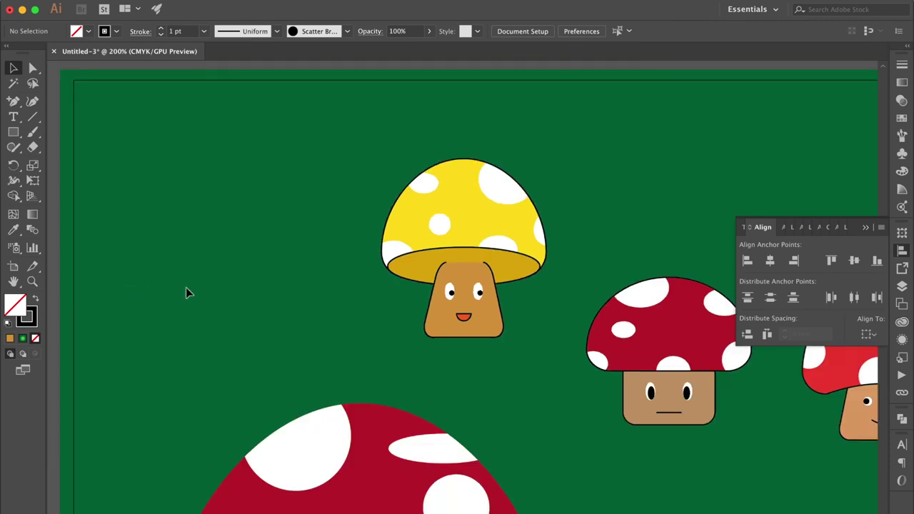
{"action": "scroll", "coordinate": [186, 288], "scroll_direction": "right", "scroll_amount": 5}
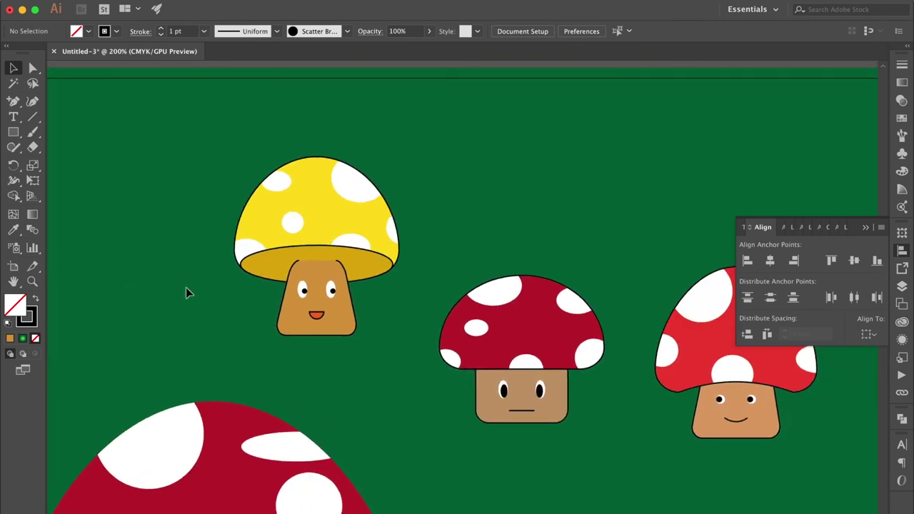
{"action": "key", "text": "super+0"}
{"action": "left_click_drag", "start_coordinate": [387, 178], "coordinate": [357, 191]}
{"action": "left_click", "coordinate": [353, 189]}
{"action": "left_click", "coordinate": [418, 143]}
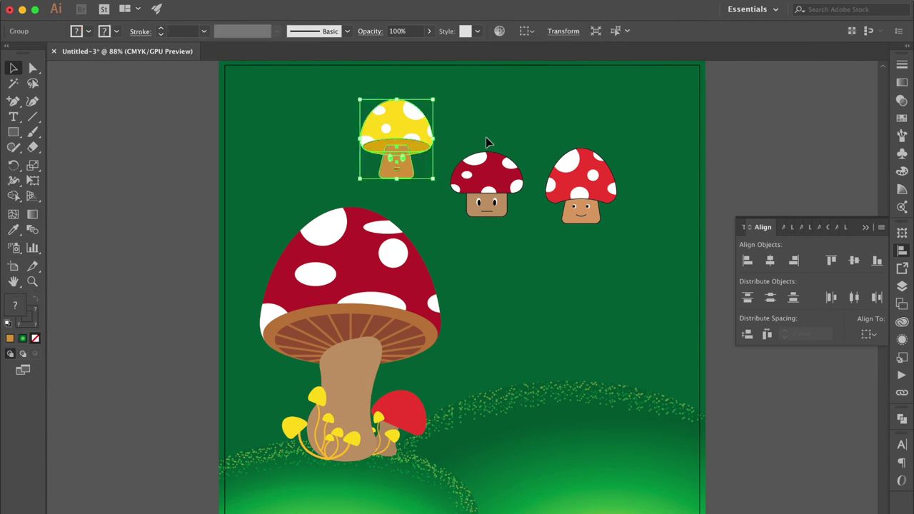
{"action": "left_click", "coordinate": [450, 146]}
{"action": "left_click_drag", "start_coordinate": [451, 145], "coordinate": [530, 238]}
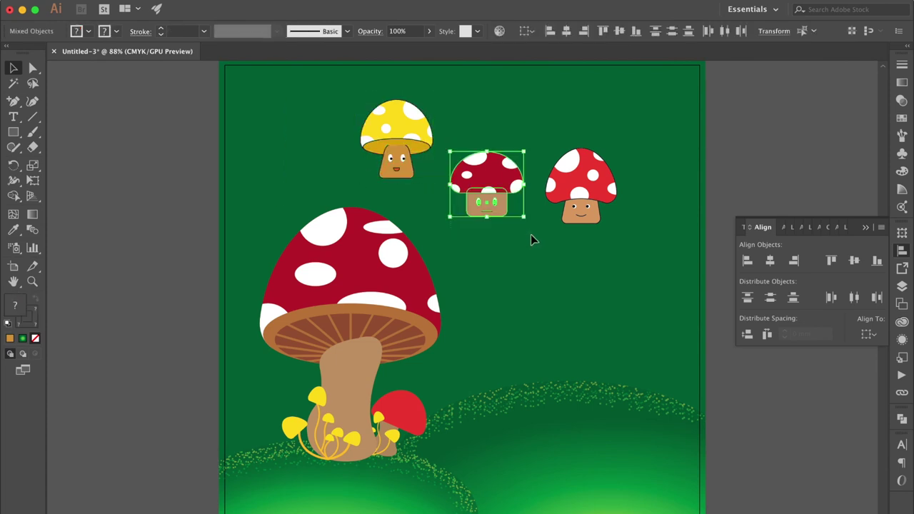
{"action": "left_click_drag", "start_coordinate": [546, 137], "coordinate": [655, 257]}
{"action": "left_click", "coordinate": [654, 257]}
{"action": "left_click", "coordinate": [580, 187]}
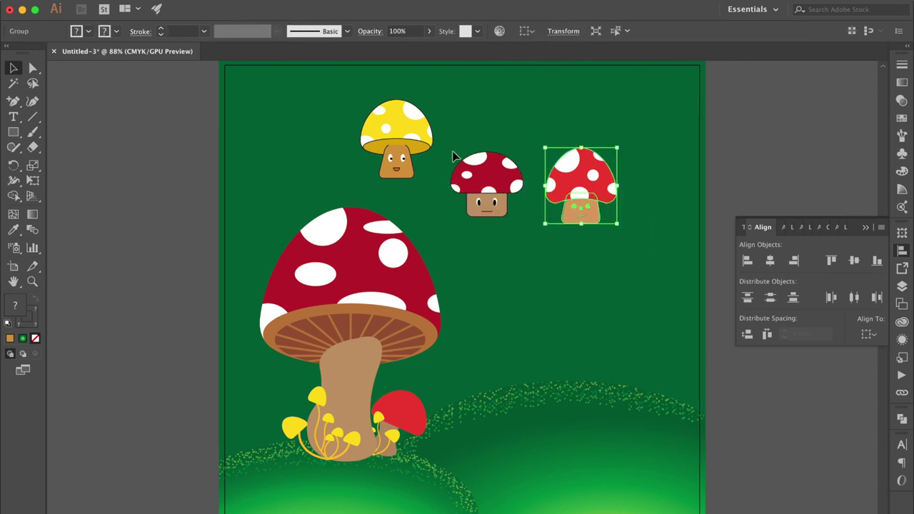
{"action": "left_click", "coordinate": [400, 151], "text": "shift"}
Move the three mushrooms right and slightly down, centre them vertically and space them evenly by centres.
{"action": "left_click_drag", "start_coordinate": [506, 192], "coordinate": [564, 198]}
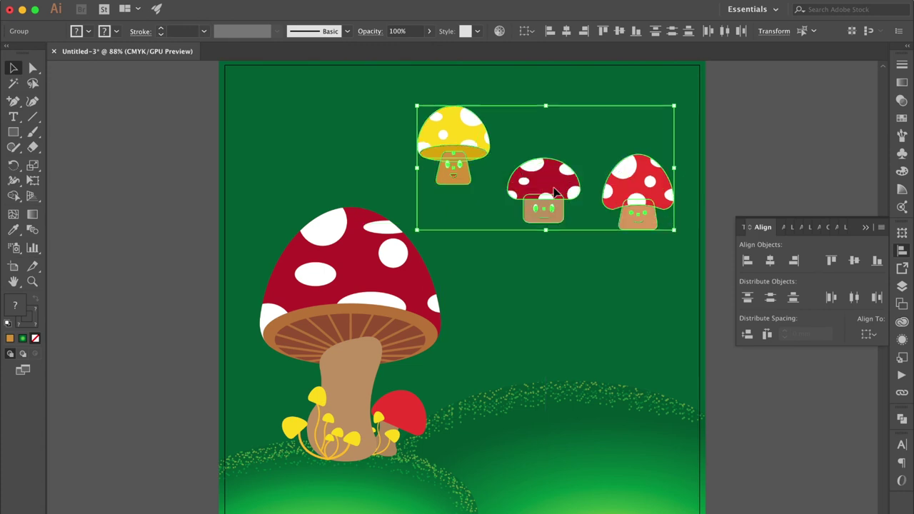
{"action": "left_click", "coordinate": [855, 262]}
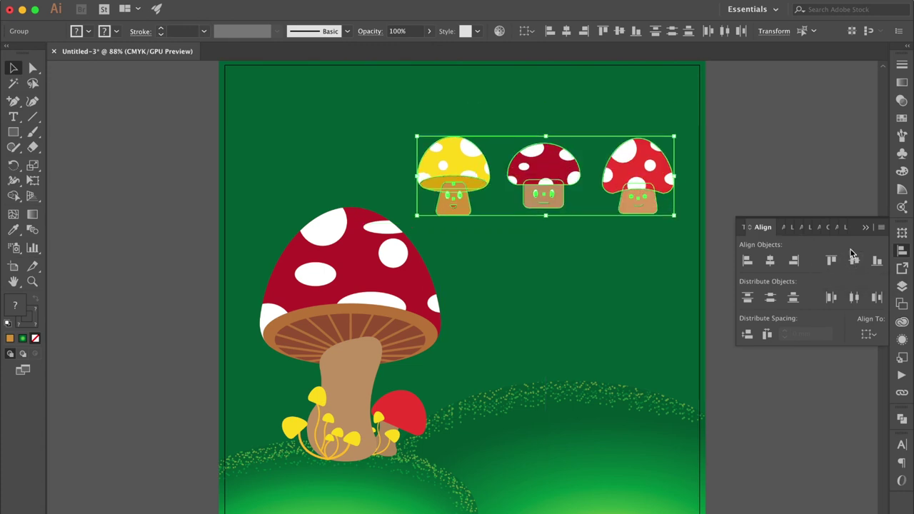
{"action": "left_click", "coordinate": [854, 297]}
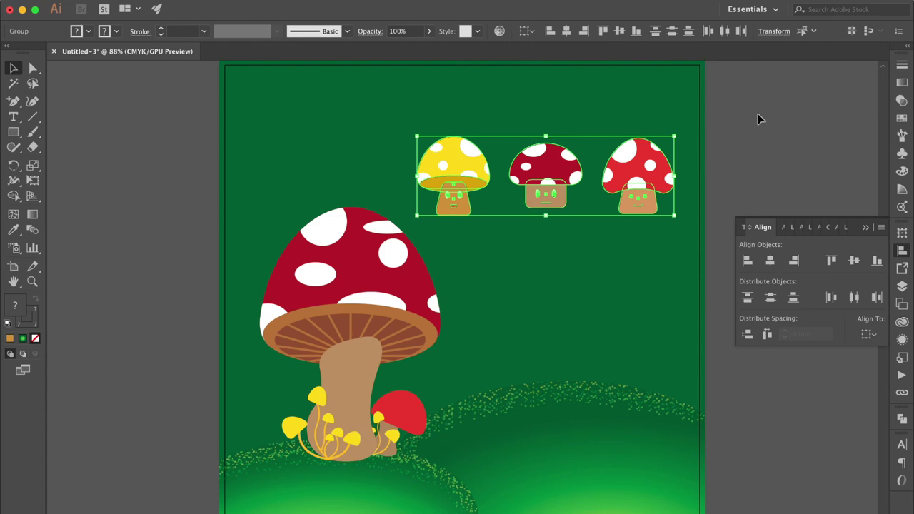
{"action": "left_click", "coordinate": [747, 128]}
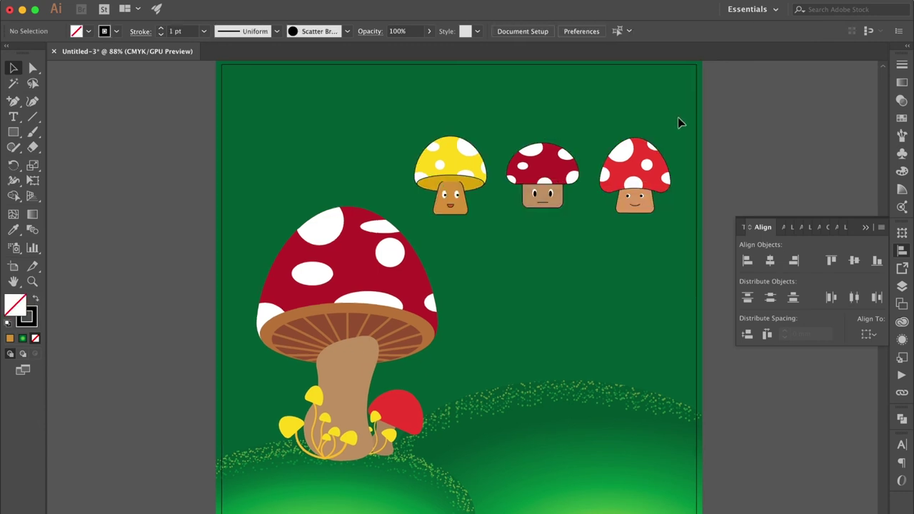